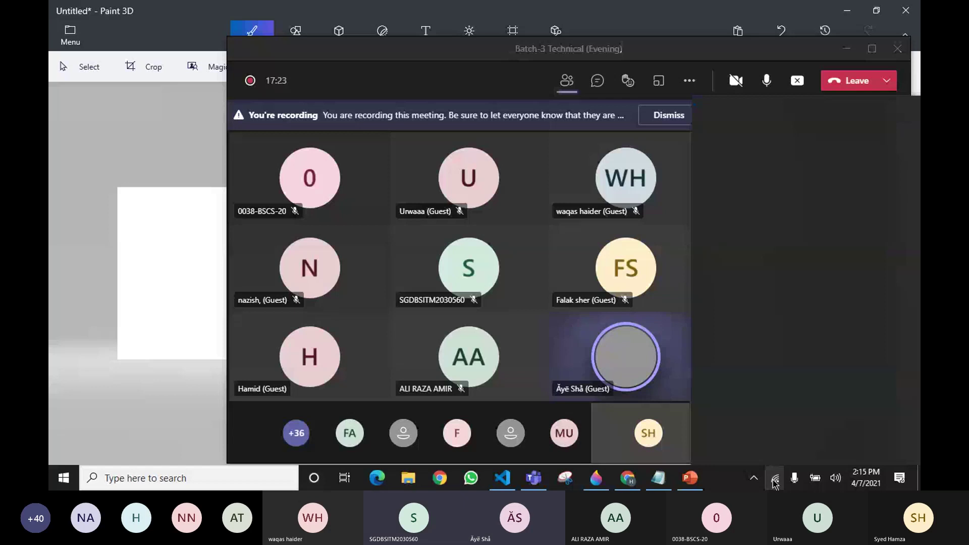
Step: Check the Wi-Fi connection in the available networks list and switch back to Paint 3D
click(775, 479)
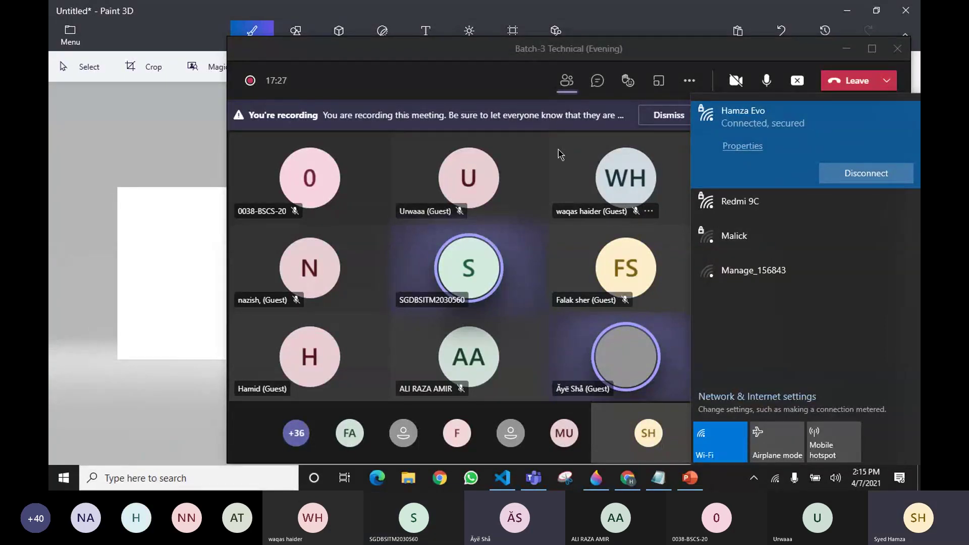
click(455, 172)
click(112, 228)
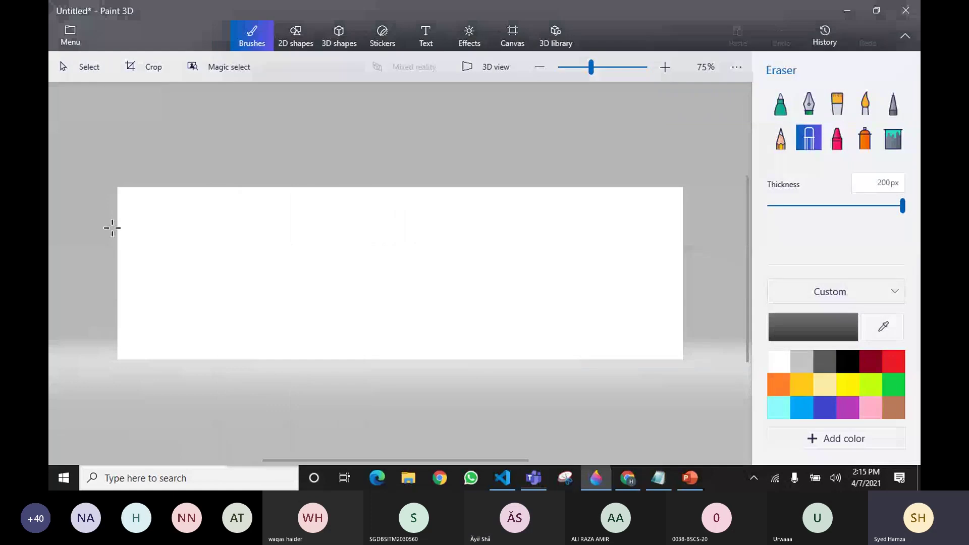
Step: Launch the XAMPP Control Panel and start the Apache module
click(214, 475)
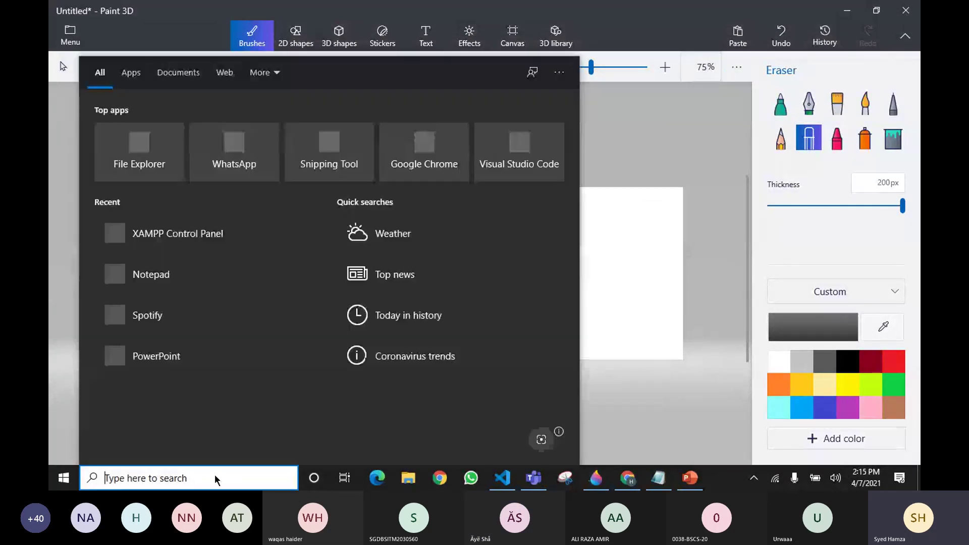
text(xampp)
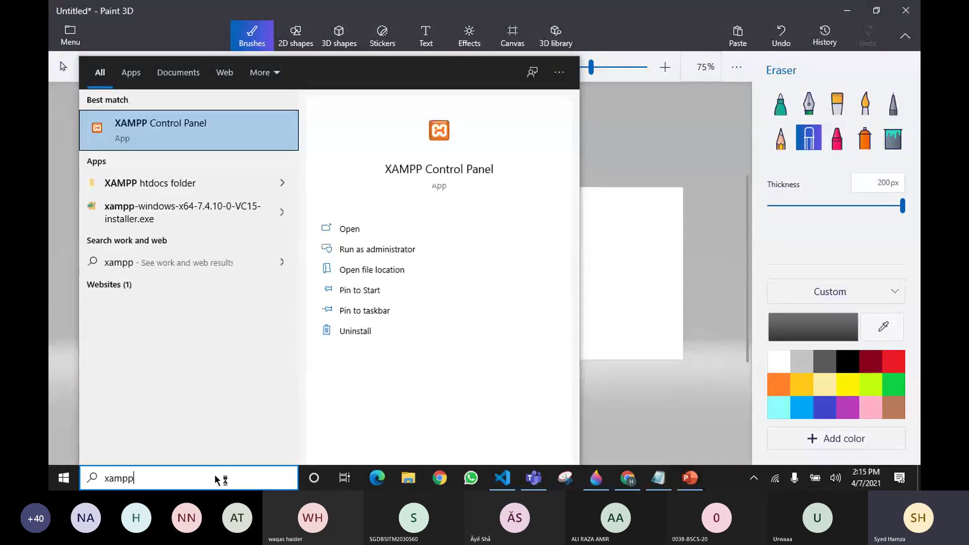
key(Return)
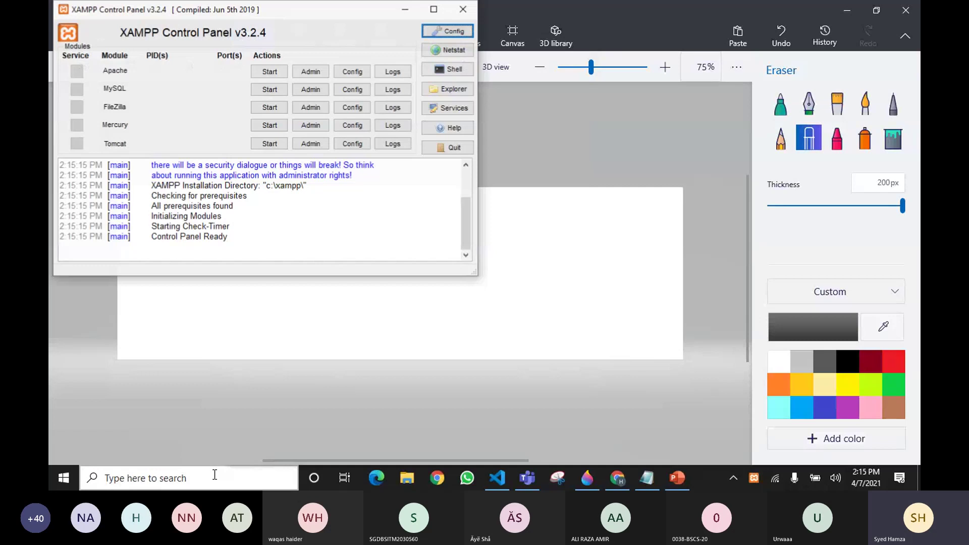
drag(265, 11, 481, 99)
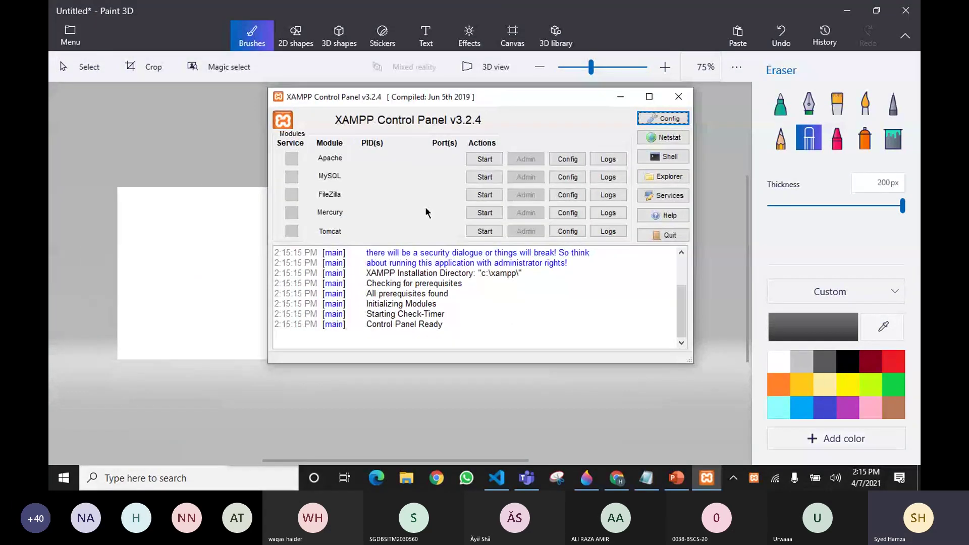
click(485, 159)
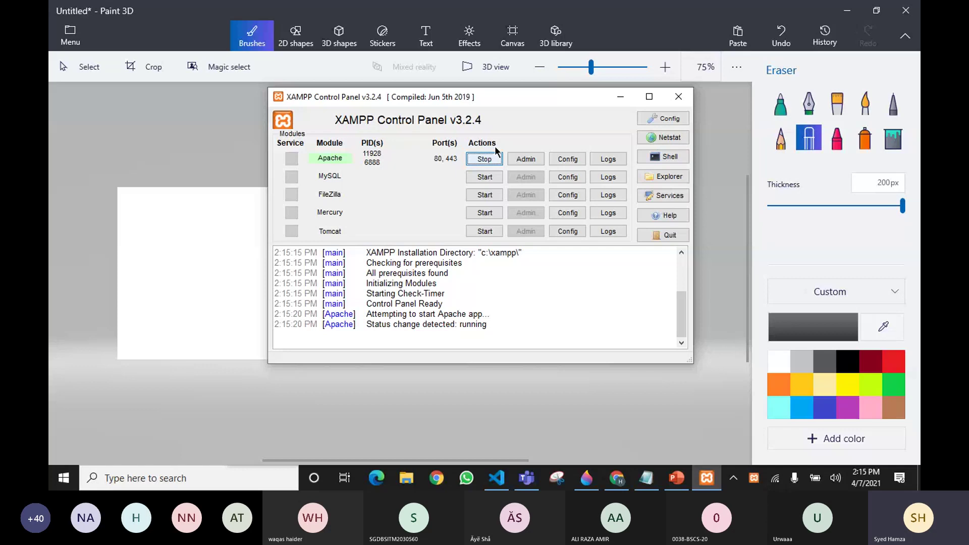
drag(502, 96, 463, 97)
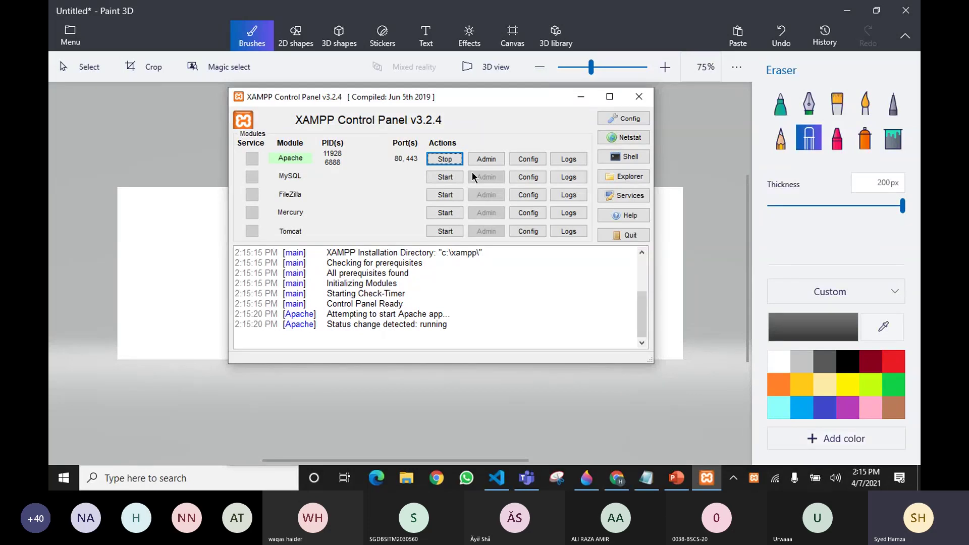
Step: Copy the Apache log message "Status change detected: running" and search Google for it in Chrome
scroll(350, 323, up, 1)
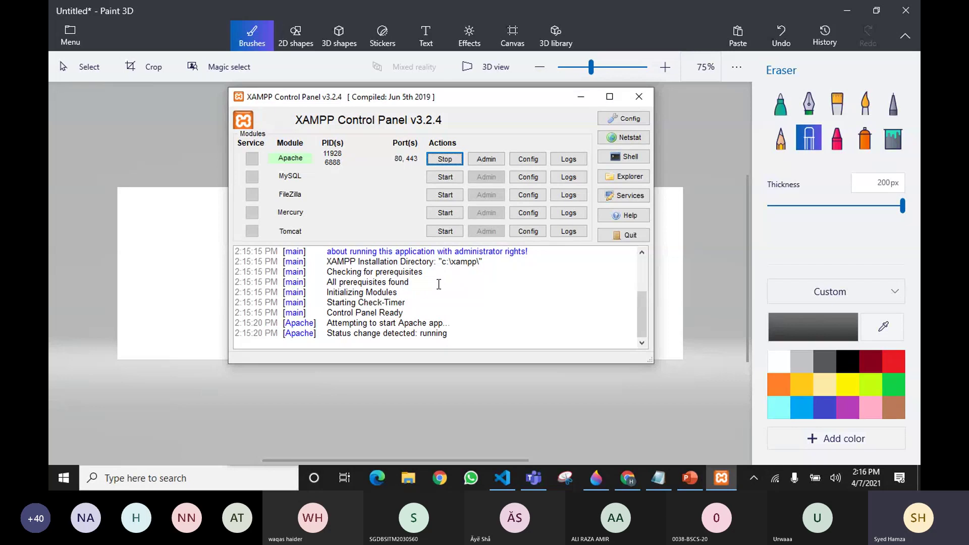
drag(325, 337, 460, 332)
key(ctrl+c)
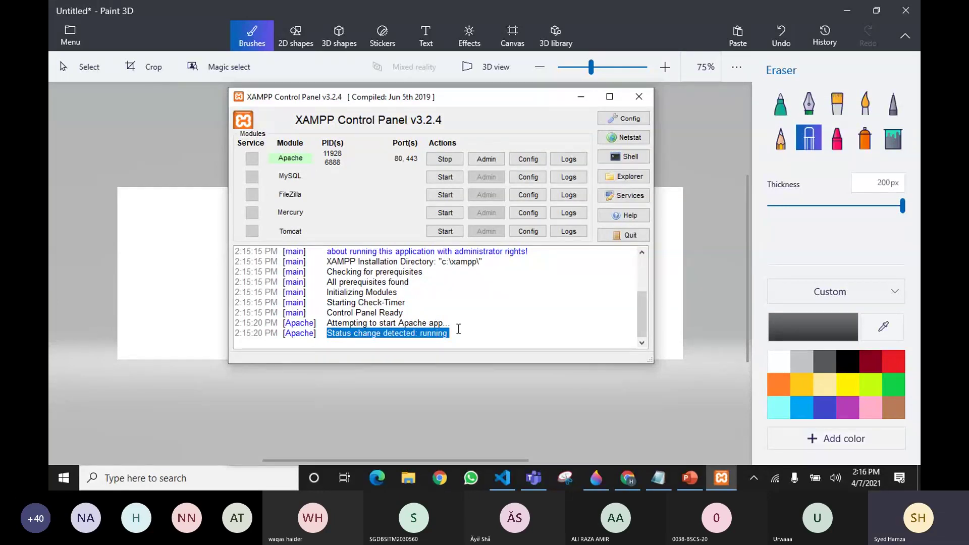
click(628, 483)
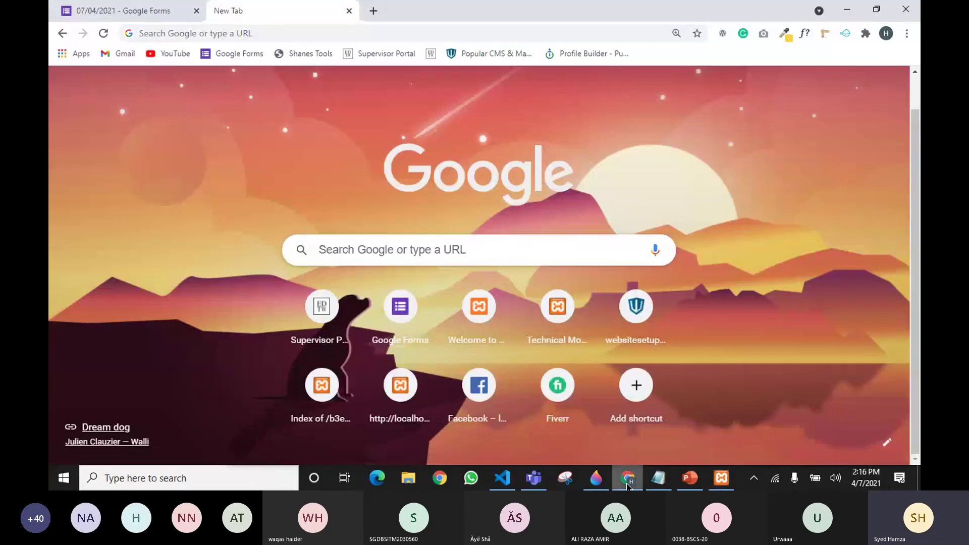
click(279, 34)
key(ctrl+v)
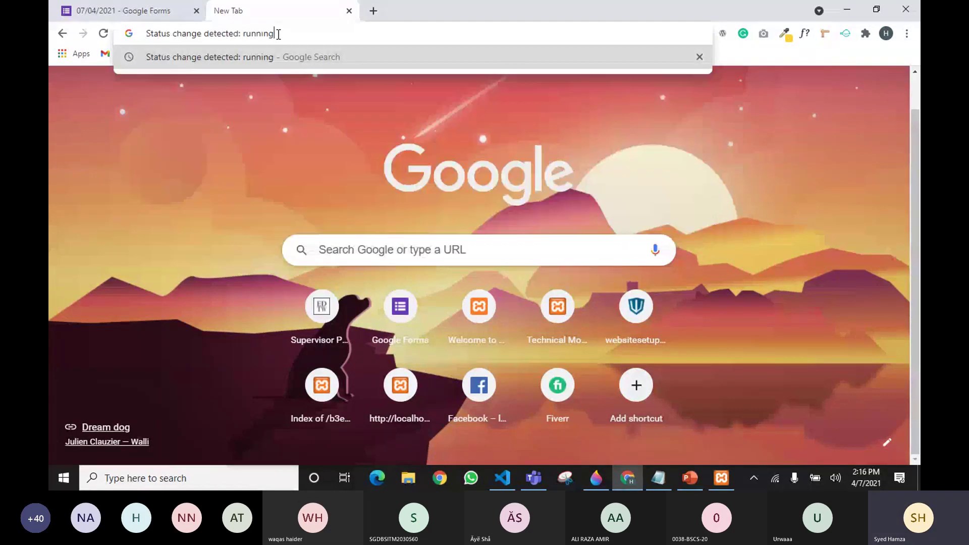
key(Return)
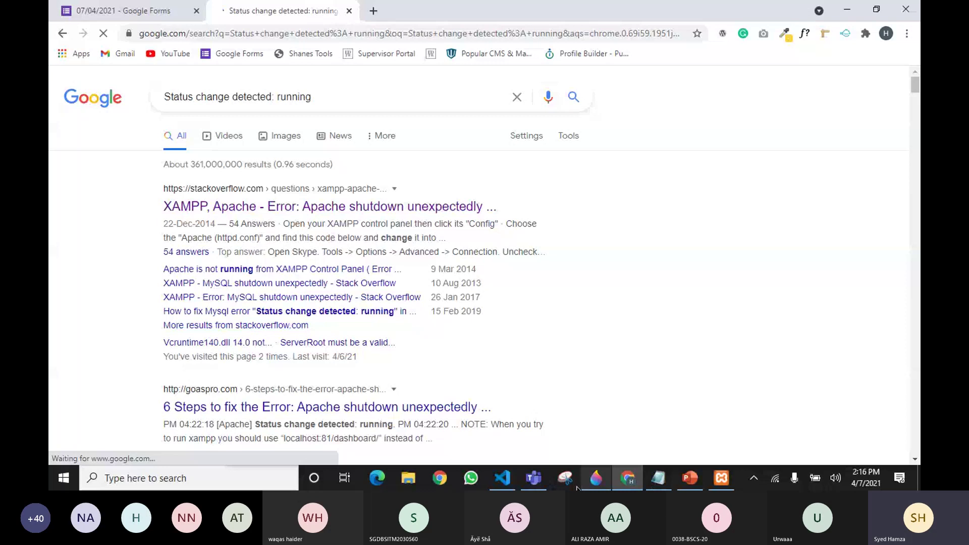
Step: Check the Teams meeting window and the XAMPP log, and return to the Google results in Chrome
mouse_move(536, 478)
click(576, 441)
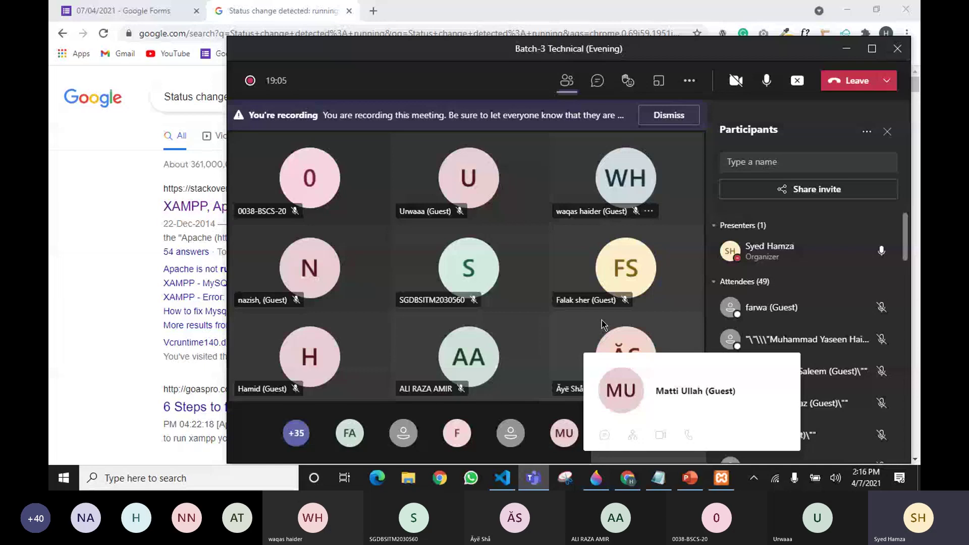
mouse_move(722, 478)
click(718, 446)
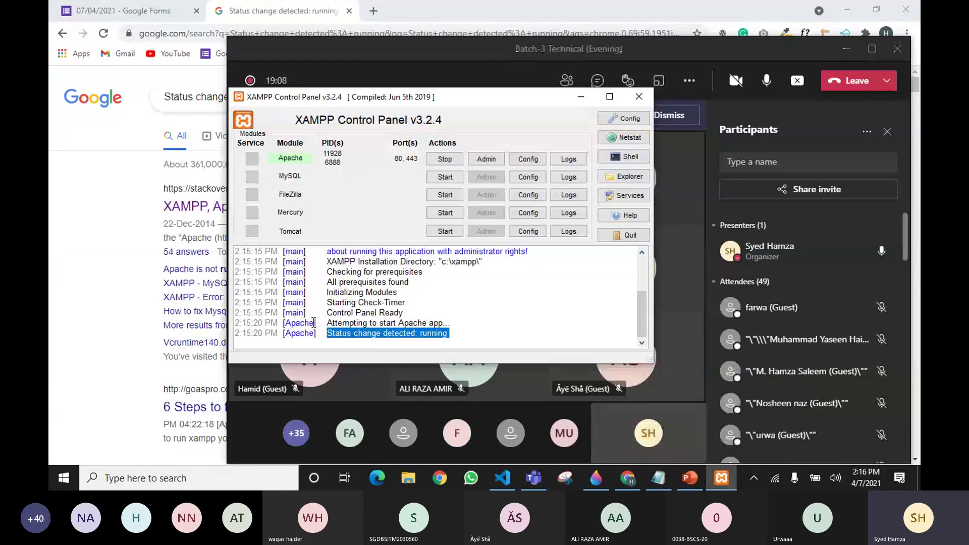
click(118, 311)
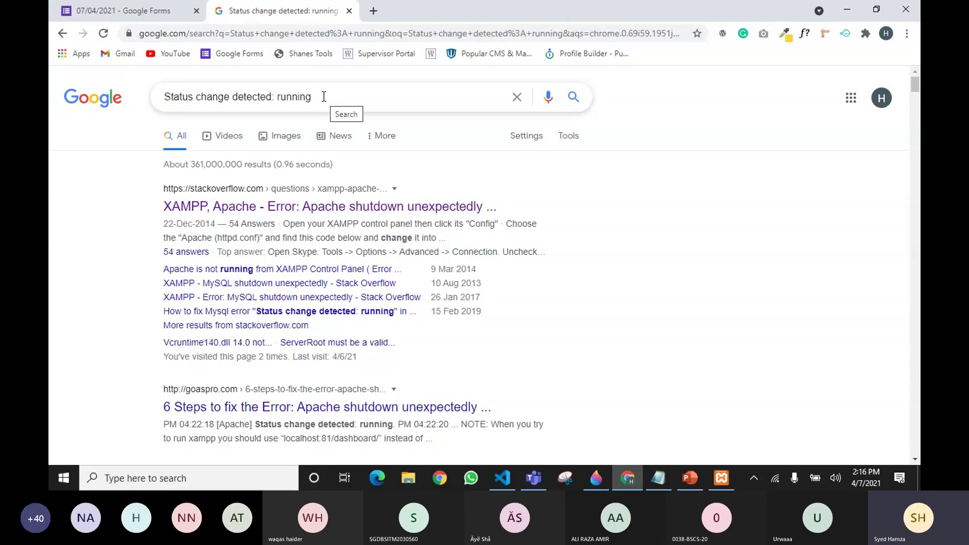
Step: Look through the Google results, including videos and forum pages, for fixes to the XAMPP status message
scroll(234, 182, down, 1)
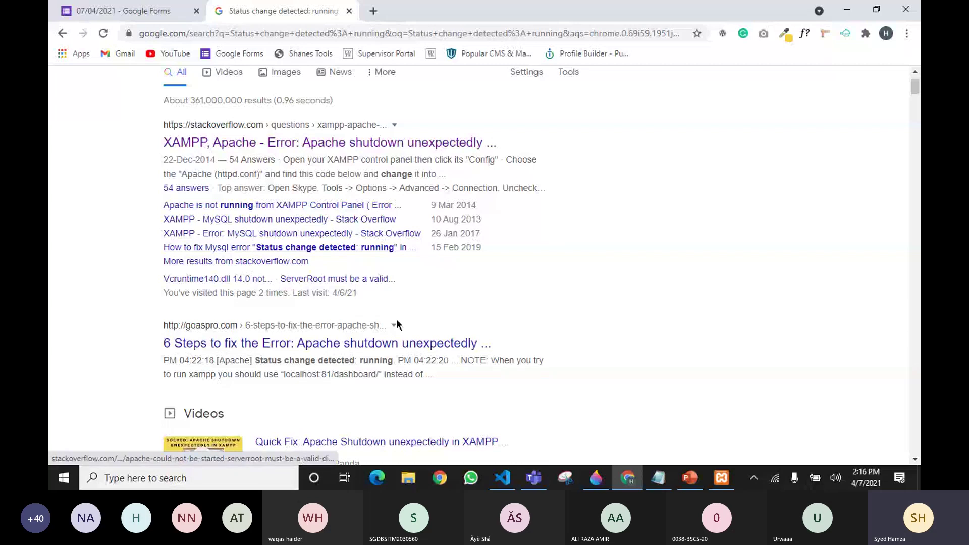
scroll(130, 197, down, 2)
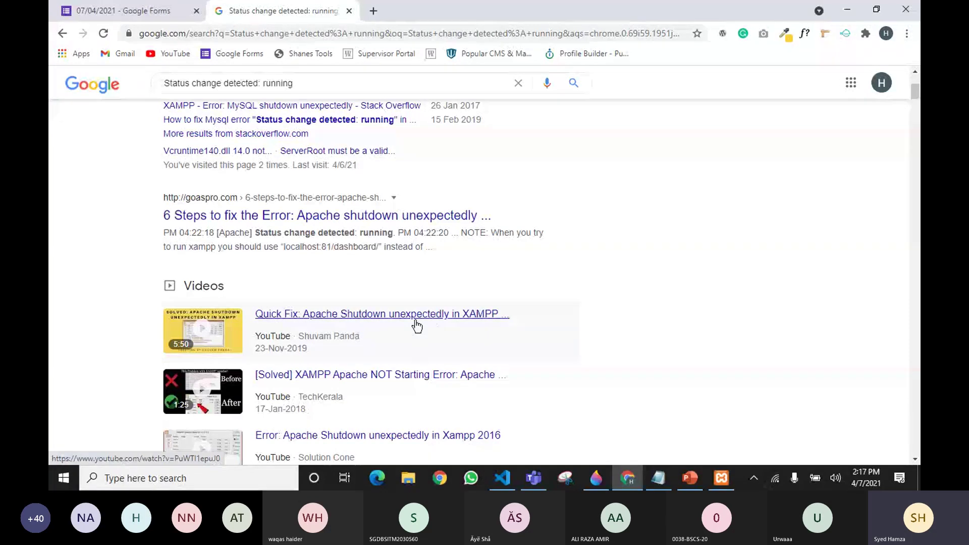
scroll(568, 331, down, 1)
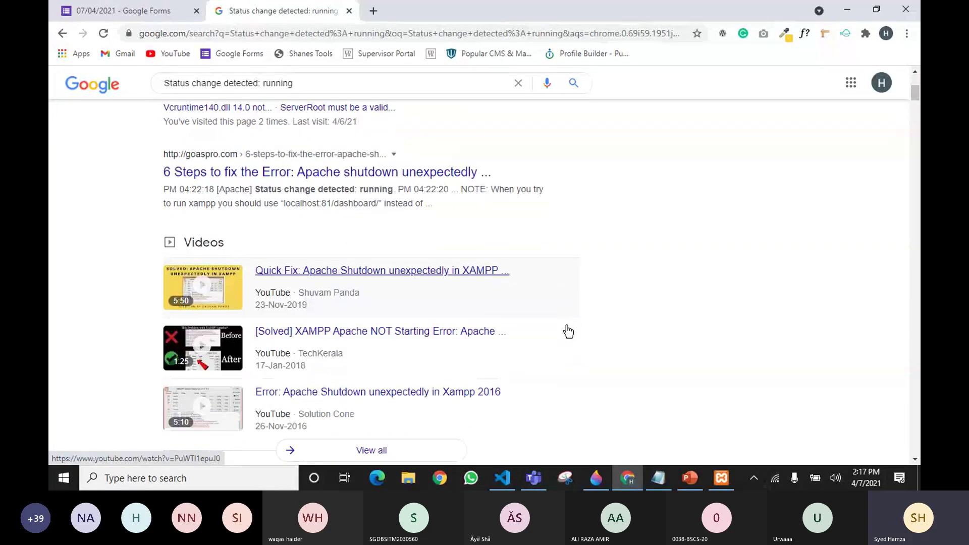
scroll(569, 332, down, 1)
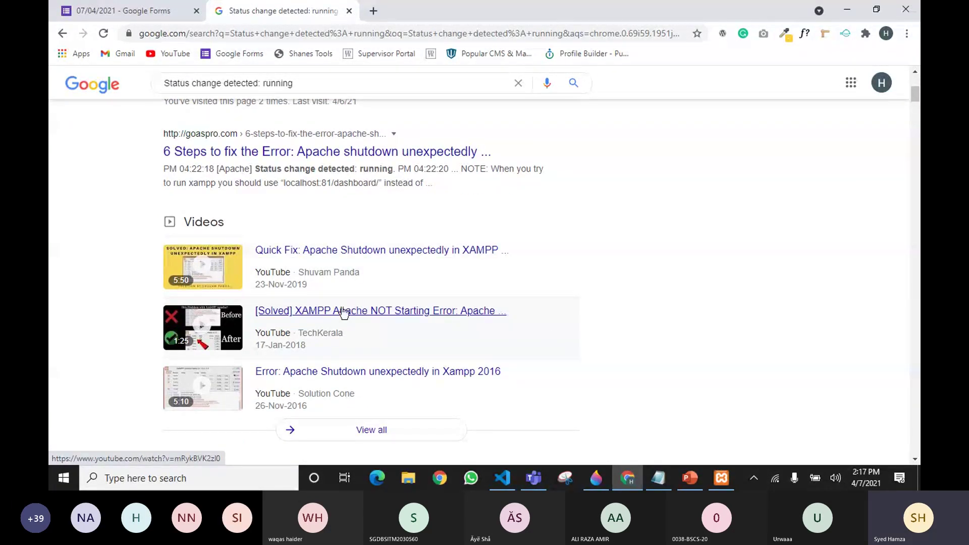
scroll(359, 328, down, 4)
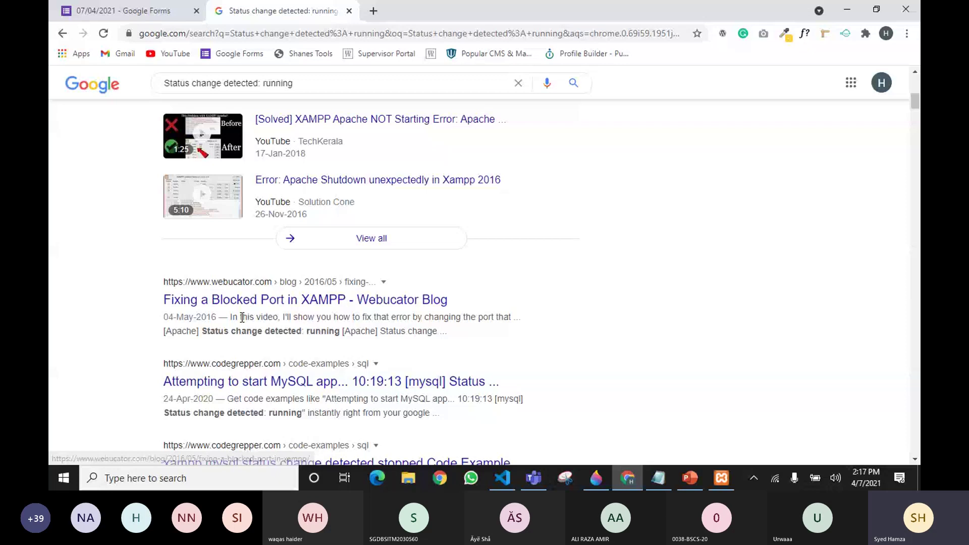
scroll(135, 287, down, 2)
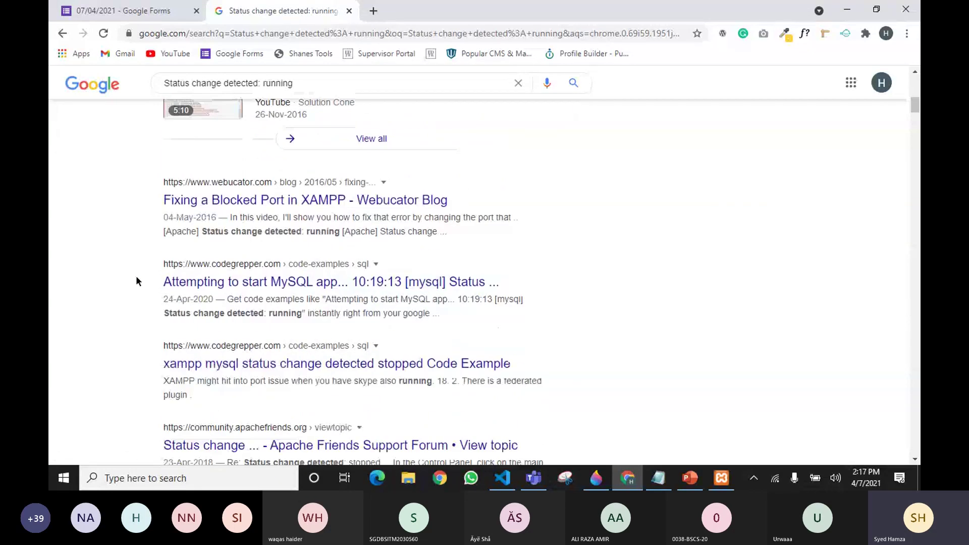
scroll(136, 281, down, 1)
scroll(278, 237, down, 10)
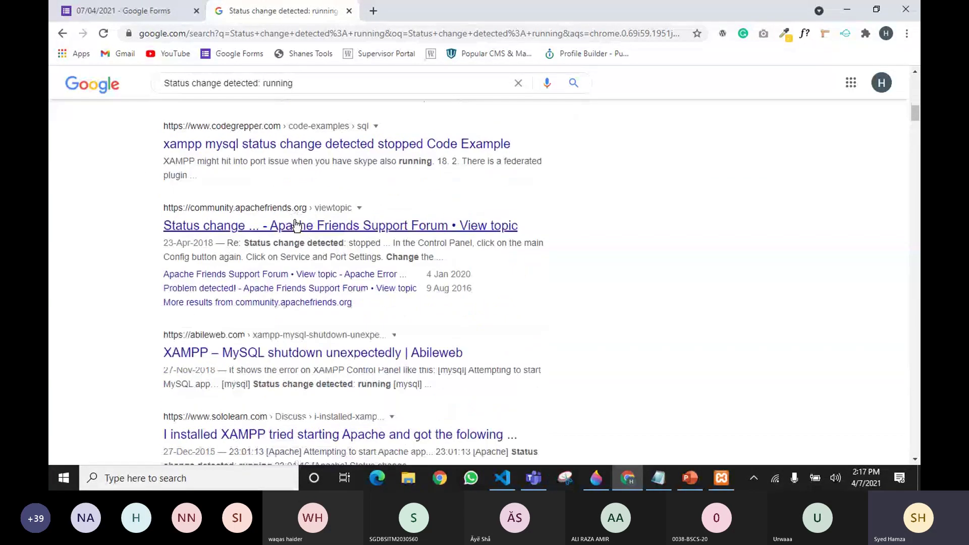
scroll(296, 263, up, 6)
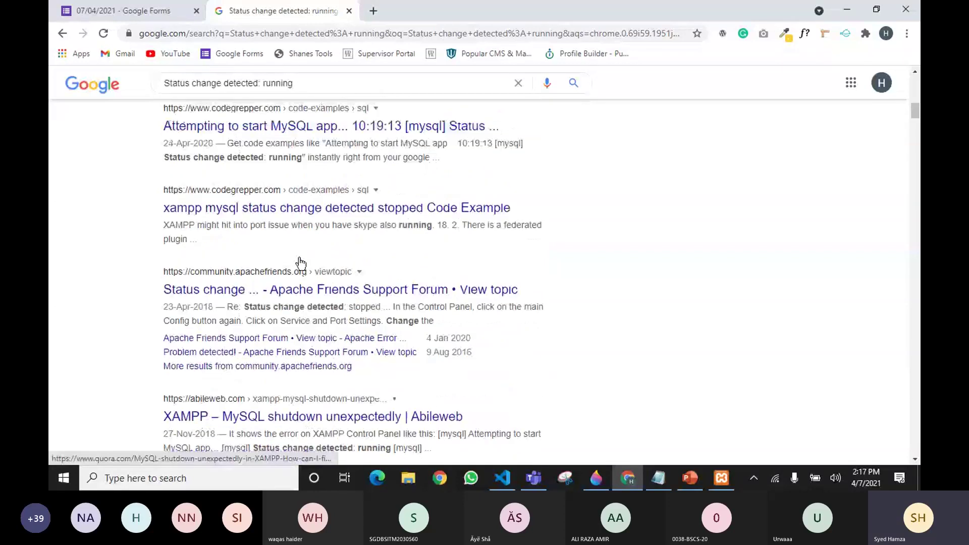
scroll(300, 263, up, 5)
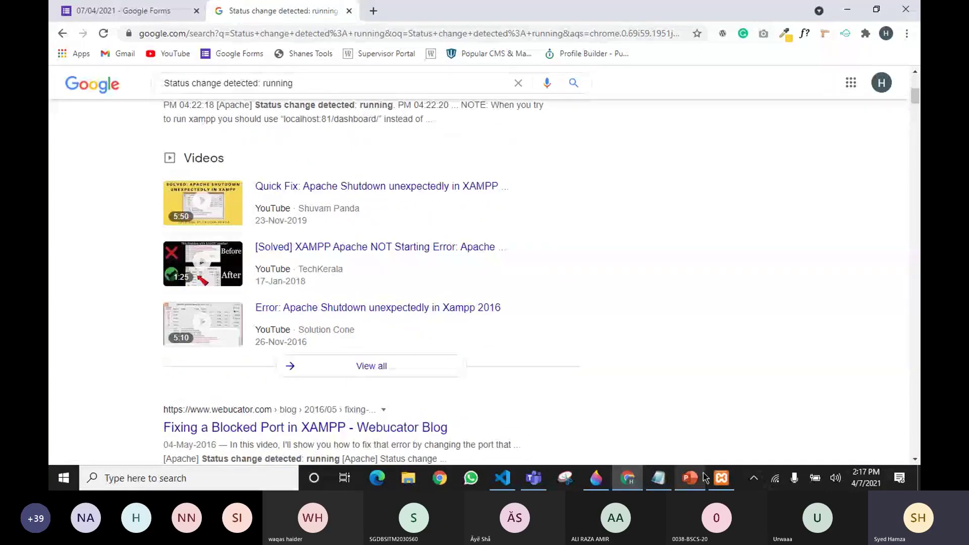
Step: Bring up the XAMPP Control Panel briefly and check on the Teams meeting participants
click(719, 478)
click(628, 478)
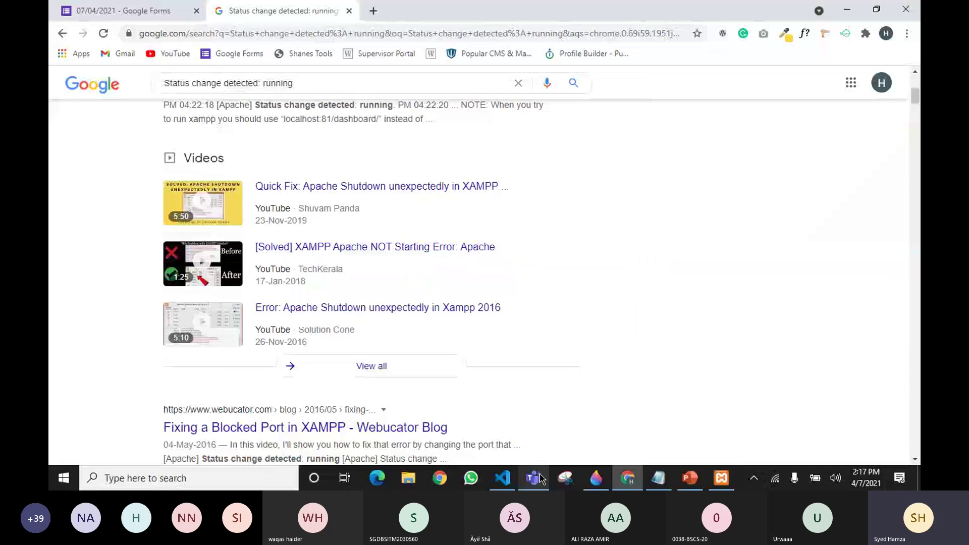
click(533, 478)
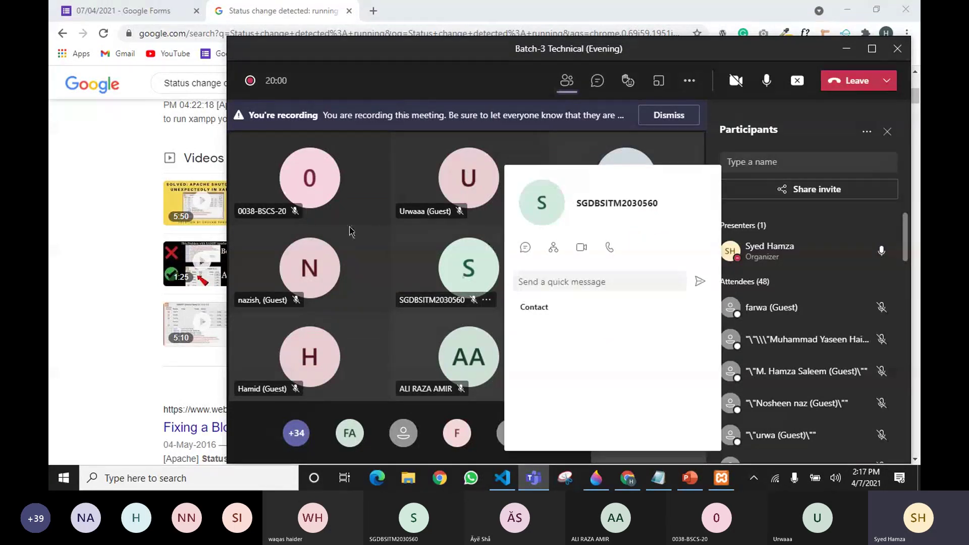
mouse_move(338, 292)
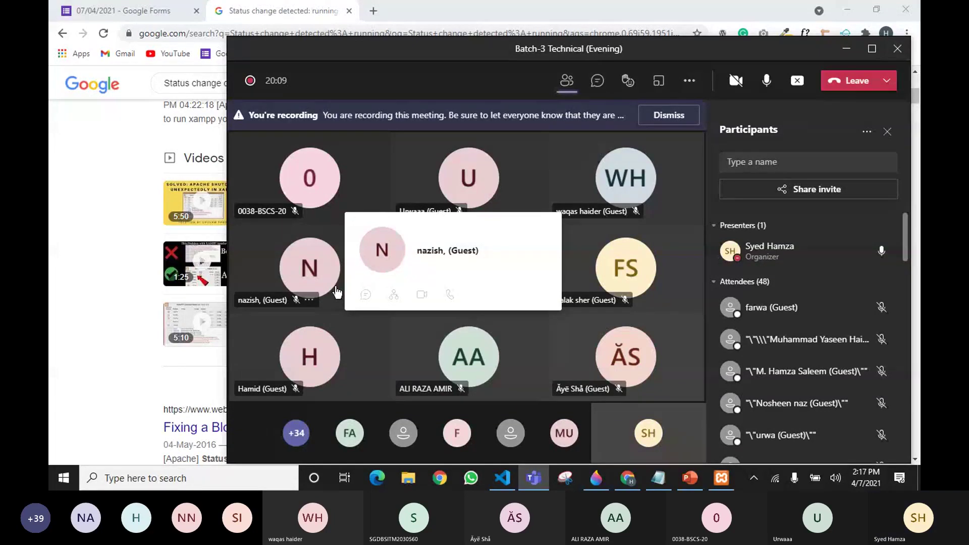
Step: Return to the Google results and open the Stack Overflow question "XAMPP, Apache - Error: Apache shutdown unexpectedly"
click(142, 229)
scroll(200, 196, up, 6)
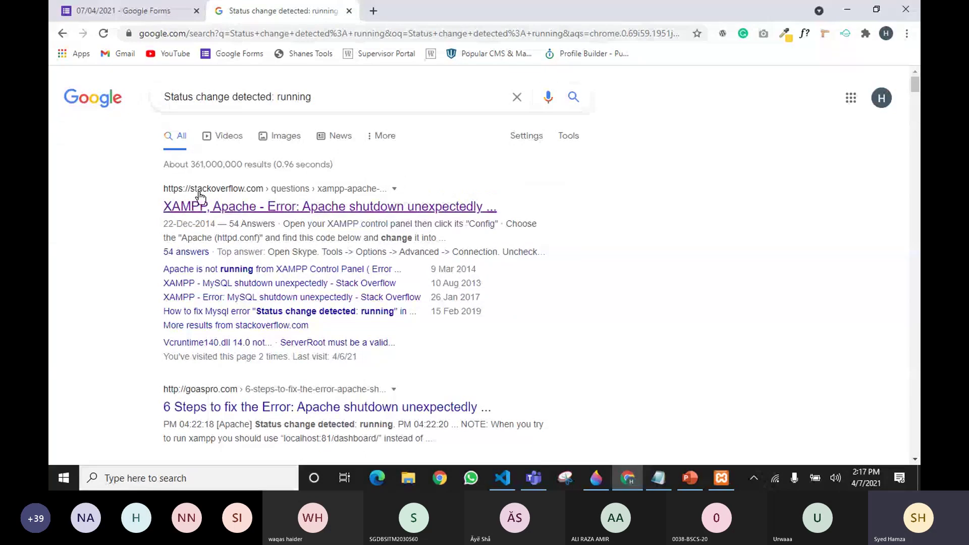
click(257, 207)
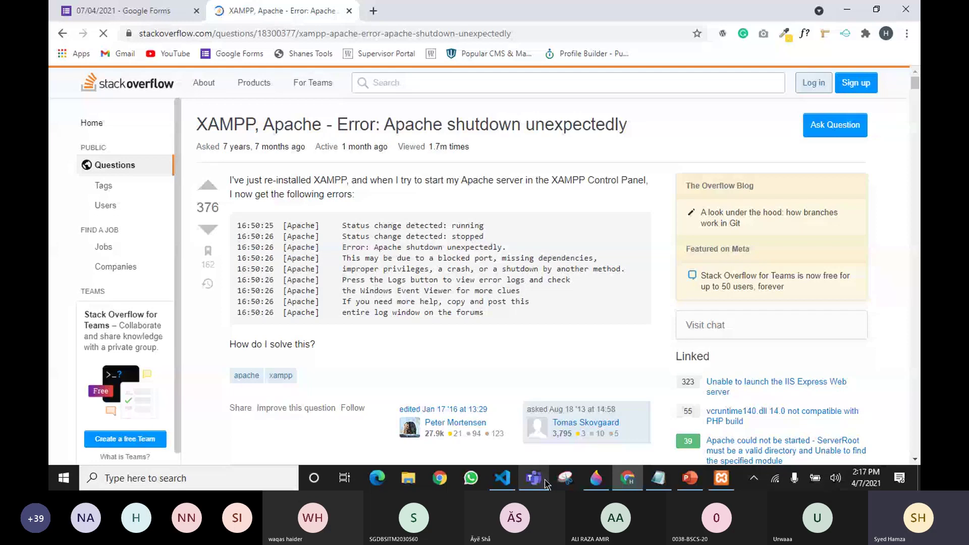
Step: Switch to the Teams meeting window to check on the attendees
mouse_move(544, 482)
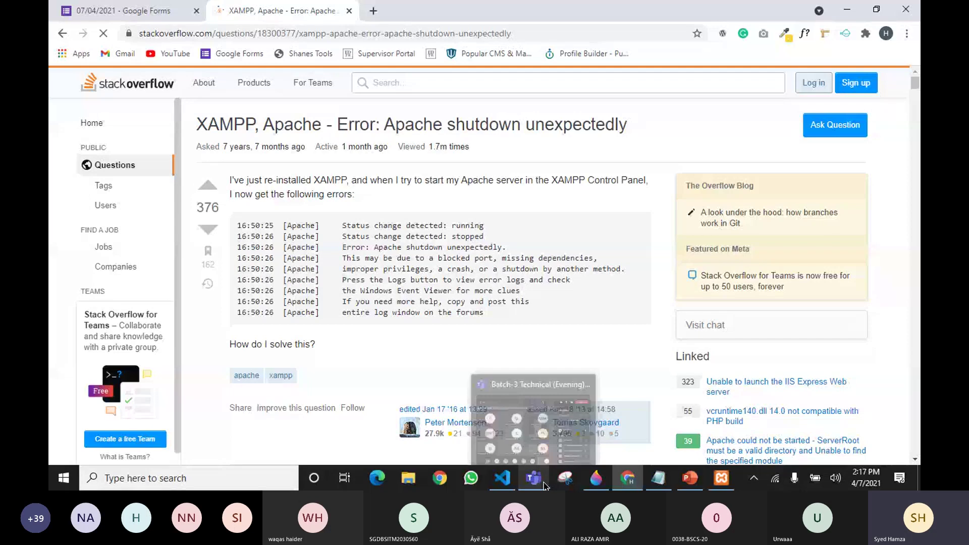
click(556, 436)
mouse_move(556, 435)
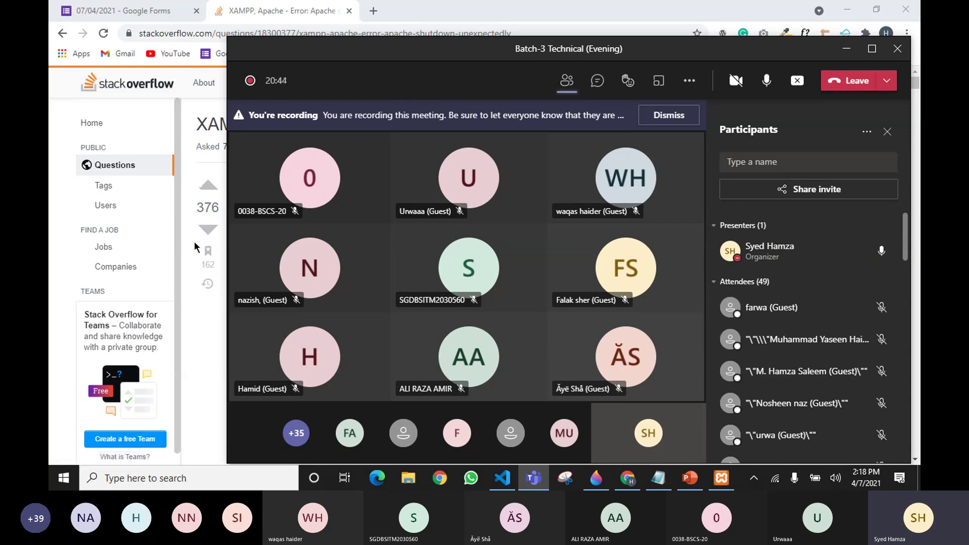
Step: Return to the Stack Overflow question, highlight "Apache shutdown unexpectedly." in the error log, and read on towards the answers
click(184, 302)
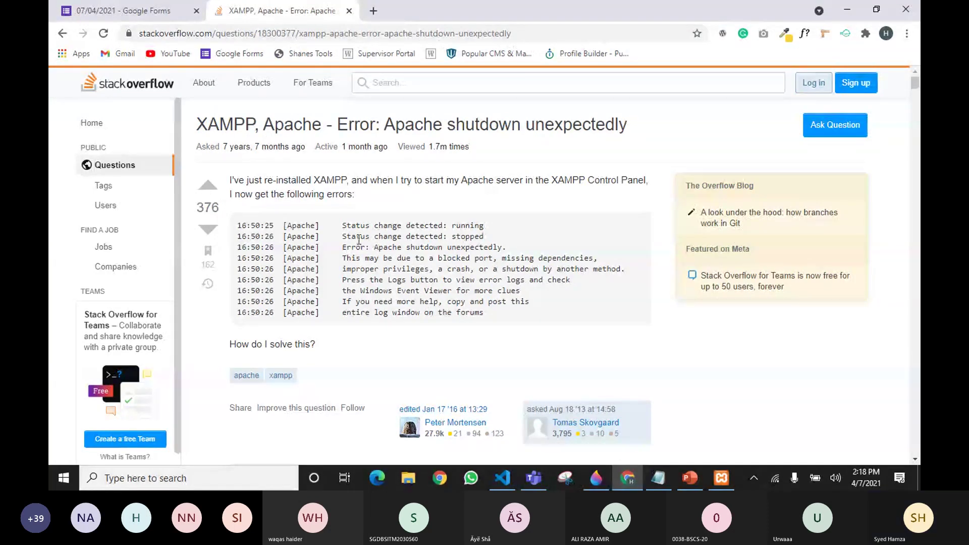
drag(370, 247, 507, 247)
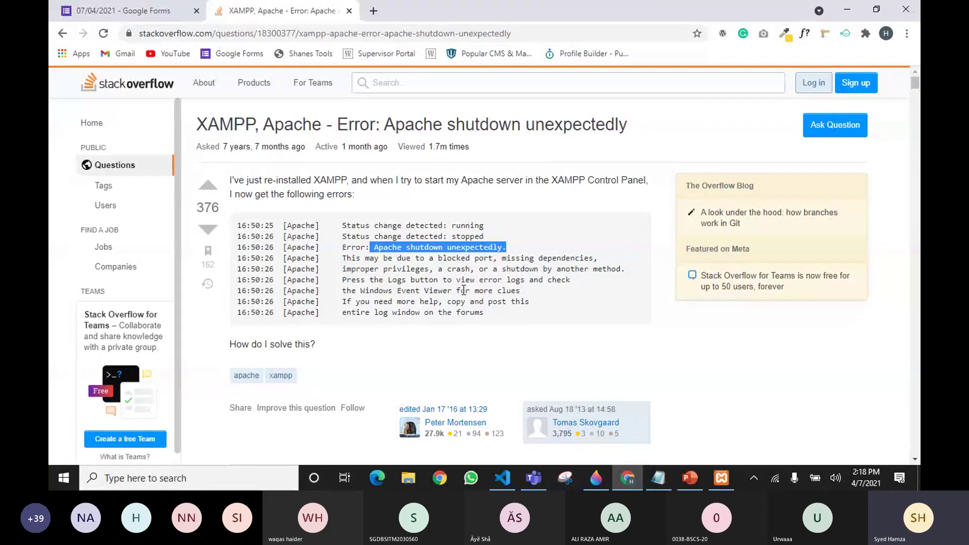
scroll(566, 336, down, 2)
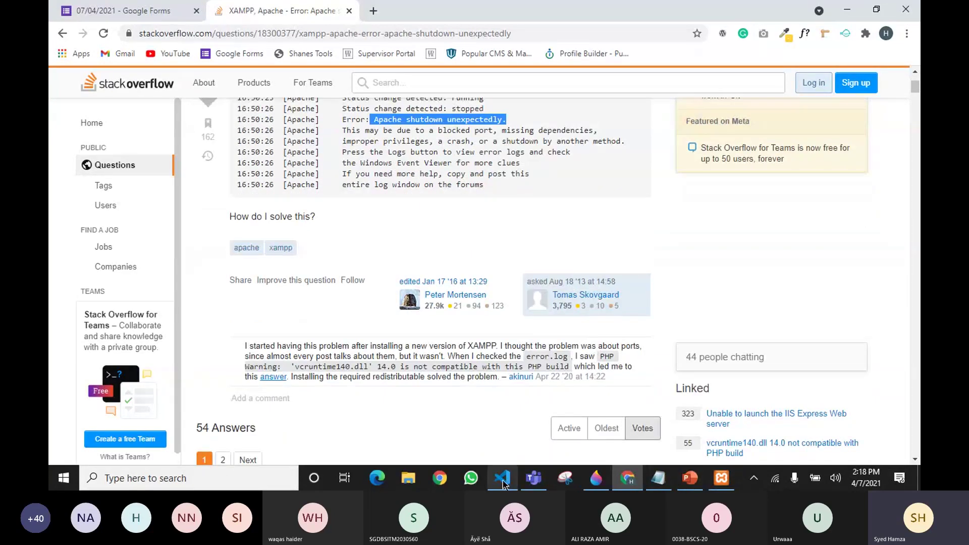
Step: Check on the Teams meeting window again, and minimize it to get back to the Stack Overflow question
mouse_move(540, 484)
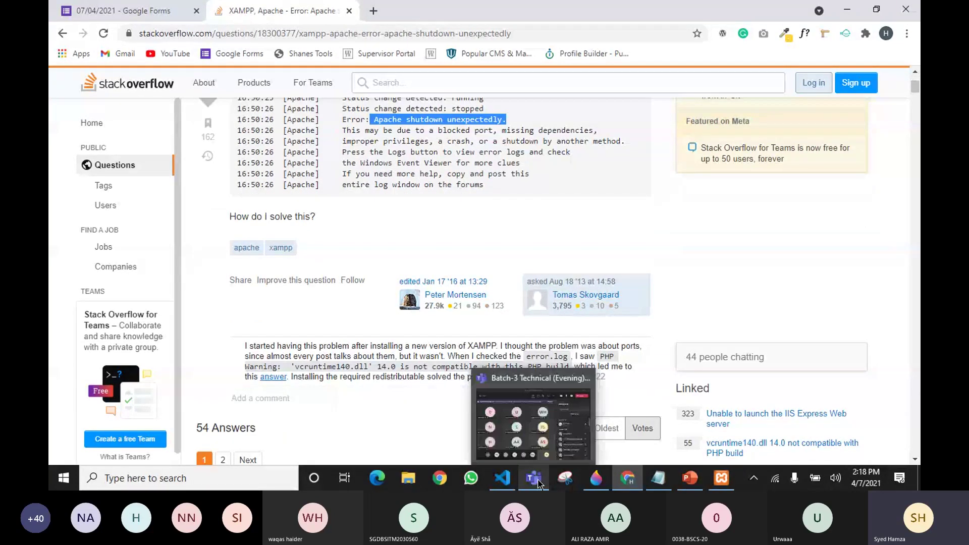
click(544, 443)
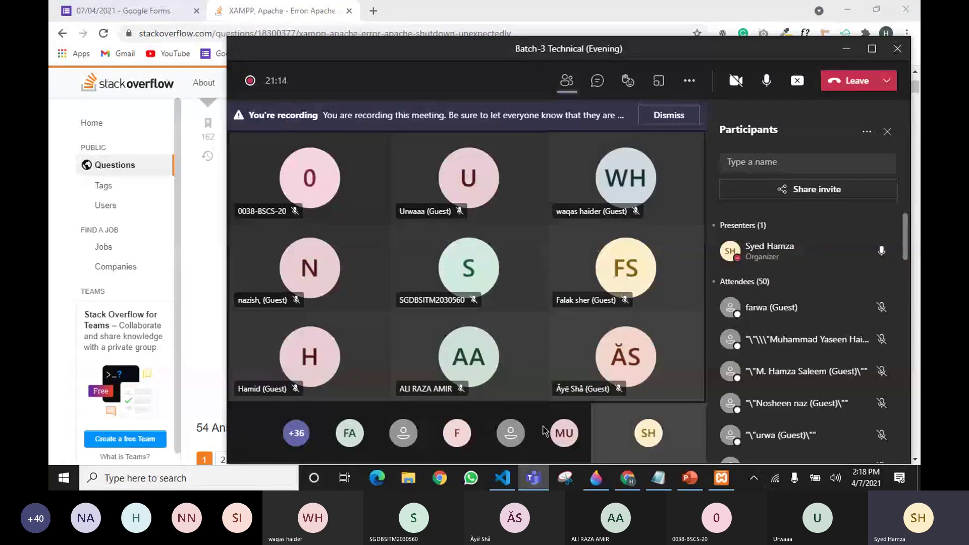
click(847, 49)
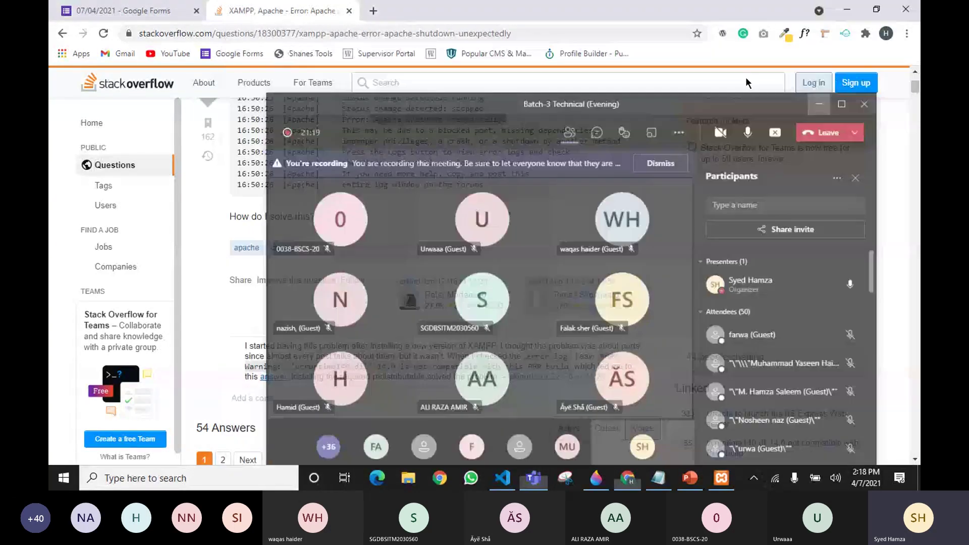
Step: Highlight the "Open Skype" line in the accepted answer, and glance at the Teams meeting before returning to the answer
scroll(369, 264, down, 5)
scroll(368, 264, up, 1)
drag(227, 229, 302, 239)
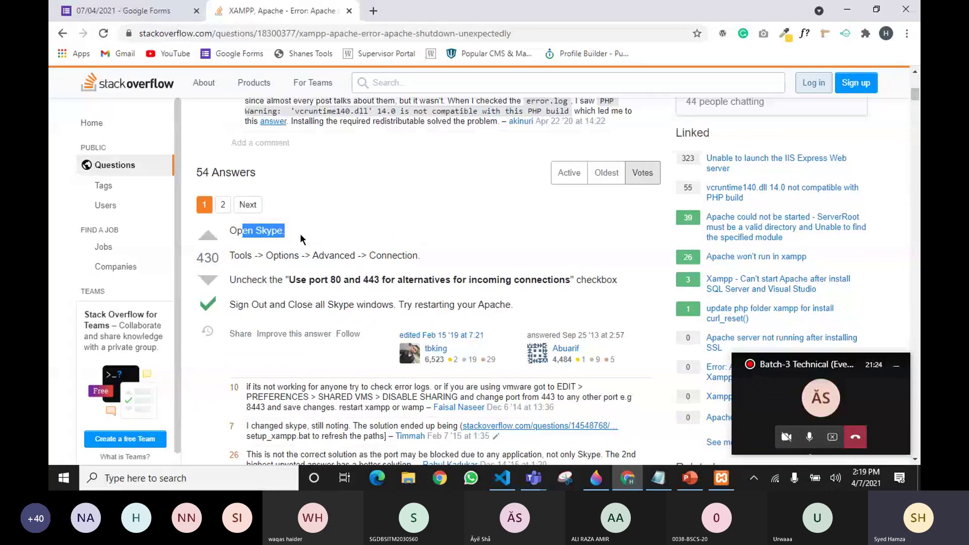
click(832, 386)
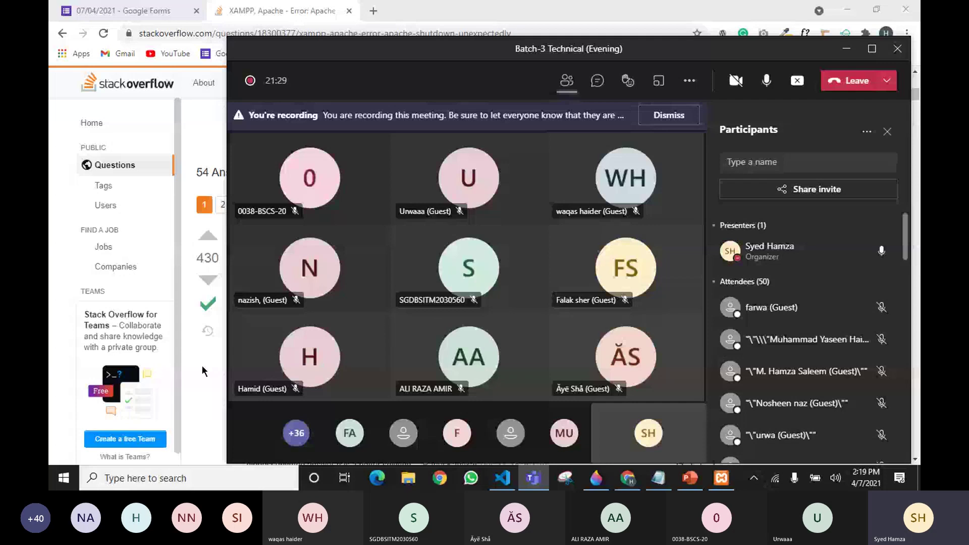
click(201, 365)
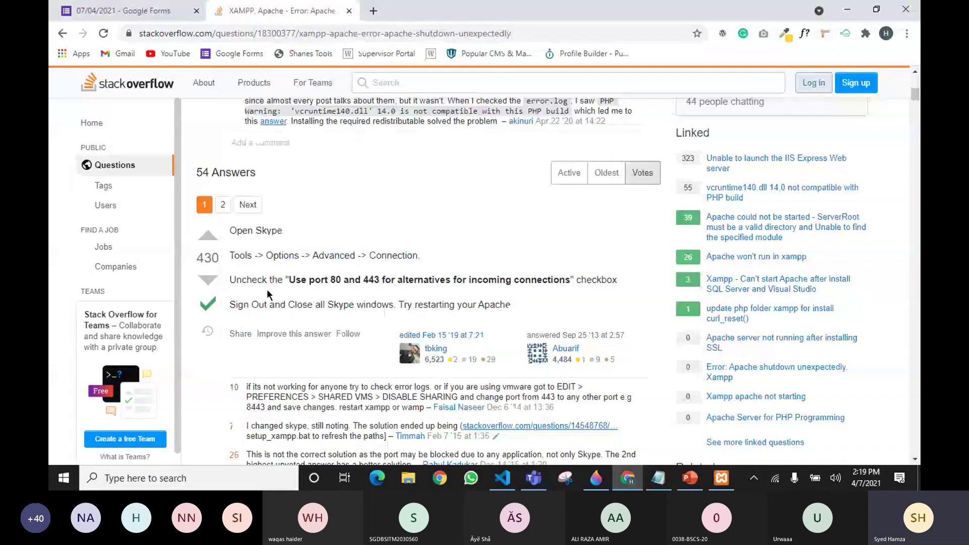
Step: Look over the comments under the accepted answer and check the Teams meeting once more
scroll(268, 289, down, 3)
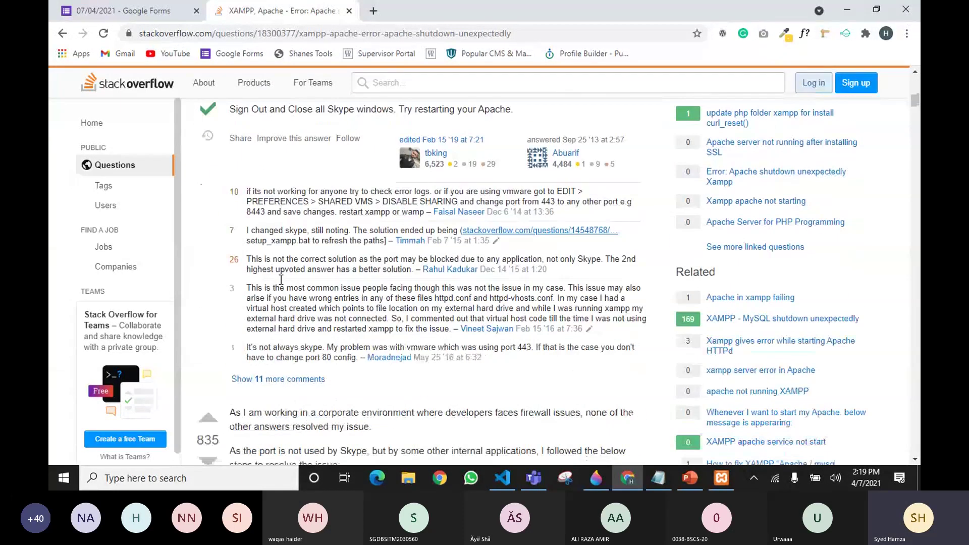
scroll(281, 280, down, 2)
click(533, 478)
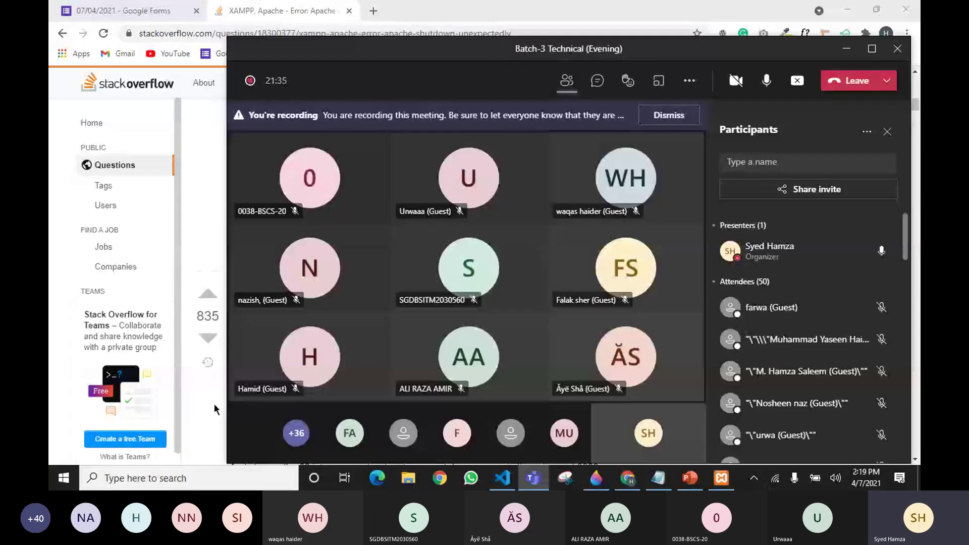
click(215, 407)
Step: Read through the corporate-environment answer's steps for changing the ports in httpd.conf and httpd-ssl.conf
scroll(222, 323, down, 2)
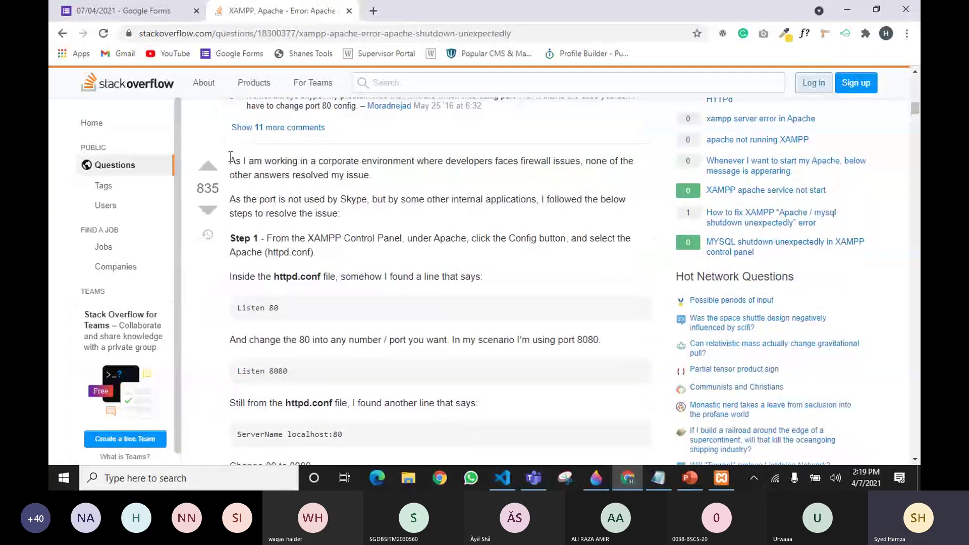
drag(231, 158, 299, 253)
scroll(300, 305, down, 1)
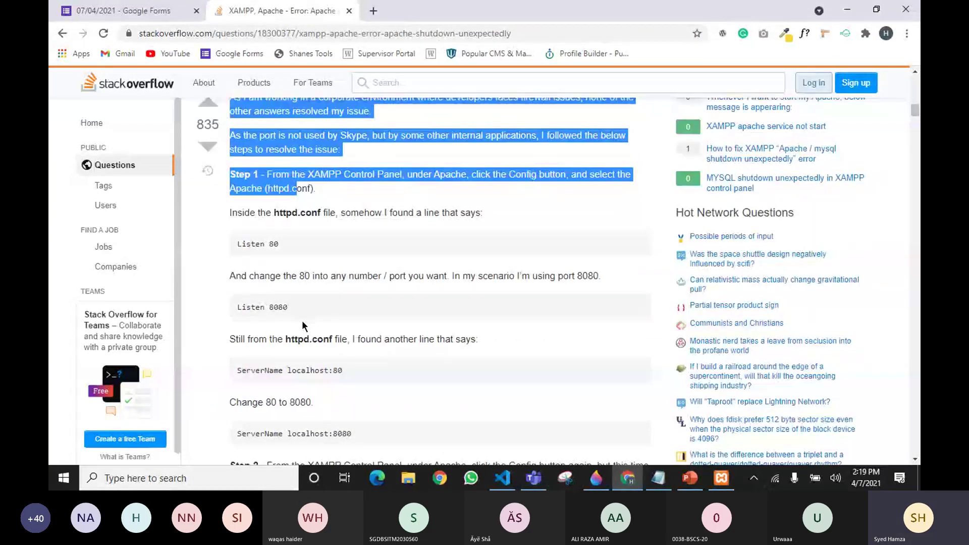
scroll(323, 319, down, 3)
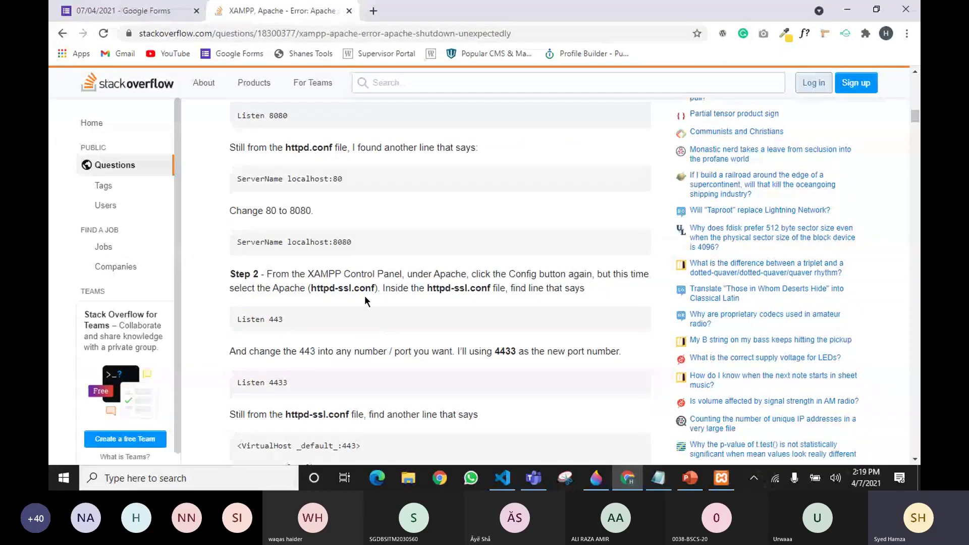
scroll(365, 298, down, 5)
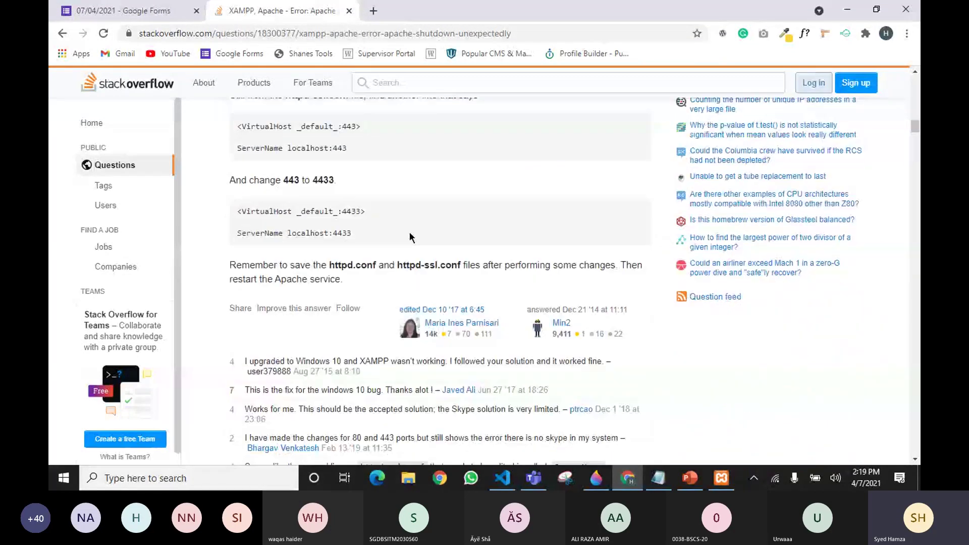
scroll(410, 234, up, 3)
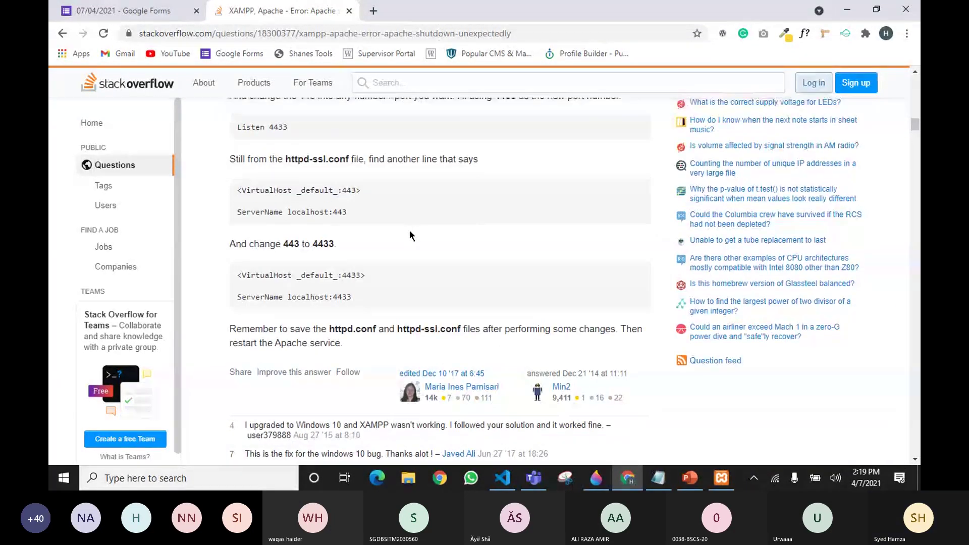
scroll(410, 234, up, 2)
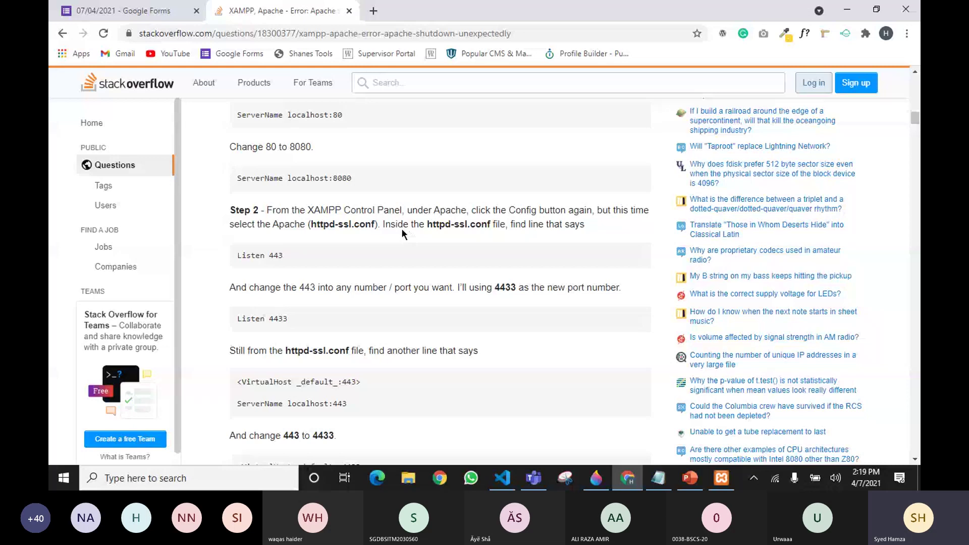
scroll(402, 229, up, 5)
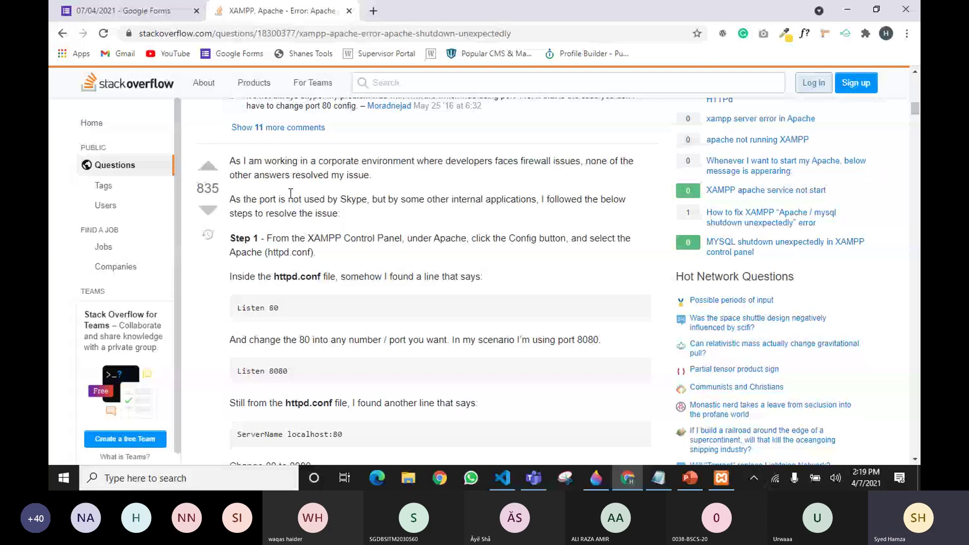
Step: Highlight "the port is not used by Skype" and the words "XAMPP Control Panel" in the answer's Step 1
drag(242, 199, 367, 200)
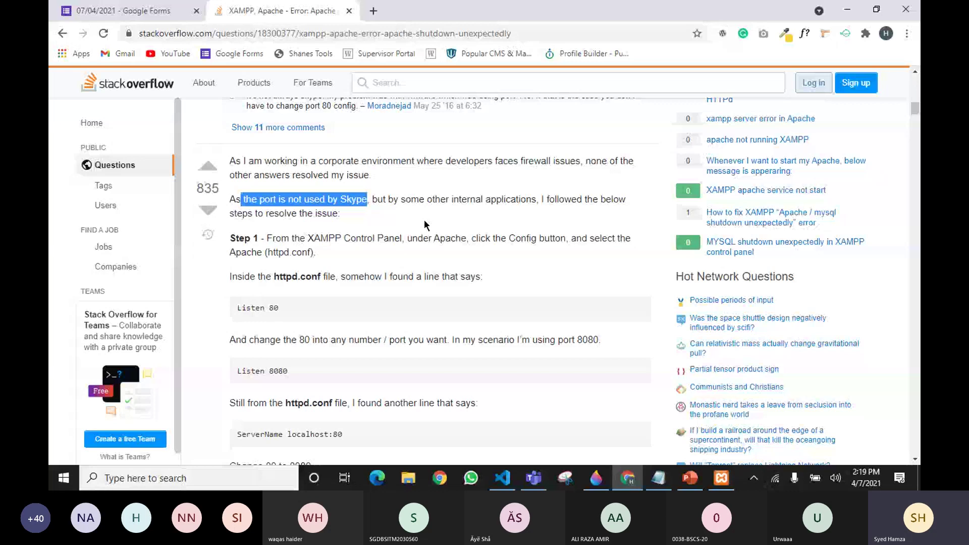
drag(231, 238, 252, 238)
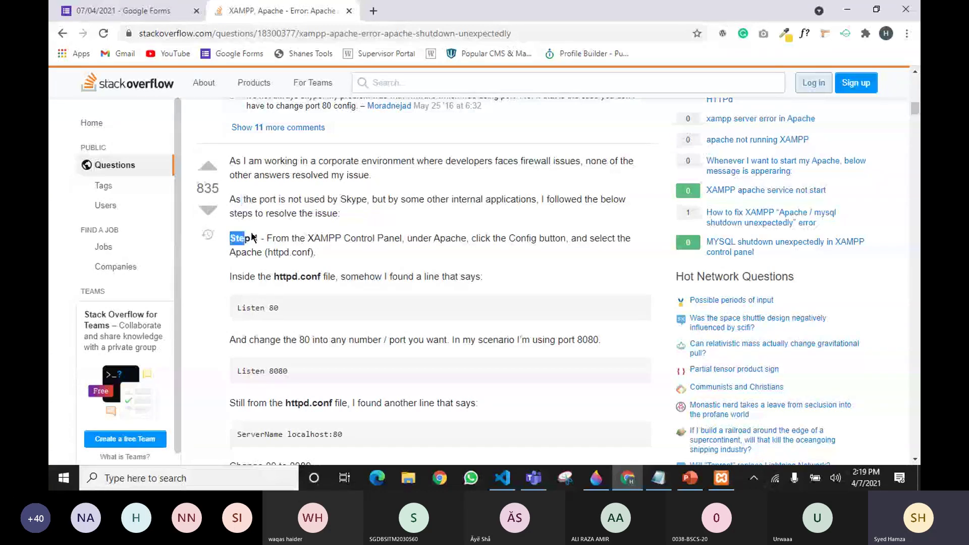
click(252, 237)
drag(231, 238, 403, 236)
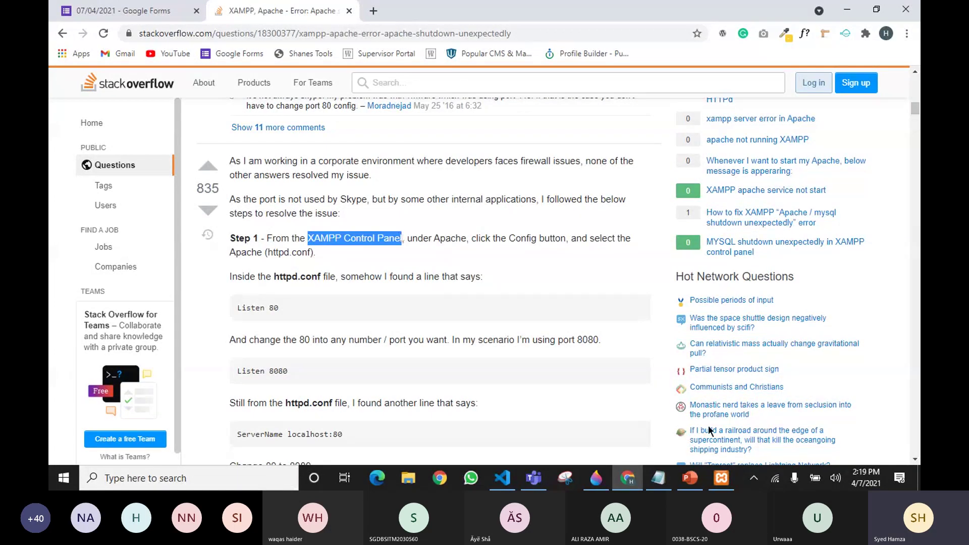
Step: Switch to the XAMPP Control Panel and reposition its window over the Stack Overflow page
mouse_move(722, 480)
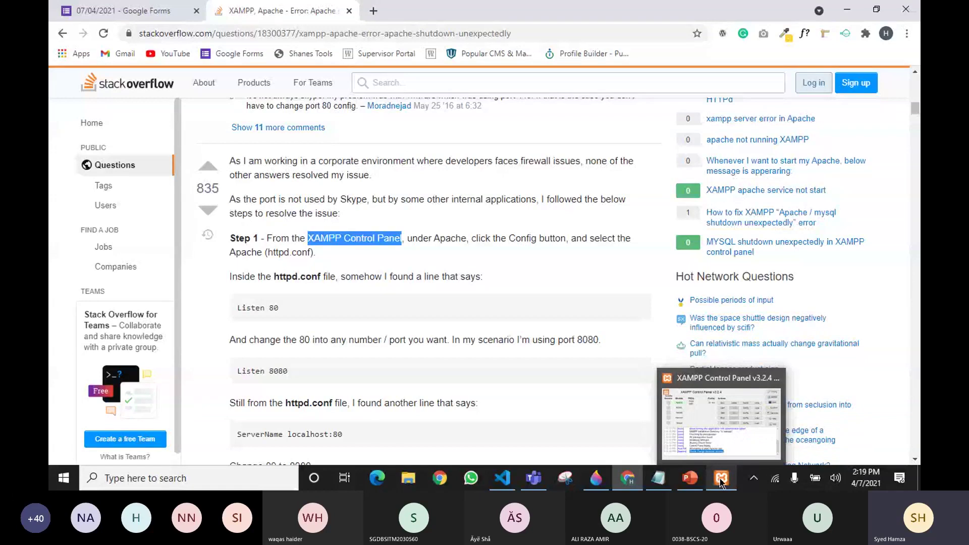
click(723, 432)
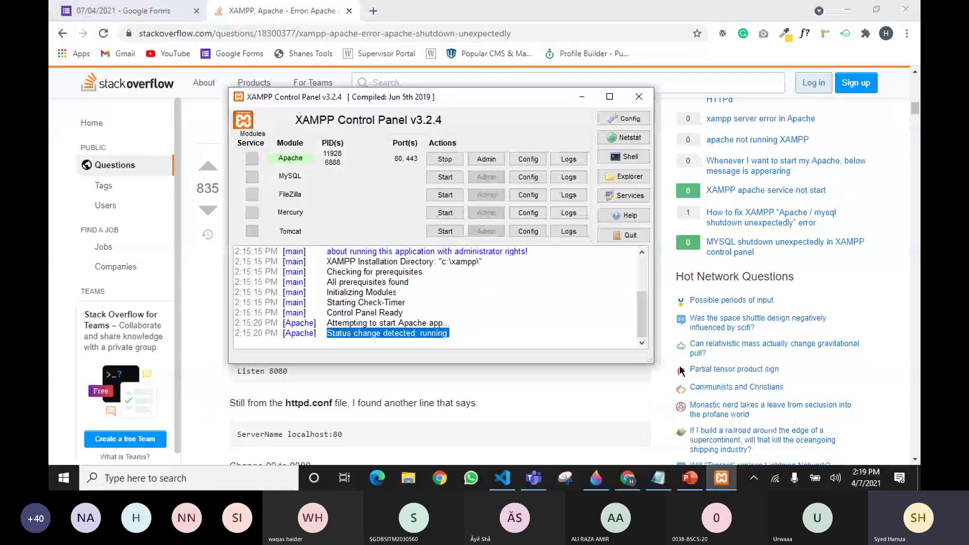
drag(458, 100, 709, 105)
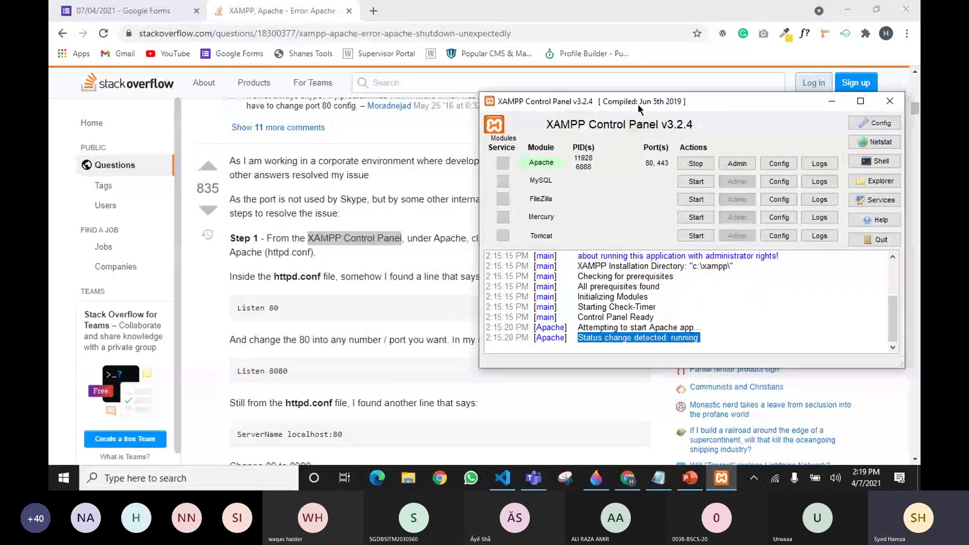
drag(638, 104, 784, 124)
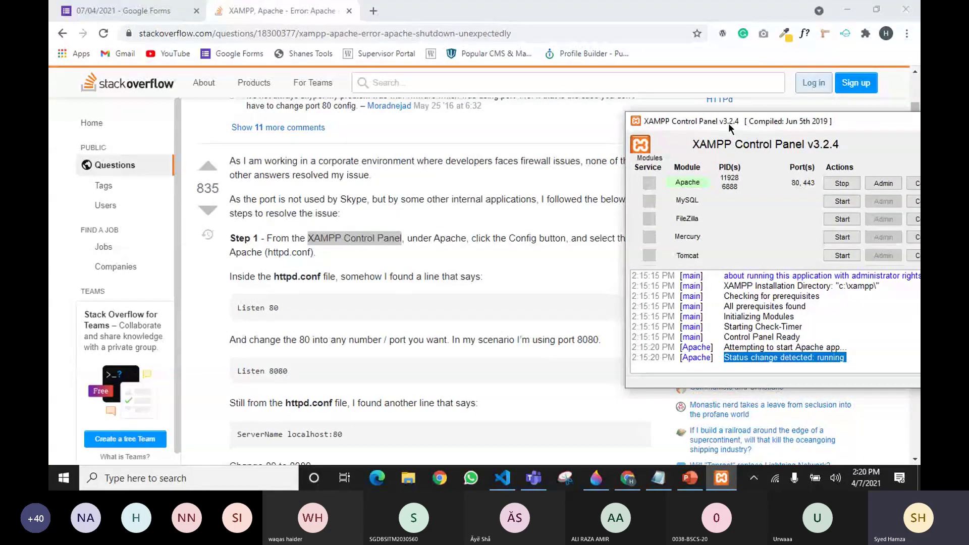
drag(723, 123, 559, 103)
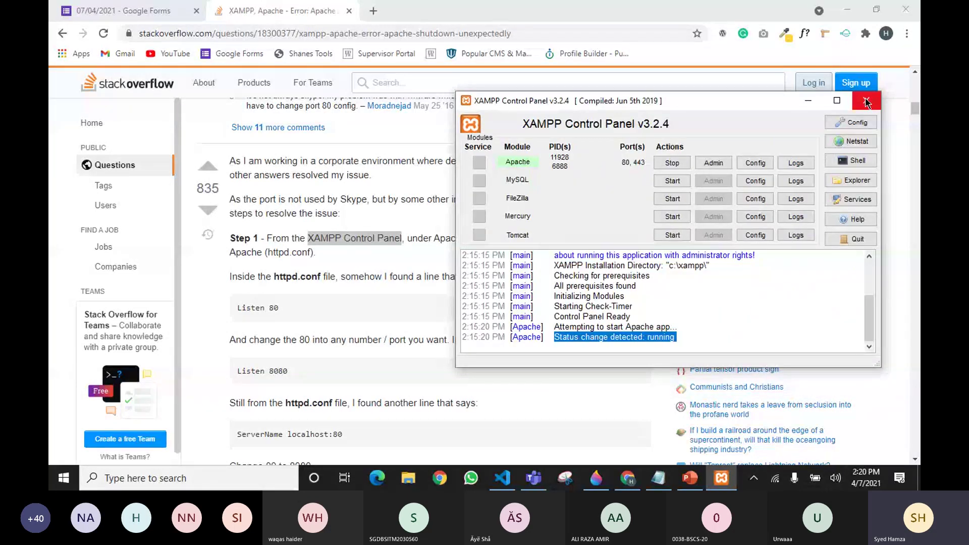
Step: Close the XAMPP Control Panel and relaunch it by searching Windows for "xampp"
click(867, 102)
click(197, 485)
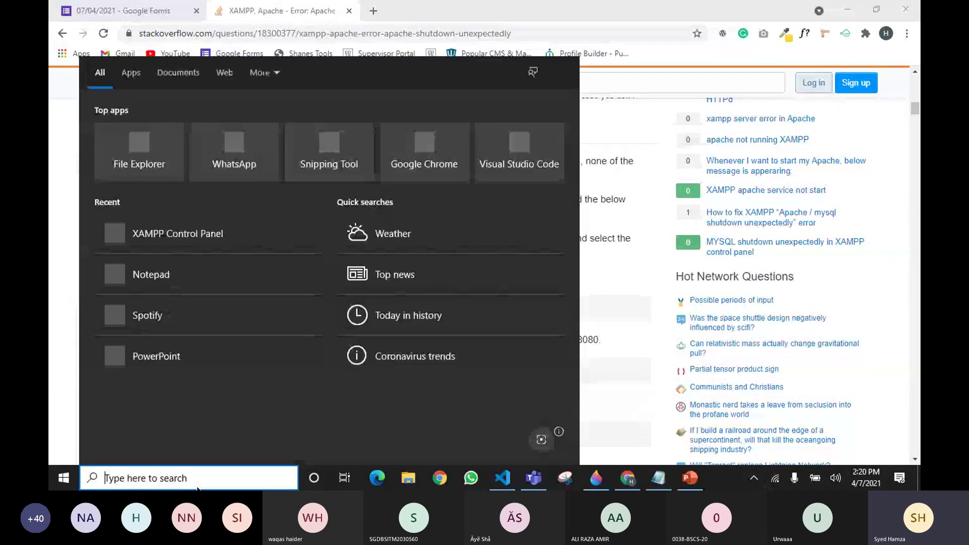
text(xampp)
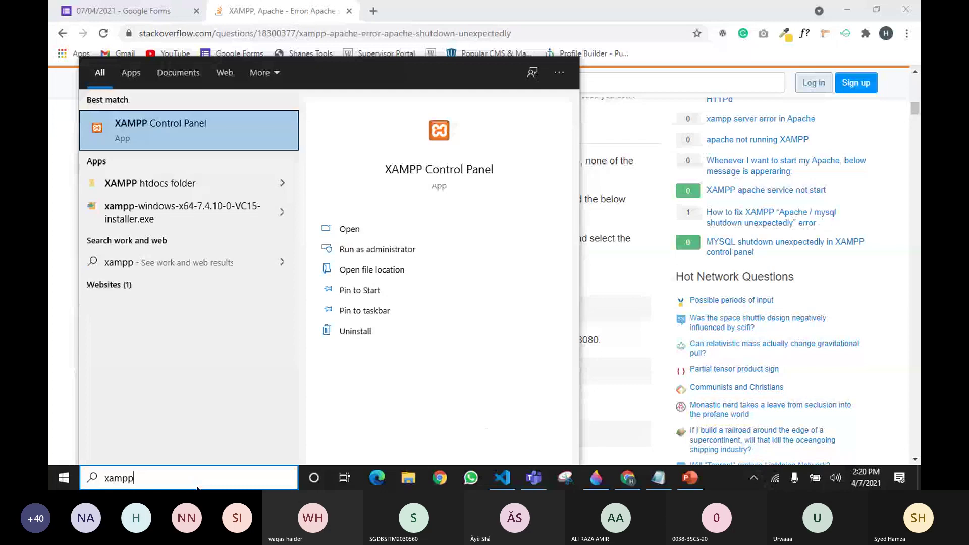
key(Return)
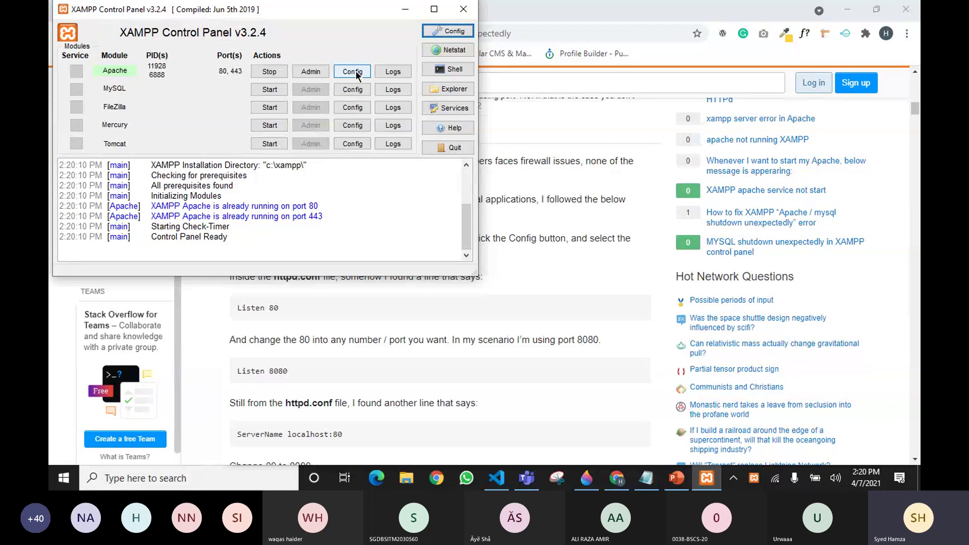
Step: Move the XAMPP Control Panel clear of the answer's Step 1 and open Apache's httpd.conf configuration file
drag(349, 15, 266, 190)
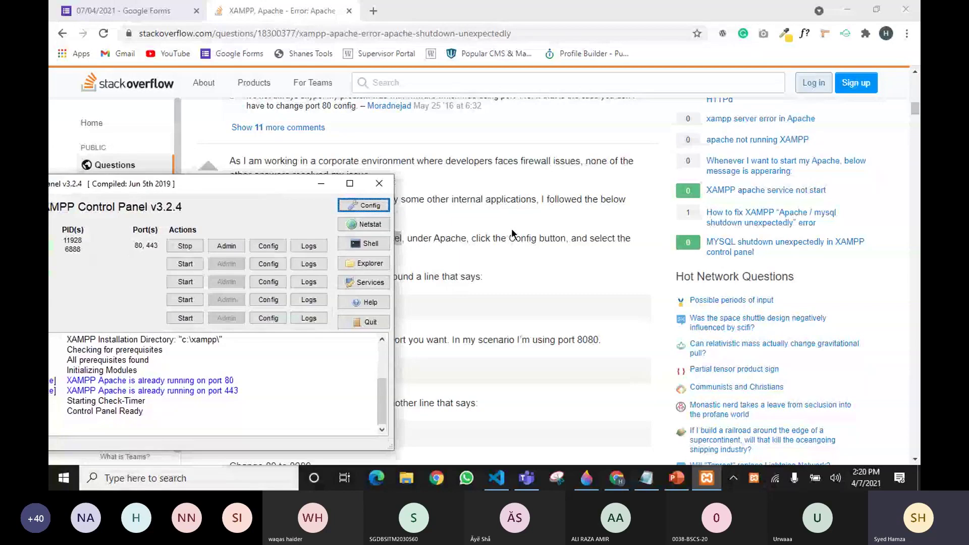
click(277, 246)
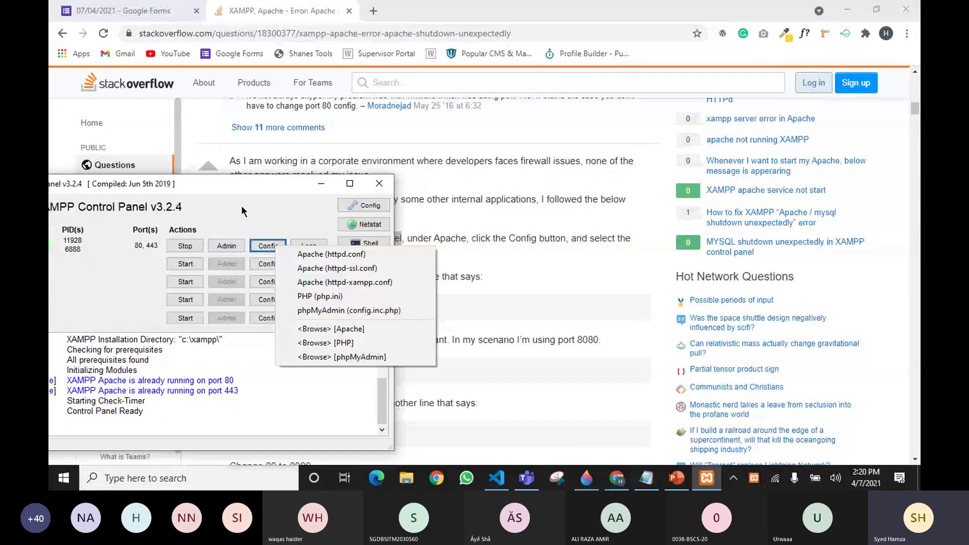
click(231, 179)
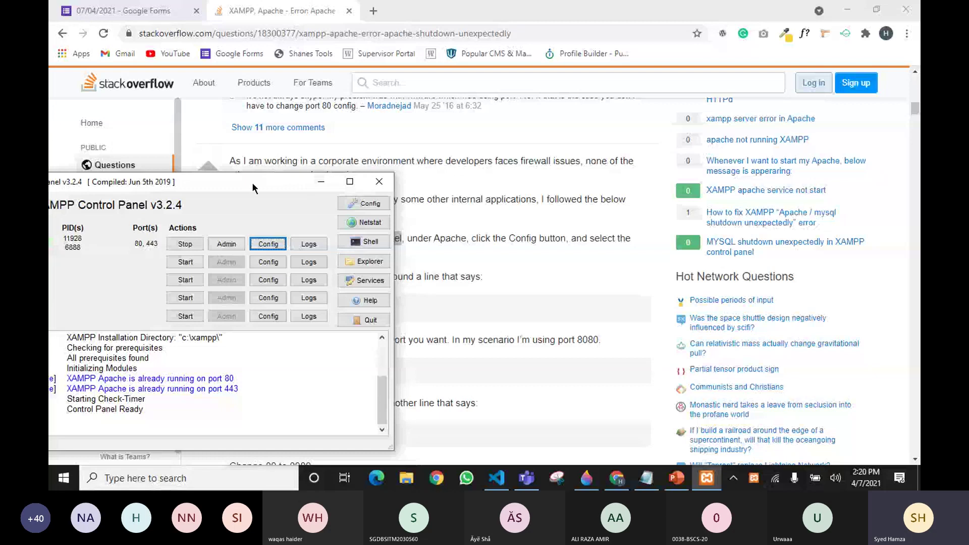
drag(253, 183, 796, 275)
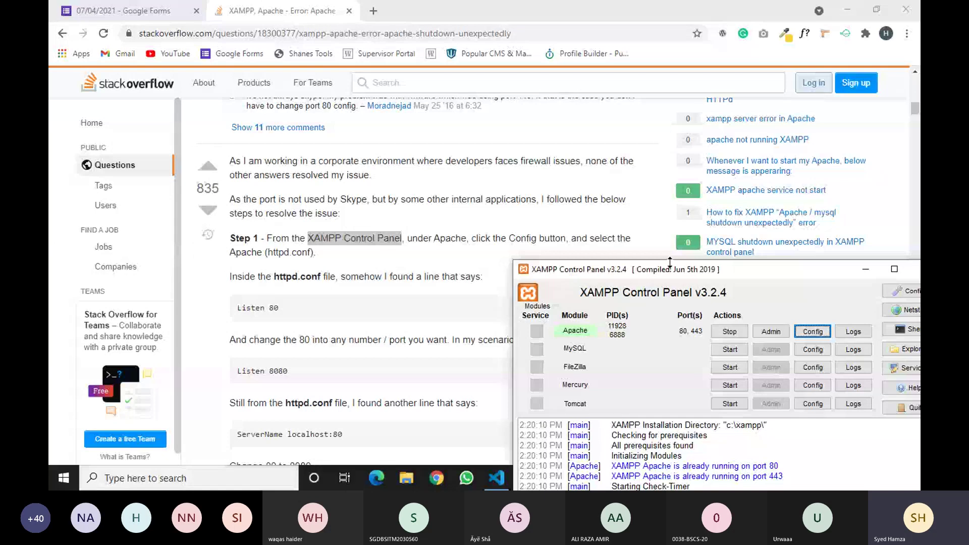
click(813, 333)
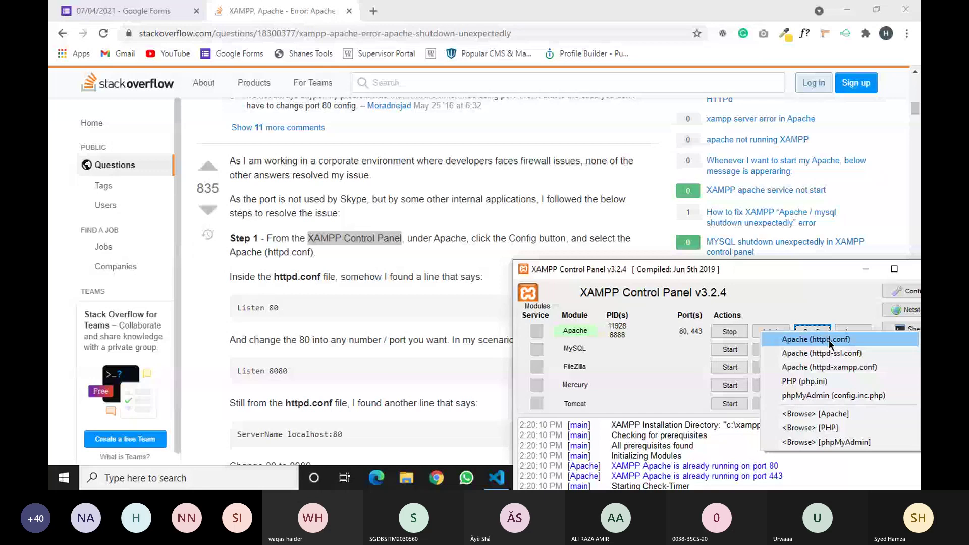
click(828, 341)
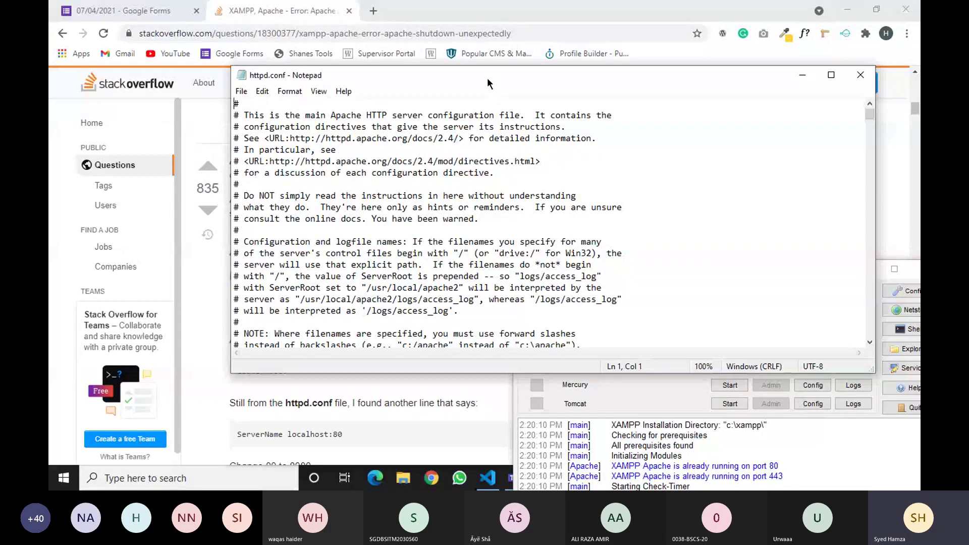
Step: Minimize the httpd.conf file and point out the httpd.conf instruction and its "Listen 80" line in the Stack Overflow answer
click(810, 80)
scroll(234, 211, down, 1)
click(233, 211)
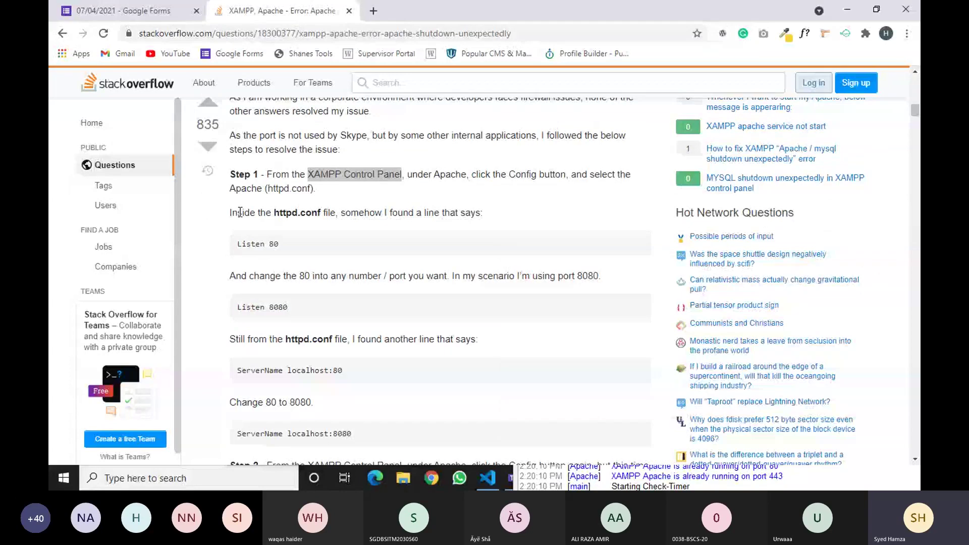
drag(230, 213, 298, 215)
click(276, 214)
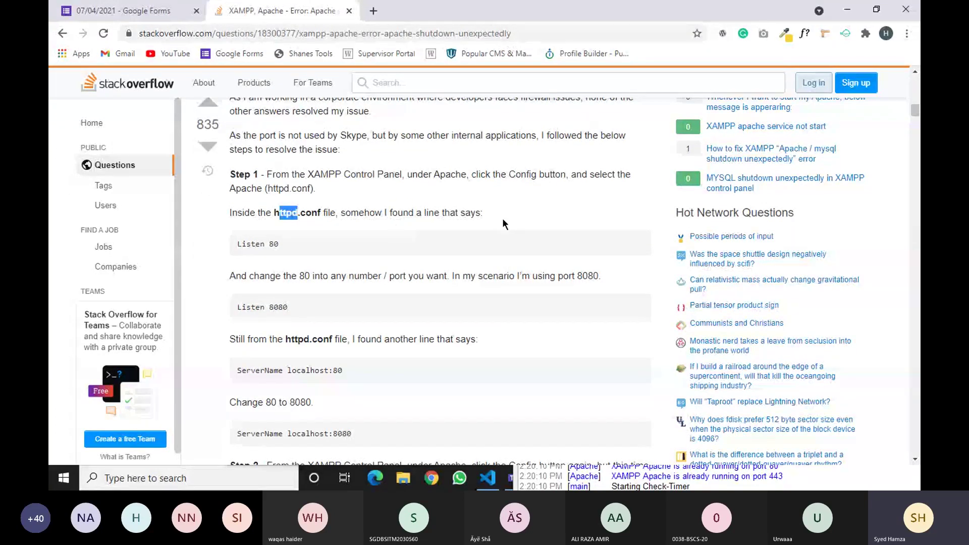
click(238, 244)
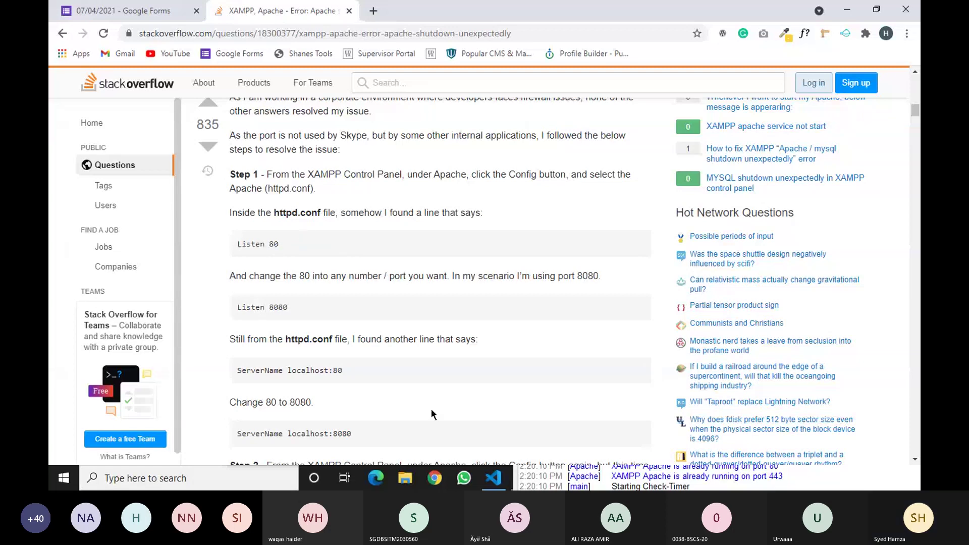
Step: Minimize the XAMPP Control Panel and bring Apache's httpd.conf file back up in Notepad
click(544, 480)
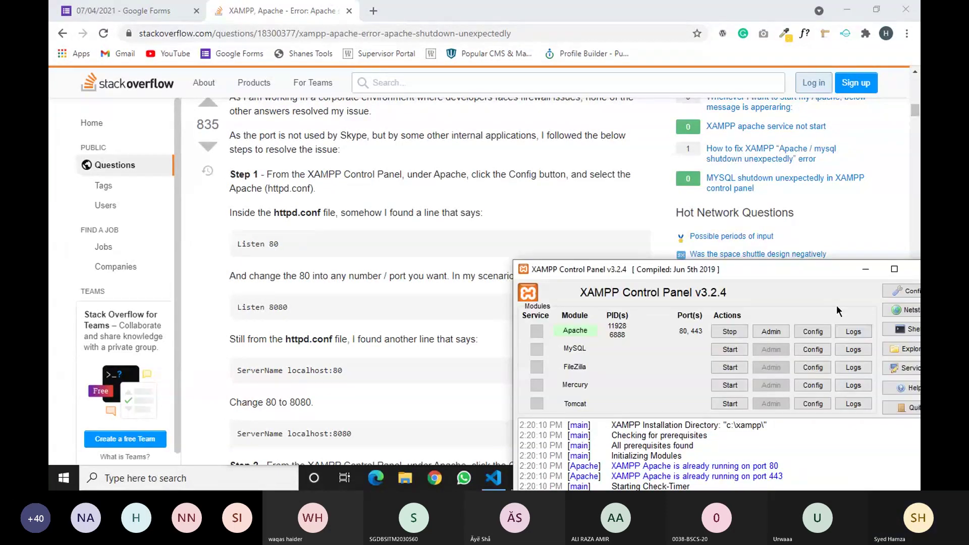
click(790, 248)
click(599, 479)
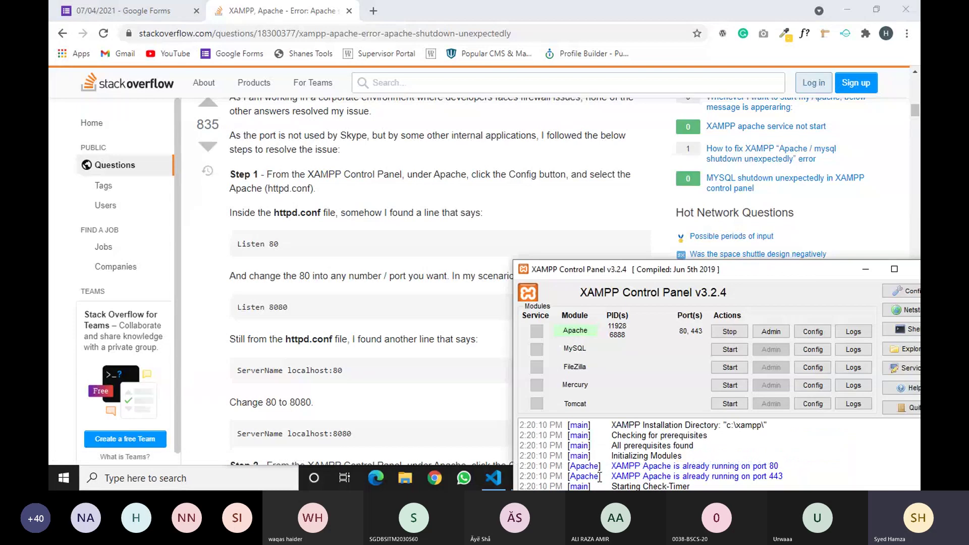
click(866, 269)
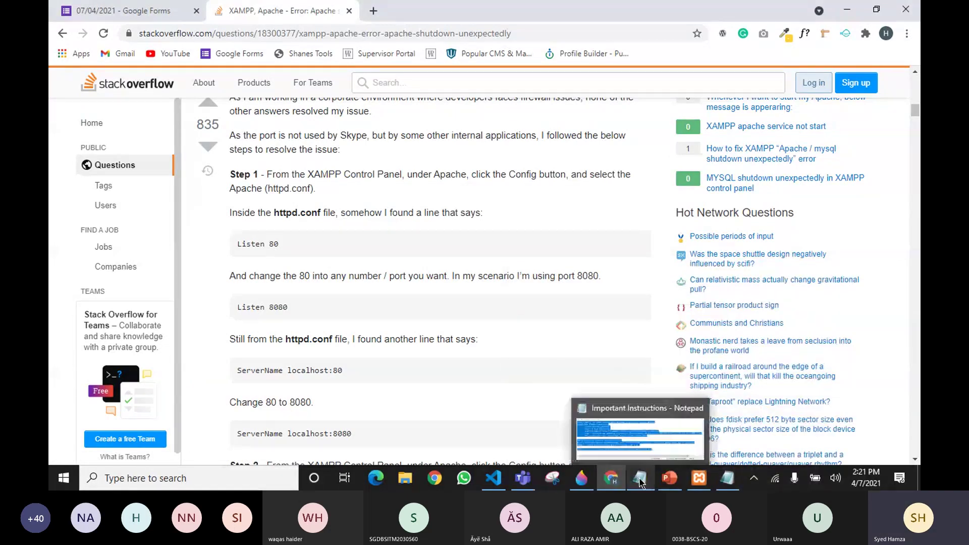
click(726, 476)
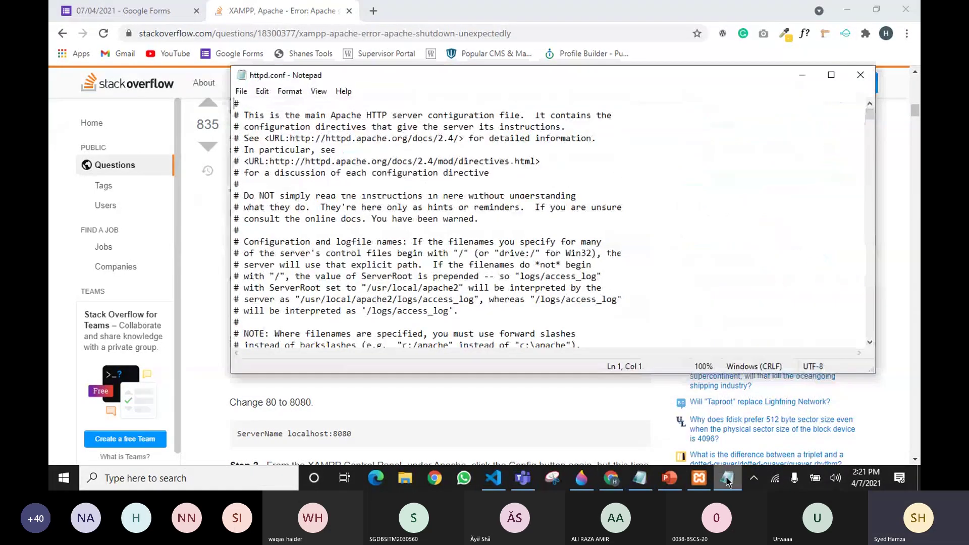
Step: Search the httpd.conf file for "listen 80" and move the Find dialog clear of the surrounding text
click(381, 227)
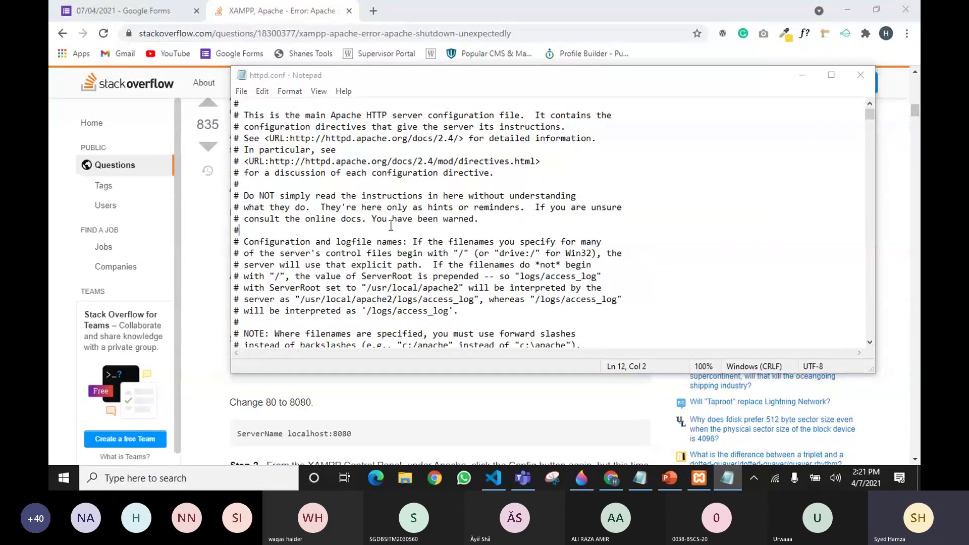
key(ctrl+f)
text(lisye)
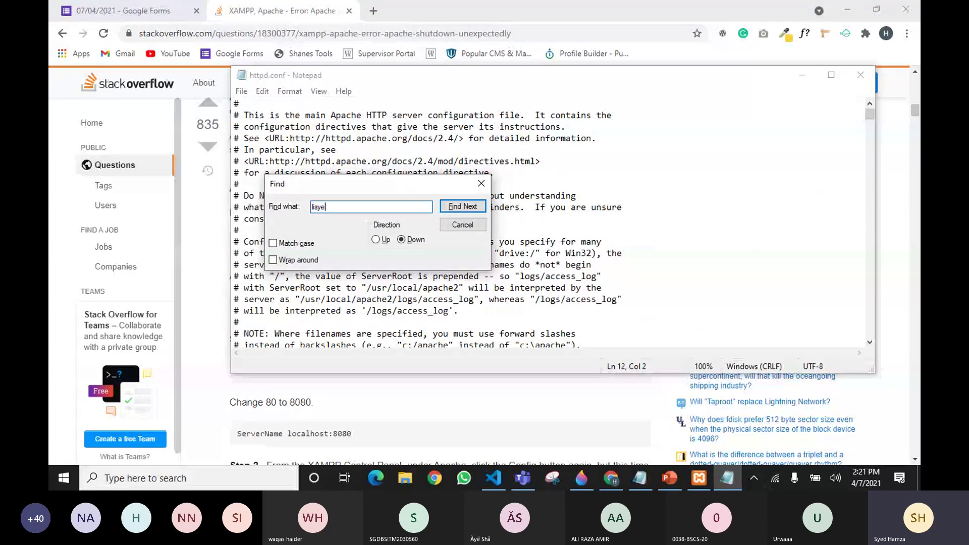
key(BackSpace)
key(BackSpace)
text(ten 80)
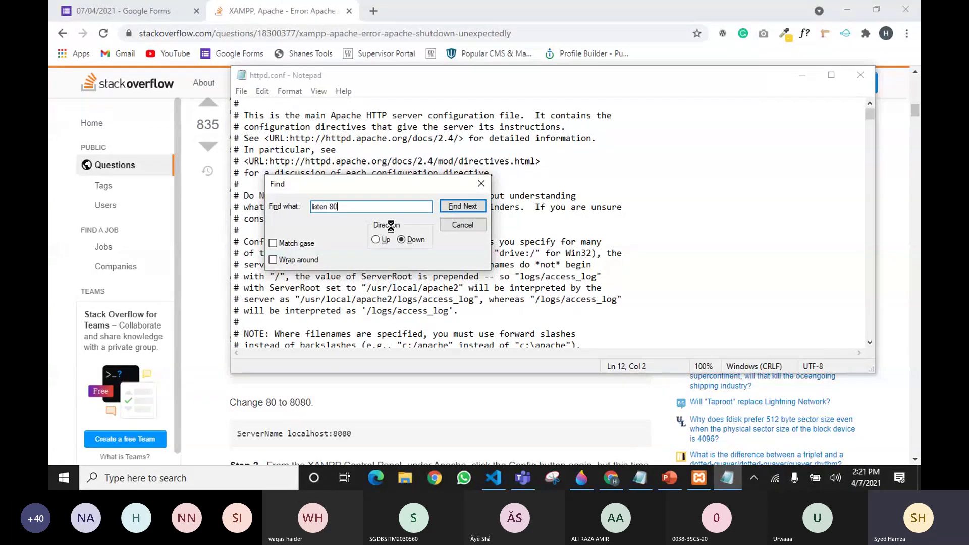
key(Return)
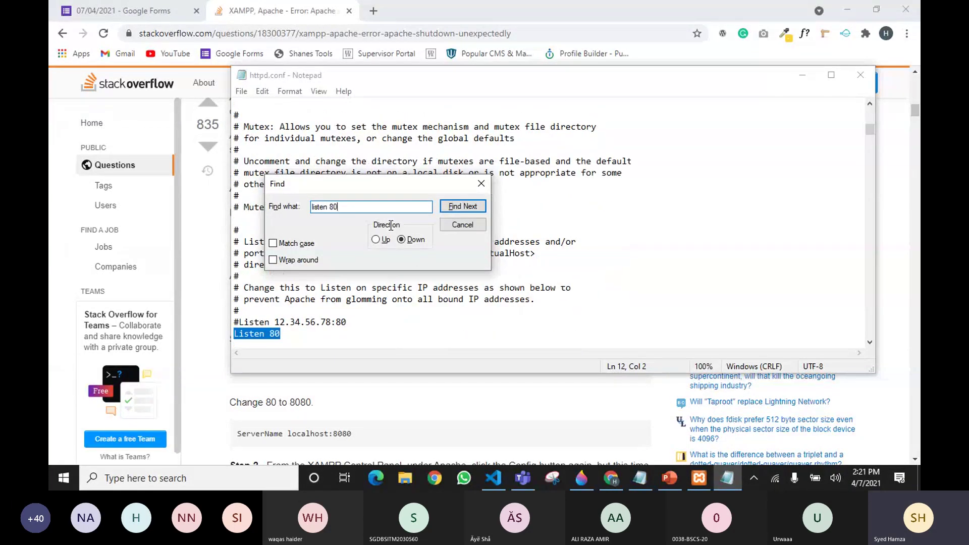
drag(362, 183, 483, 194)
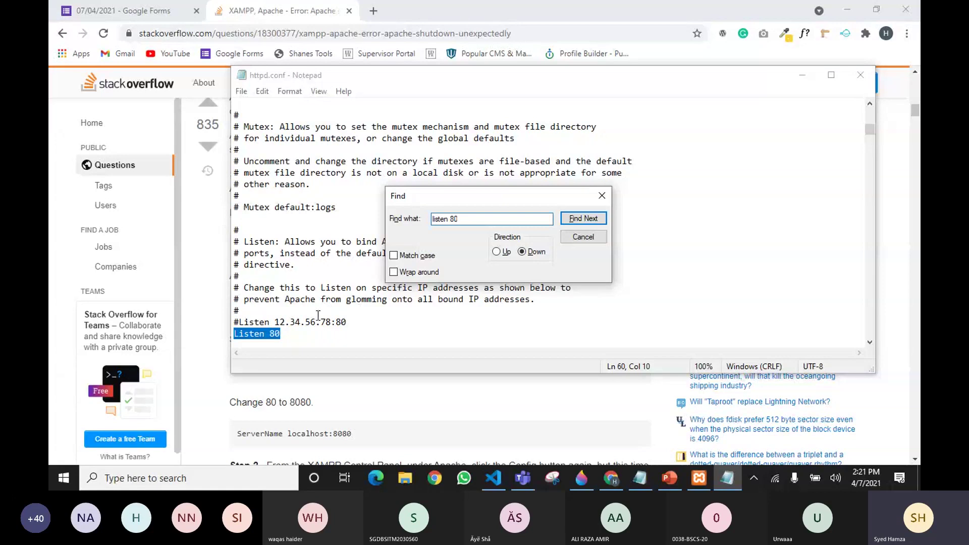
Step: Point out the port 8080 instruction in the Stack Overflow answer and place the cursor after "Listen 80" in httpd.conf
click(217, 332)
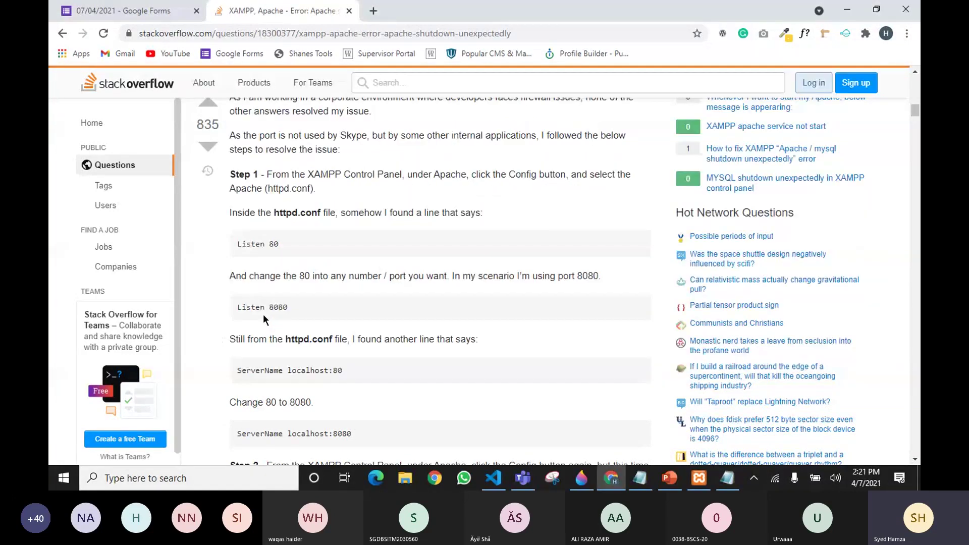
drag(305, 276, 315, 277)
click(331, 310)
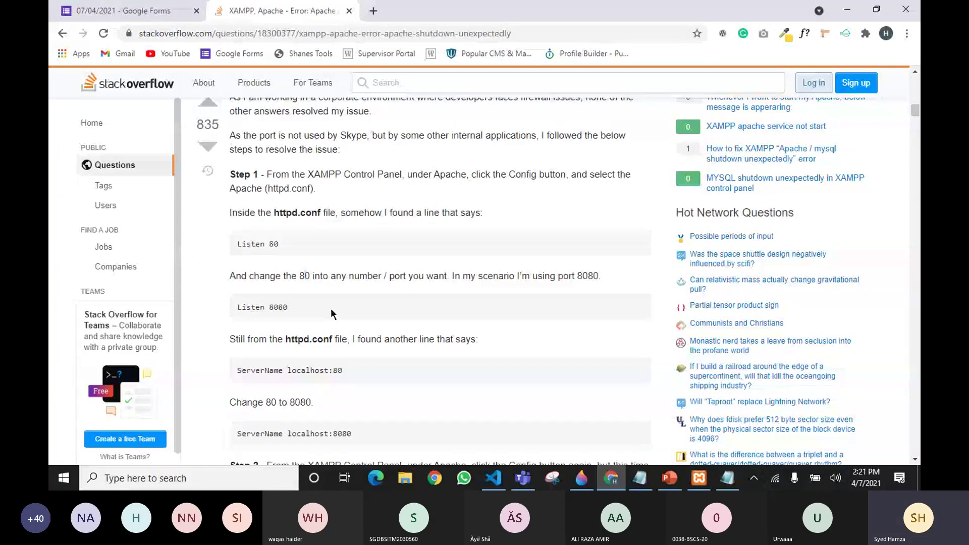
click(727, 478)
click(289, 333)
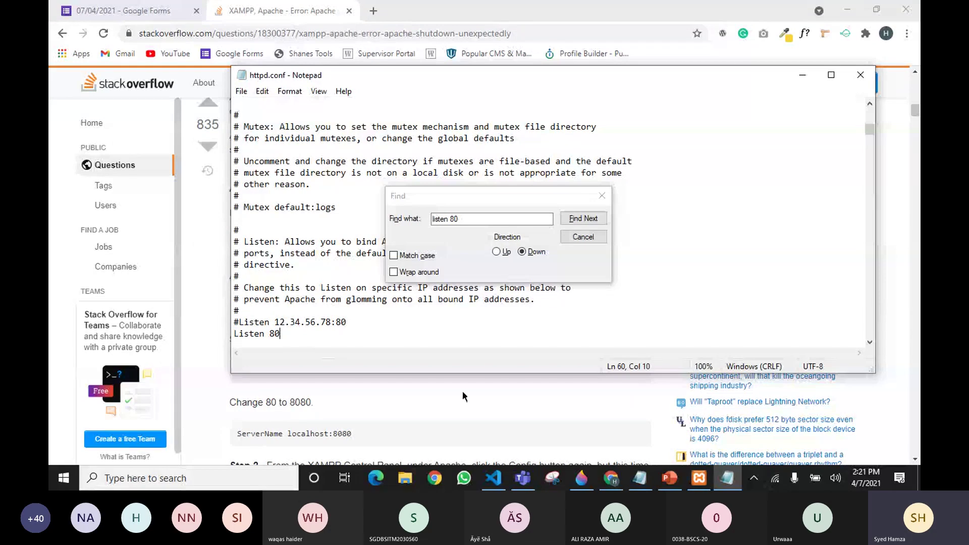
Step: Return to the Stack Overflow answer and highlight the "ServerName localhost:80" line and the instruction to change 80 to 8080
mouse_move(696, 489)
click(704, 441)
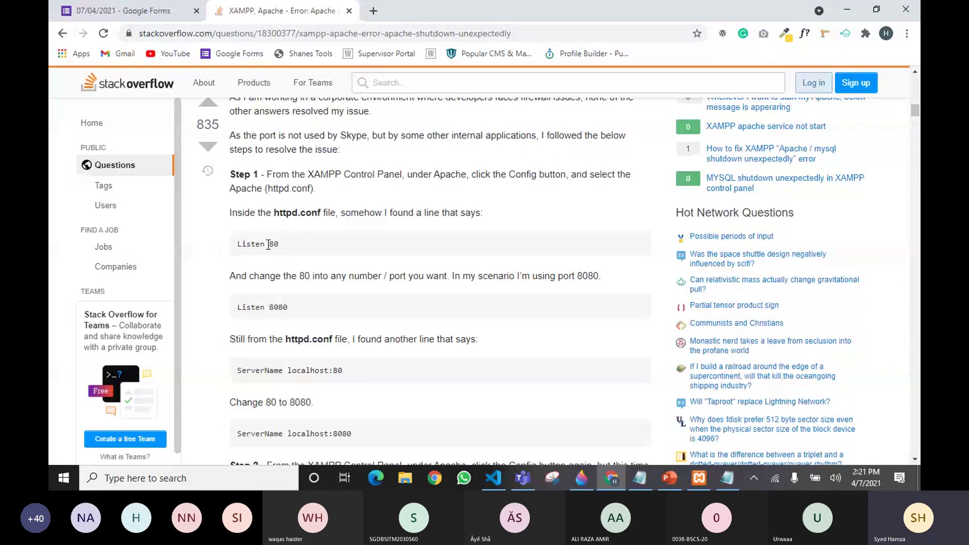
click(299, 286)
scroll(350, 360, down, 2)
drag(237, 243, 316, 246)
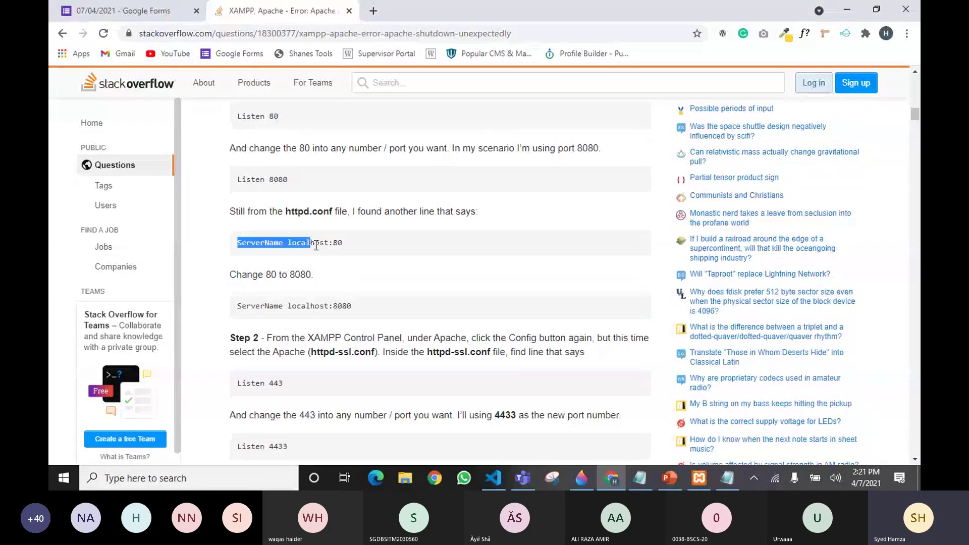
click(316, 246)
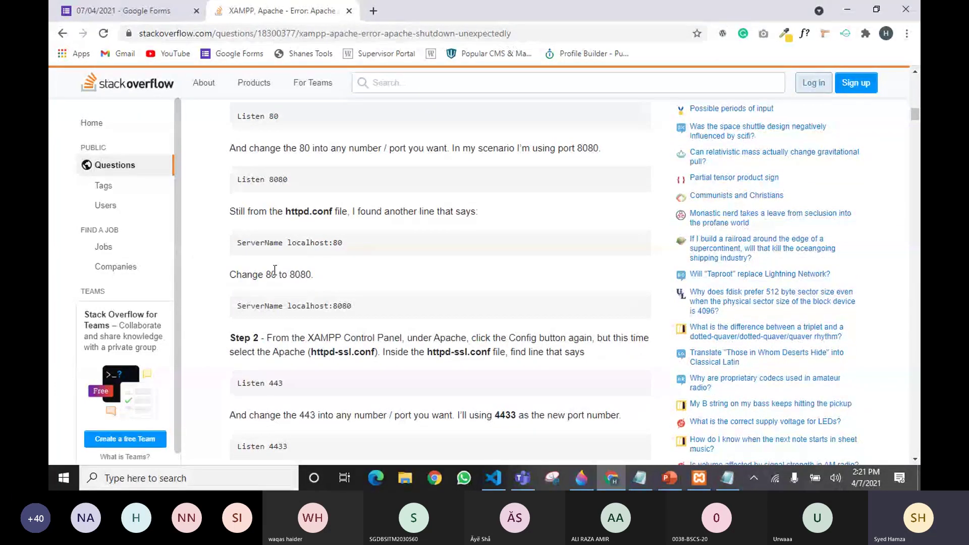
drag(315, 274, 301, 274)
Step: Highlight httpd-ssl.conf in the answer's Step 2 and show Apache's list of configuration files in the XAMPP Control Panel
scroll(387, 285, down, 7)
scroll(387, 285, up, 5)
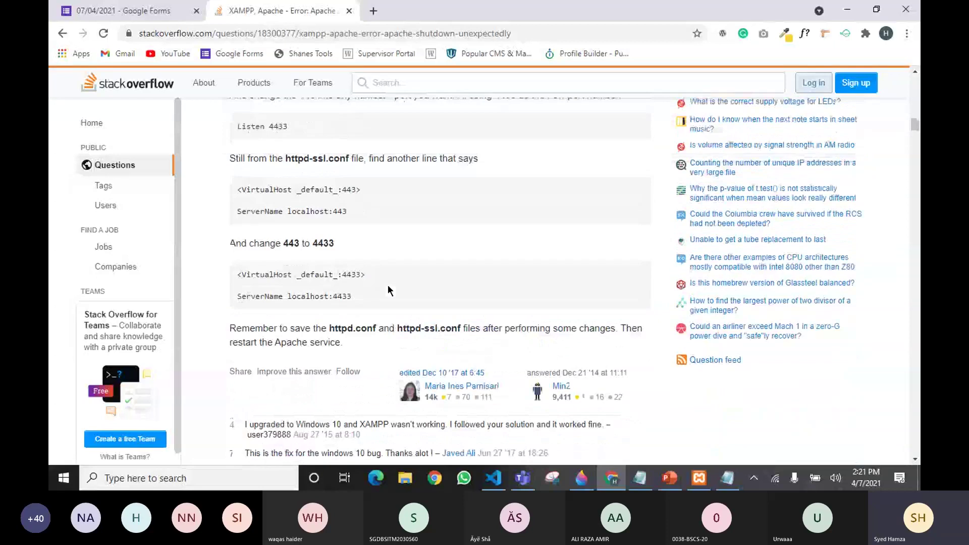
drag(228, 212, 259, 211)
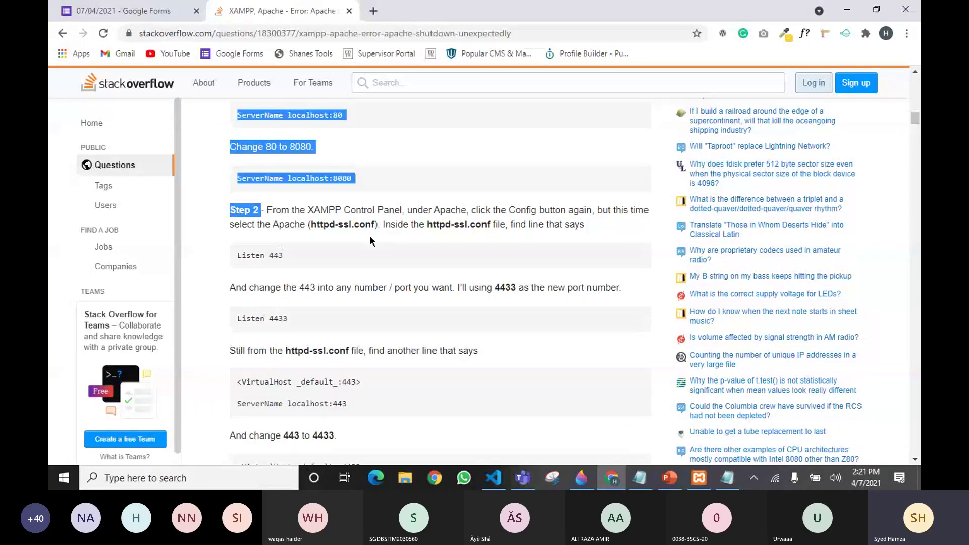
drag(323, 225, 375, 224)
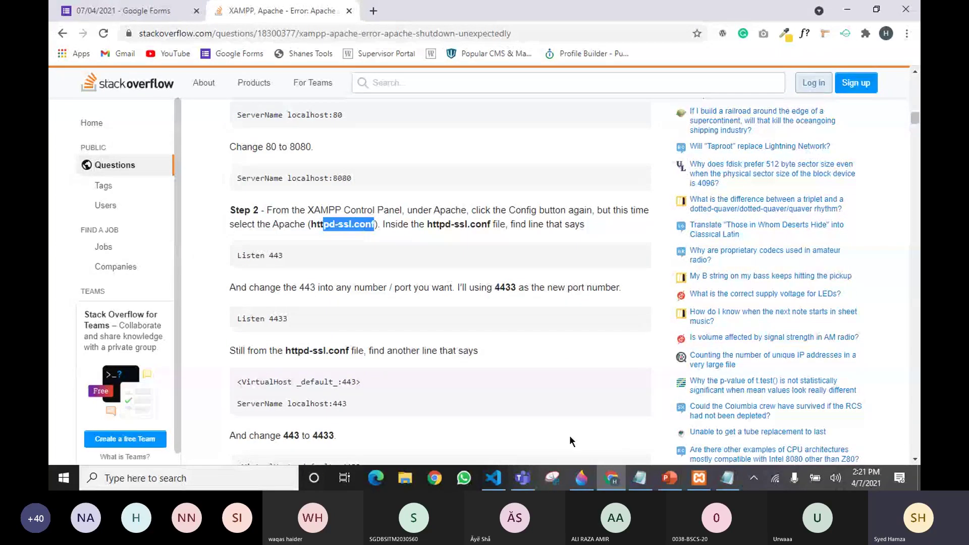
click(699, 478)
click(825, 332)
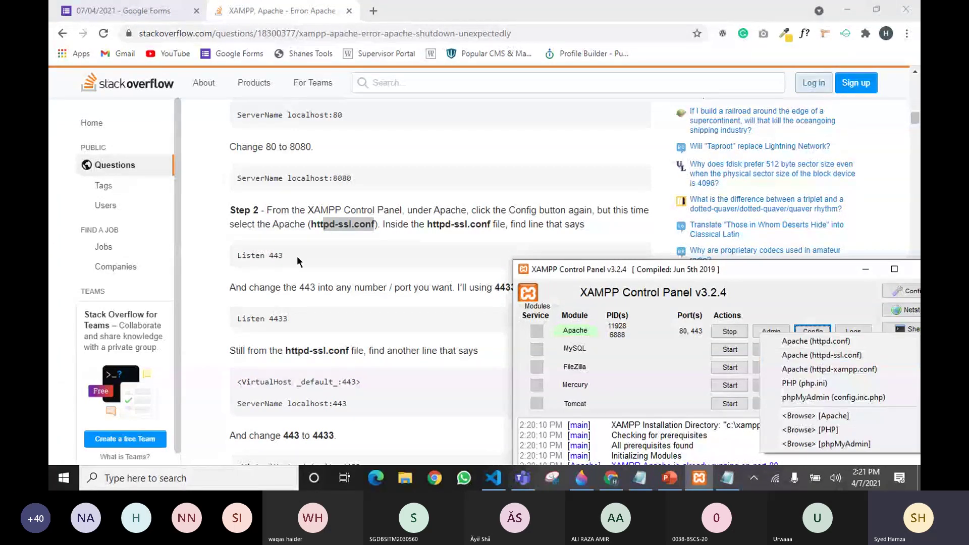
Step: Highlight 443 in the answer's "Listen 443" line and check the Microsoft Teams meeting window
drag(269, 255, 292, 255)
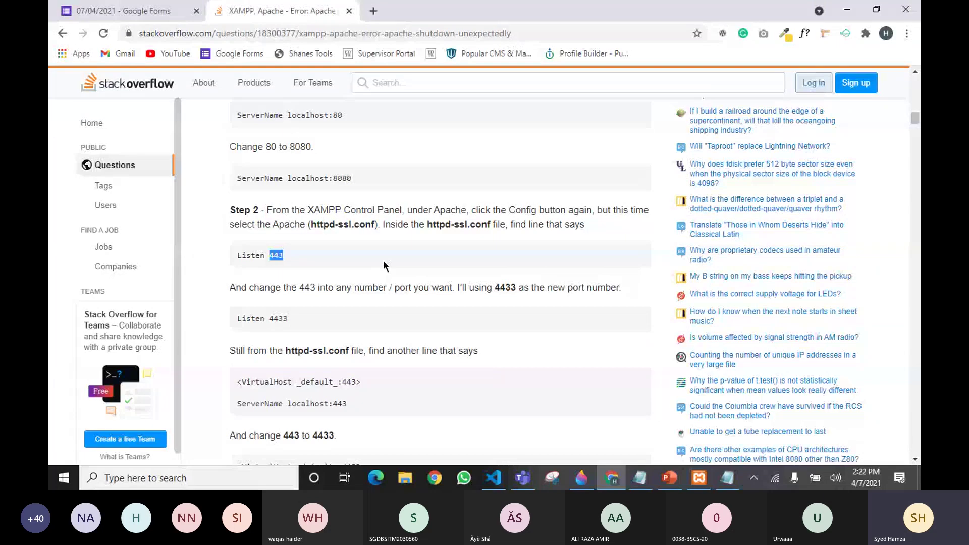
scroll(413, 303, down, 3)
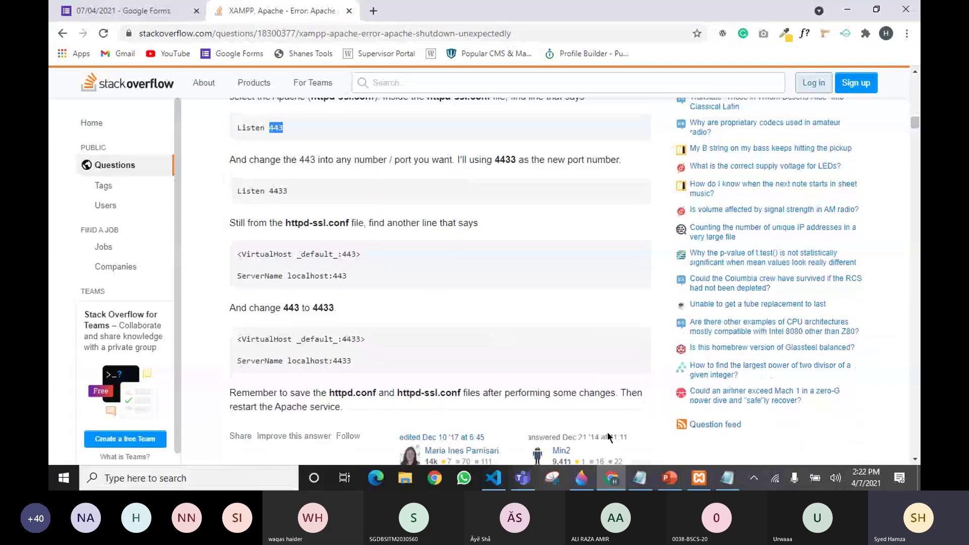
mouse_move(699, 480)
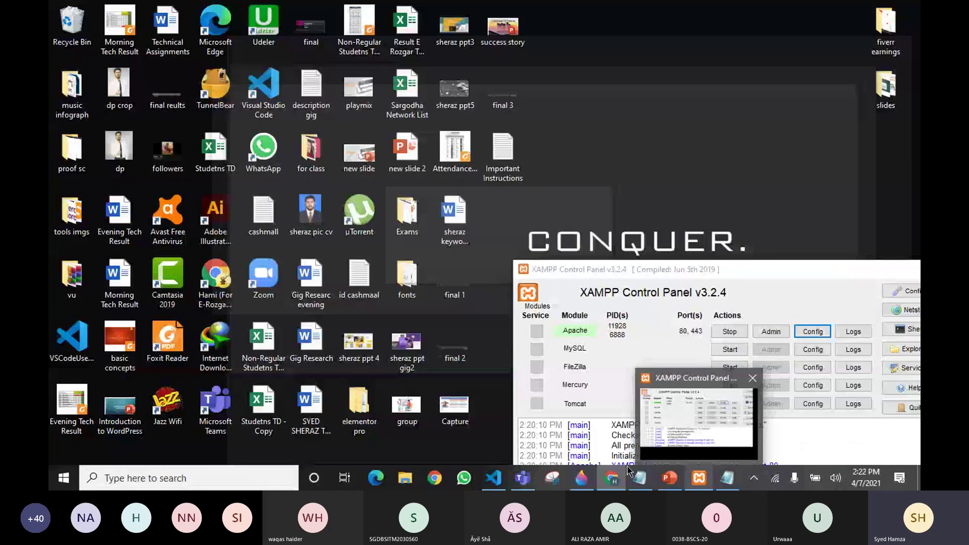
click(524, 478)
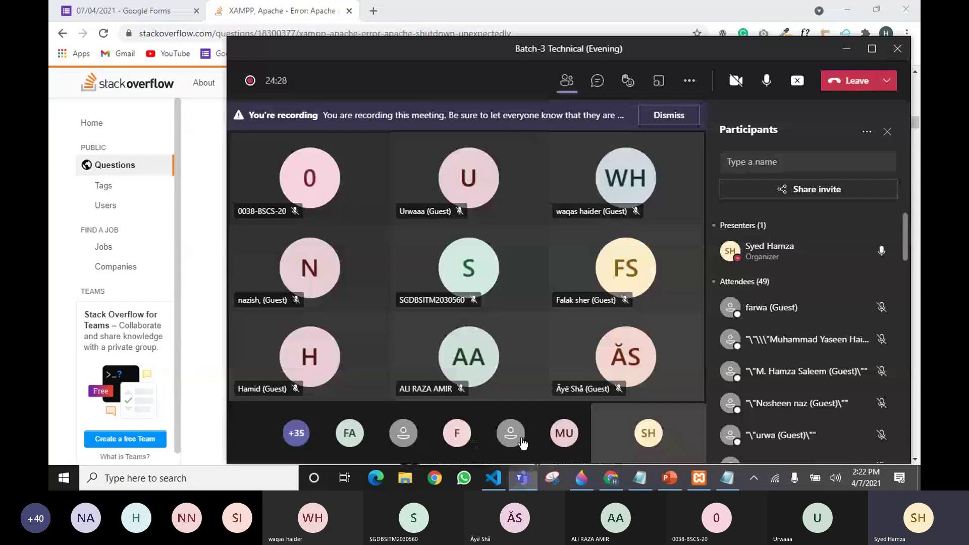
click(199, 267)
Step: Highlight the answer's reminder to save httpd.conf and httpd-ssl.conf, and close the httpd.conf file in Notepad
scroll(290, 199, down, 1)
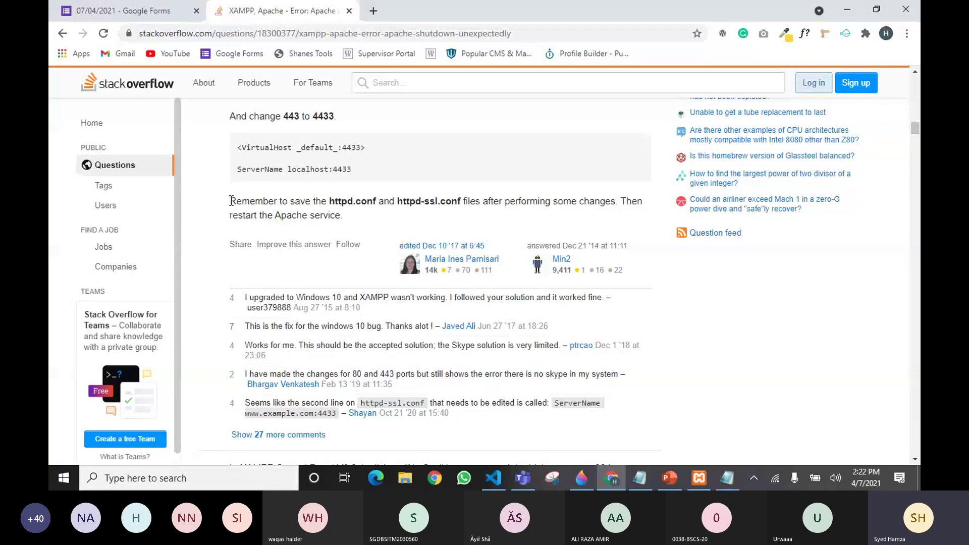
drag(229, 201, 450, 206)
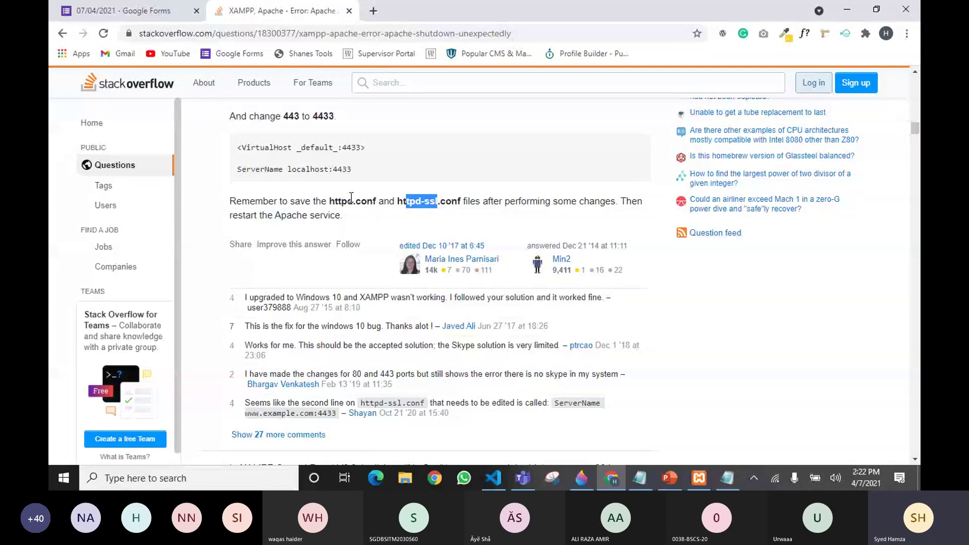
drag(335, 201, 416, 199)
click(727, 478)
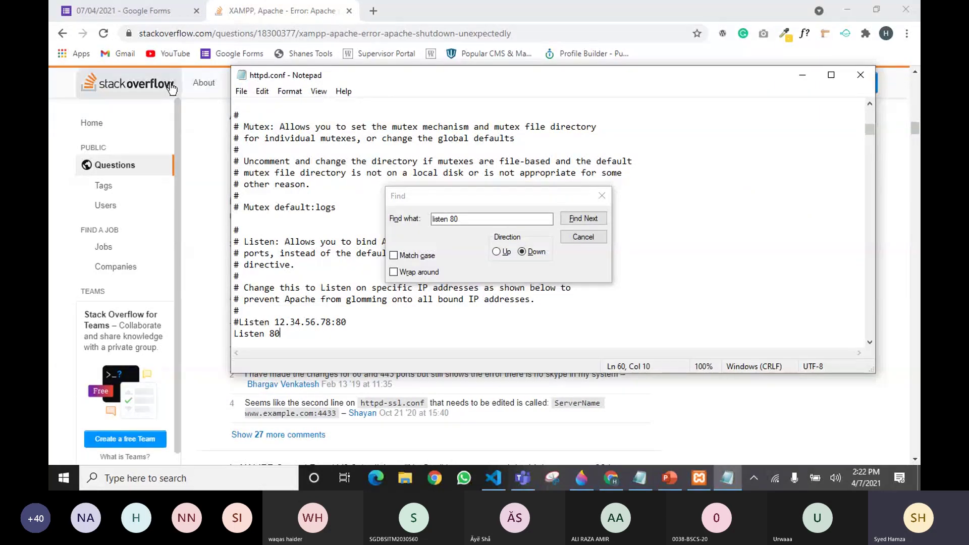
click(860, 75)
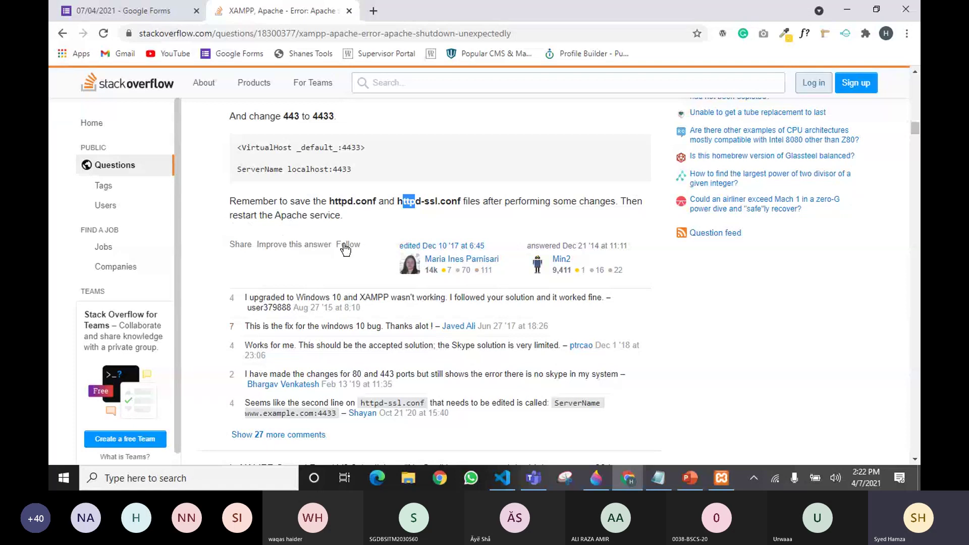
Step: Move the XAMPP Control Panel to the middle of the screen, restart Apache, and minimize the panel
click(722, 479)
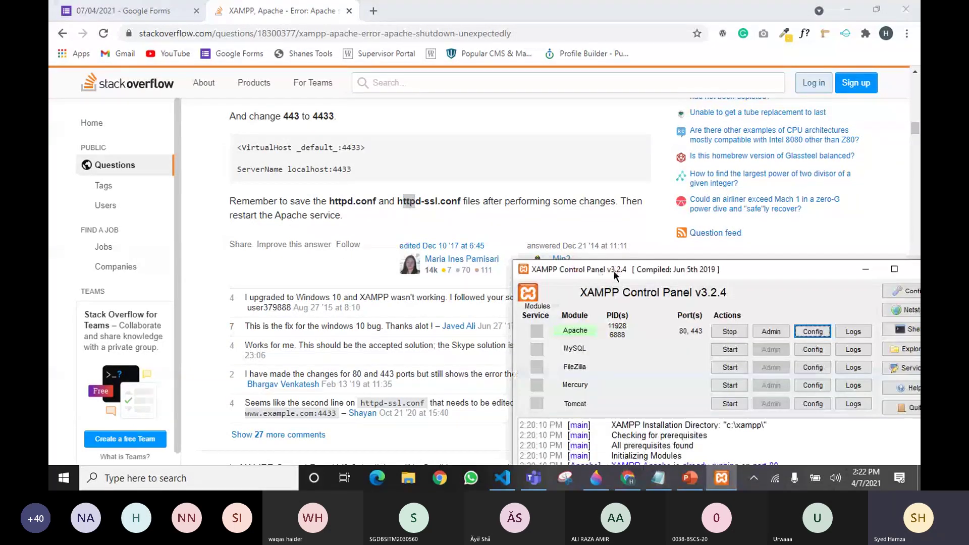
drag(613, 268, 377, 108)
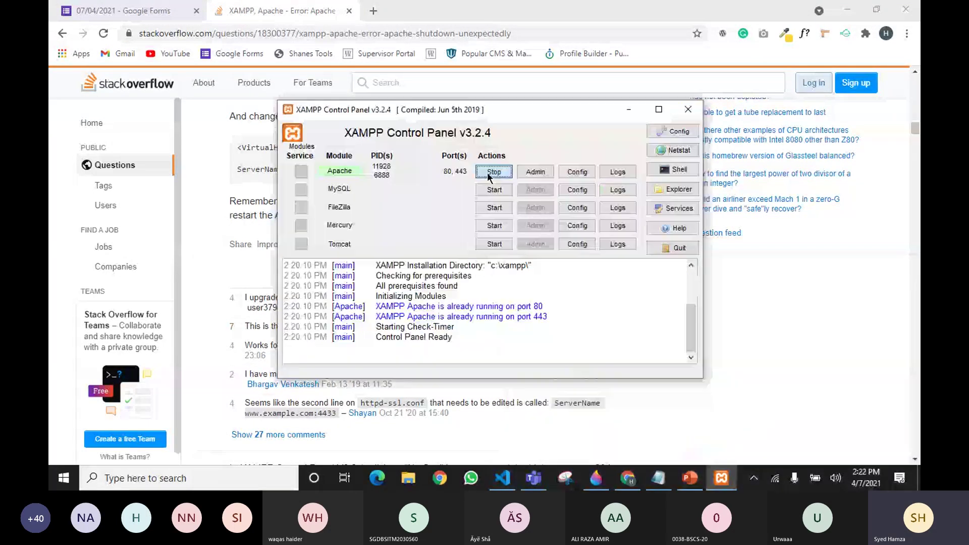
click(487, 171)
click(489, 173)
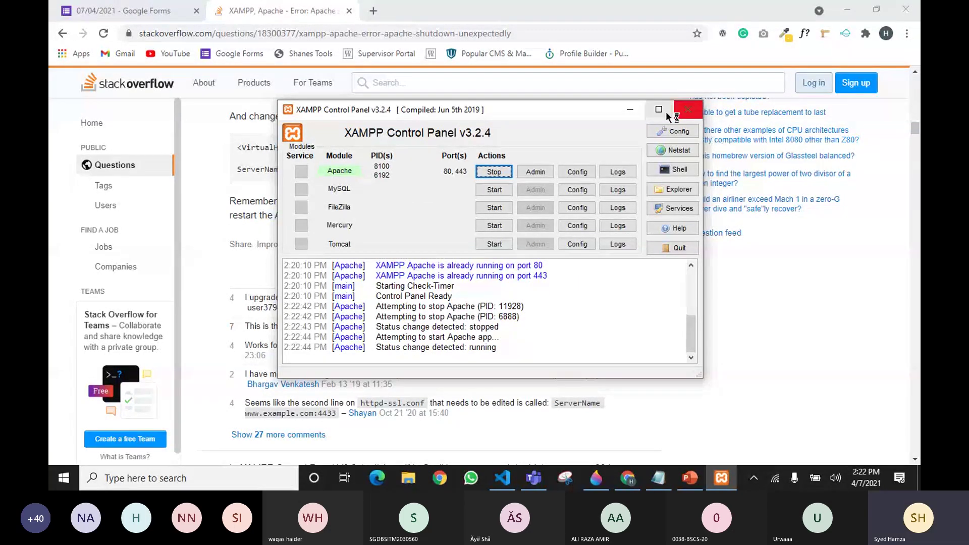
click(631, 115)
Step: View the next Stack Overflow answer about NetStat and Apache_Start.bat, and check the Microsoft Teams meeting window
scroll(534, 384, down, 1)
scroll(534, 385, down, 3)
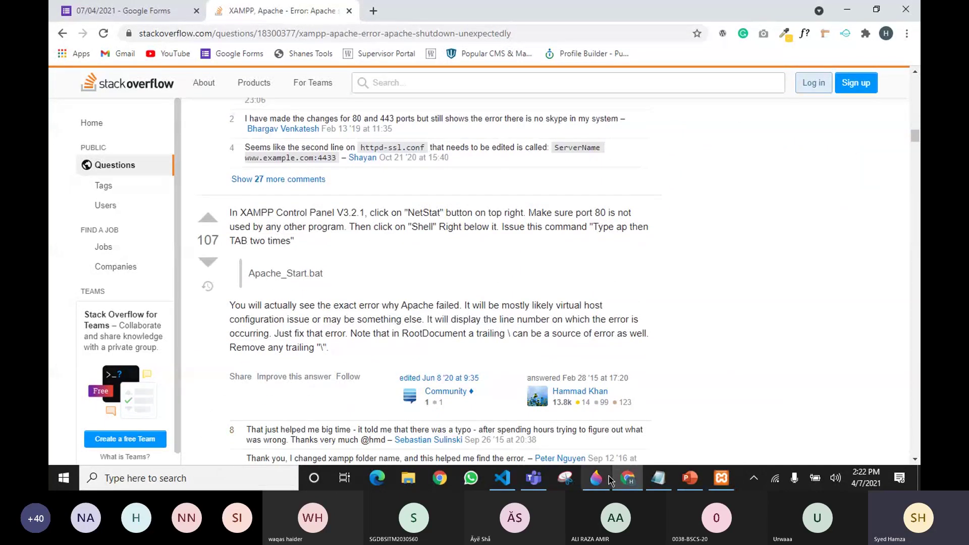
click(535, 479)
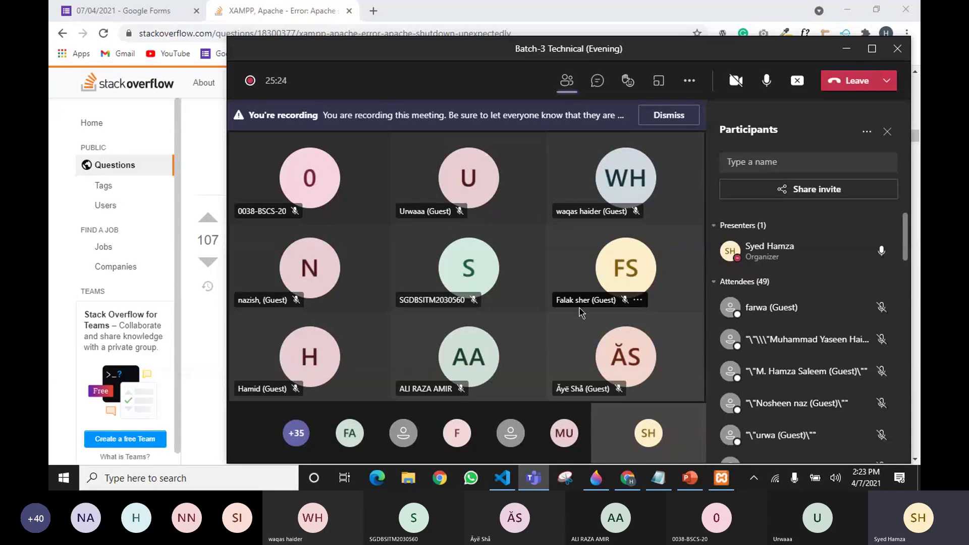
click(194, 335)
Step: Bring the XAMPP Control Panel back in front of the Stack Overflow page
click(721, 478)
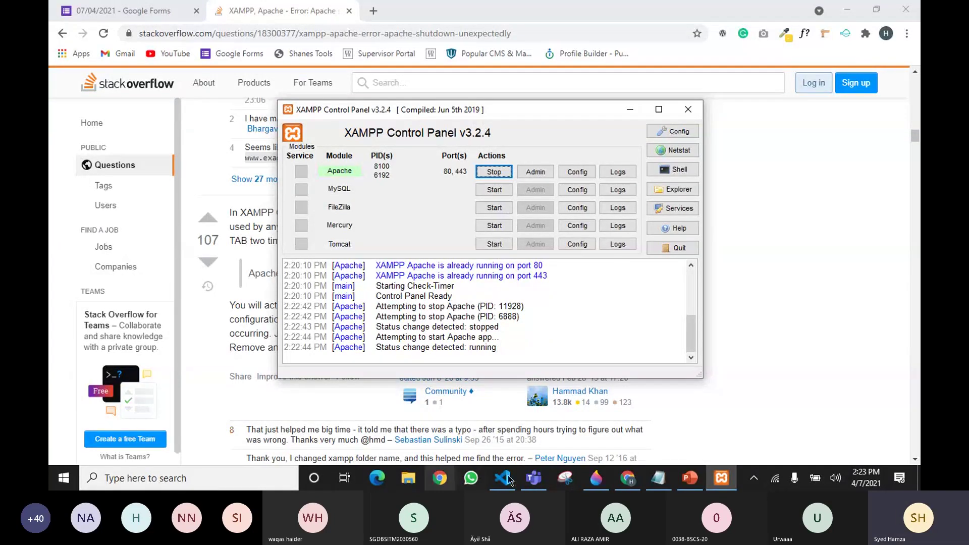
mouse_move(691, 484)
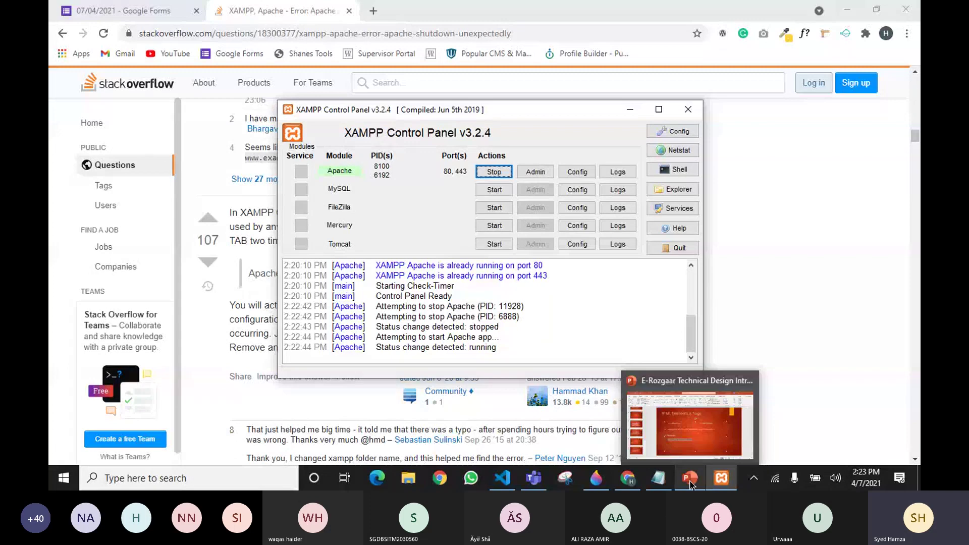
mouse_move(513, 474)
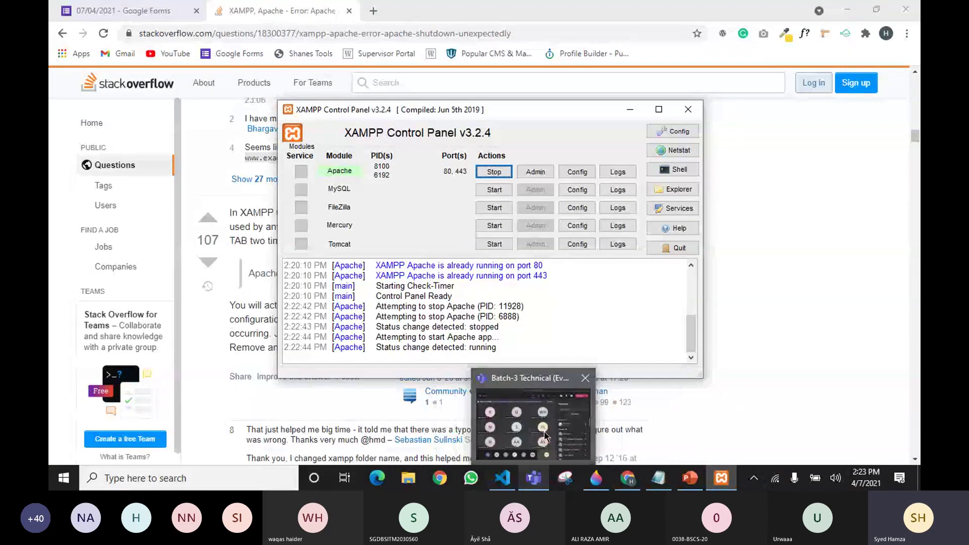
Step: Check the Microsoft Teams meeting window, and minimize both the meeting and the XAMPP Control Panel
click(534, 478)
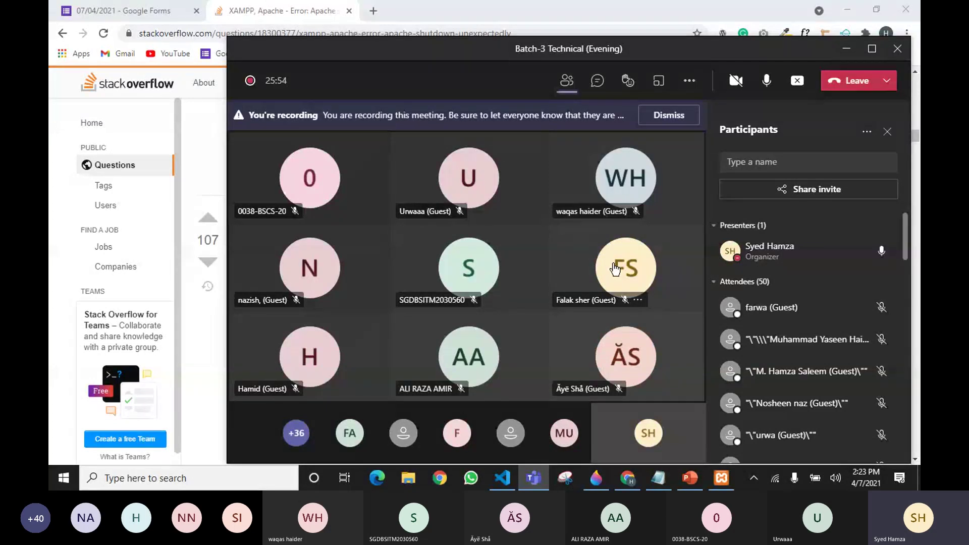
mouse_move(615, 269)
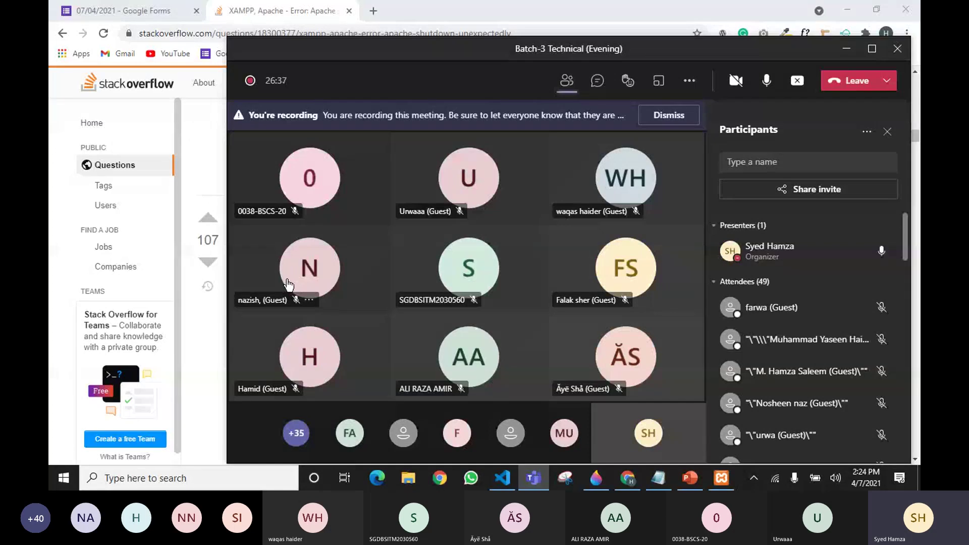
mouse_move(288, 283)
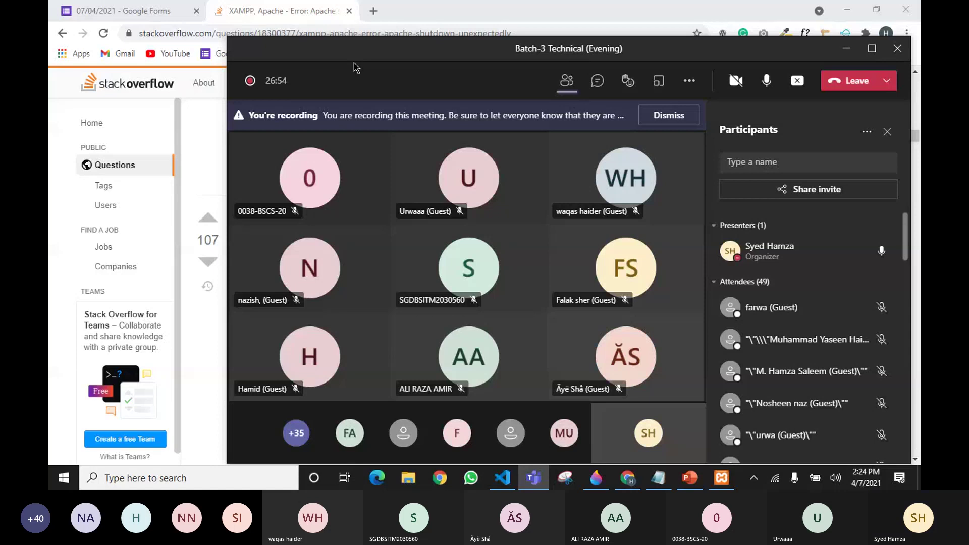
drag(356, 67, 342, 72)
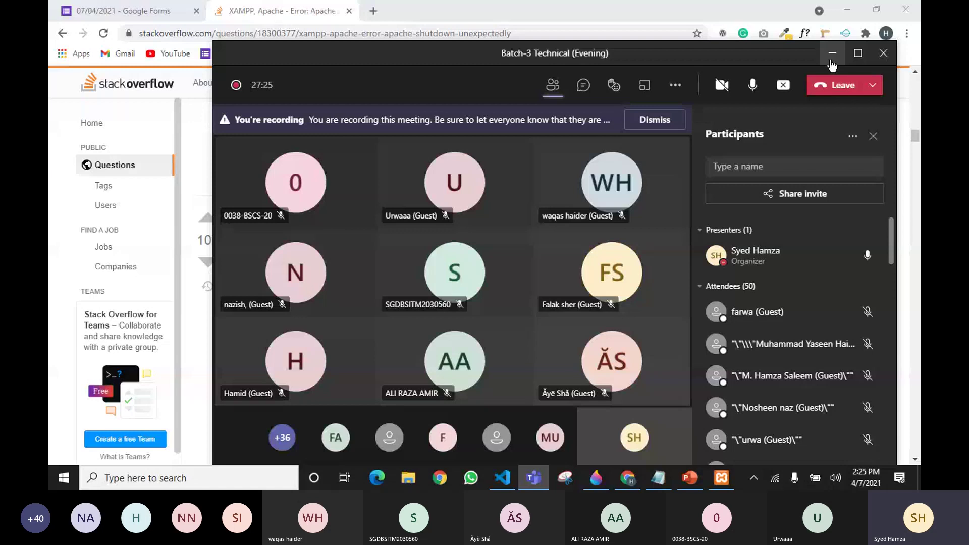
click(832, 57)
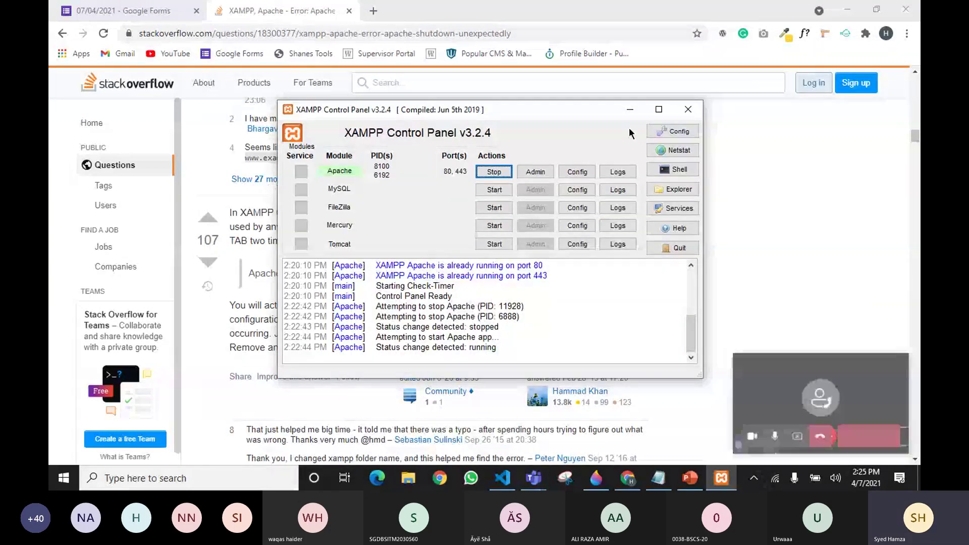
click(628, 112)
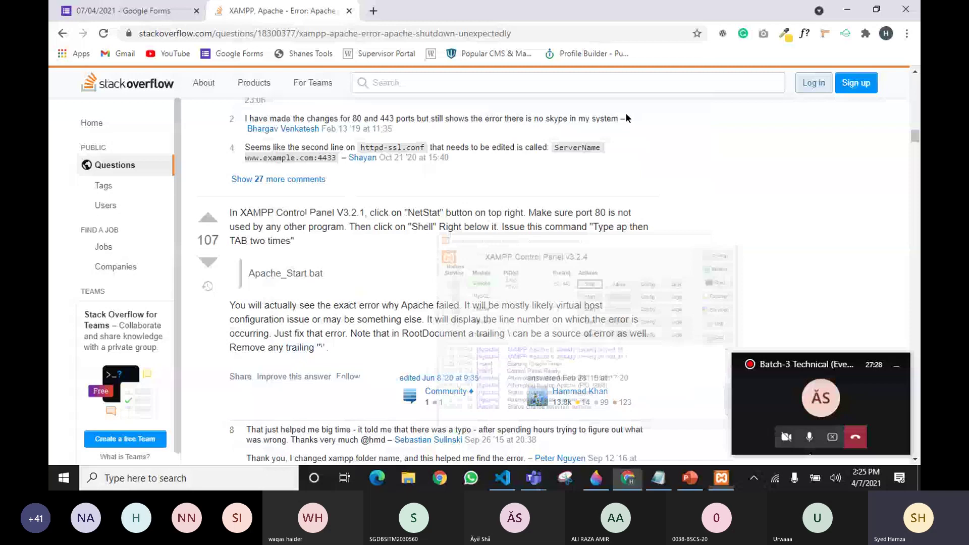
Step: Check the Teams meeting once more and review the Apache error log in the original Stack Overflow question
click(811, 398)
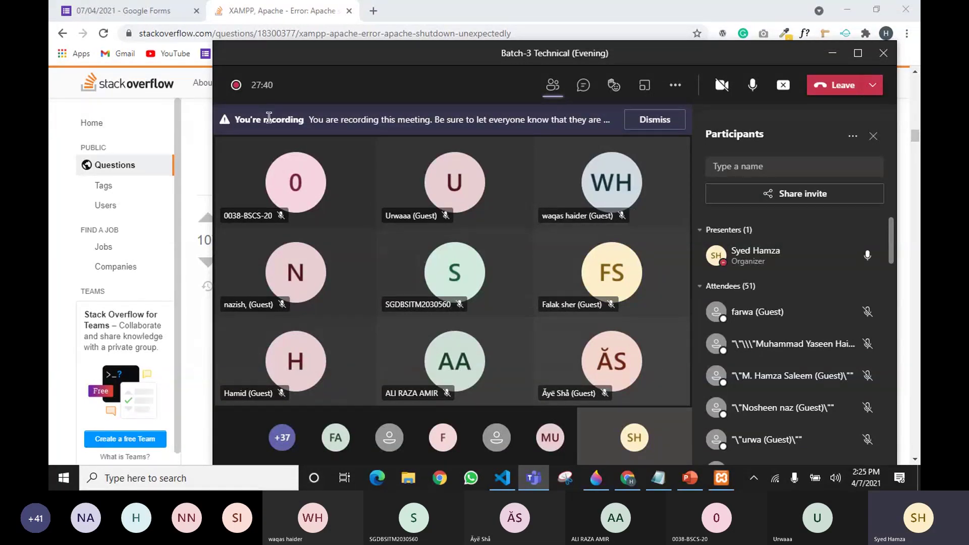
click(184, 177)
scroll(361, 215, up, 3)
scroll(361, 215, up, 5)
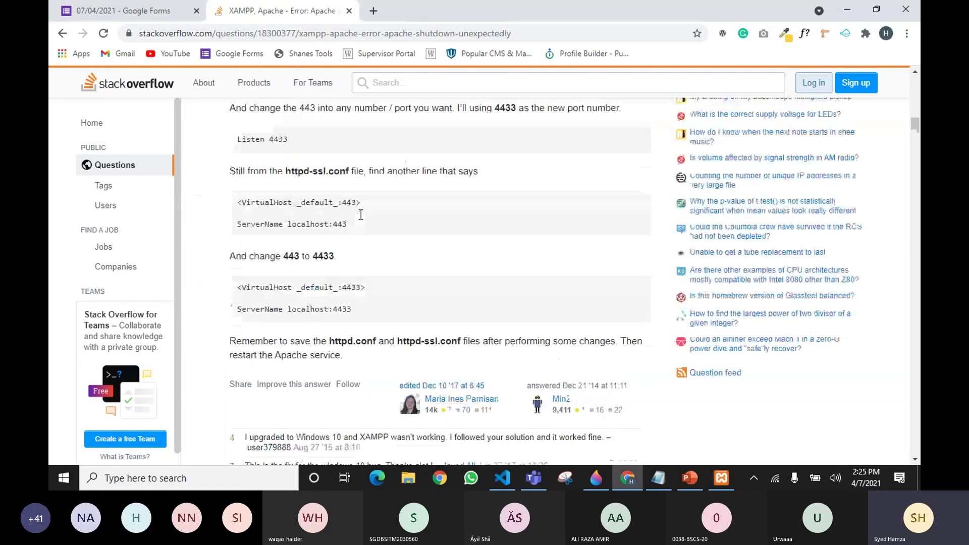
scroll(361, 214, up, 10)
scroll(332, 179, up, 10)
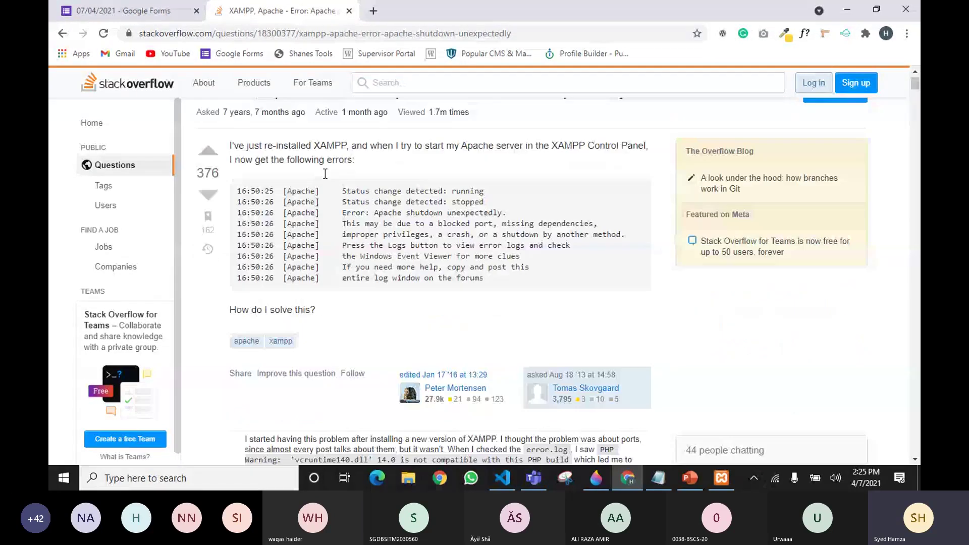
scroll(325, 174, down, 10)
Step: Open a new browser tab, and close and reopen the Stack Overflow tab
key(ctrl+t)
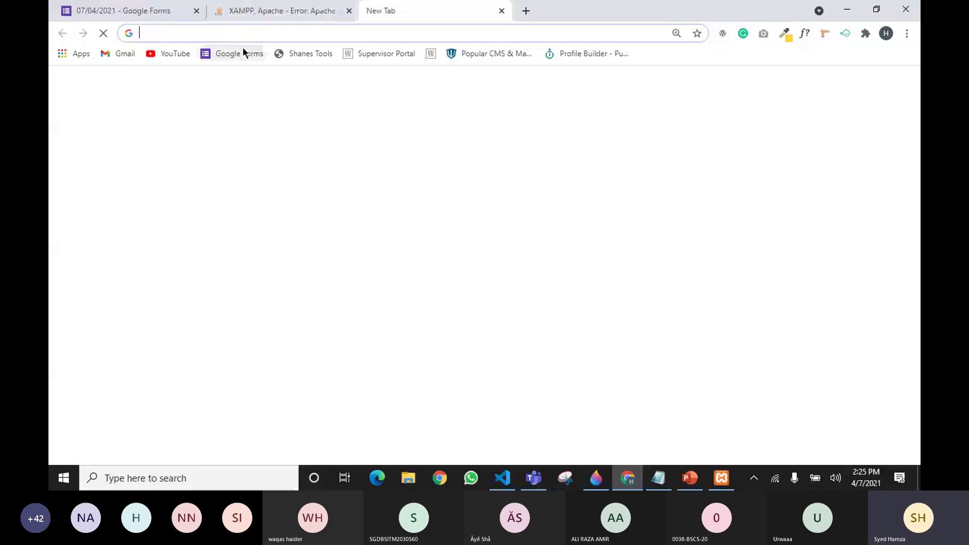
middle_click(256, 17)
right_click(370, 9)
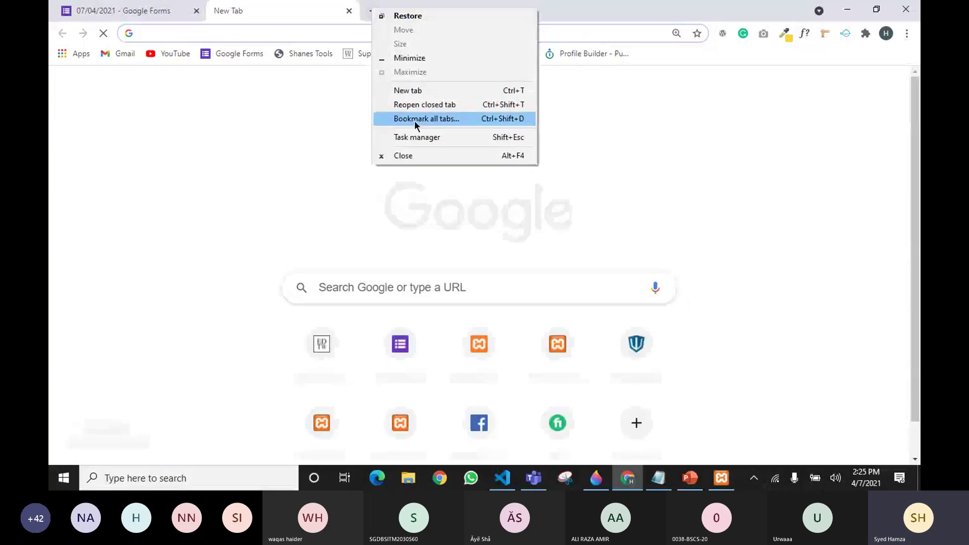
click(414, 108)
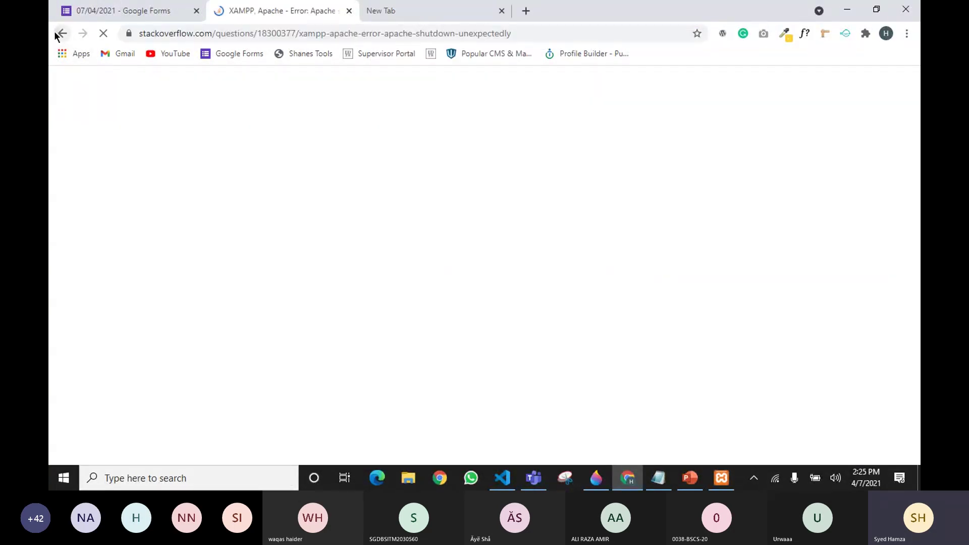
Step: Go back to the Google results for "Status change detected: running" and look through the other articles and videos
click(56, 33)
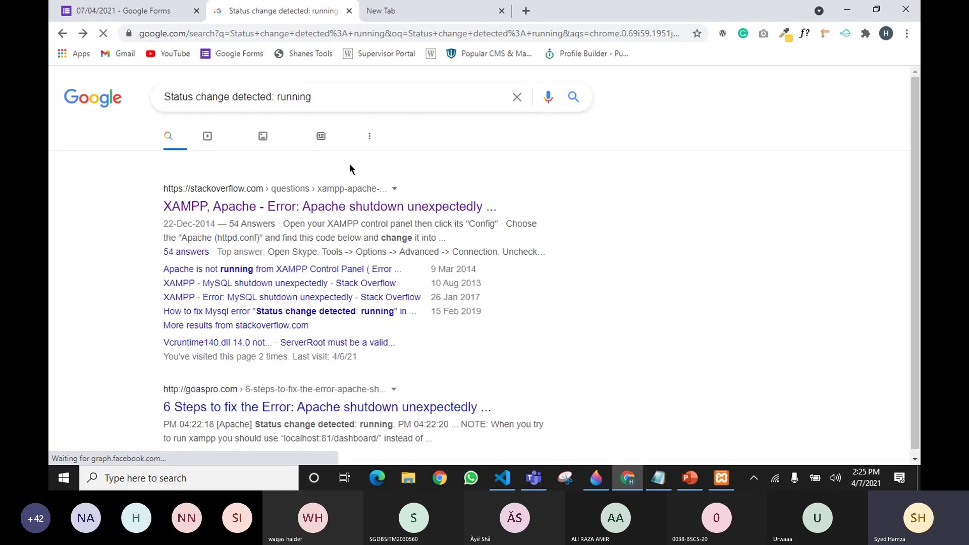
scroll(282, 191, down, 2)
scroll(283, 191, down, 6)
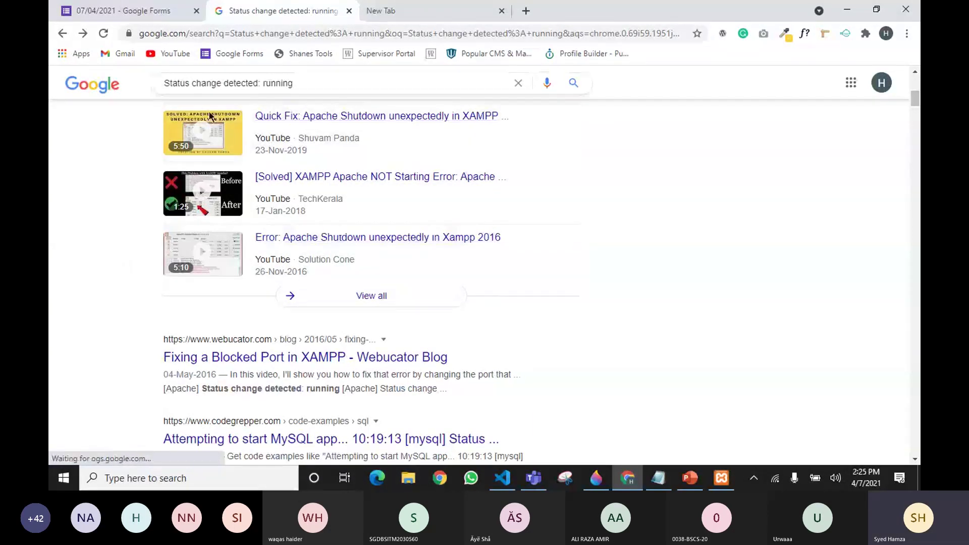
scroll(160, 308, down, 2)
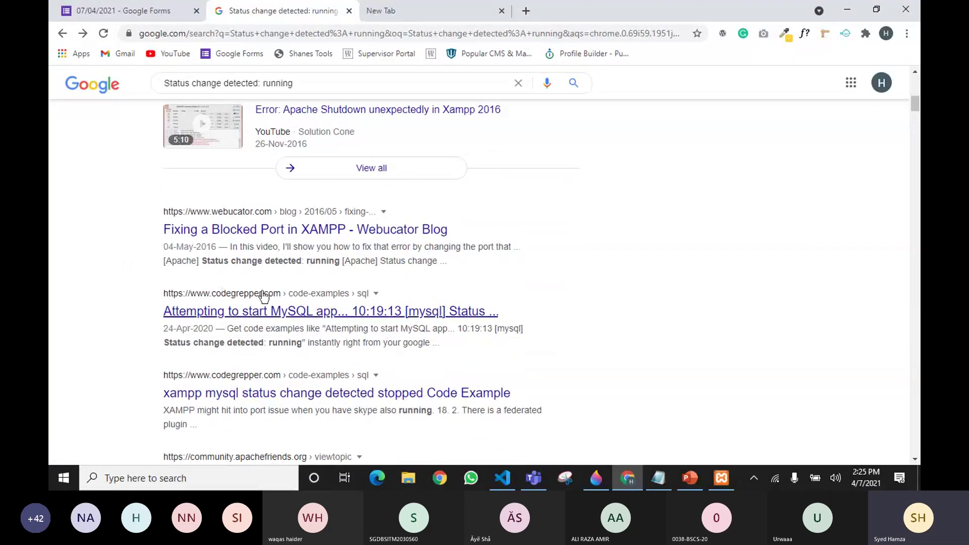
scroll(167, 303, up, 4)
Step: Bring up the Teams meeting window, look at the meeting chat and return to the participant list
mouse_move(536, 489)
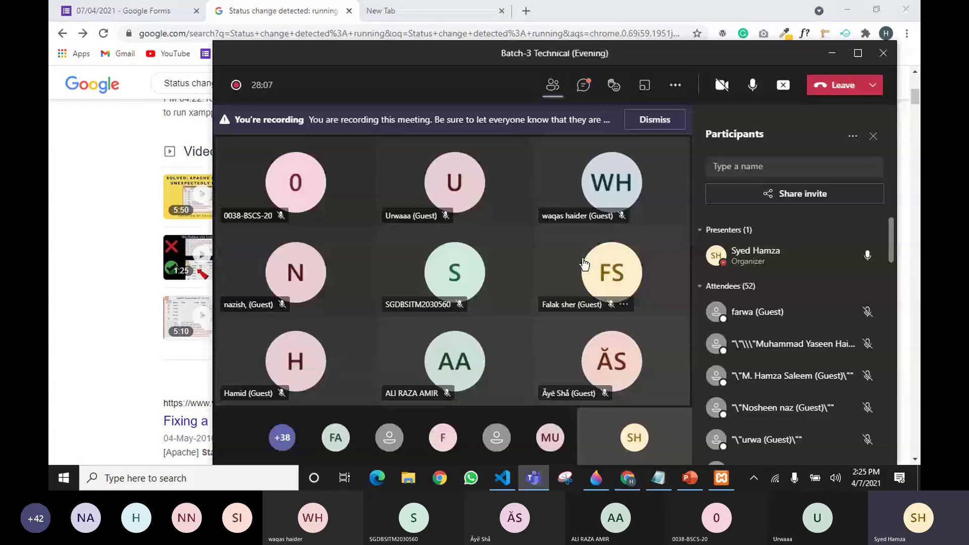
click(528, 425)
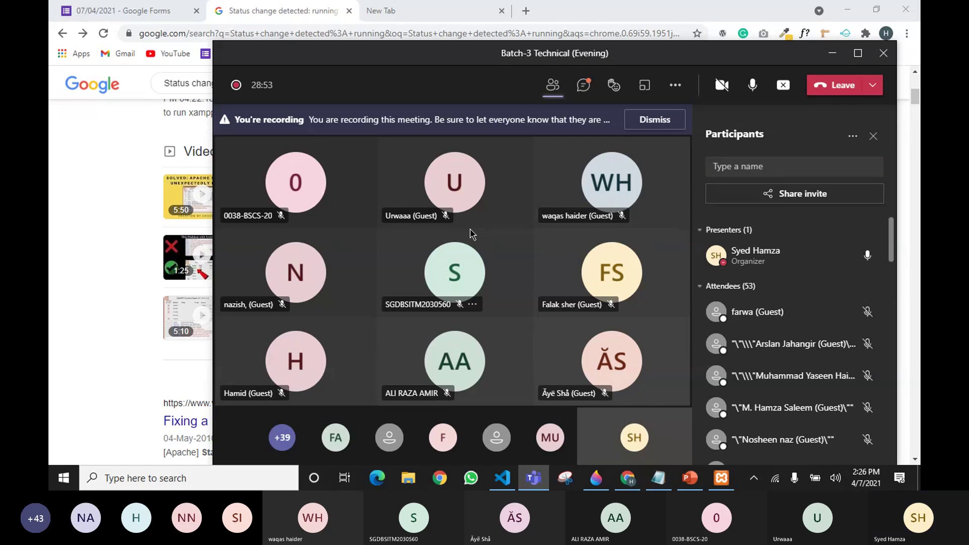
click(583, 85)
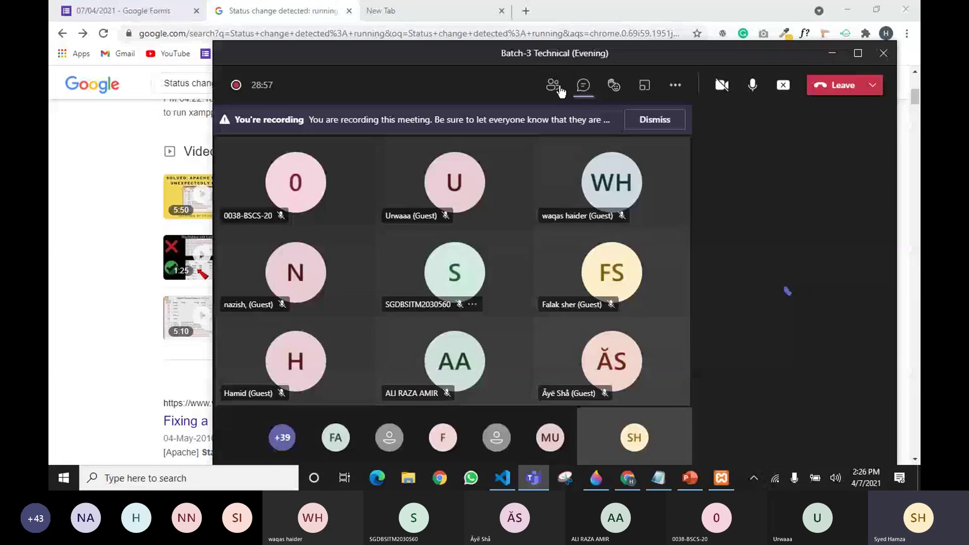
click(554, 87)
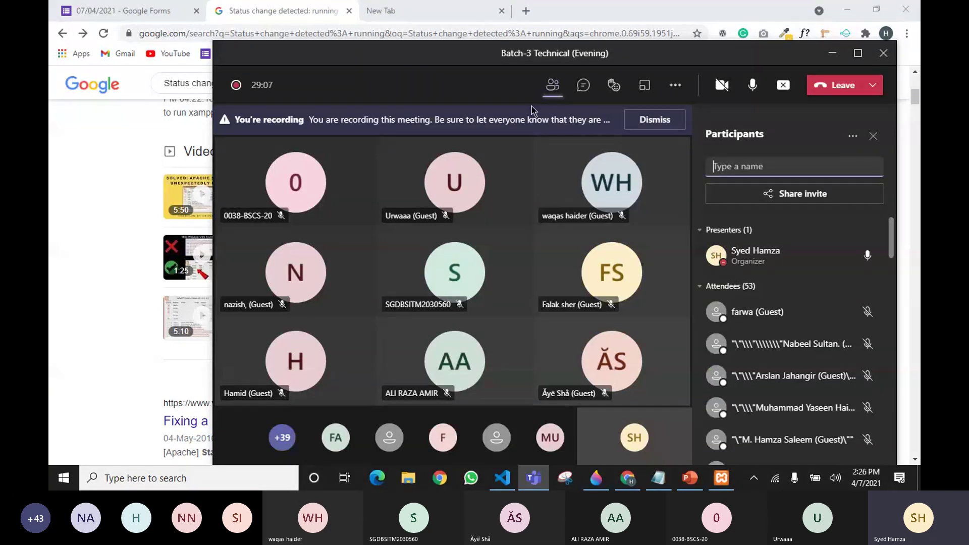
Step: Return to the browser and close the Google search results tab, keeping the new tab open
click(122, 277)
scroll(523, 344, up, 1)
scroll(527, 338, up, 5)
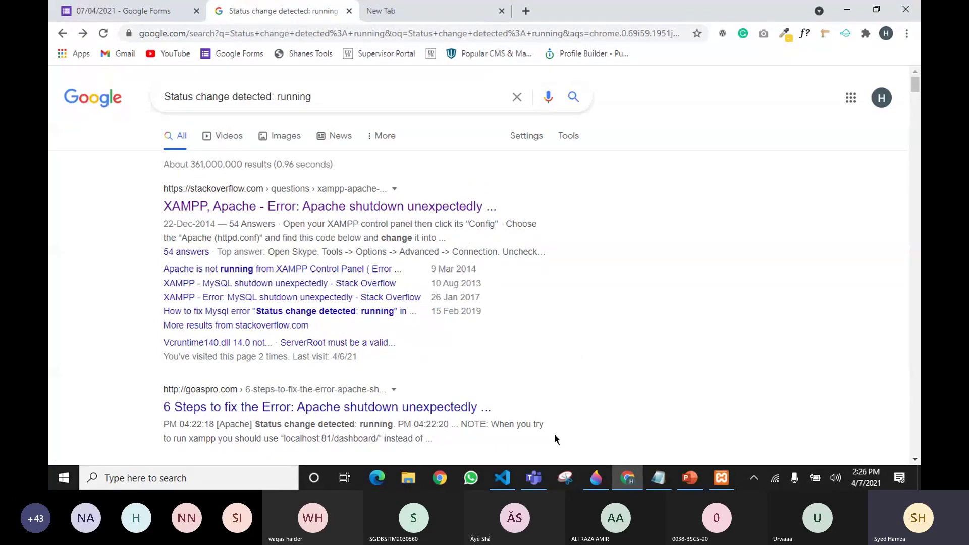
click(451, 15)
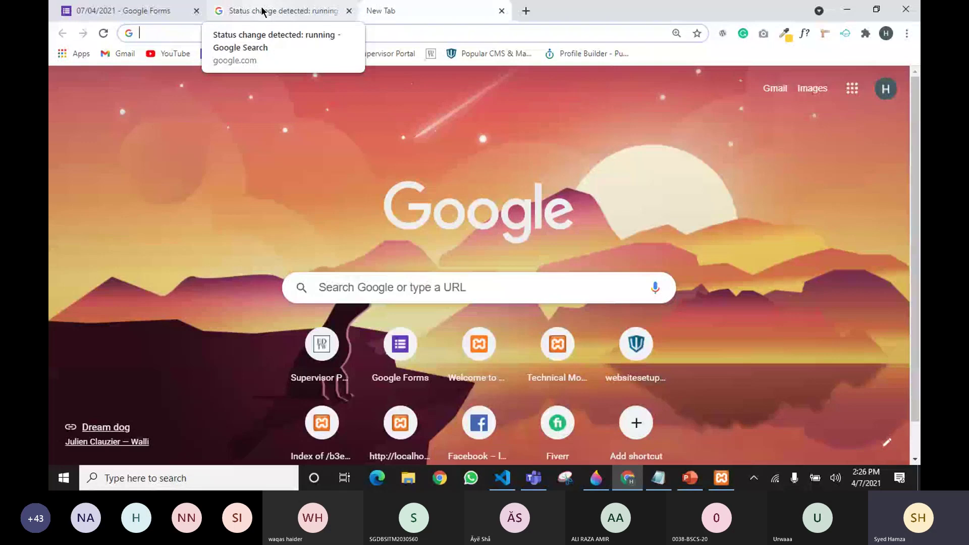
click(255, 263)
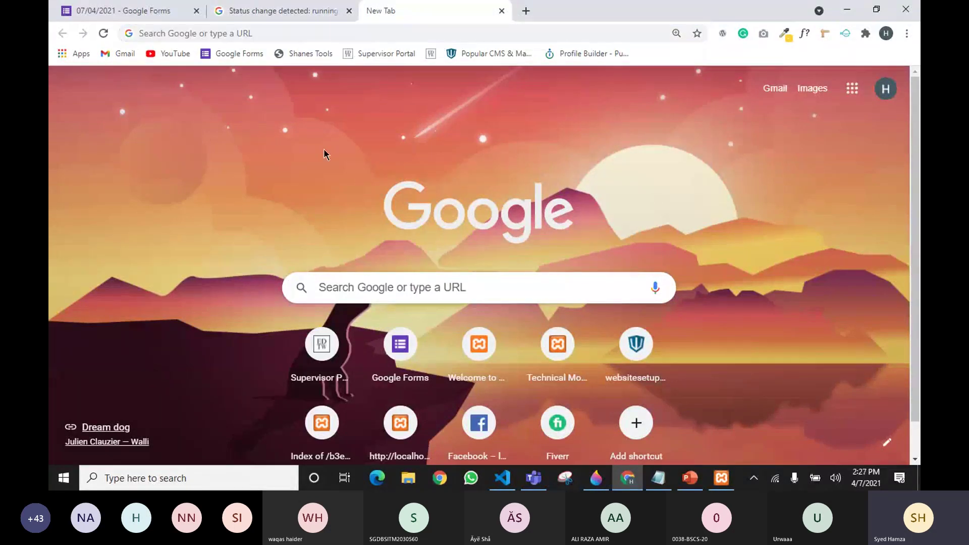
click(350, 11)
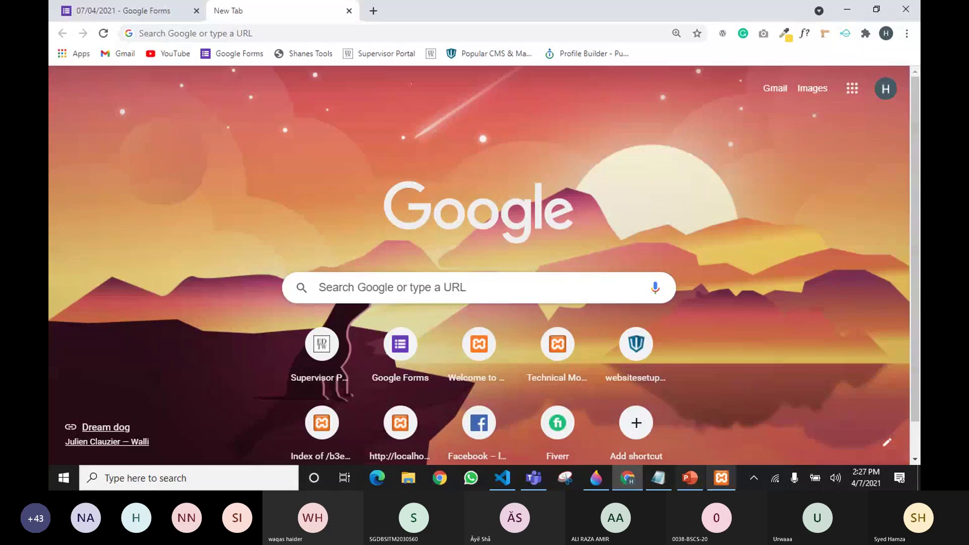
Step: Switch to the blank Paint 3D canvas and choose the Marker brush at 5 px thickness
mouse_move(718, 486)
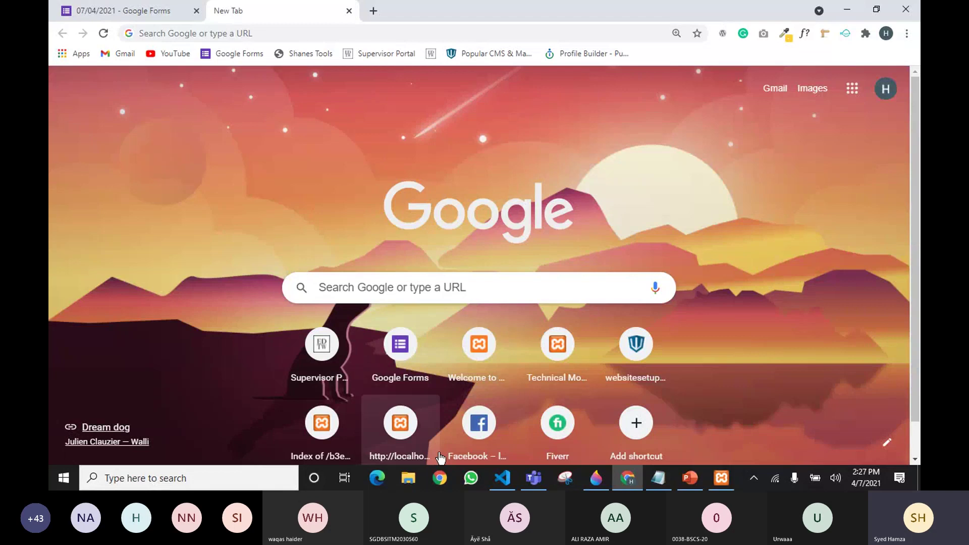
mouse_move(491, 480)
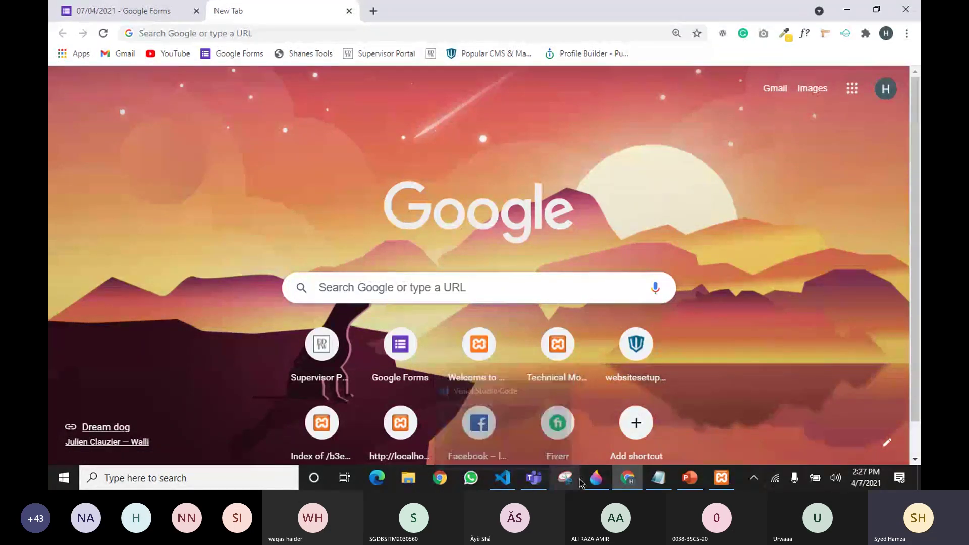
click(594, 479)
scroll(549, 246, down, 1)
scroll(551, 244, up, 1)
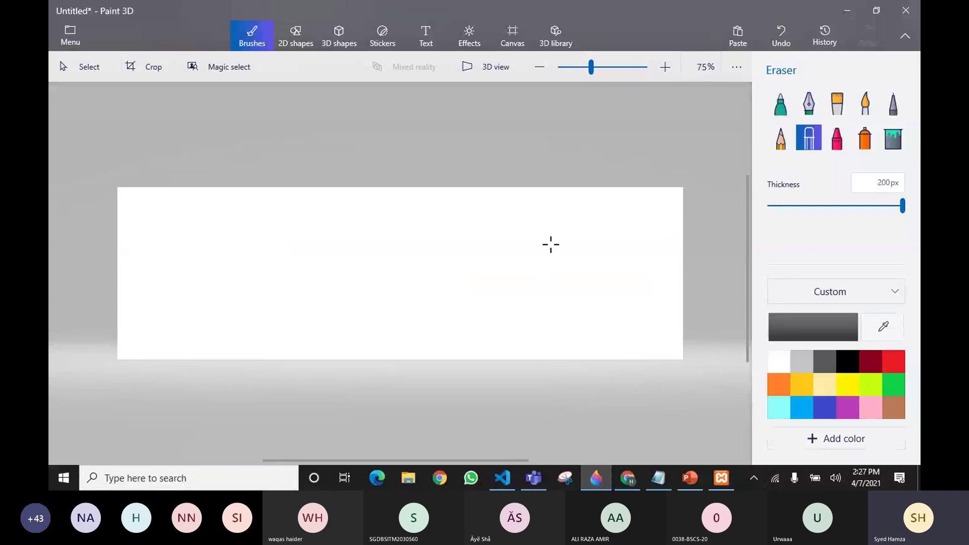
scroll(581, 240, up, 1)
scroll(576, 244, down, 1)
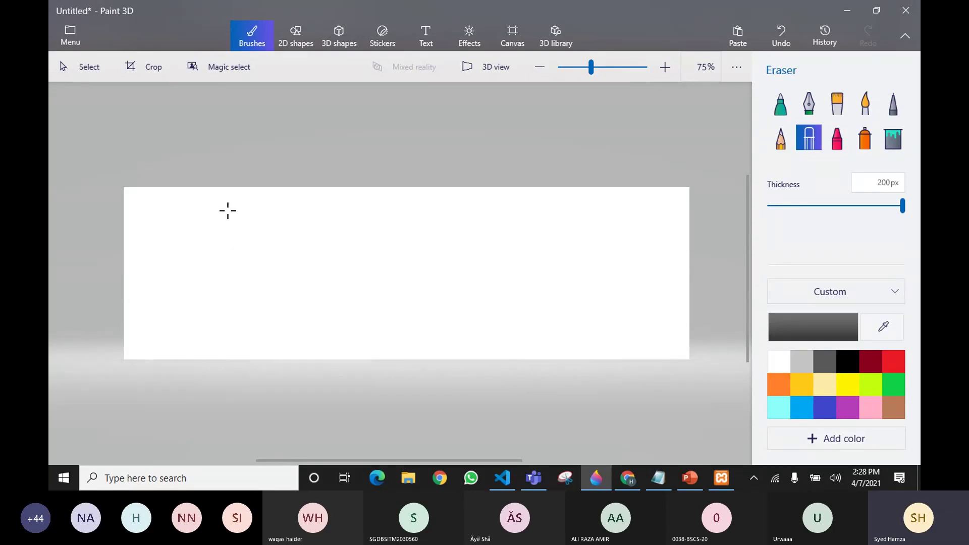
drag(227, 210, 245, 304)
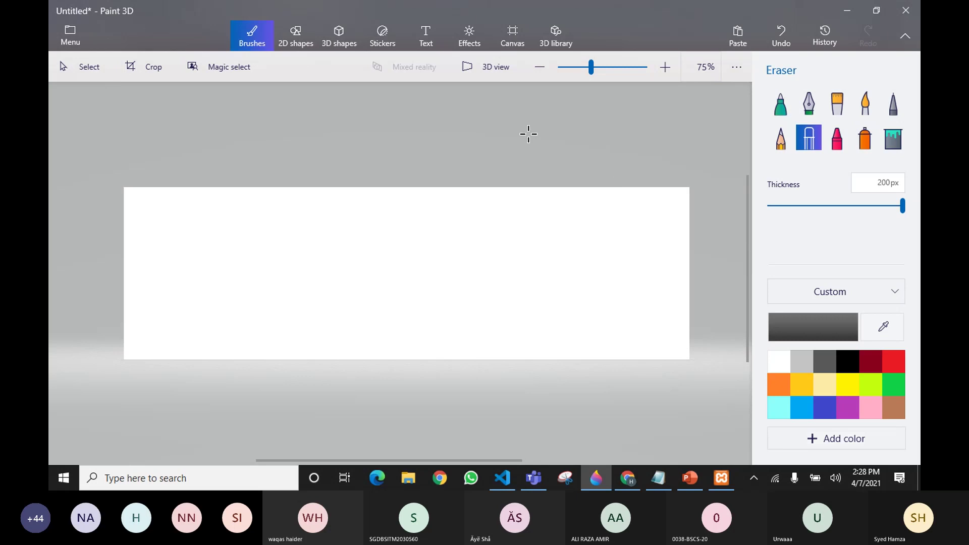
click(784, 106)
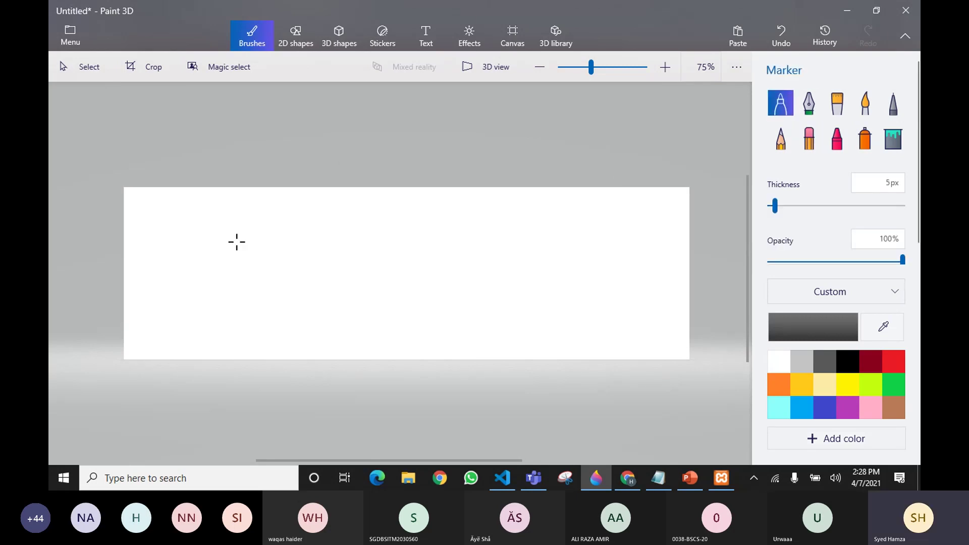
Step: Sketch a page outline on the left part of the canvas and fill it with five short horizontal text lines
mouse_move(251, 208)
mouse_down()
mouse_move(210, 210)
mouse_move(197, 262)
mouse_move(211, 331)
mouse_move(303, 338)
mouse_move(304, 234)
mouse_move(293, 212)
mouse_move(234, 212)
mouse_move(266, 227)
mouse_up()
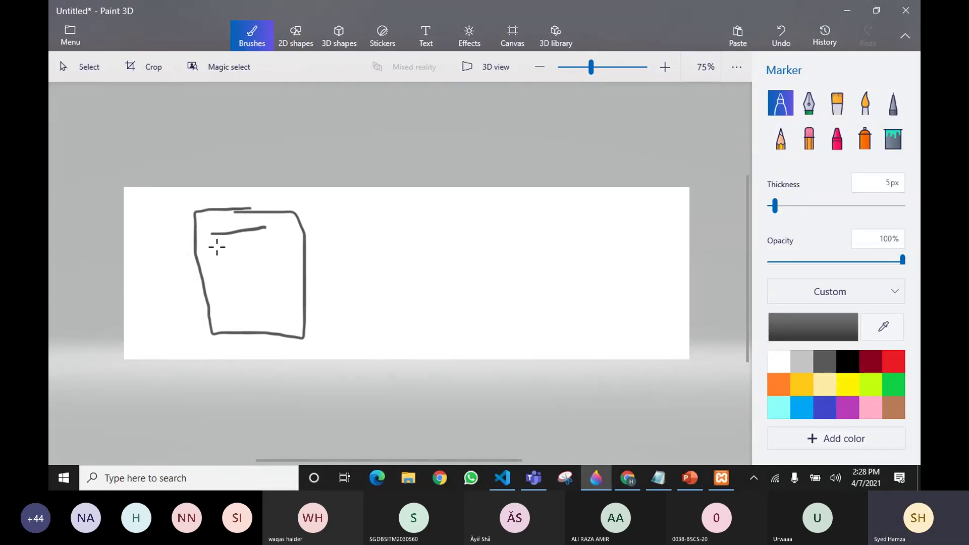
drag(217, 247, 280, 246)
drag(231, 266, 292, 259)
drag(242, 282, 304, 276)
drag(242, 305, 277, 305)
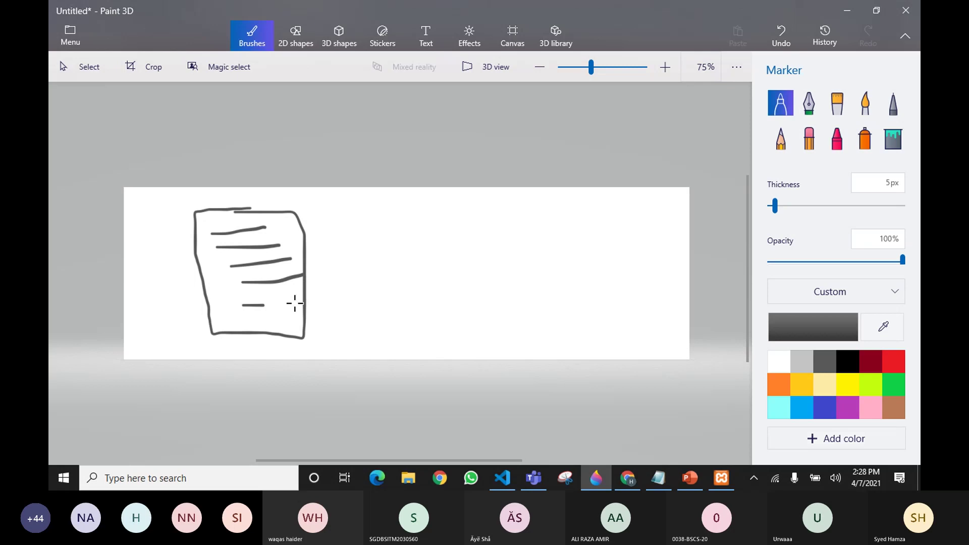
Step: Draw a right-pointing arrow from the page sketch and handwrite "Tutor" above and beyond its tip
mouse_move(342, 283)
mouse_down()
mouse_move(464, 279)
mouse_move(456, 296)
mouse_up()
mouse_move(496, 210)
mouse_down()
mouse_move(494, 222)
mouse_move(497, 208)
mouse_move(513, 234)
mouse_move(522, 217)
mouse_move(554, 209)
mouse_move(537, 219)
mouse_move(503, 210)
mouse_up()
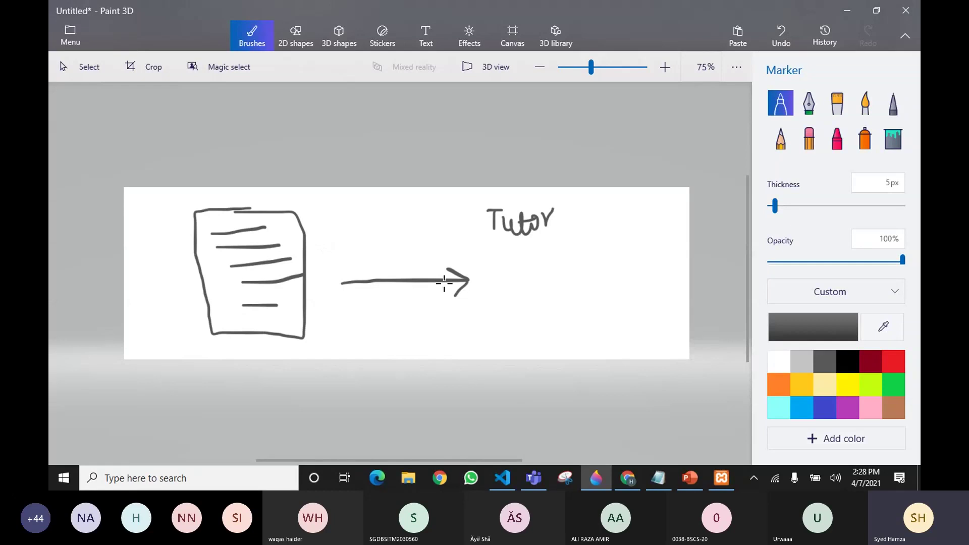
Step: Sketch a smaller page with four text lines below "Tutor" and handwrite "output" to its right
mouse_move(572, 243)
mouse_down()
mouse_move(510, 244)
mouse_move(577, 329)
mouse_move(580, 244)
mouse_move(560, 245)
mouse_move(562, 281)
mouse_up()
mouse_move(554, 296)
mouse_down()
mouse_move(570, 296)
mouse_move(575, 310)
mouse_up()
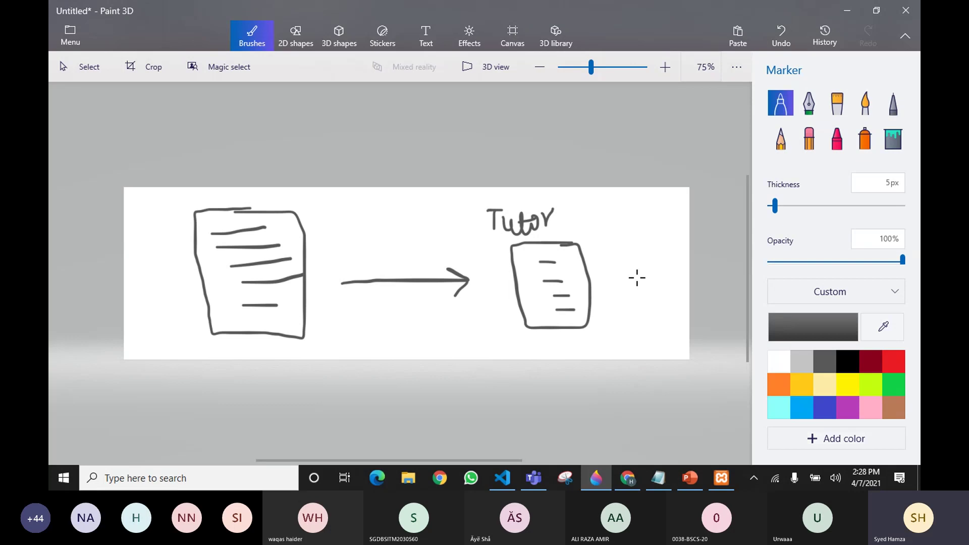
mouse_move(632, 267)
mouse_down()
mouse_move(630, 257)
mouse_move(632, 279)
mouse_up()
drag(638, 264, 644, 273)
mouse_move(648, 265)
mouse_down()
mouse_move(674, 303)
mouse_move(667, 272)
mouse_move(672, 263)
mouse_move(685, 278)
mouse_move(689, 248)
mouse_move(683, 273)
mouse_move(676, 248)
mouse_move(666, 255)
mouse_up()
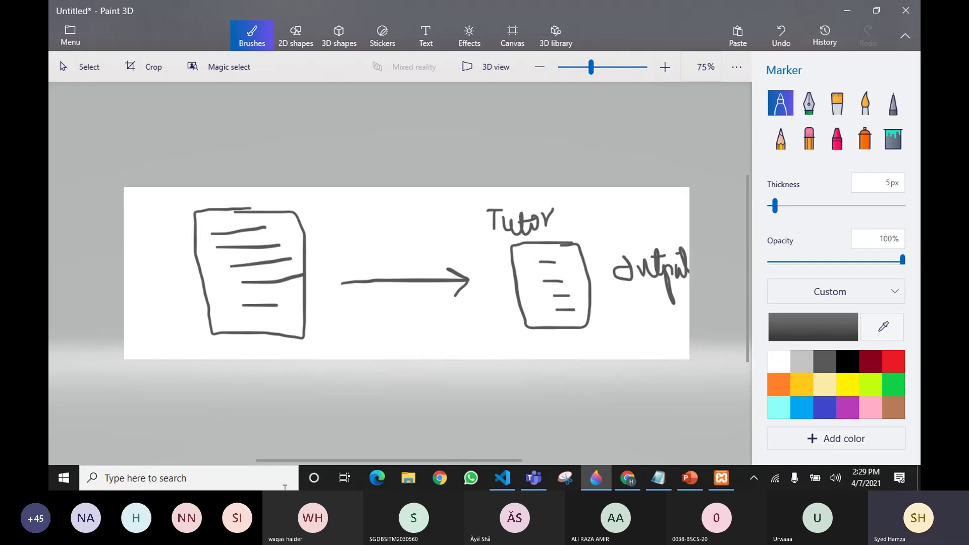
Step: Erase the whole sketch with the 200 px Eraser and switch back to the 5 px Marker
click(809, 137)
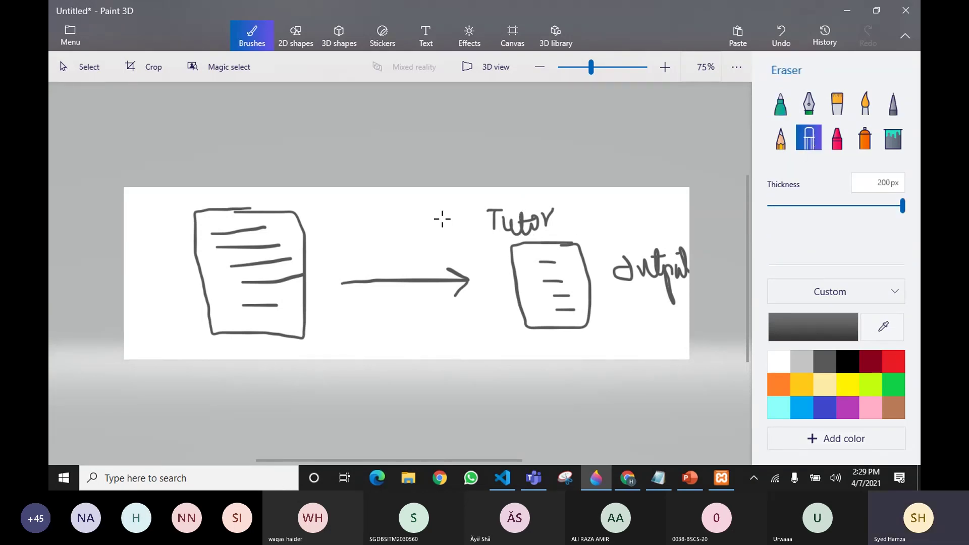
mouse_move(453, 226)
mouse_down()
mouse_move(647, 249)
mouse_move(666, 277)
mouse_move(554, 303)
mouse_move(435, 236)
mouse_move(385, 232)
mouse_up()
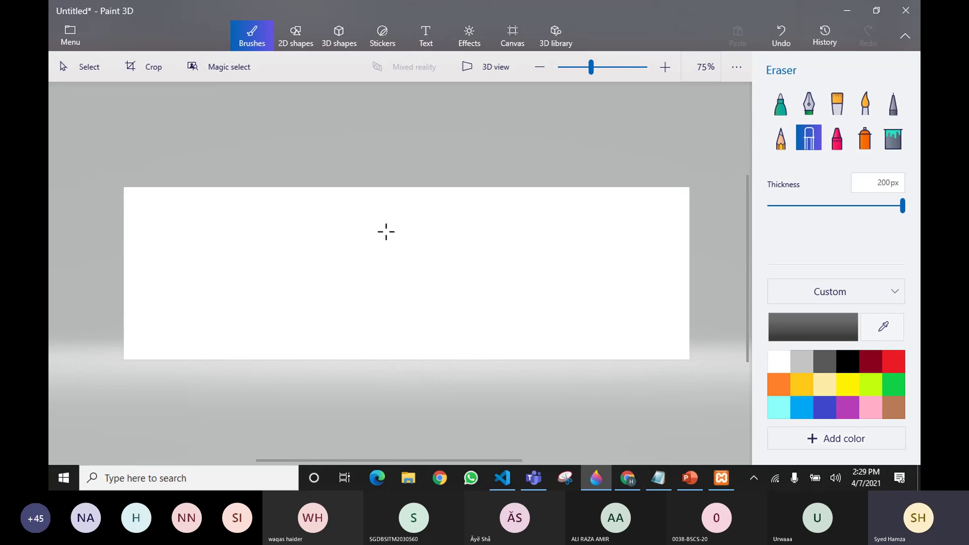
click(780, 109)
Step: Handwrite "VS code" at the canvas's upper-left corner and draw a page outline with five short text lines below it
mouse_move(138, 212)
mouse_down()
mouse_move(178, 228)
mouse_move(157, 211)
mouse_move(170, 218)
mouse_move(161, 227)
mouse_move(217, 200)
mouse_move(210, 320)
mouse_move(281, 342)
mouse_move(296, 276)
mouse_move(238, 222)
mouse_up()
key(ctrl+z)
mouse_move(227, 259)
mouse_down()
mouse_move(249, 255)
mouse_move(252, 268)
mouse_up()
mouse_move(243, 280)
mouse_down()
mouse_move(274, 300)
mouse_move(275, 324)
mouse_up()
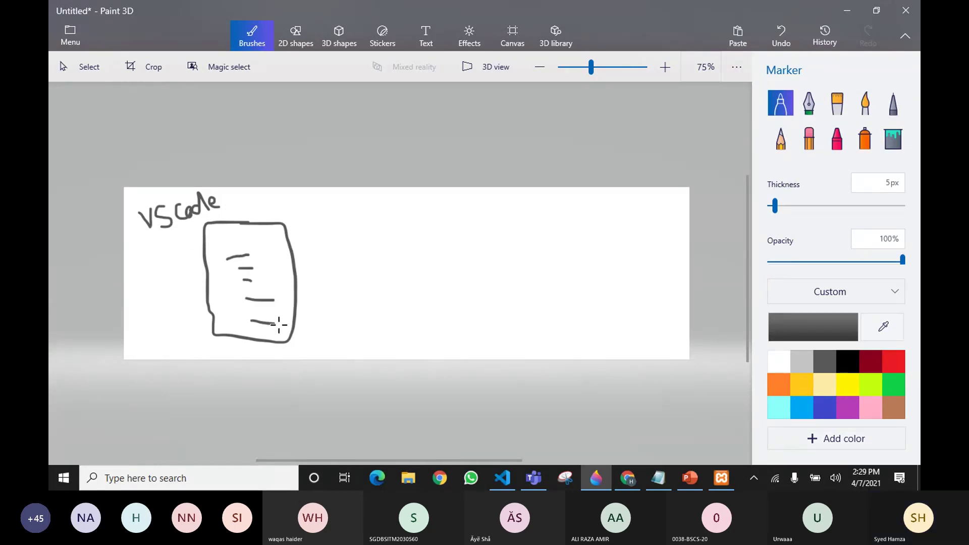
Step: Handwrite the file name "index.html" over two lines at the lower-left side of the page sketch
mouse_move(134, 321)
mouse_down()
mouse_move(166, 322)
mouse_move(161, 294)
mouse_move(170, 314)
mouse_move(194, 288)
mouse_up()
click(128, 316)
click(197, 295)
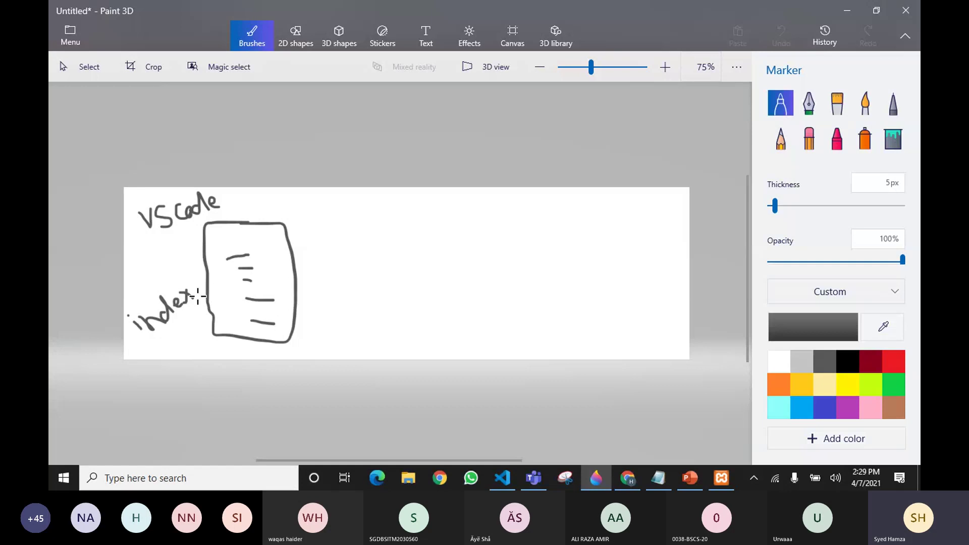
mouse_move(162, 334)
mouse_down()
mouse_move(178, 352)
mouse_move(191, 348)
mouse_move(204, 321)
mouse_up()
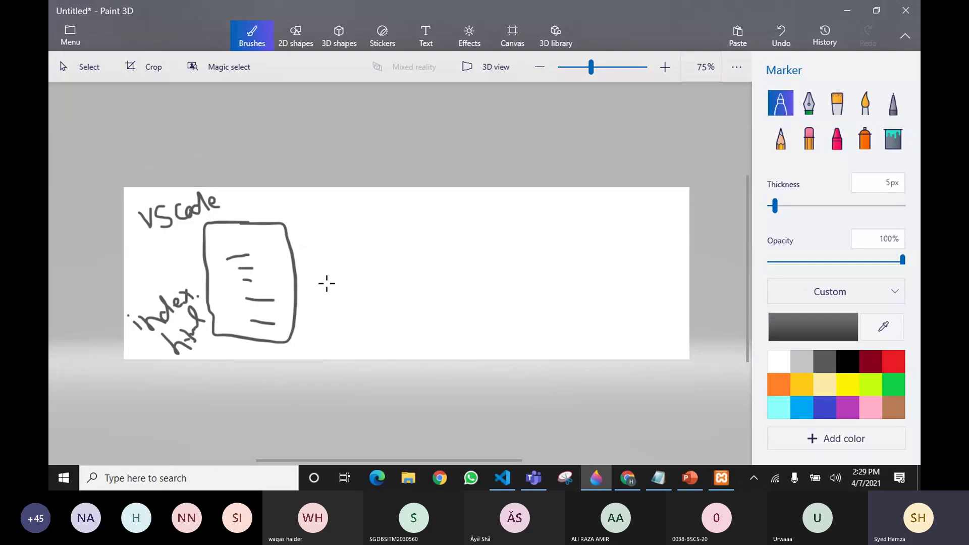
Step: Draw a long right-pointing arrow from the page sketch and handwrite "Browser" above and beyond its tip
mouse_move(326, 283)
mouse_down()
mouse_move(468, 277)
mouse_move(477, 283)
mouse_move(470, 300)
mouse_up()
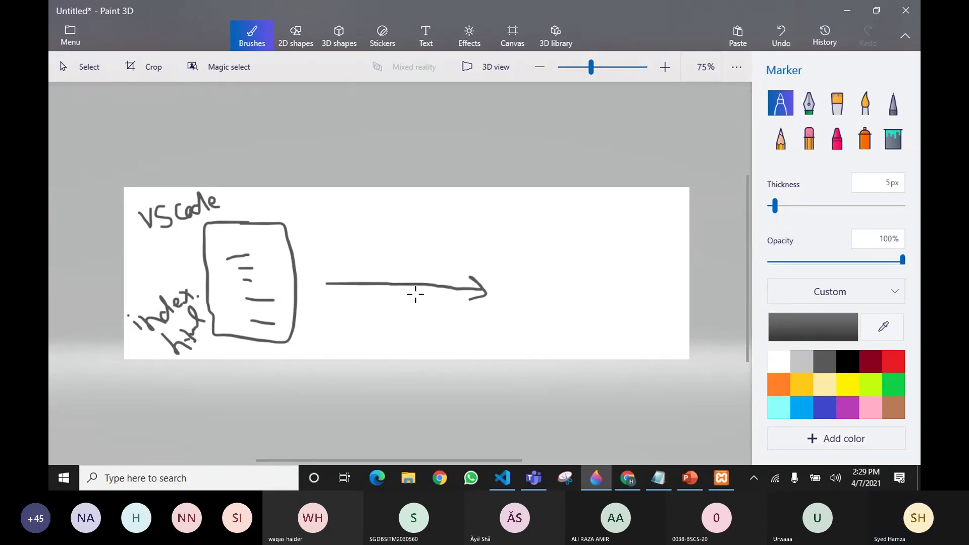
drag(400, 265, 393, 246)
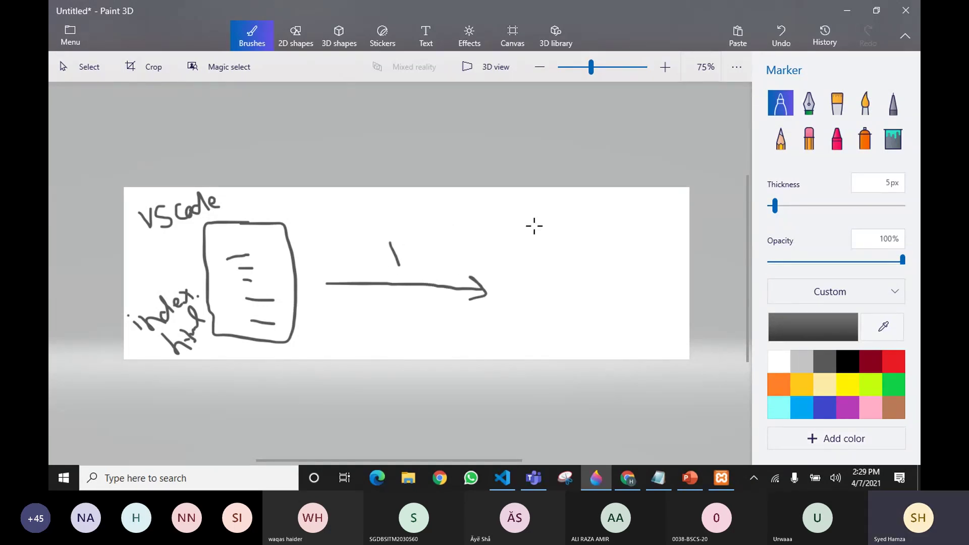
key(ctrl+z)
mouse_move(541, 242)
mouse_down()
mouse_move(527, 217)
mouse_move(560, 234)
mouse_move(544, 247)
mouse_up()
drag(563, 220, 658, 211)
Step: Show the Chrome window, check the Teams meeting, and return to the Paint 3D sketch
click(627, 479)
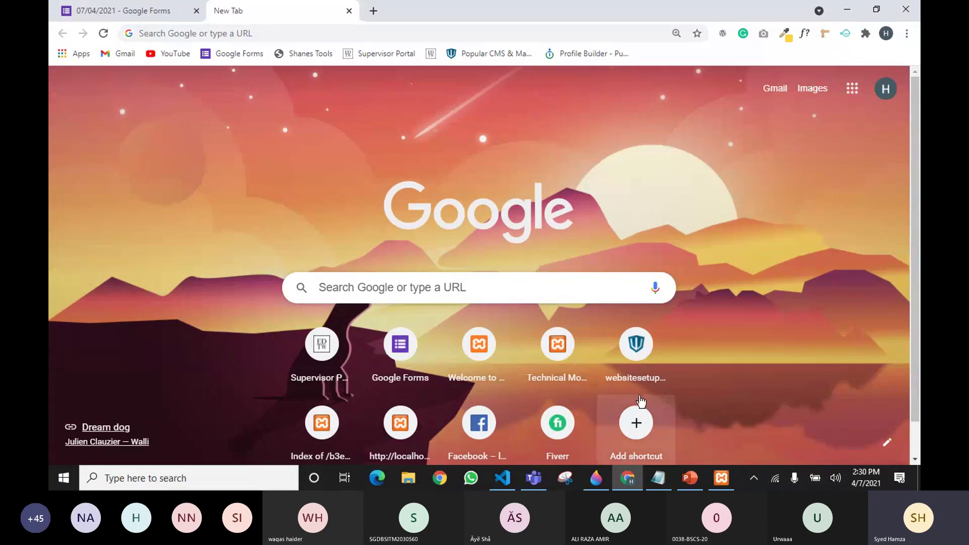
mouse_move(535, 483)
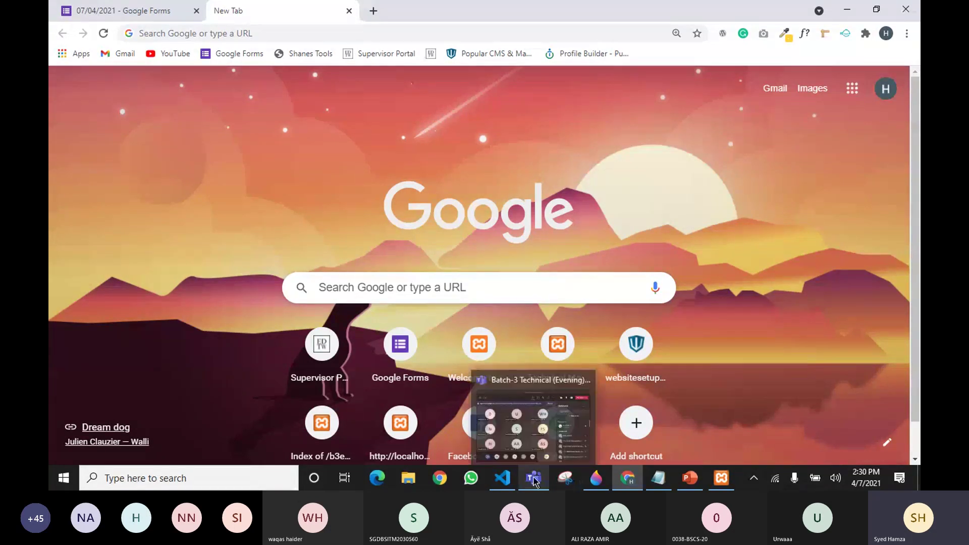
click(564, 434)
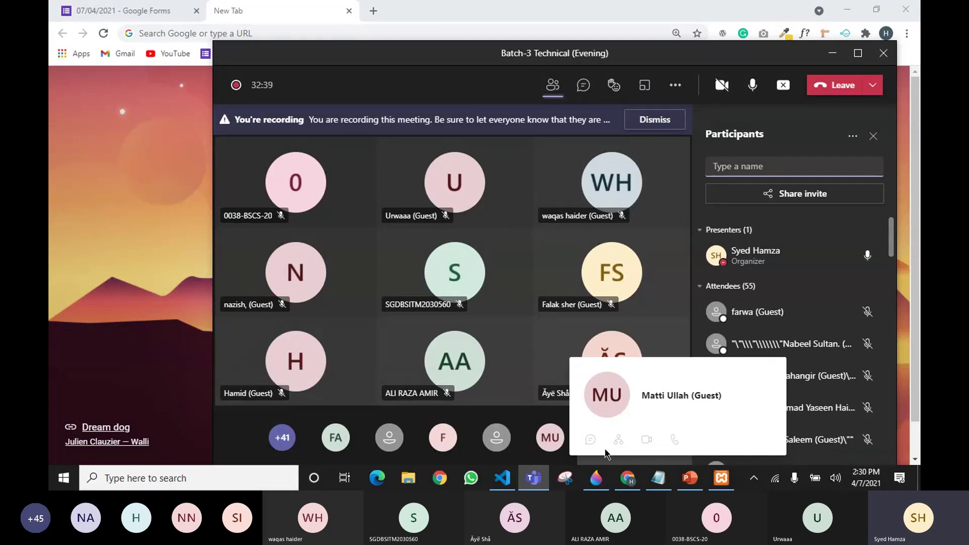
click(597, 485)
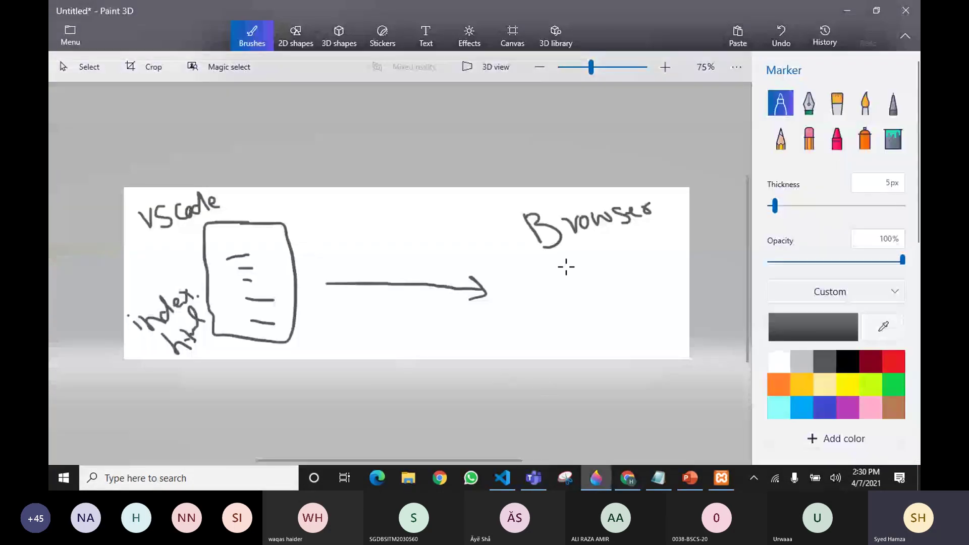
Step: Draw a page outline with five text lines below "Browser" and handwrite "output" to its right
mouse_move(589, 256)
mouse_down()
mouse_move(631, 283)
mouse_move(644, 262)
mouse_move(672, 273)
mouse_move(688, 315)
mouse_up()
mouse_move(662, 275)
mouse_down()
mouse_move(673, 275)
mouse_move(680, 255)
mouse_move(667, 271)
mouse_up()
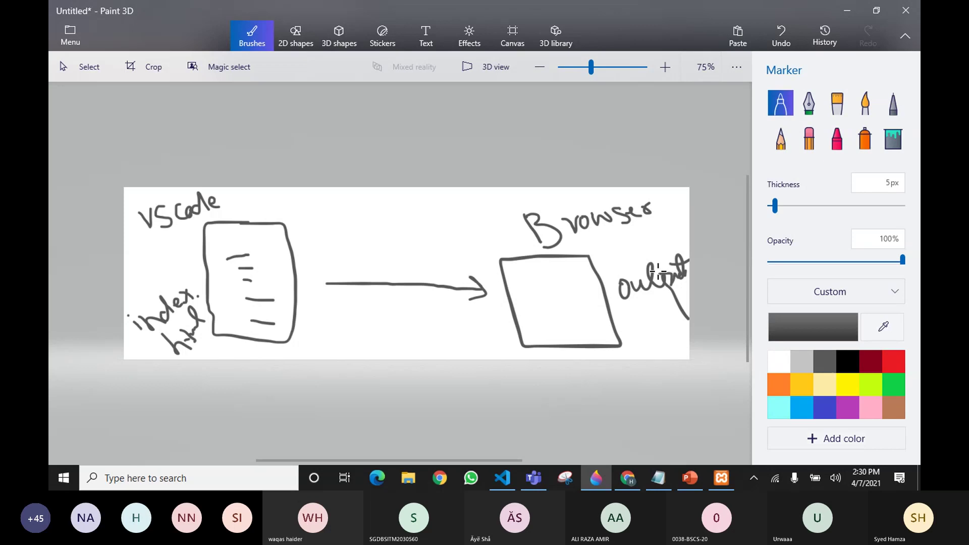
drag(527, 278, 575, 274)
mouse_move(553, 289)
mouse_down()
mouse_move(594, 286)
mouse_move(601, 326)
mouse_up()
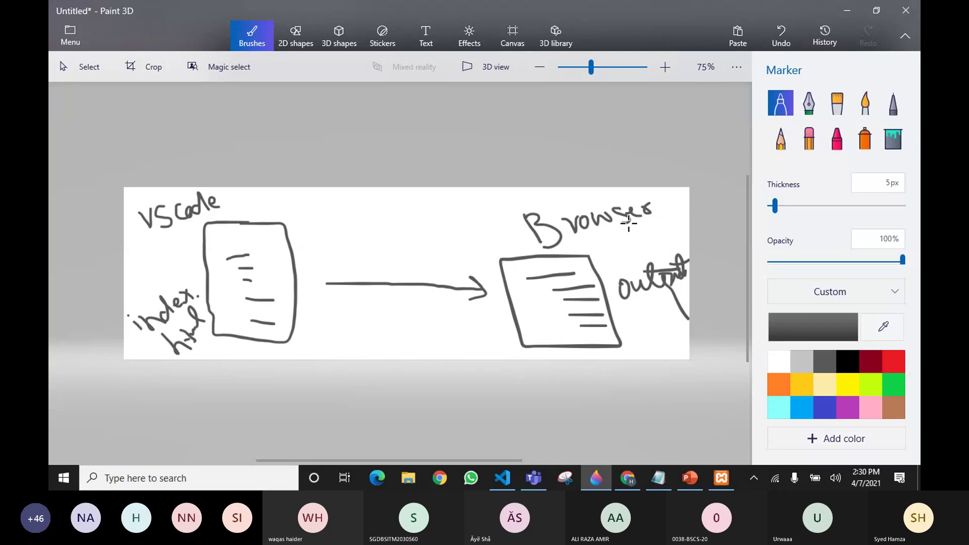
Step: Choose the 200 px Eraser, check the Teams meeting and its participants, and return to Paint 3D
click(810, 139)
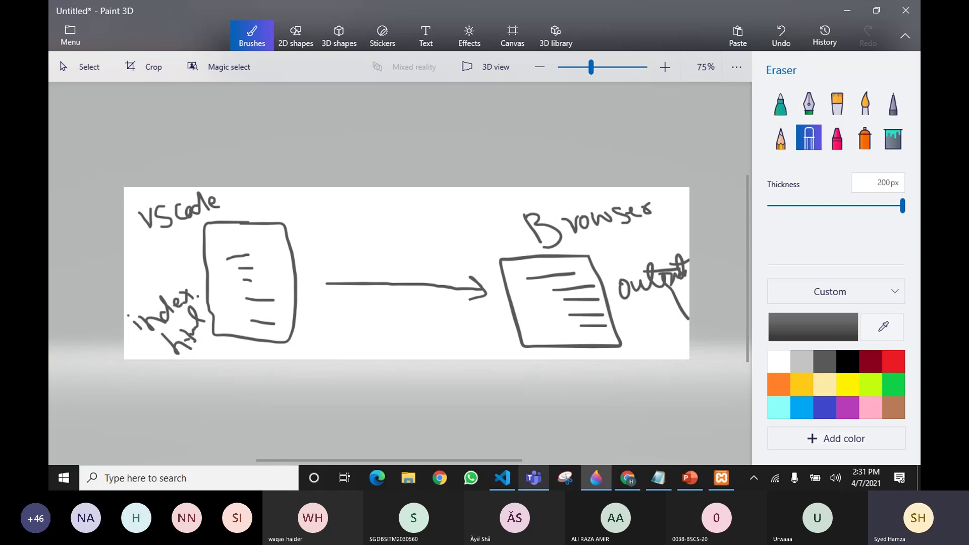
mouse_move(536, 477)
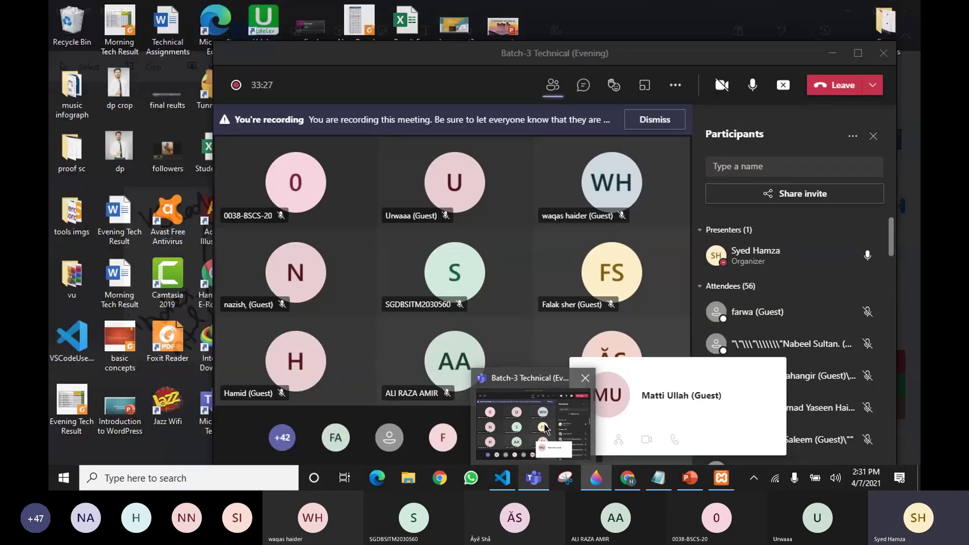
click(545, 429)
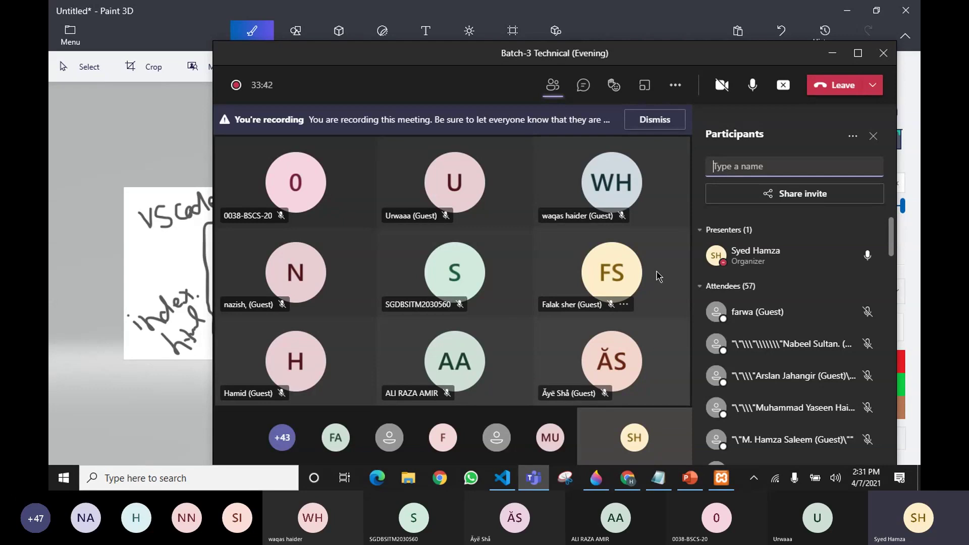
click(832, 53)
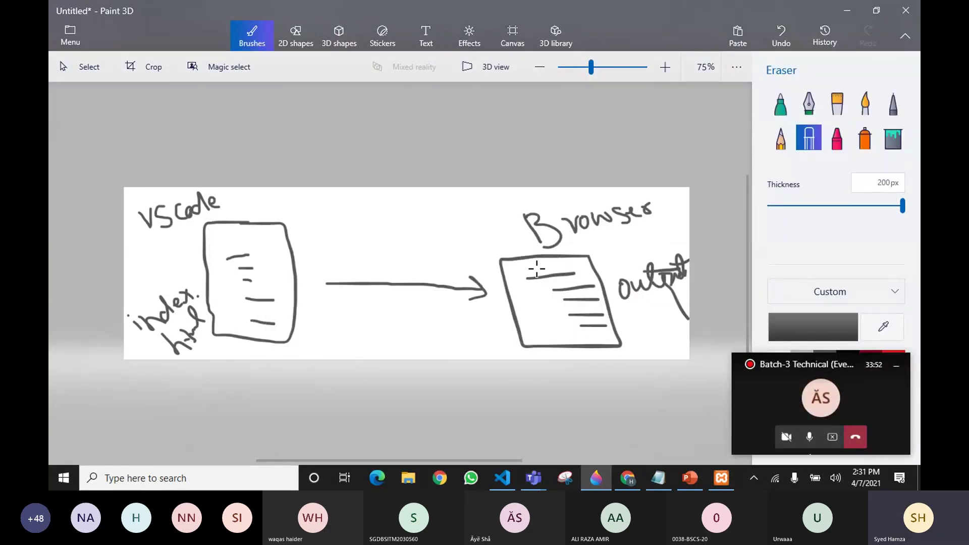
click(811, 397)
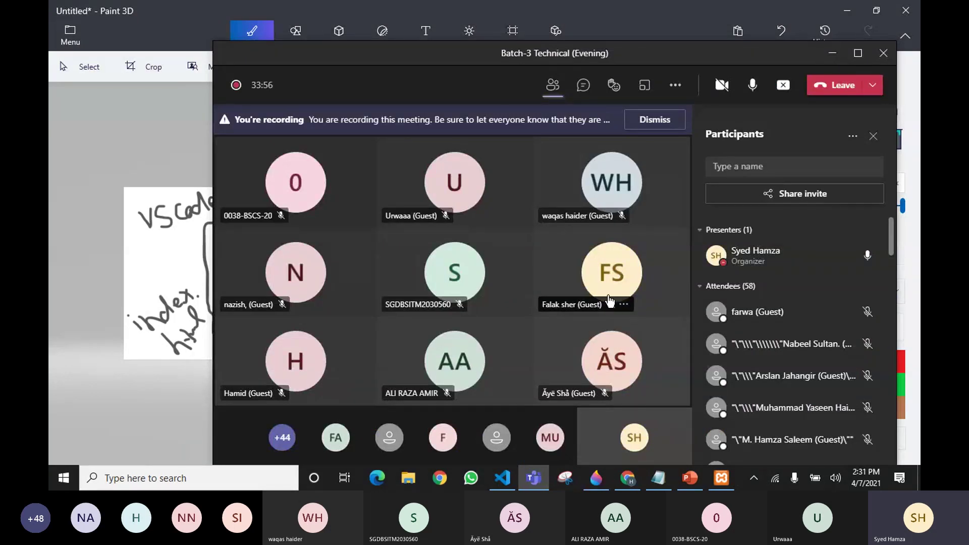
mouse_move(609, 302)
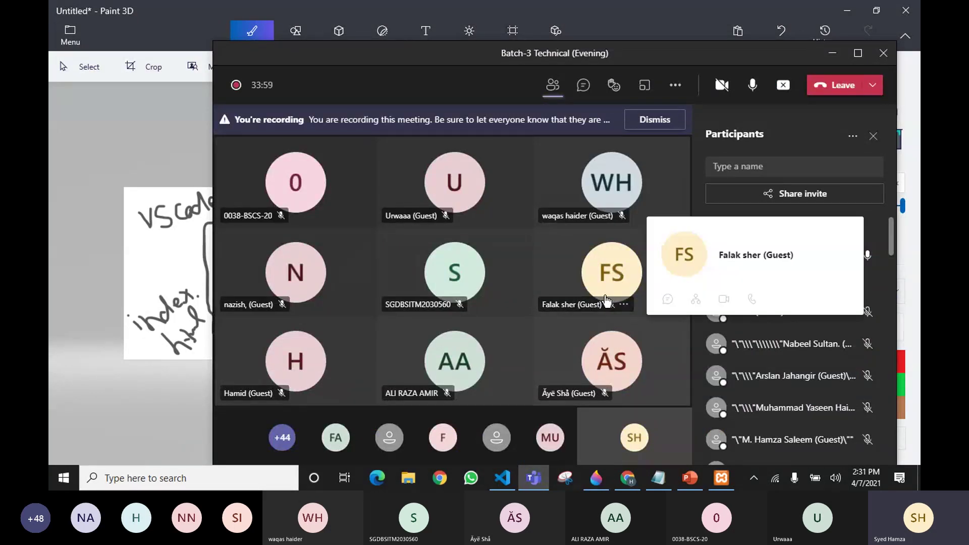
click(91, 259)
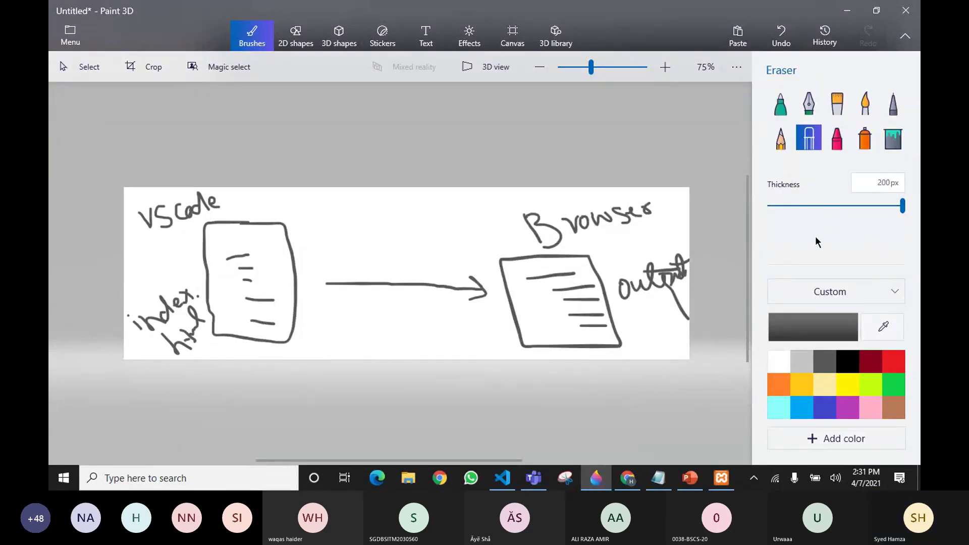
Step: Erase the whole VS code and browser sketch, and minimize the Paint 3D, Chrome and PowerPoint windows to reveal the desktop
mouse_move(150, 187)
mouse_down()
mouse_move(468, 231)
mouse_move(409, 331)
mouse_move(388, 330)
mouse_move(632, 312)
mouse_move(395, 217)
mouse_move(480, 201)
mouse_move(482, 173)
mouse_up()
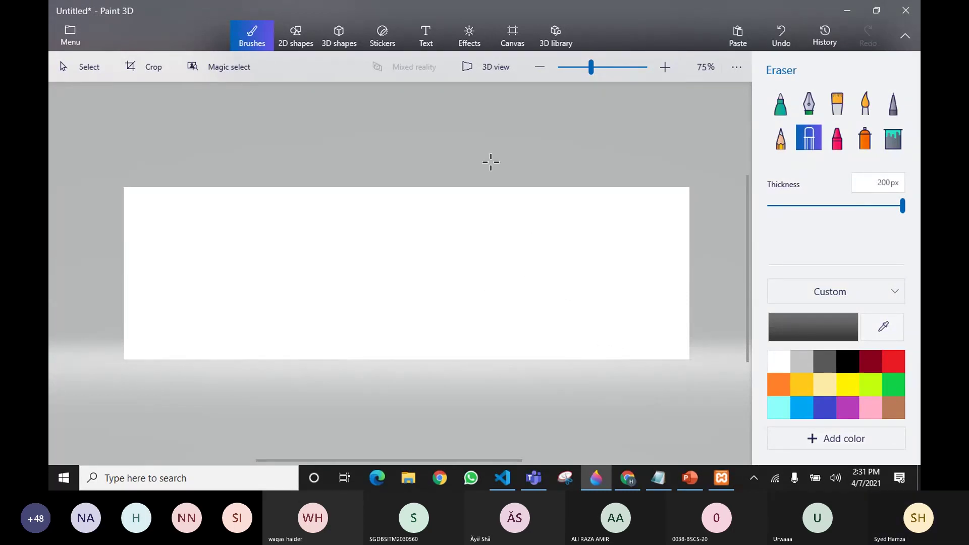
click(847, 12)
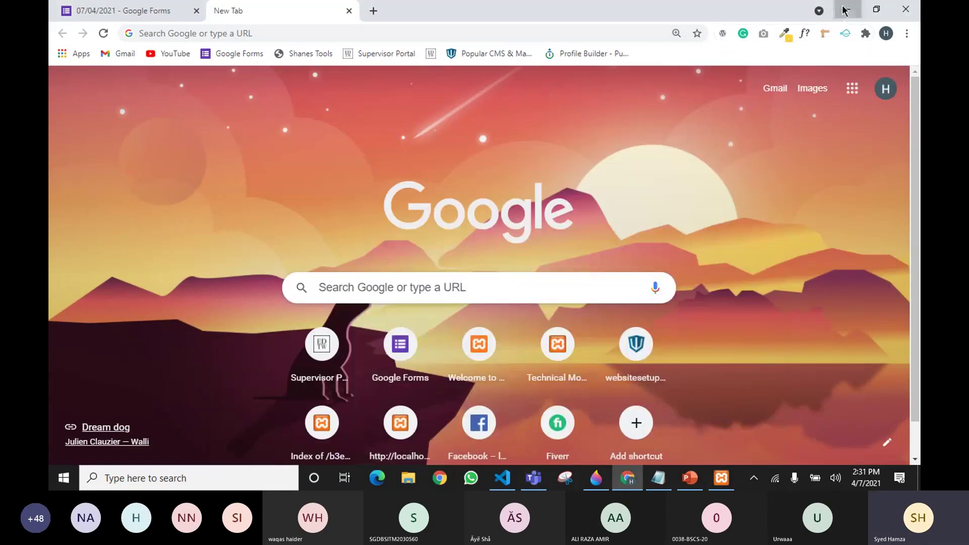
click(847, 10)
click(784, 94)
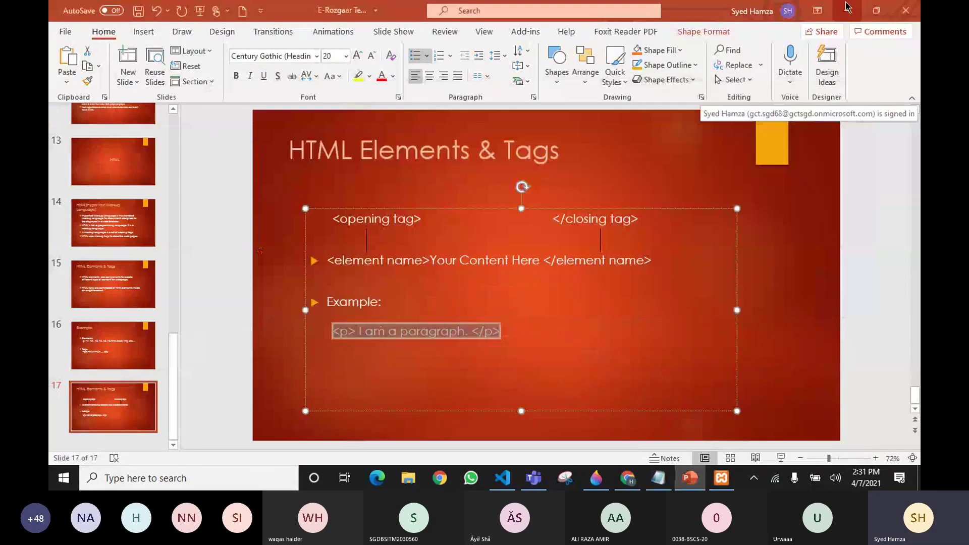
click(847, 10)
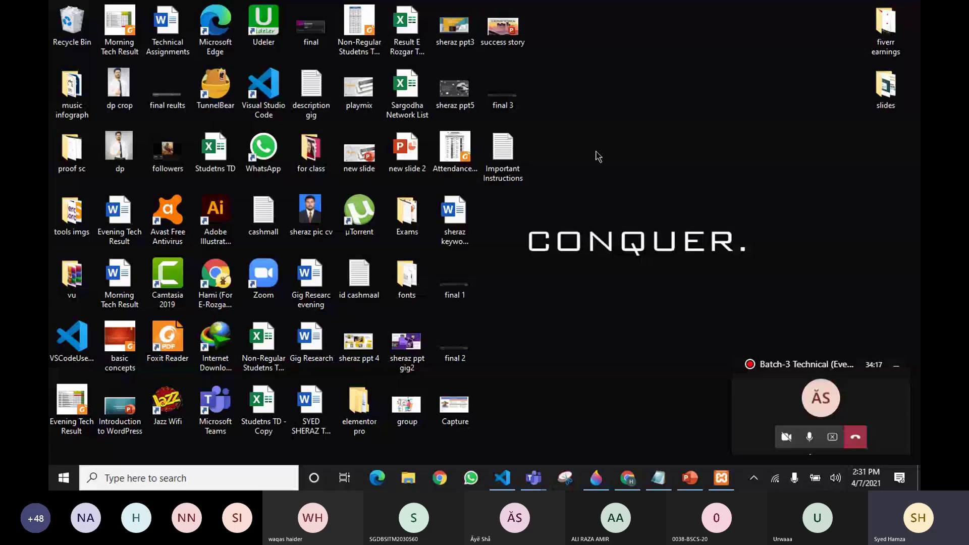
Step: Refresh the Windows desktop twice
right_click(596, 150)
click(591, 185)
right_click(605, 126)
click(577, 163)
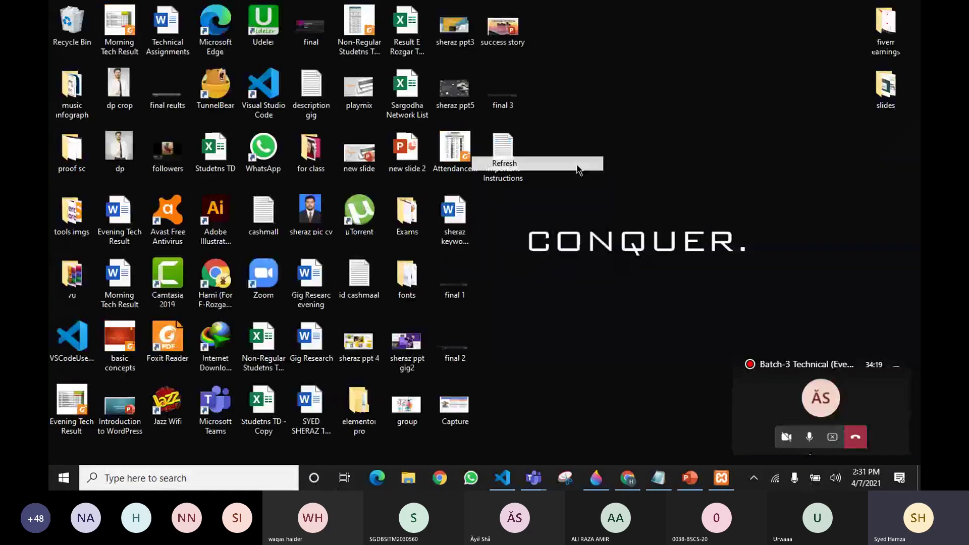
Step: Search Windows for "xampp" and open the XAMPP Control Panel
click(180, 477)
text(xampp)
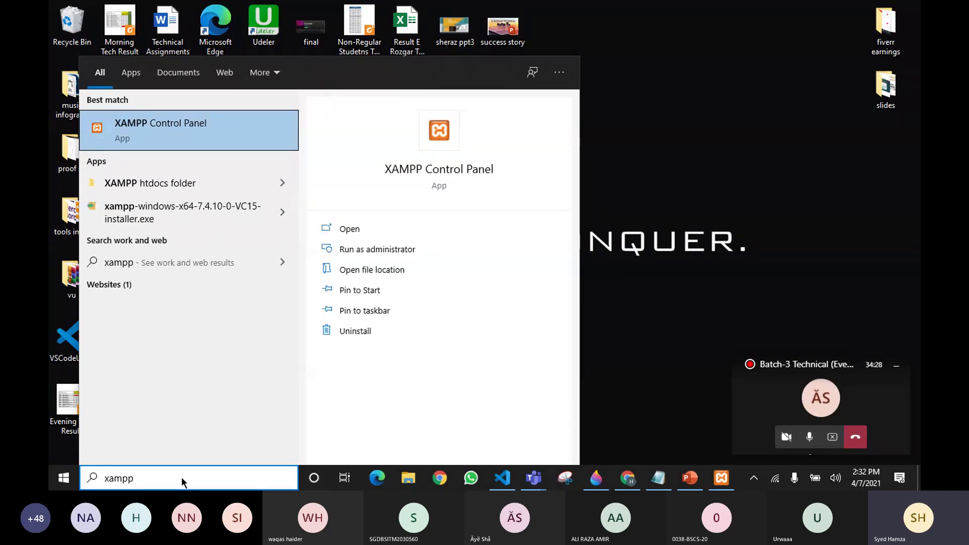
key(Return)
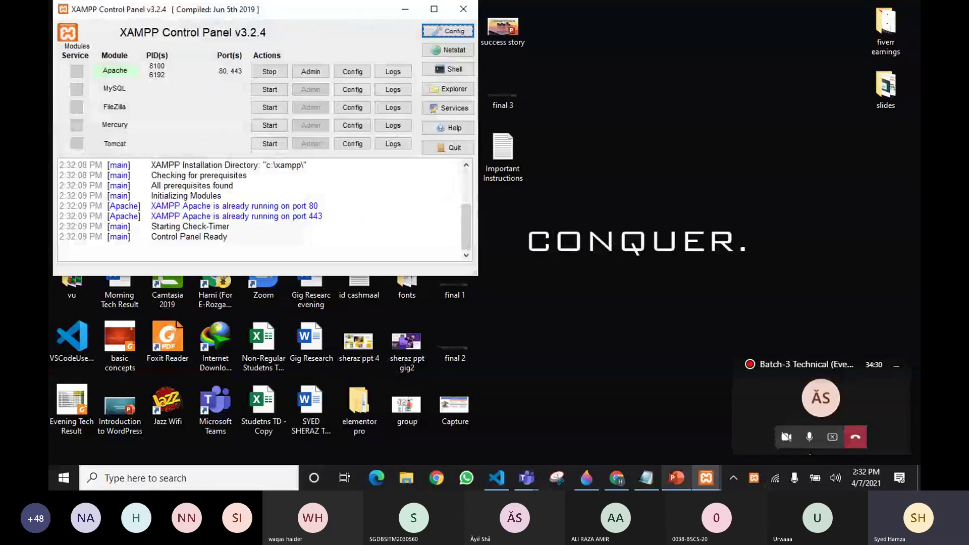
Step: Switch to the Important Instructions file in Notepad, insert three blank lines after Step1, and highlight its 'start "apache" module' wording
click(647, 478)
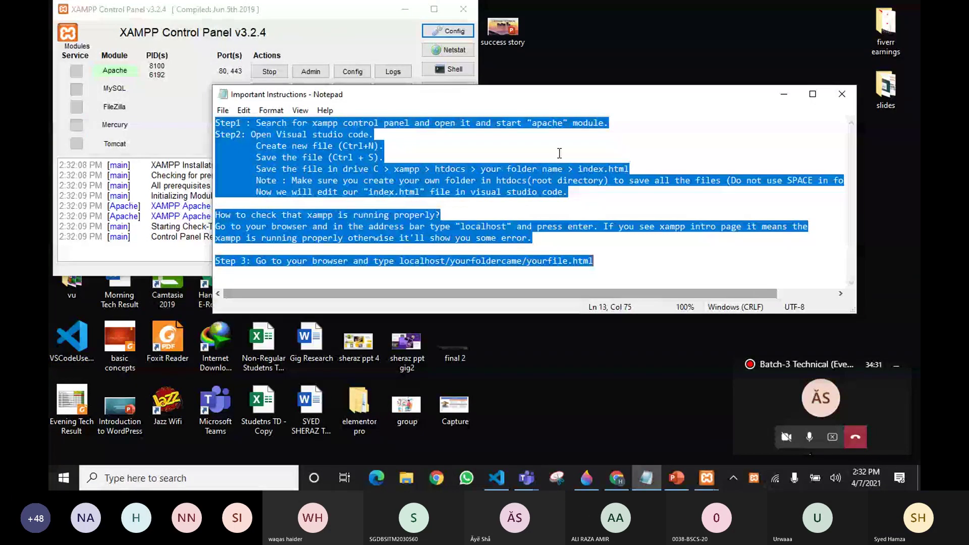
click(307, 166)
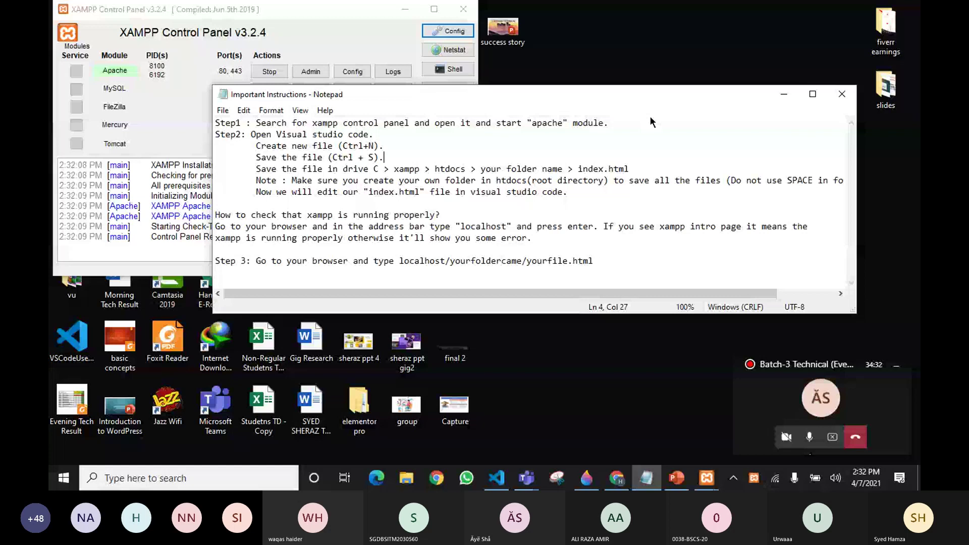
click(813, 95)
click(449, 34)
key(Return)
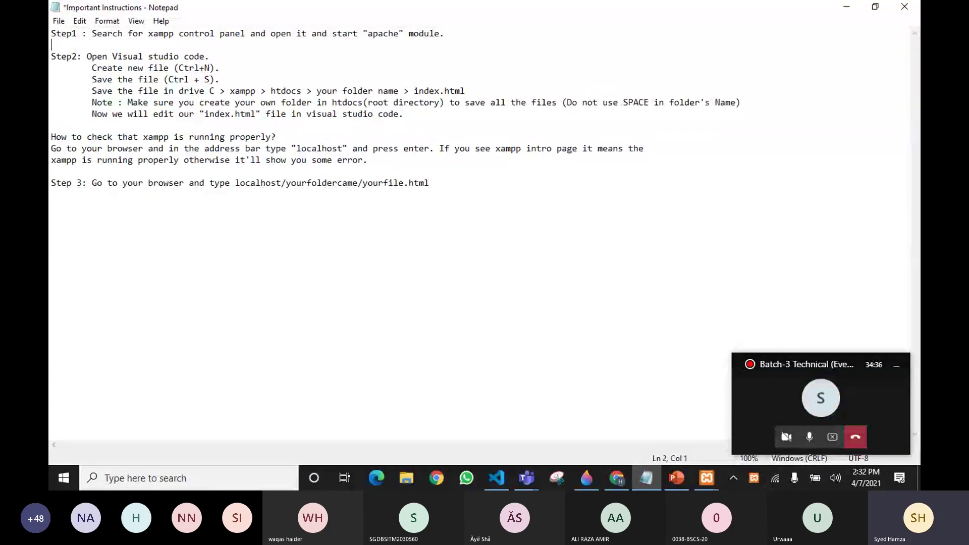
key(Return)
key(Return)
drag(97, 33, 439, 33)
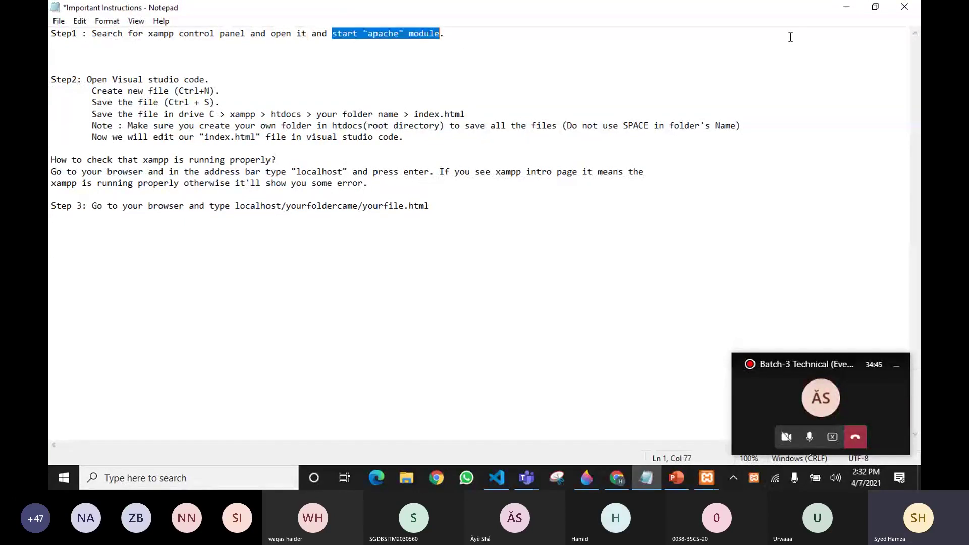
click(846, 7)
Step: Close the XAMPP Control Panel and reopen it by searching Windows for "xampp"
click(189, 478)
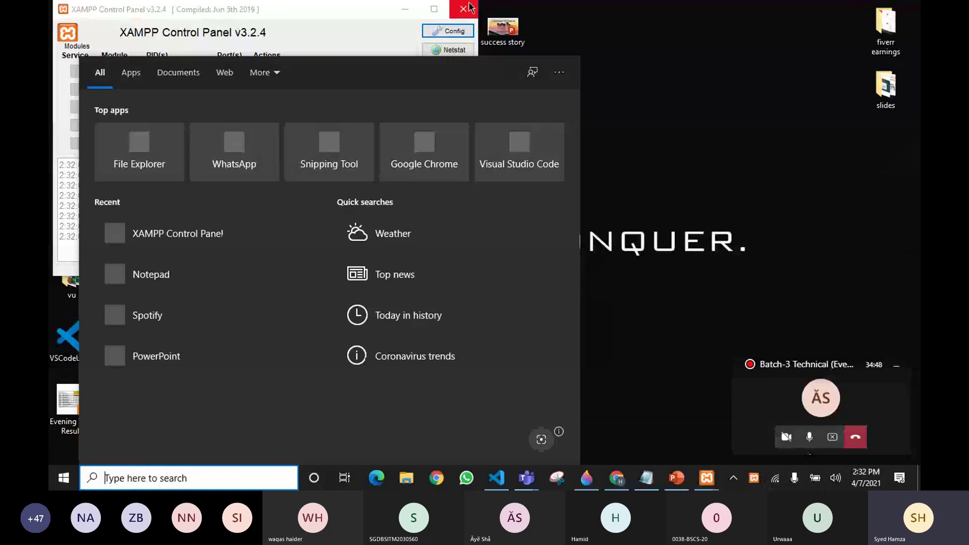
click(464, 8)
click(130, 486)
text(xa)
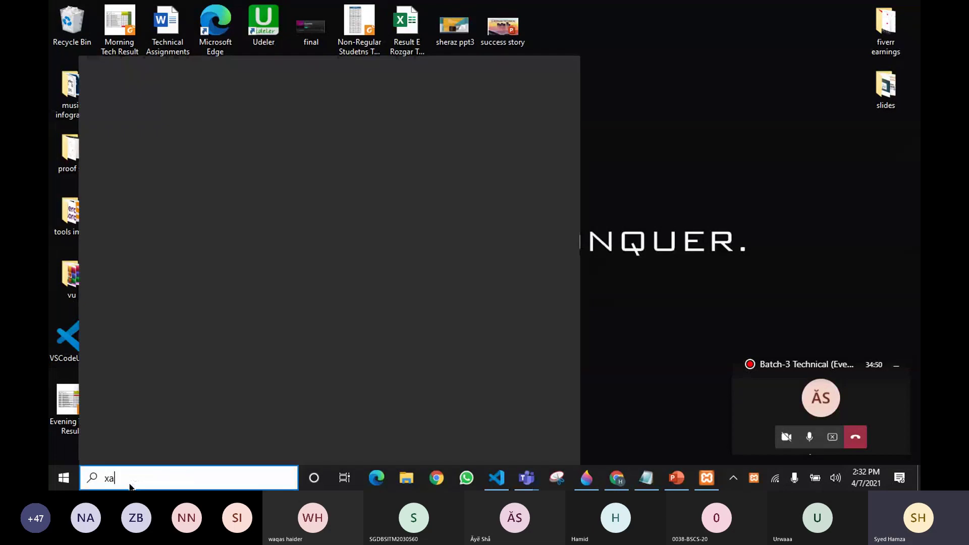
text(mpp)
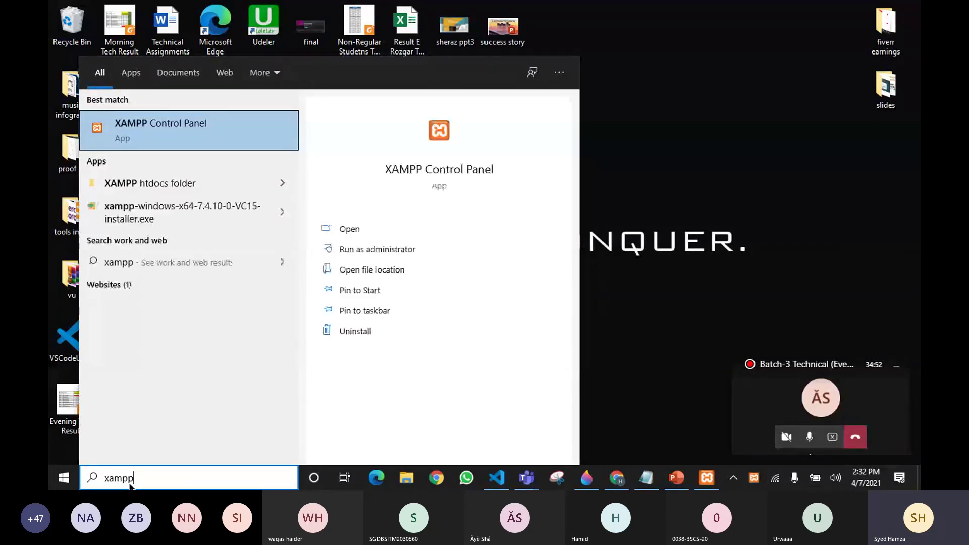
key(Return)
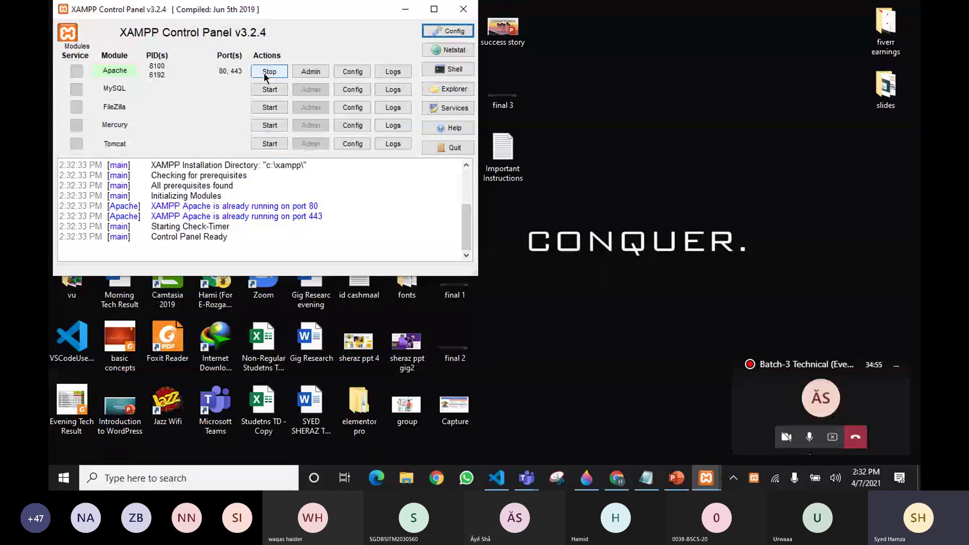
Step: Stop and restart the Apache module in XAMPP, and close the control panel
click(264, 71)
click(269, 75)
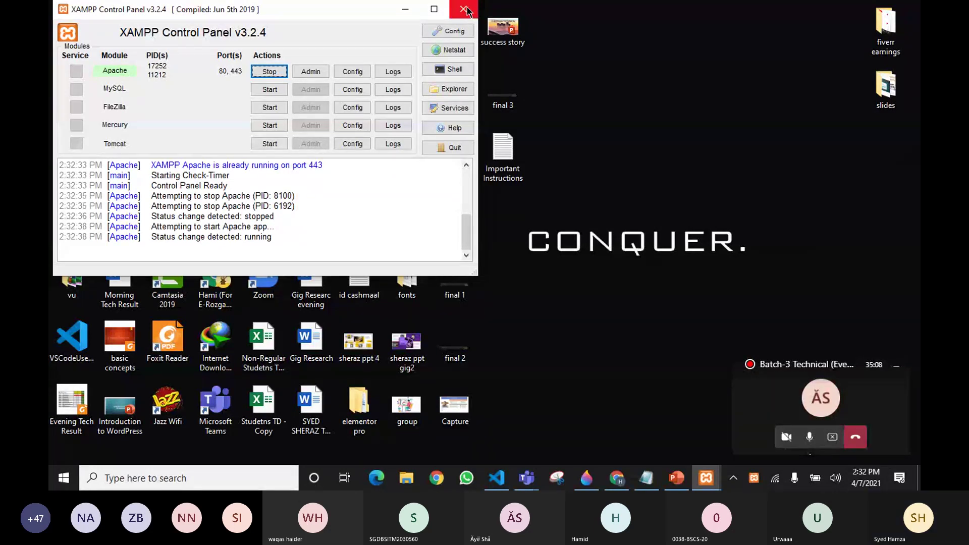
click(467, 11)
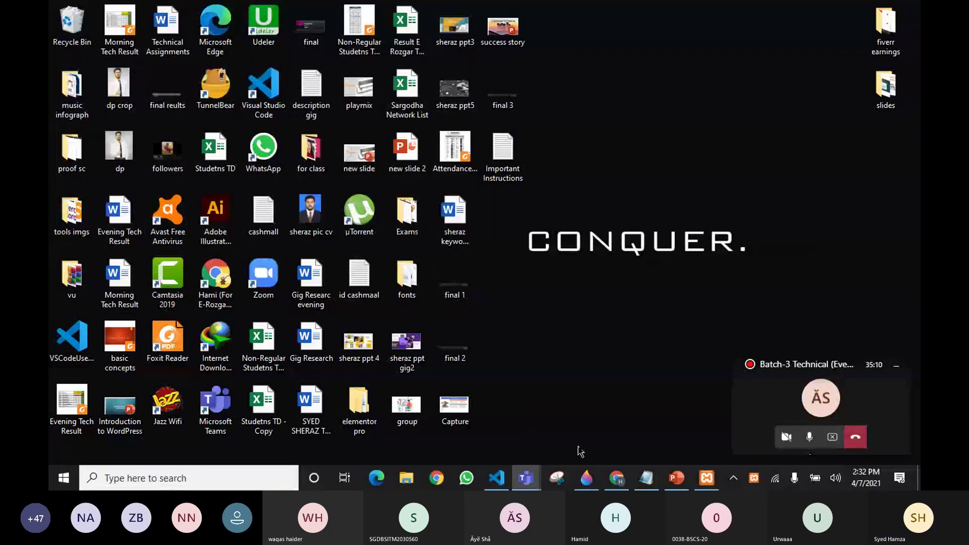
Step: Switch to the Important Instructions file in Notepad, highlight the Step2 label, and bring up Visual Studio Code
click(639, 484)
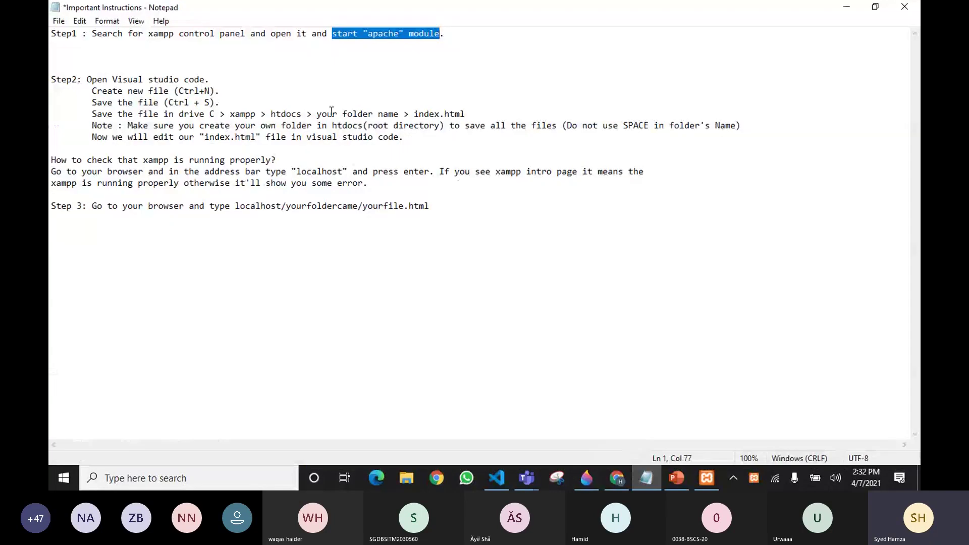
drag(51, 79, 82, 79)
click(96, 79)
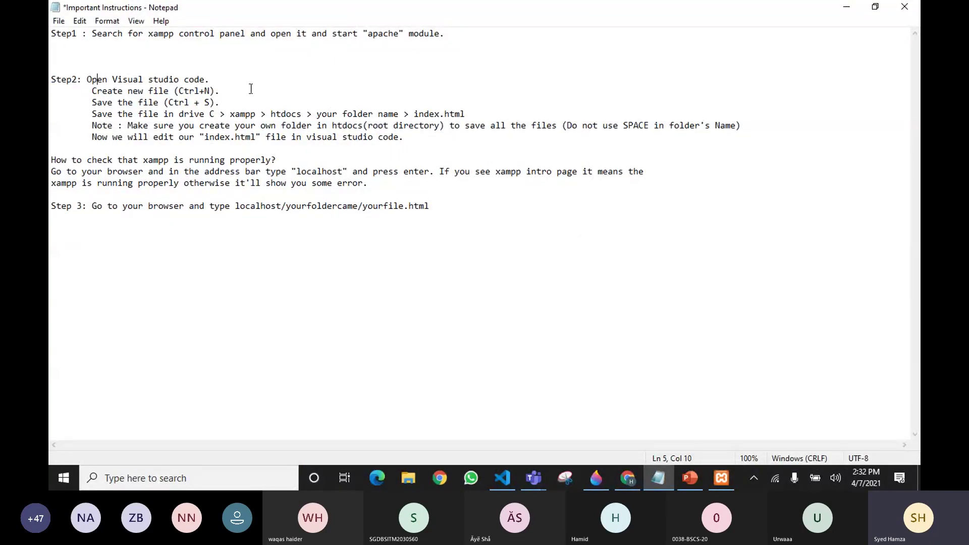
click(503, 478)
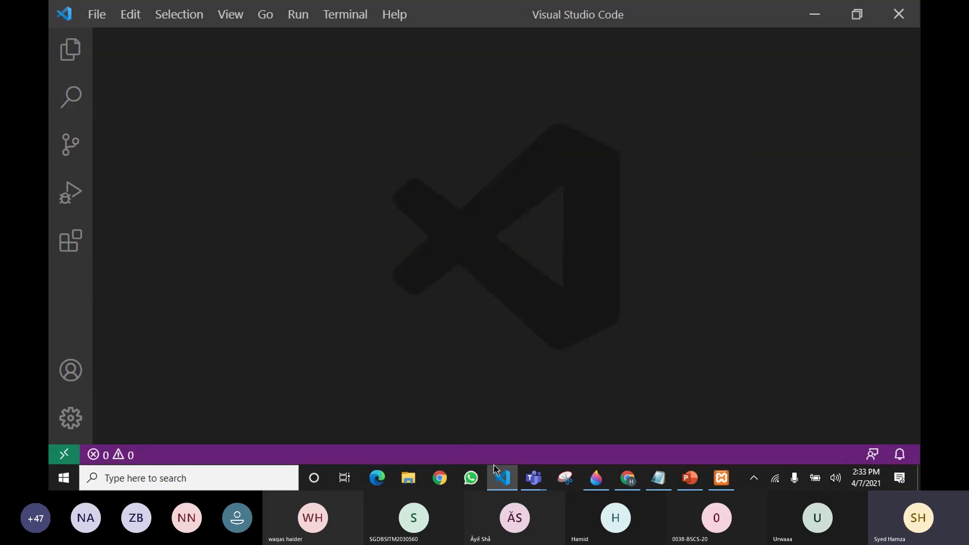
Step: Return to the Important Instructions in Notepad and highlight Step2's "Open Visual studio code" wording and the "Ctrl+N" shortcut
click(656, 485)
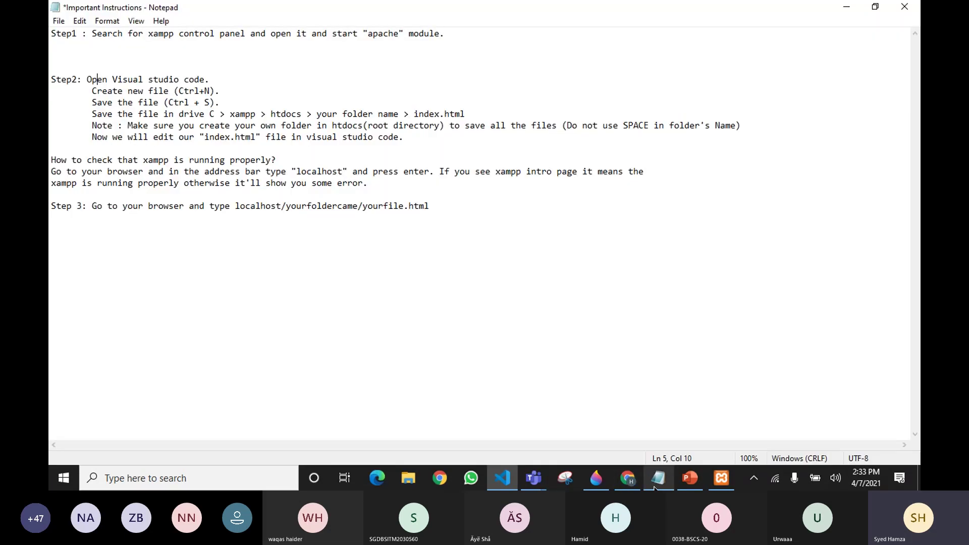
drag(93, 80, 210, 80)
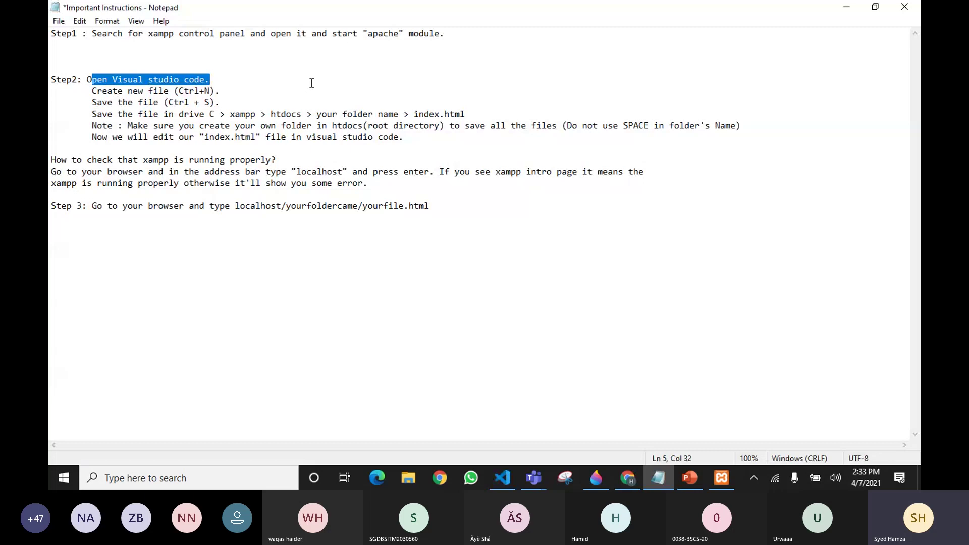
click(312, 84)
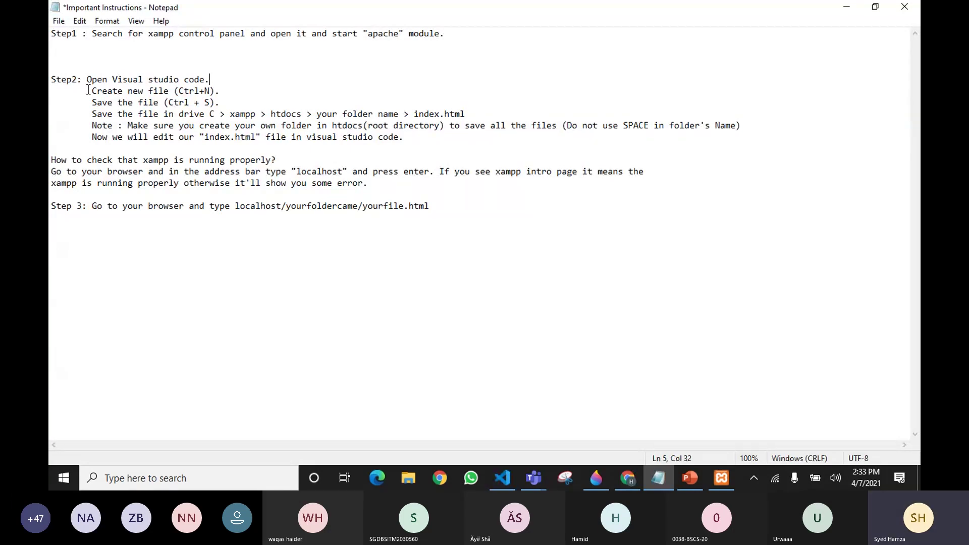
drag(92, 91, 204, 91)
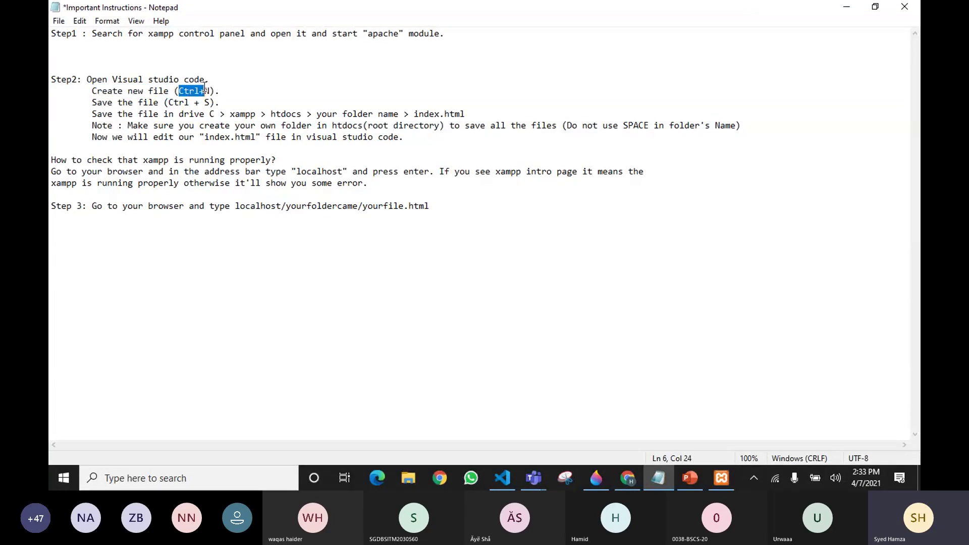
Step: Go back to Visual Studio Code, show the New File command with its shortcut, and create a new untitled file
click(844, 7)
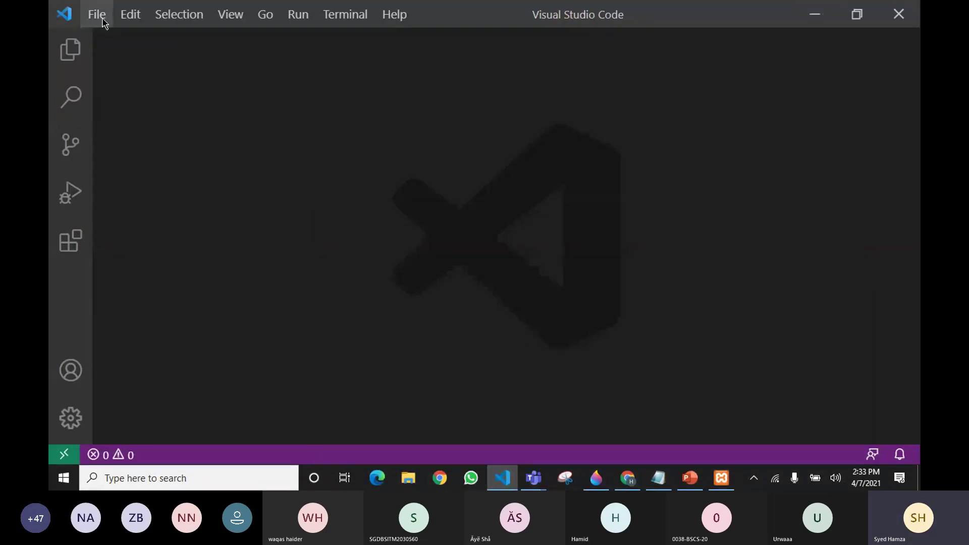
click(97, 15)
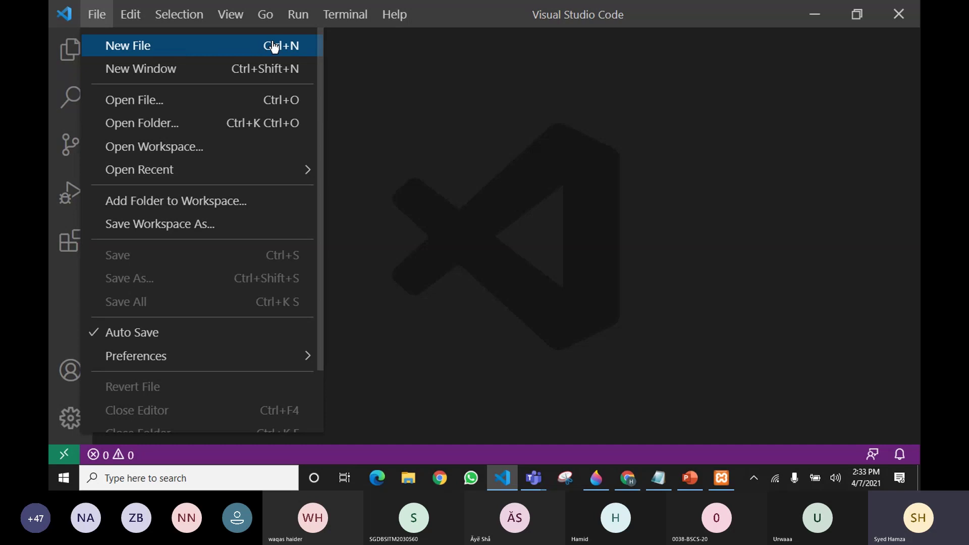
click(374, 75)
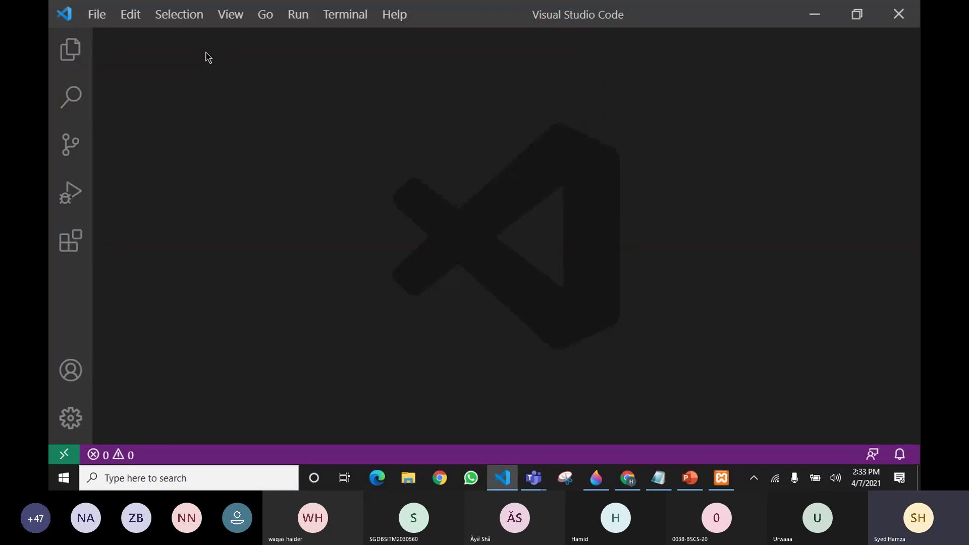
click(96, 24)
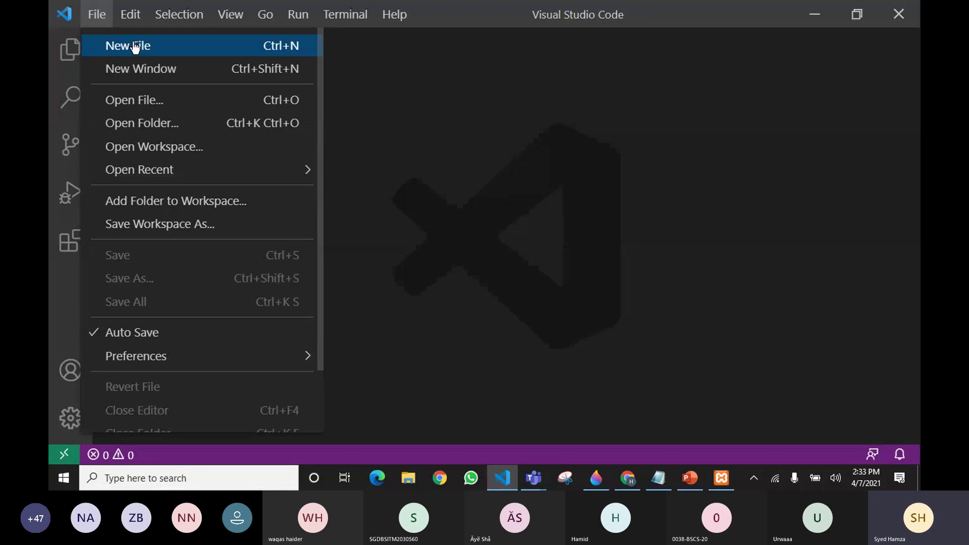
click(288, 49)
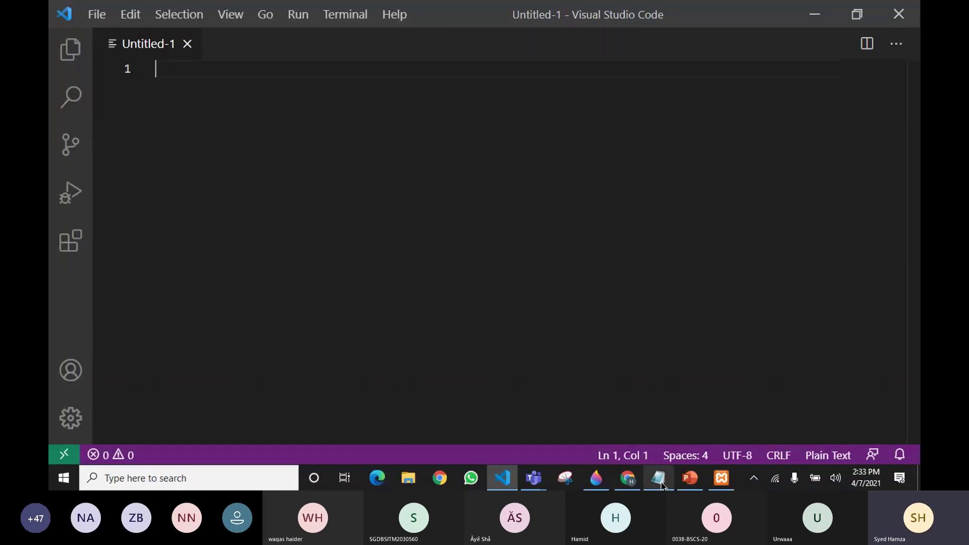
Step: Switch to the Important Instructions, highlight "Save" in the "Save the file (Ctrl + S)" line, and return to Visual Studio Code
mouse_move(659, 482)
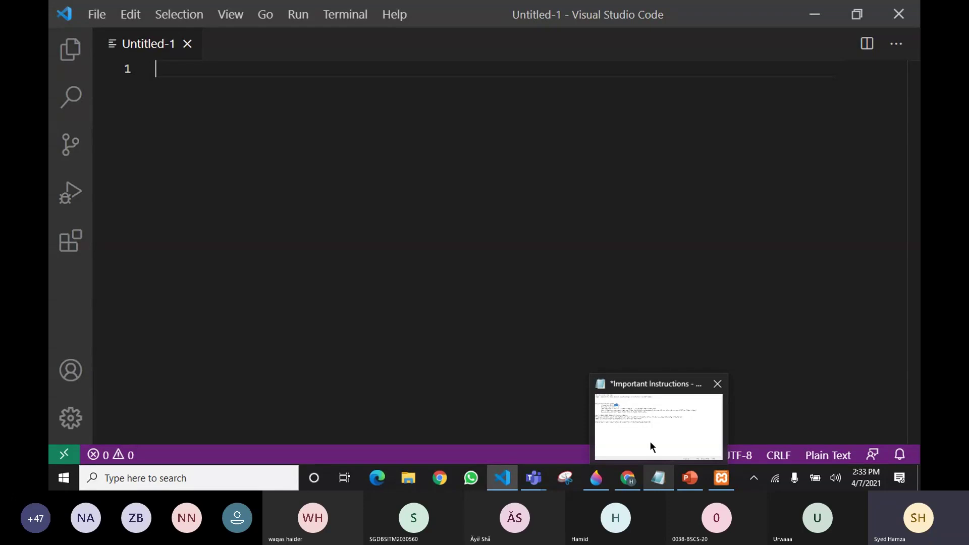
click(651, 416)
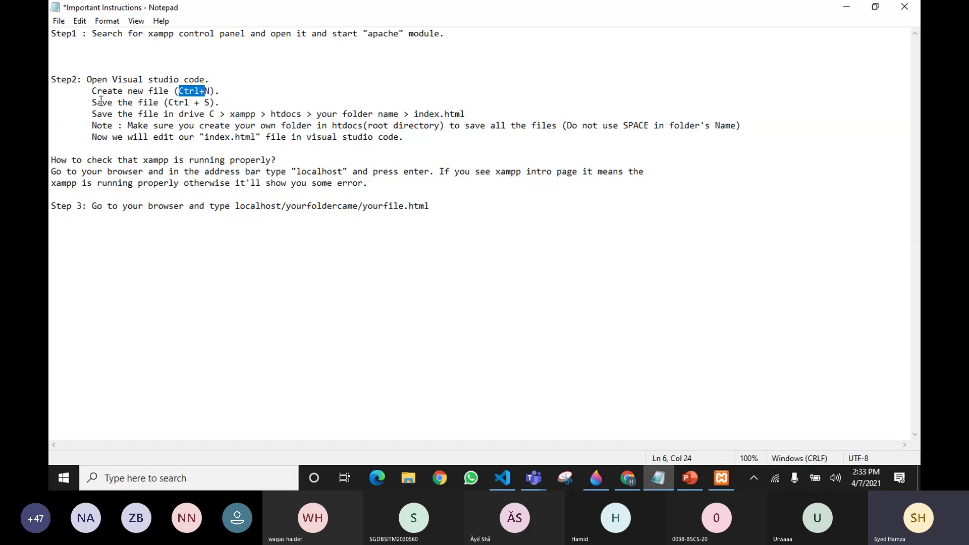
drag(89, 103, 118, 102)
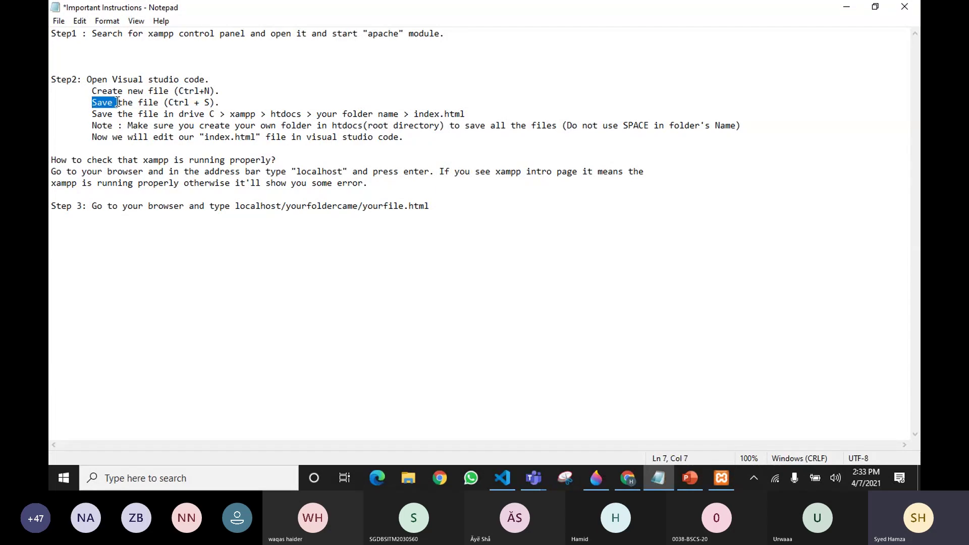
click(847, 7)
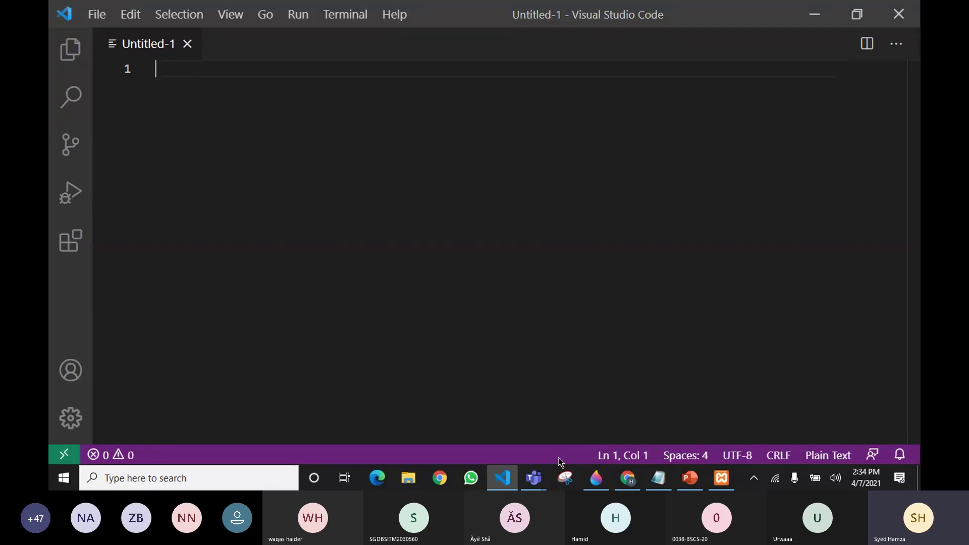
Step: Check the participants in the Microsoft Teams meeting window and return to Visual Studio Code
mouse_move(544, 482)
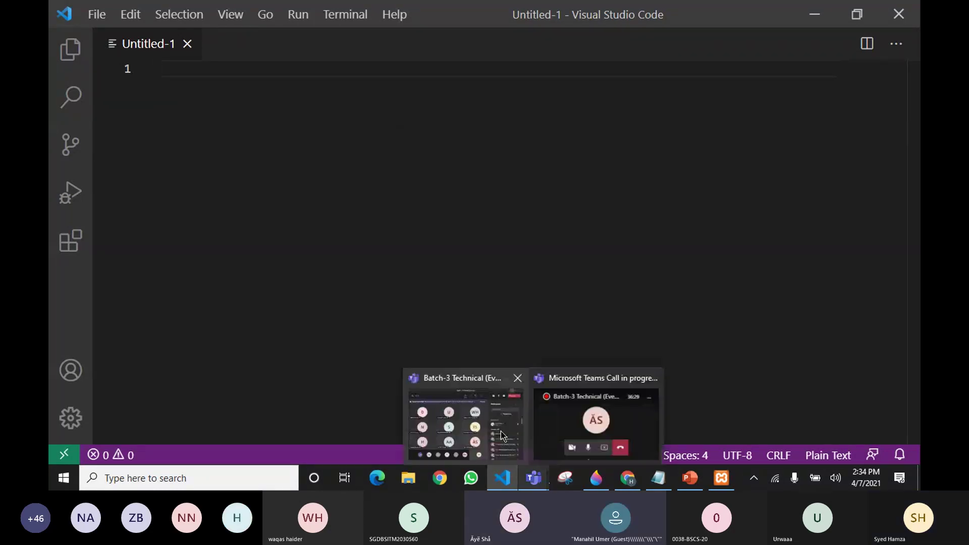
click(492, 432)
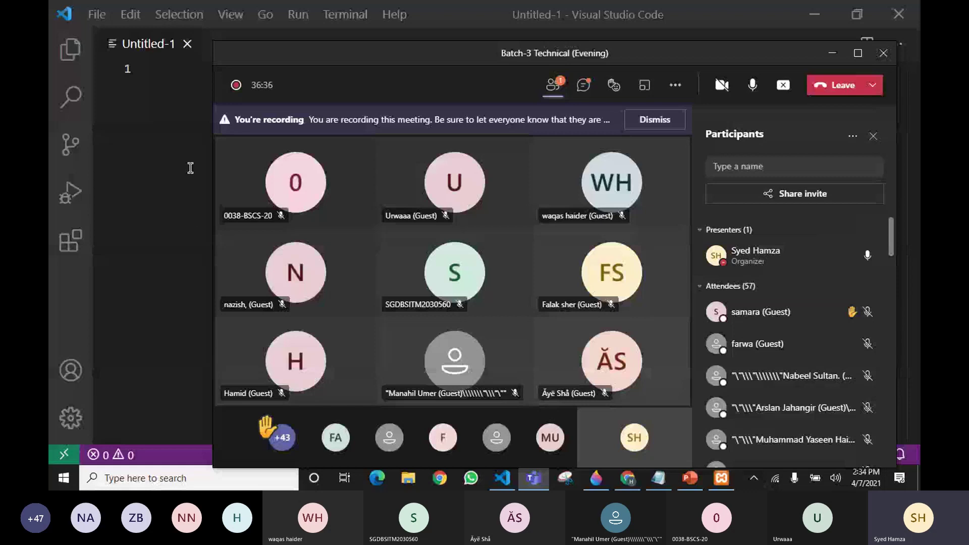
click(196, 145)
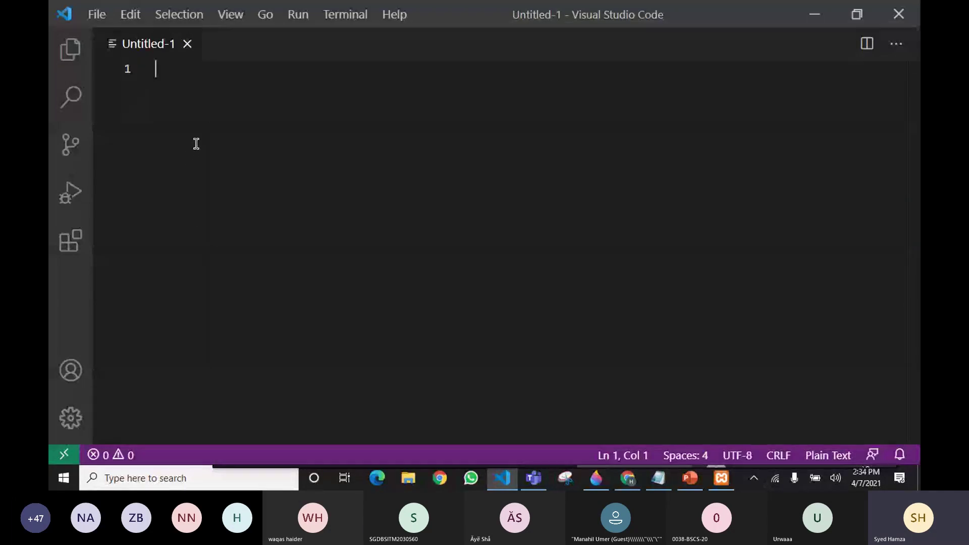
Step: Show the Save commands and start saving the Untitled-1 file to open its Save As dialog
click(97, 14)
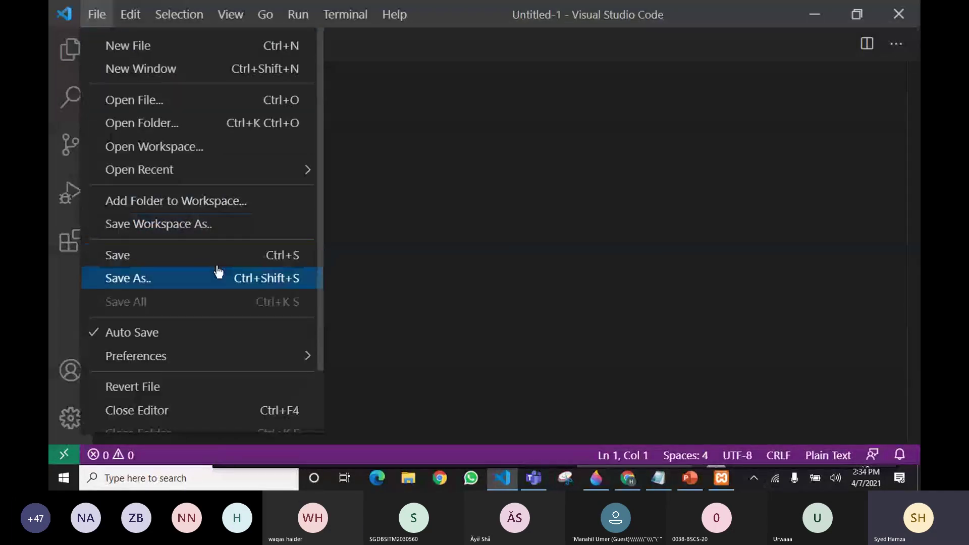
click(409, 208)
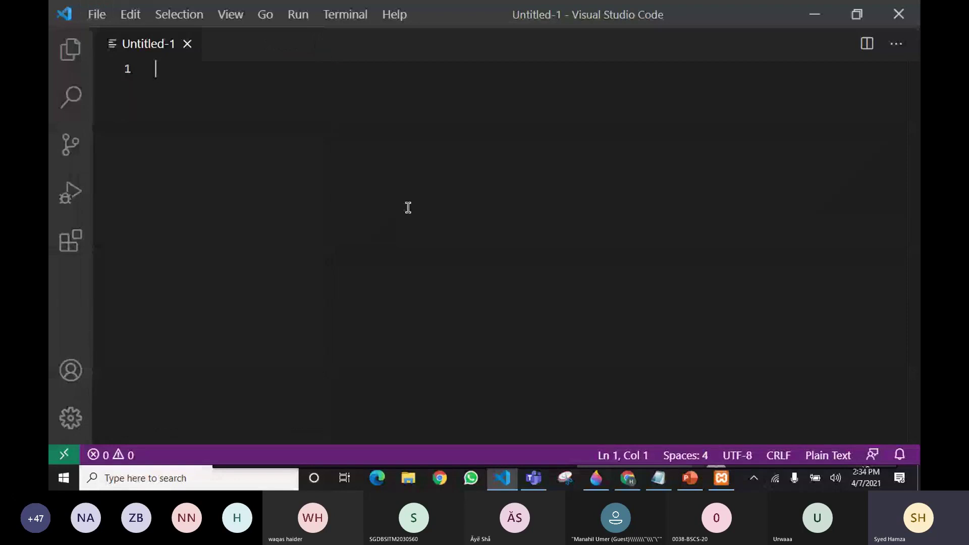
click(97, 14)
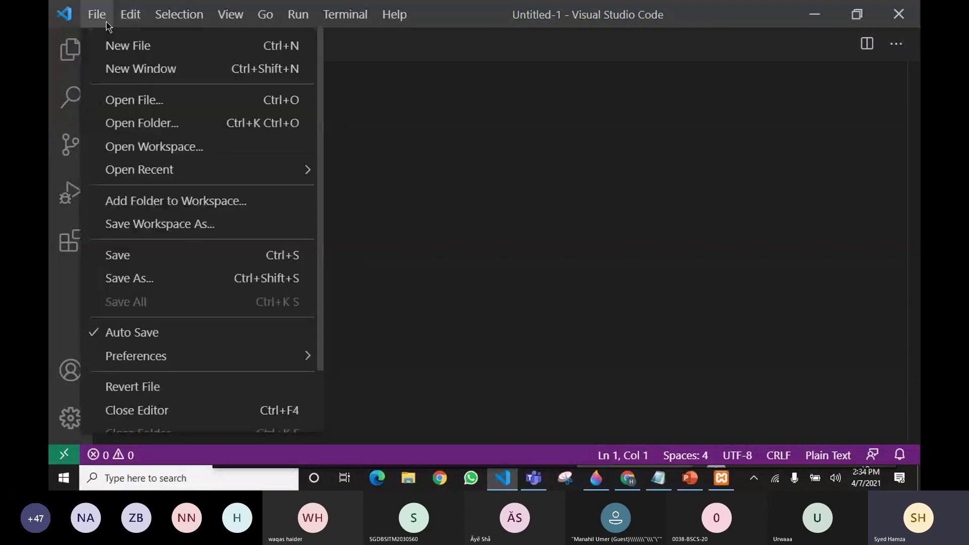
click(281, 256)
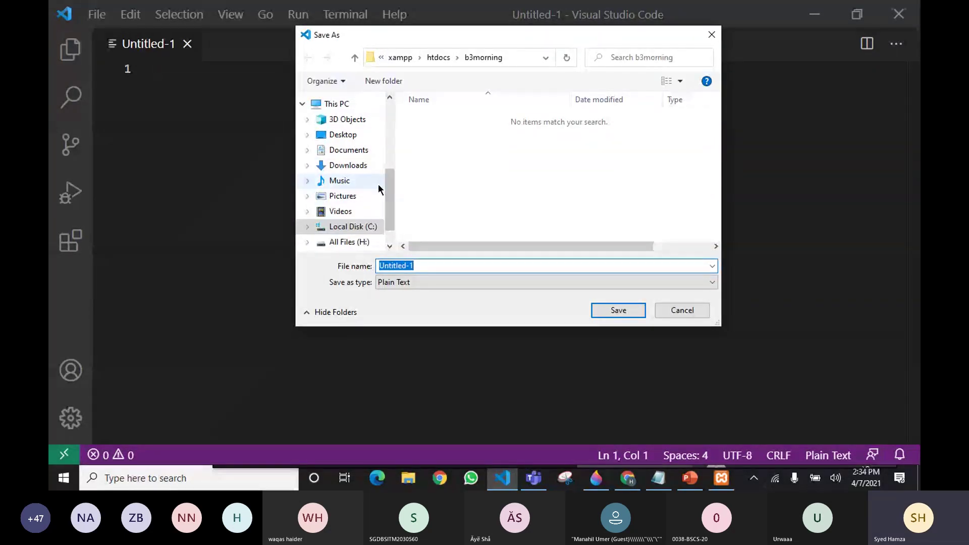
Step: Highlight "drive C" in the save location line of the Important Instructions, and return to Visual Studio Code's Save As dialog
click(658, 478)
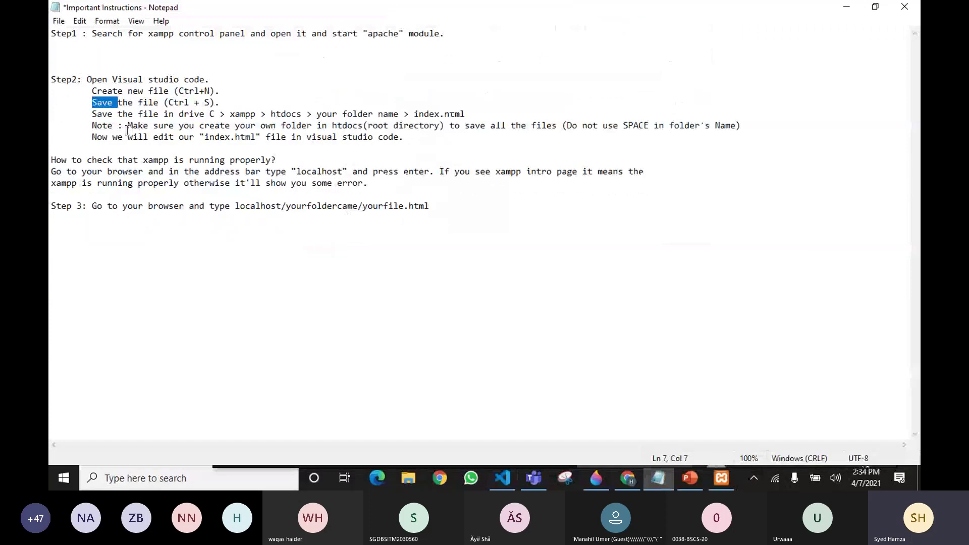
drag(108, 115, 215, 114)
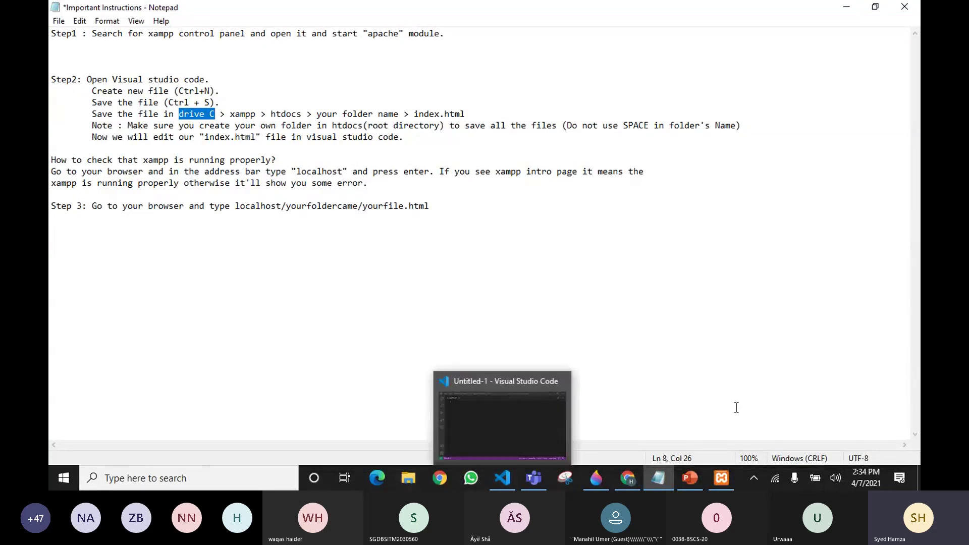
mouse_move(588, 474)
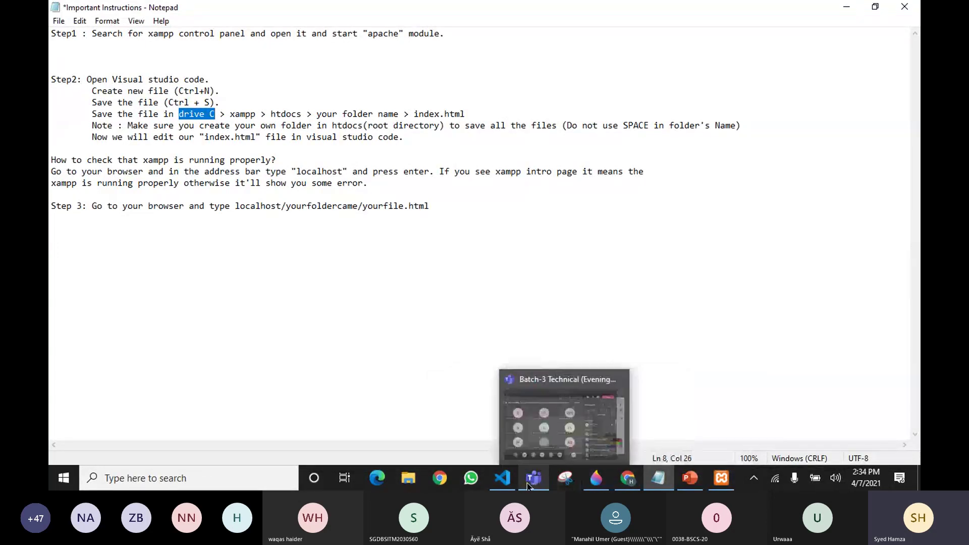
click(497, 482)
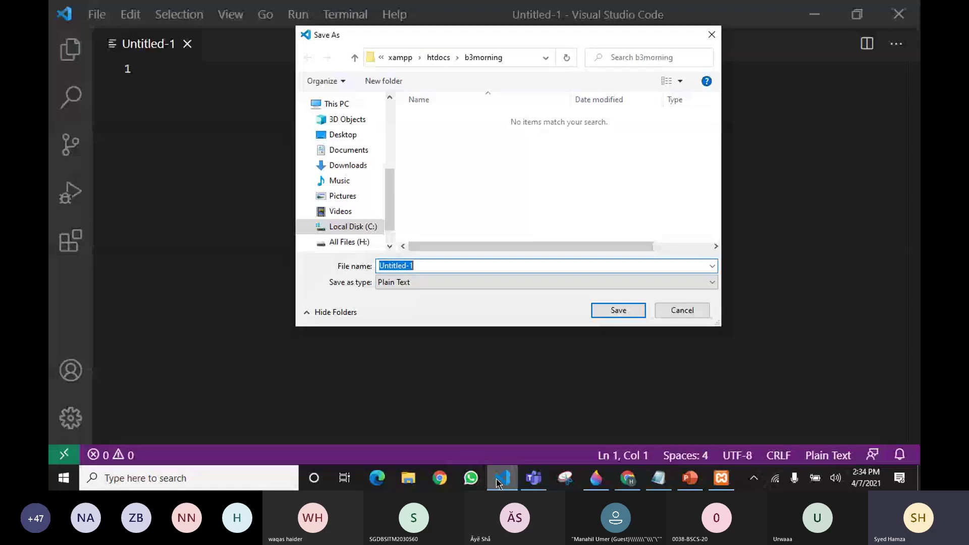
Step: Browse the Save As location to the xampp folder on Local Disk (C:)
click(348, 228)
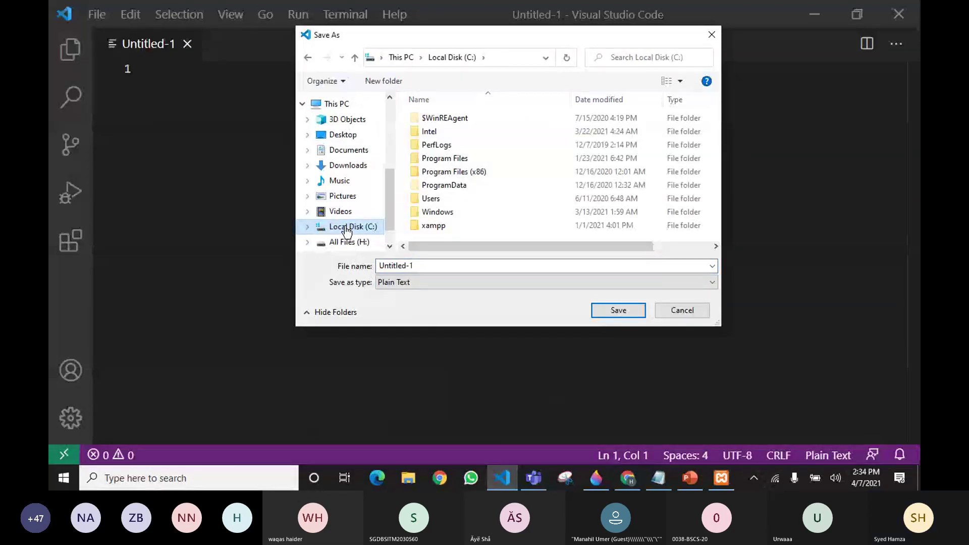
scroll(439, 204, right, 1)
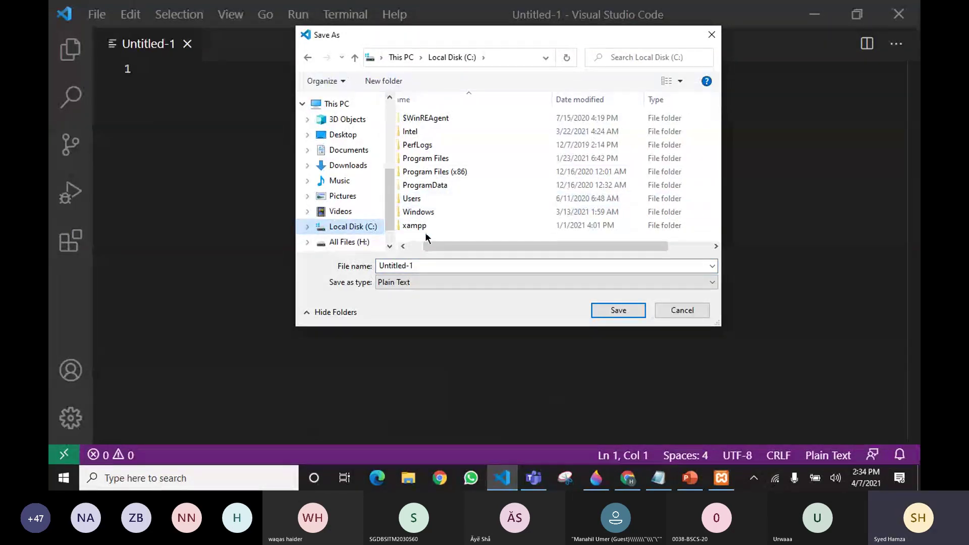
scroll(434, 237, left, 1)
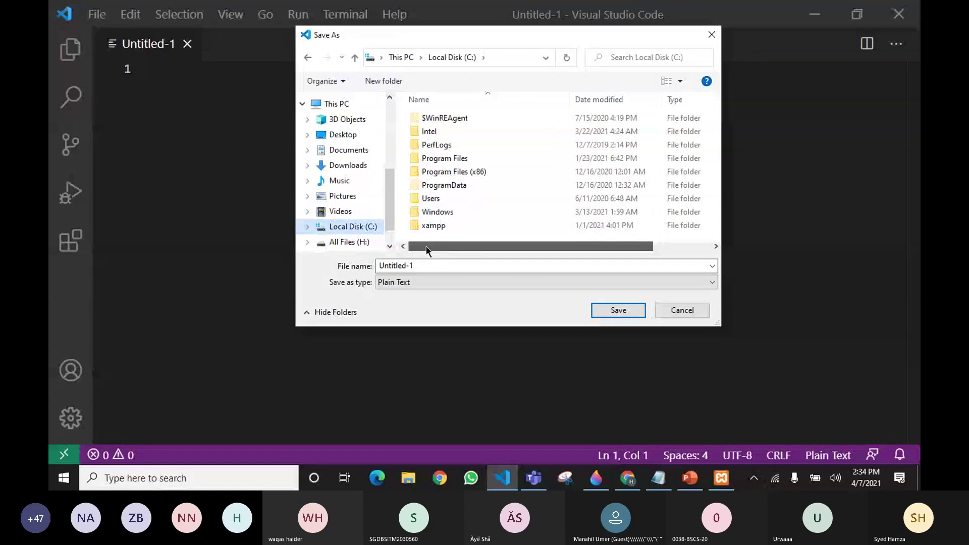
double_click(427, 227)
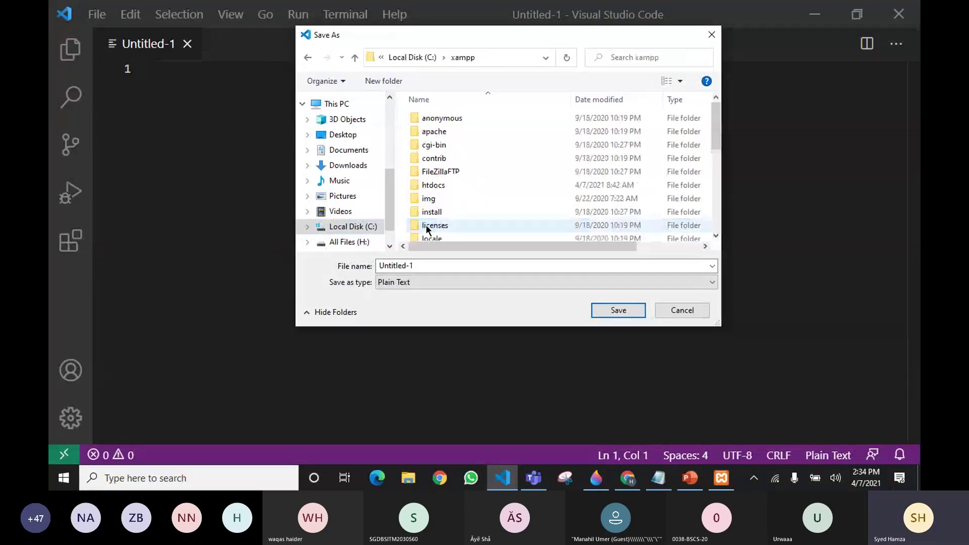
Step: Browse to the htdocs folder inside xampp as the location for saving the untitled file
double_click(435, 186)
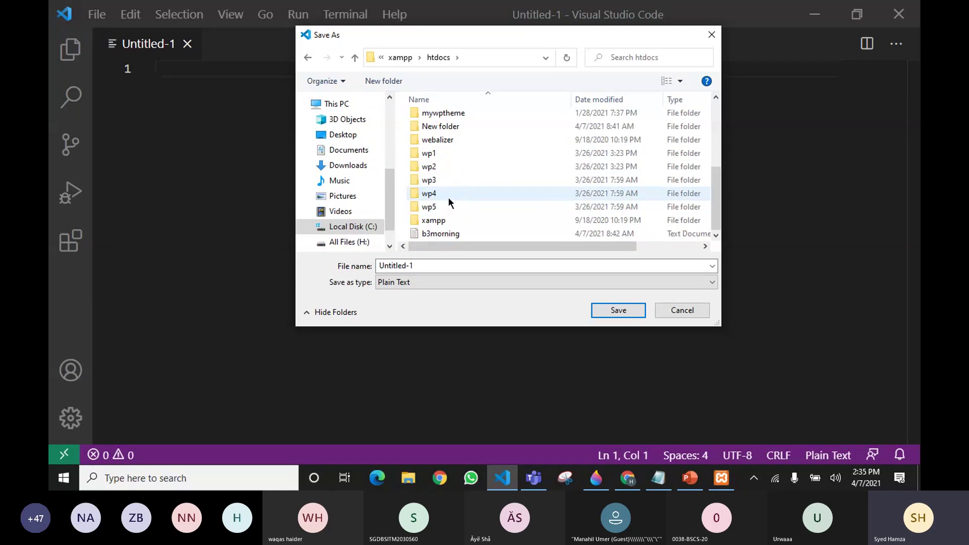
scroll(459, 192, up, 4)
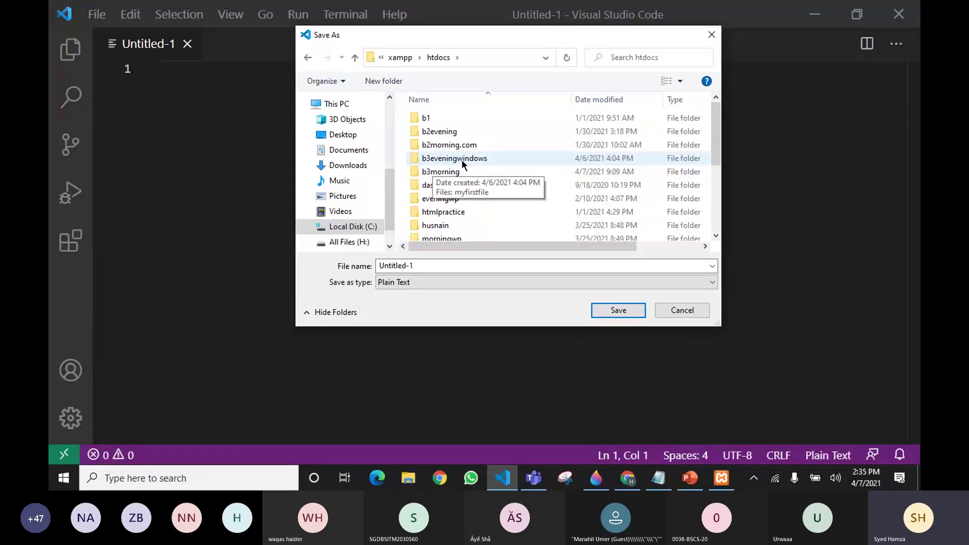
Step: Check the Batch-3 Technical (Evening) meeting window in Microsoft Teams and return to the Save As dialog
mouse_move(534, 477)
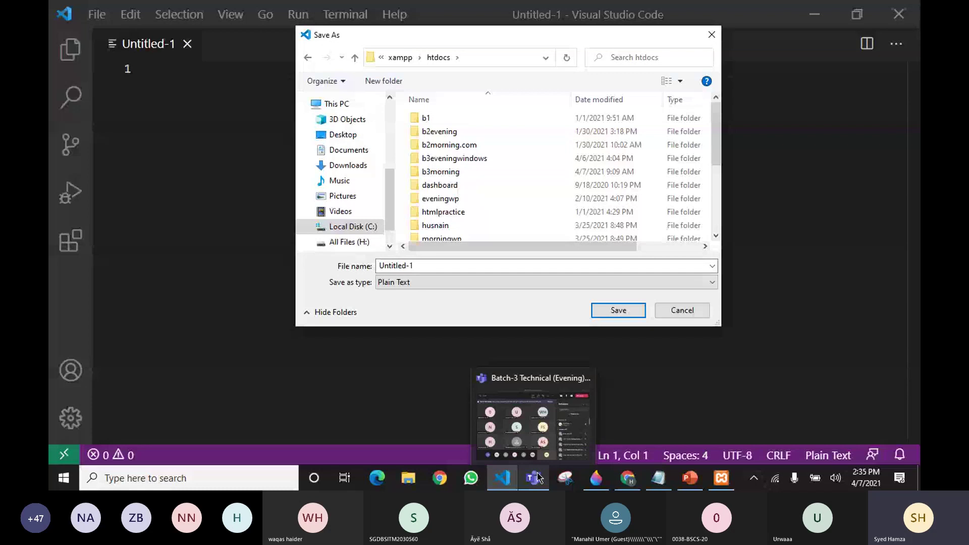
click(554, 401)
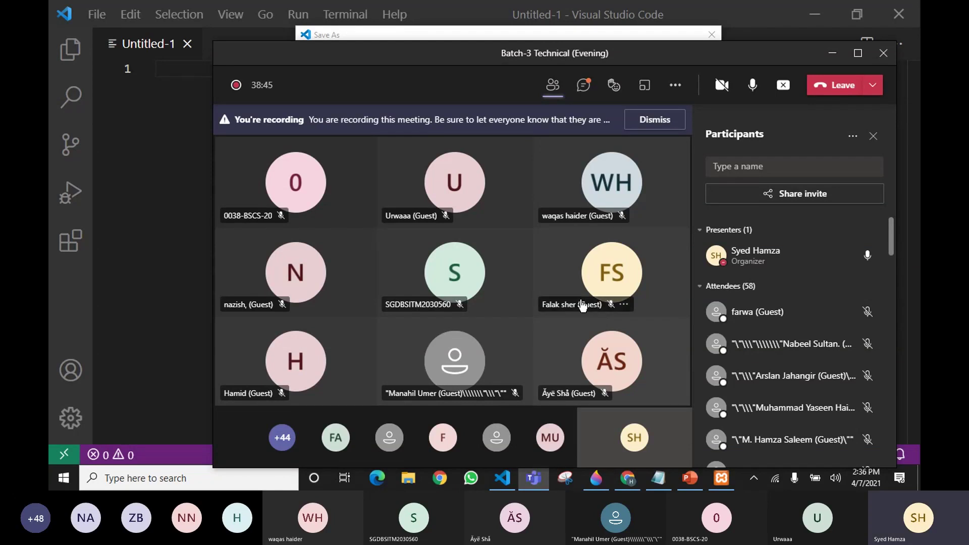
mouse_move(583, 306)
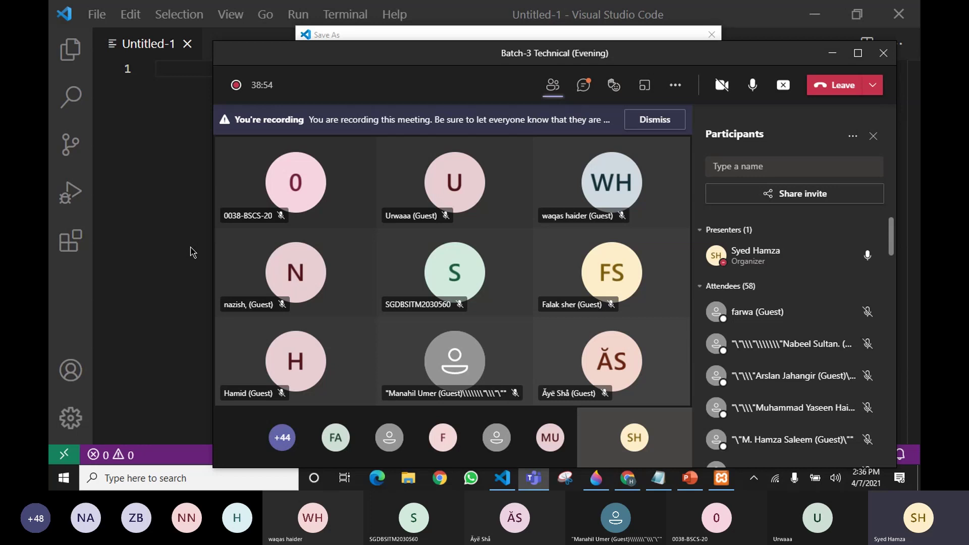
click(172, 298)
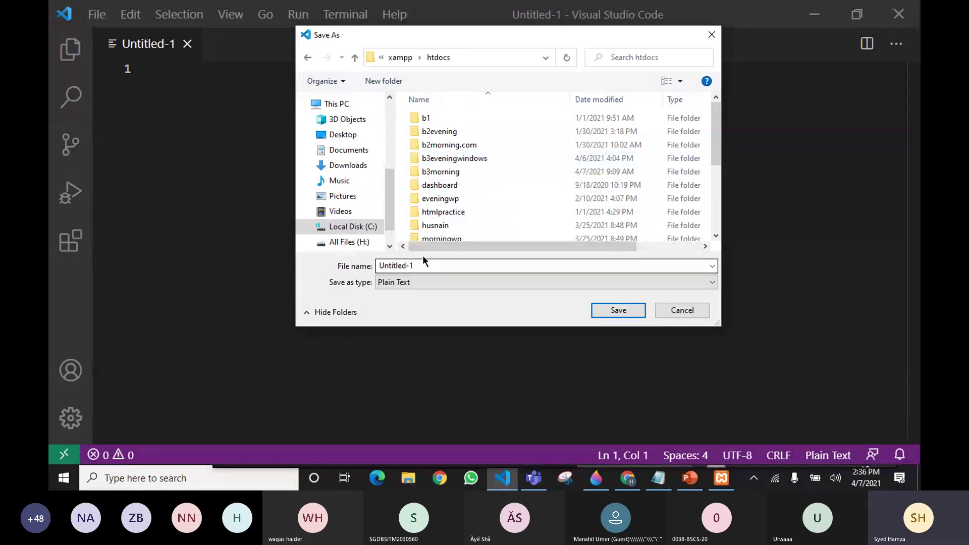
Step: Create a folder named b3evening in htdocs and open it as the save location
click(384, 81)
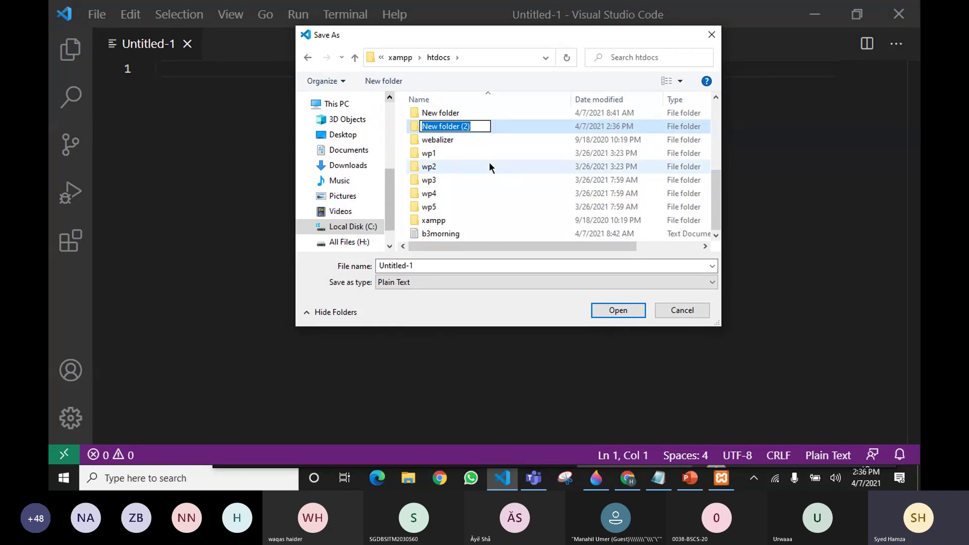
text(b3)
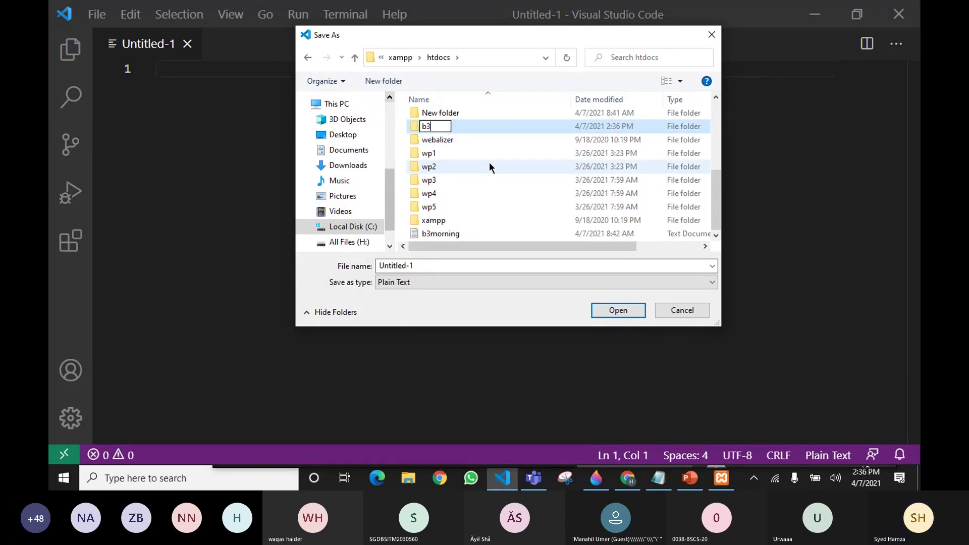
text(evening)
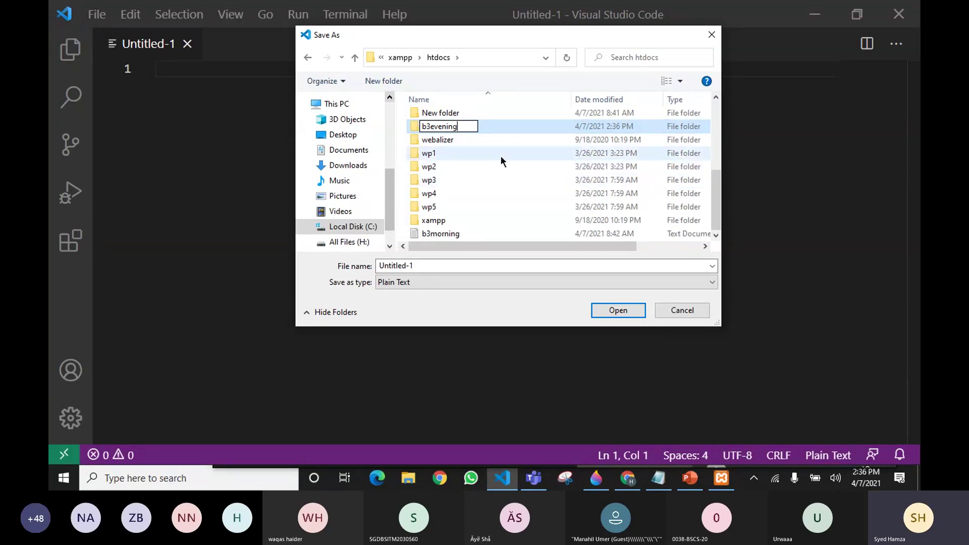
key(Return)
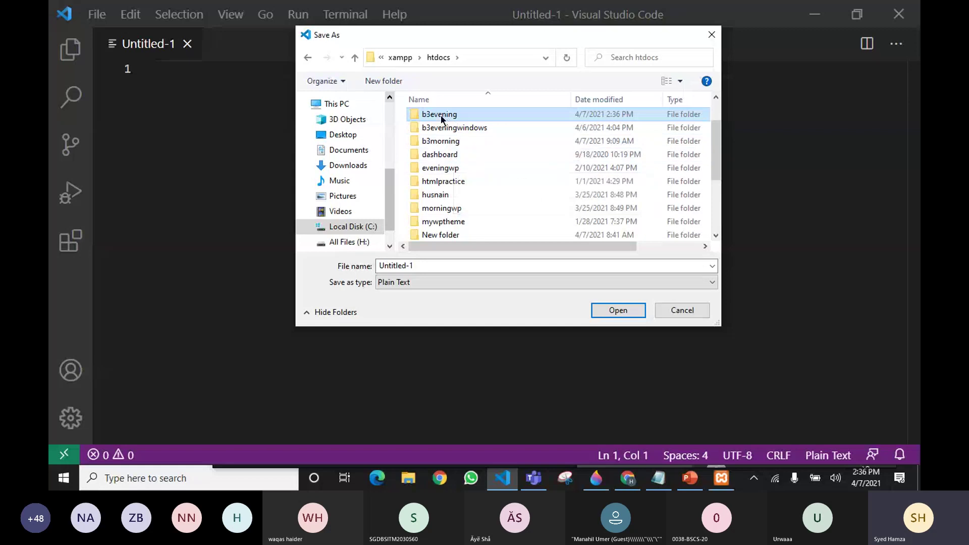
scroll(439, 114, down, 2)
scroll(444, 134, up, 3)
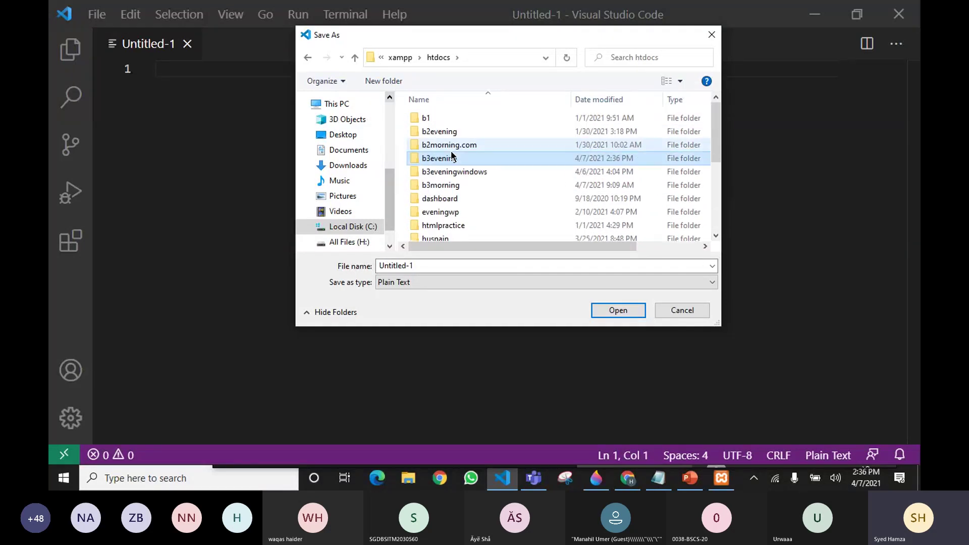
click(438, 158)
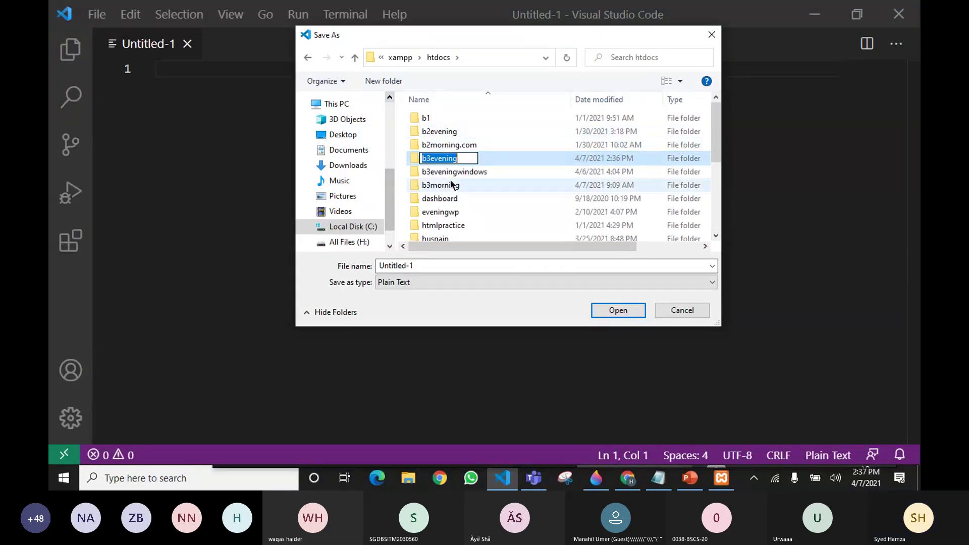
click(488, 158)
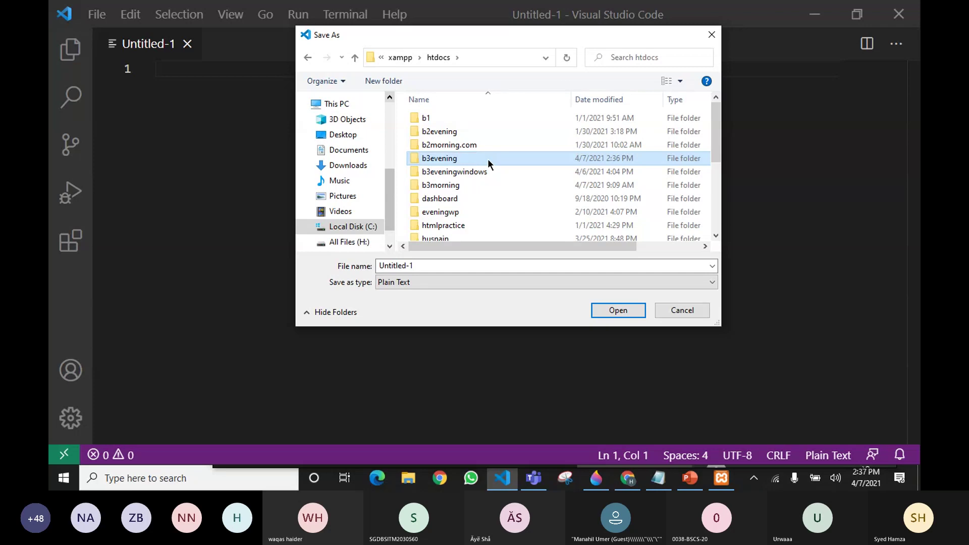
double_click(440, 159)
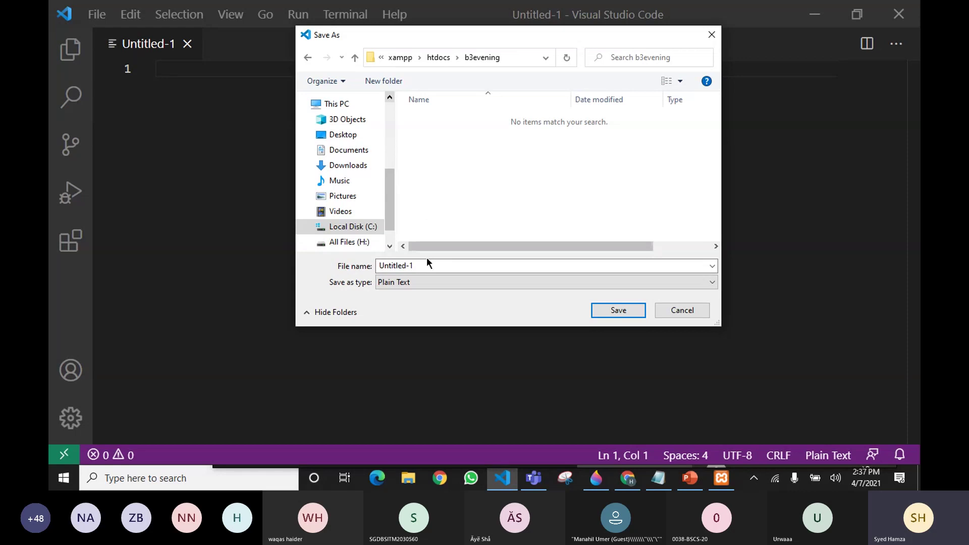
Step: Name the file index and choose HTML as its file type
double_click(396, 266)
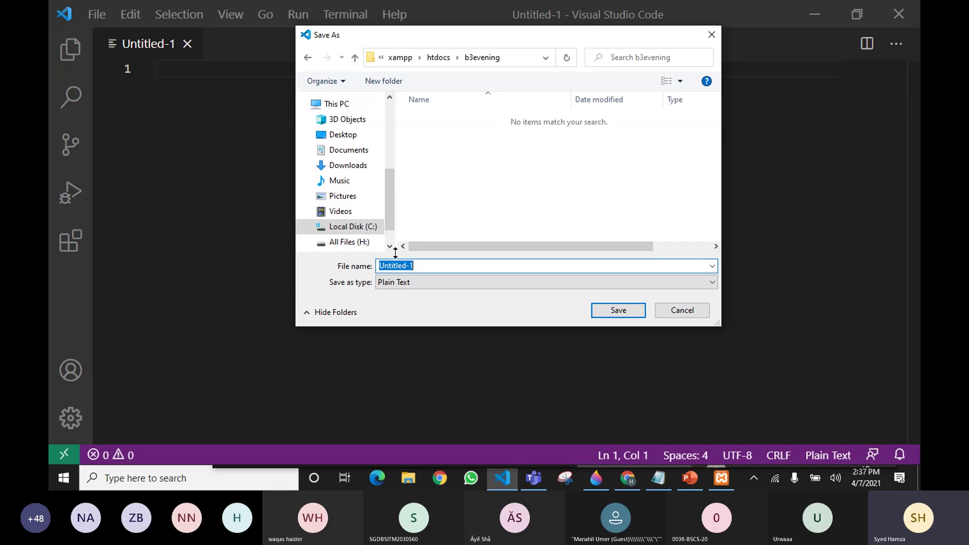
text(index)
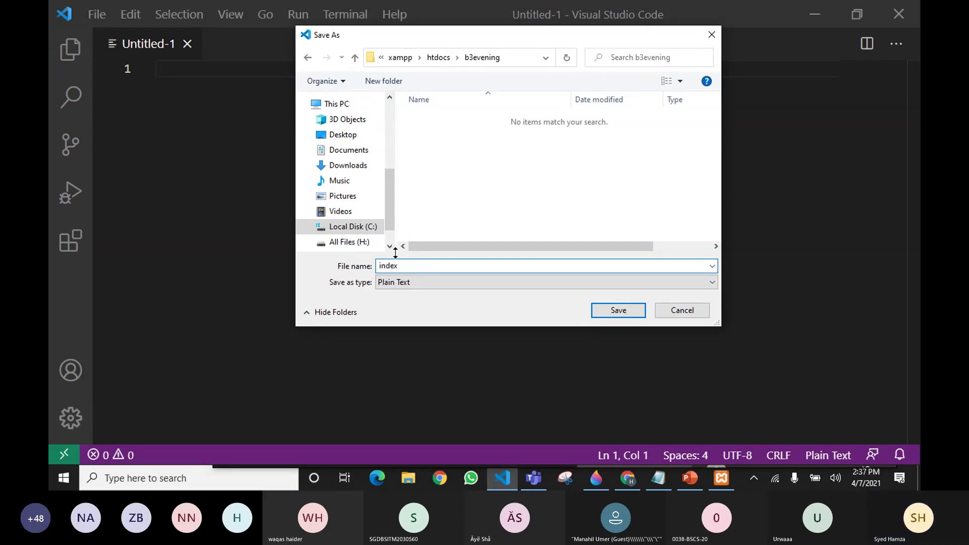
click(435, 283)
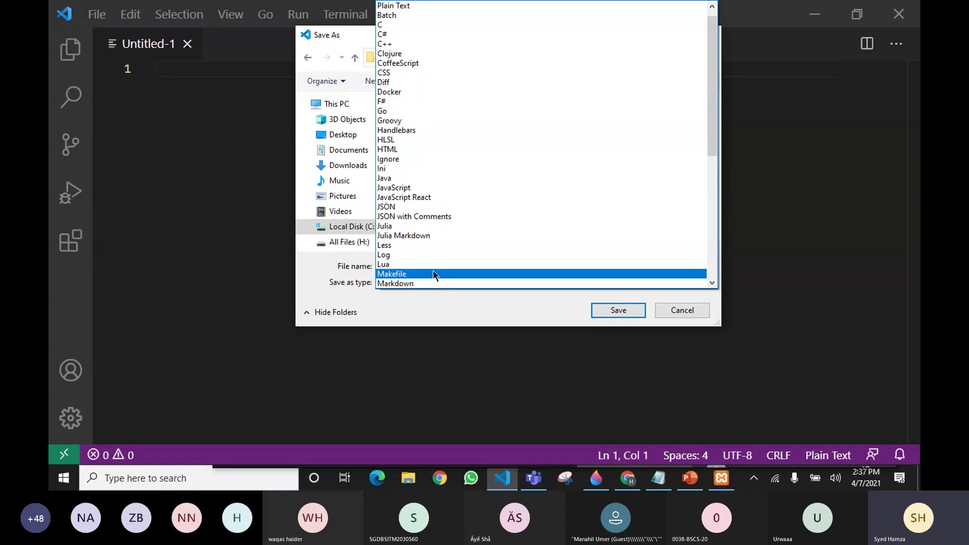
scroll(414, 216, down, 1)
scroll(414, 212, up, 2)
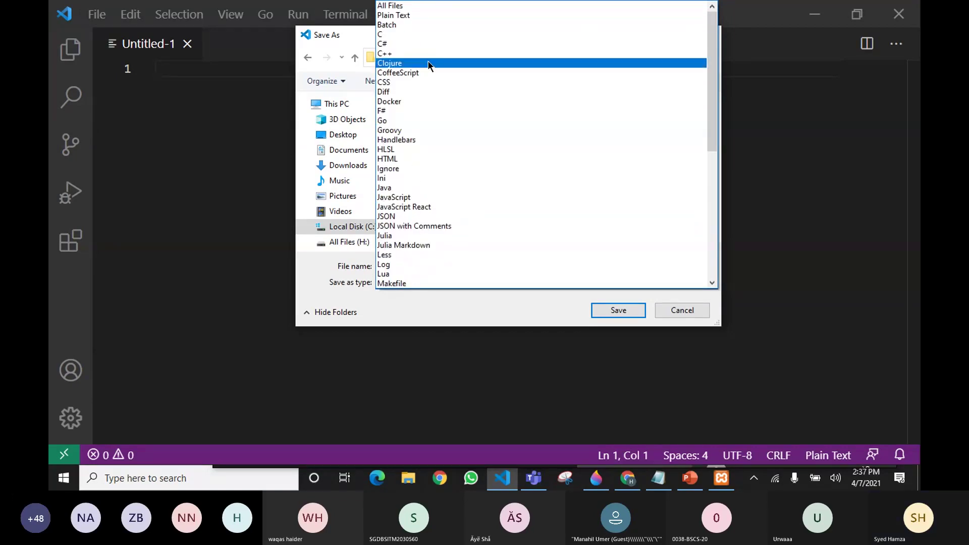
scroll(425, 63, down, 7)
scroll(417, 185, down, 2)
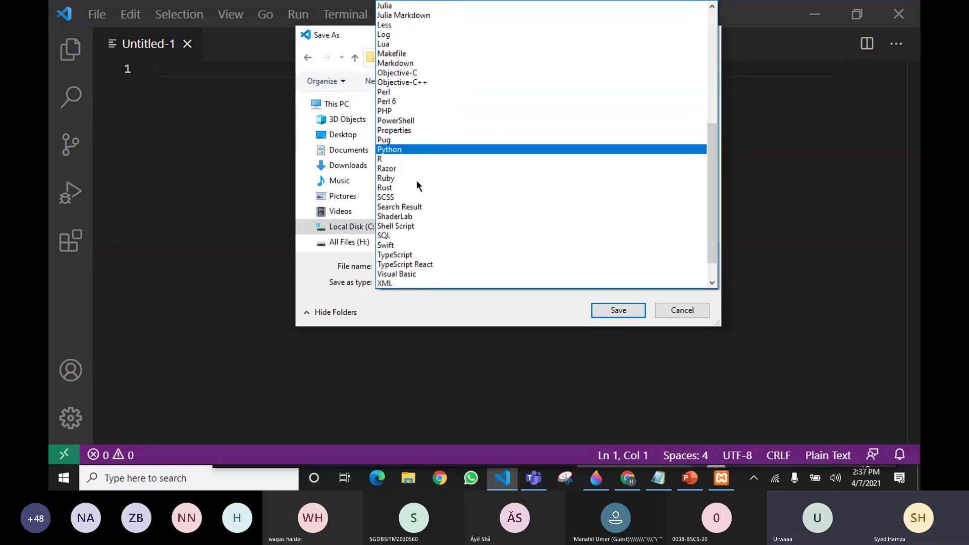
scroll(417, 185, up, 6)
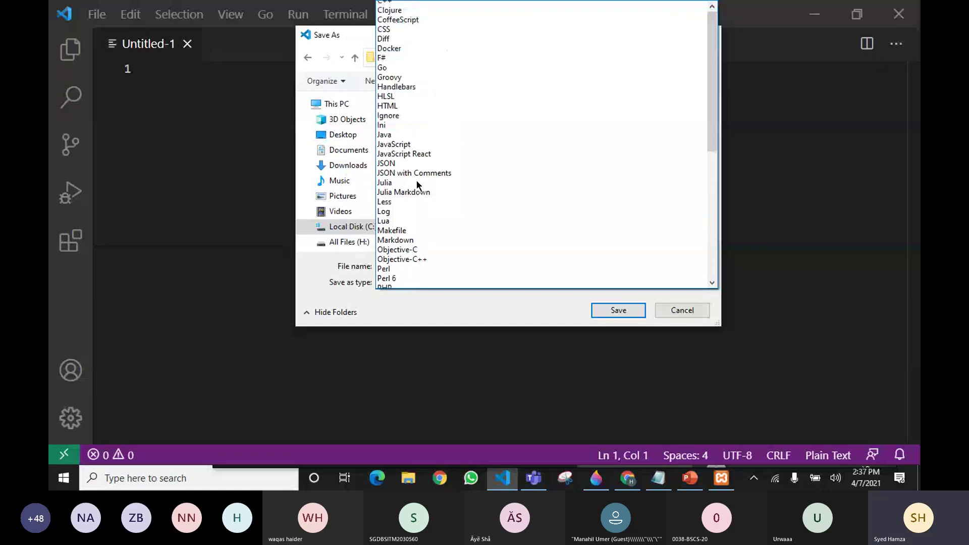
scroll(417, 180, up, 2)
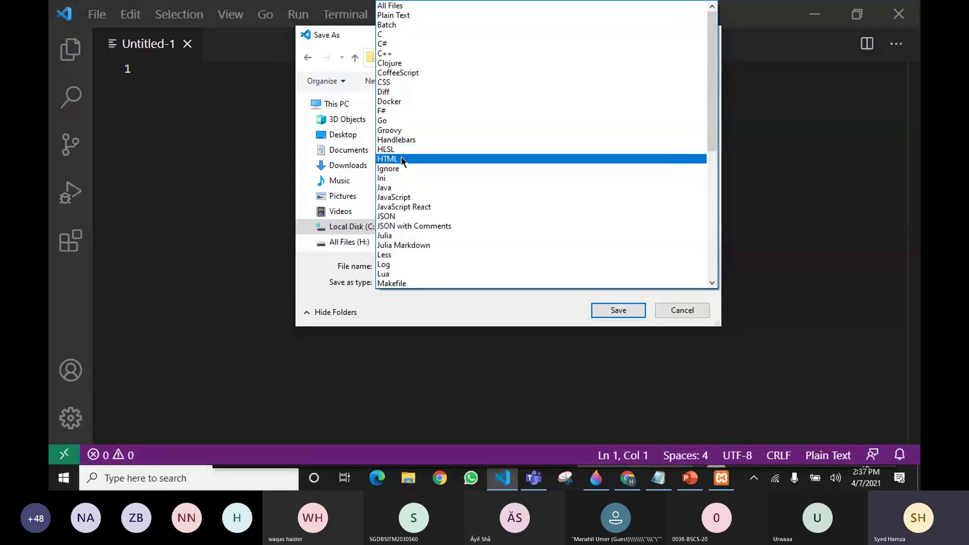
click(402, 160)
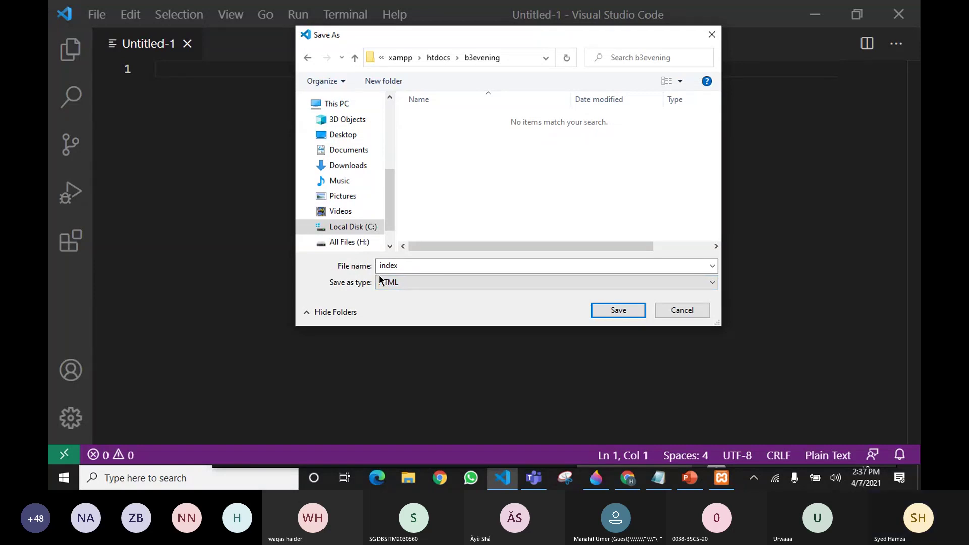
Step: Look at the Teams meeting window once more and go back to saving the index file
click(398, 267)
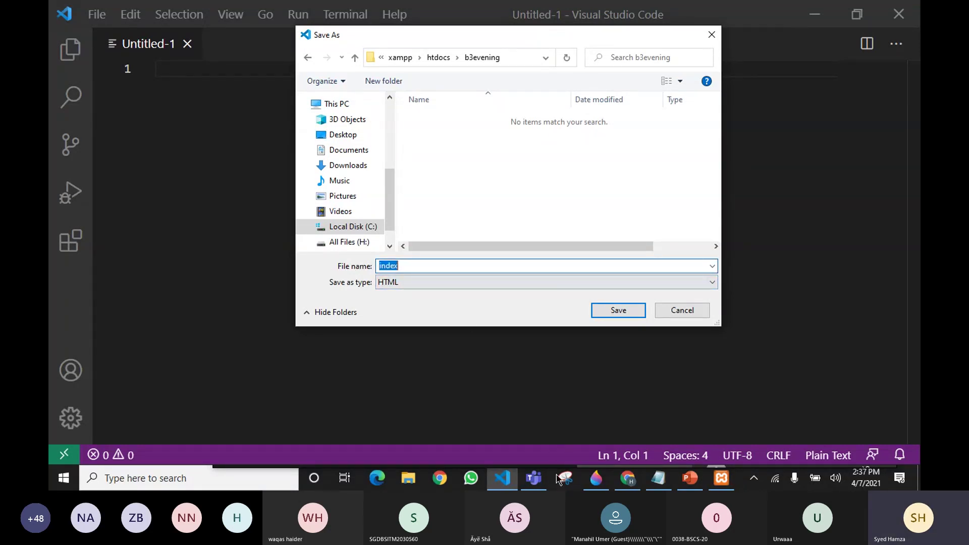
mouse_move(534, 479)
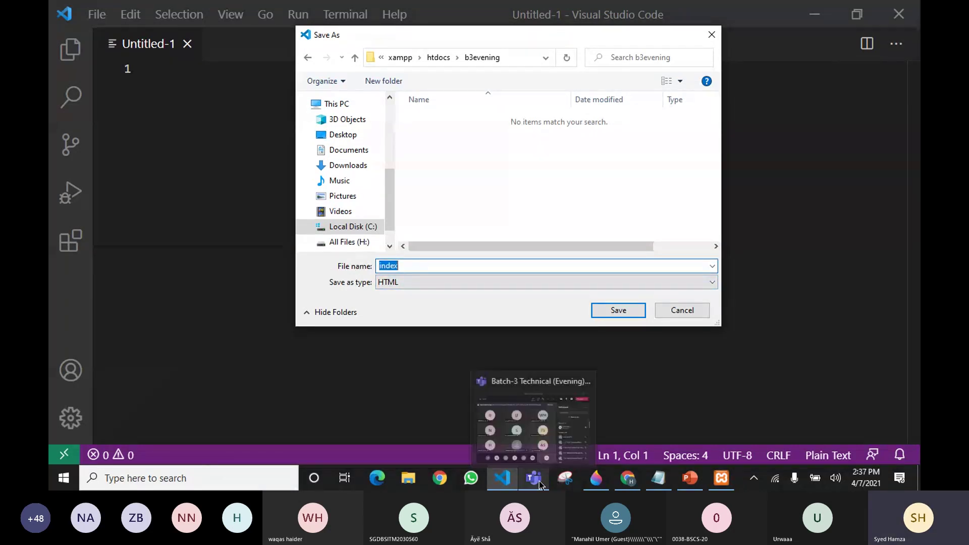
click(559, 434)
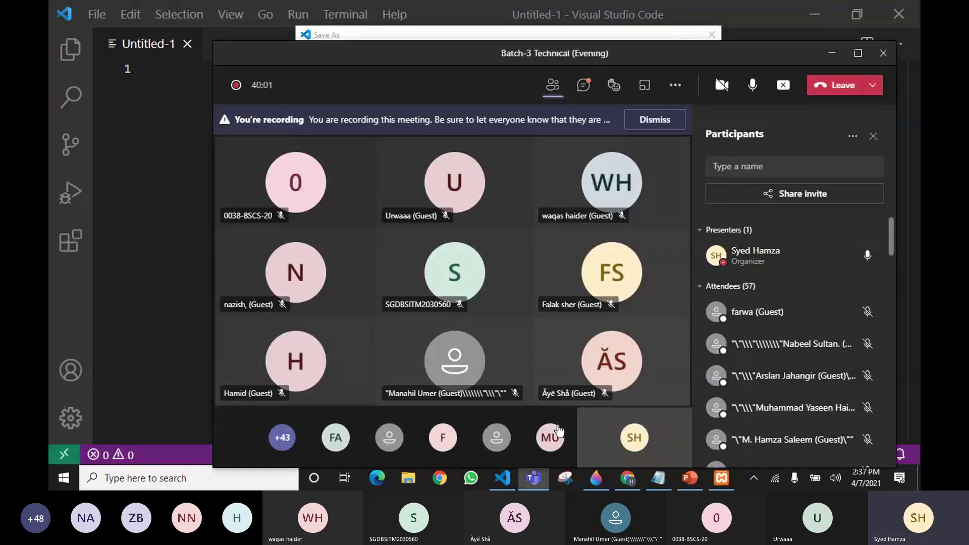
mouse_move(559, 432)
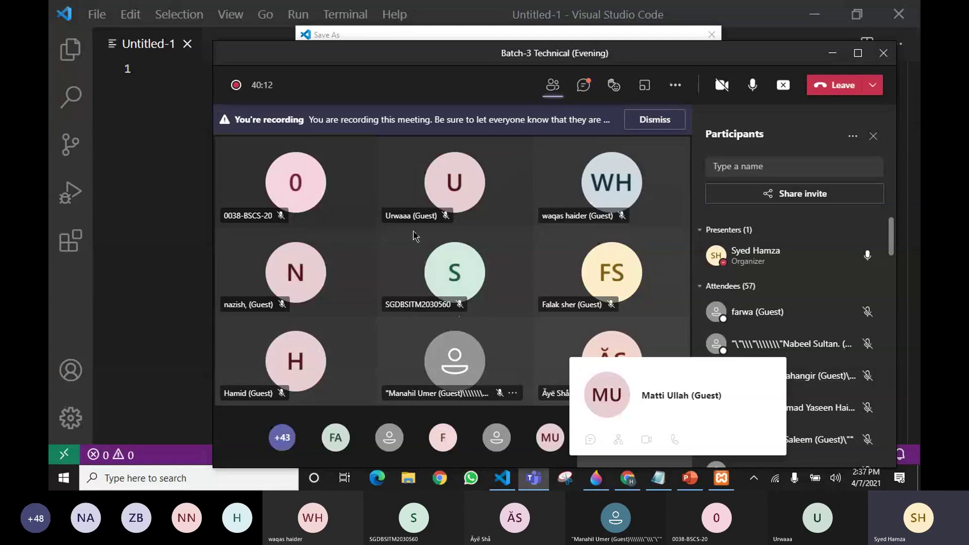
click(370, 36)
Step: Re-enter index as the file name and save the HTML file in the b3evening folder
text(index)
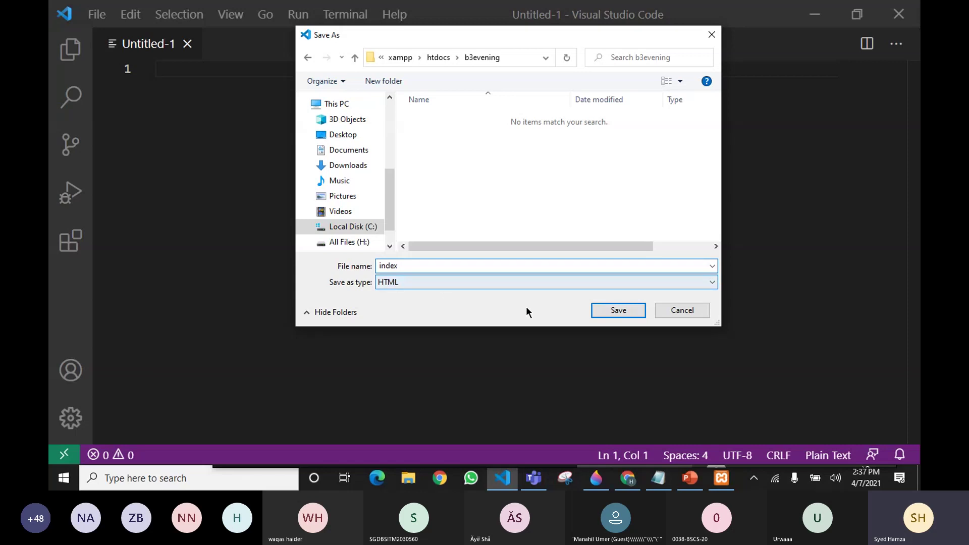
click(620, 312)
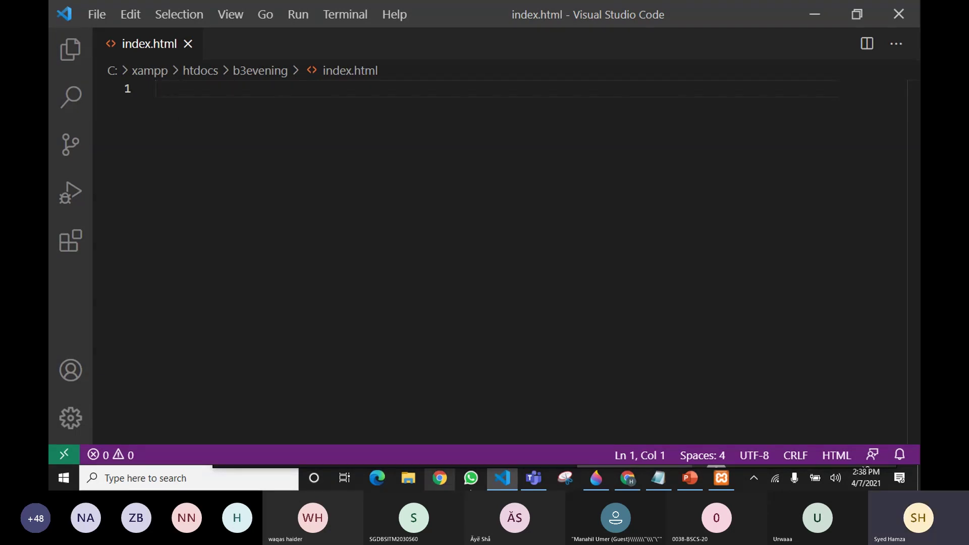
Step: Switch to the Important Instructions file in Notepad and review the save path and the note about creating your own folder in htdocs
mouse_move(628, 478)
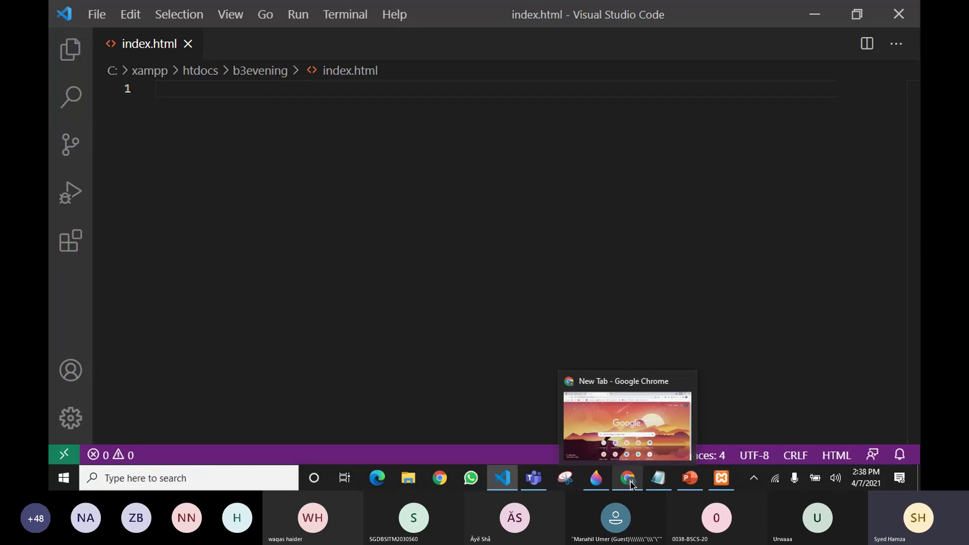
click(634, 428)
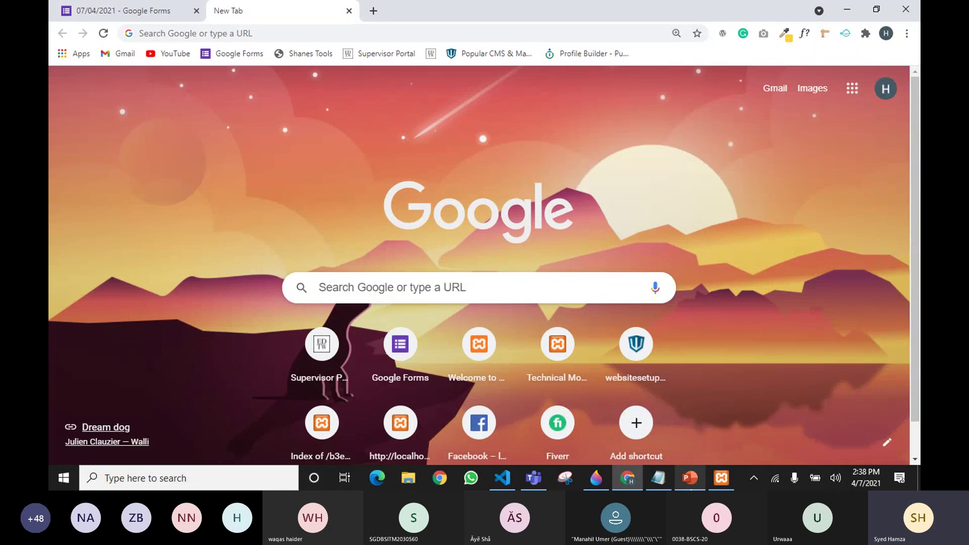
click(658, 478)
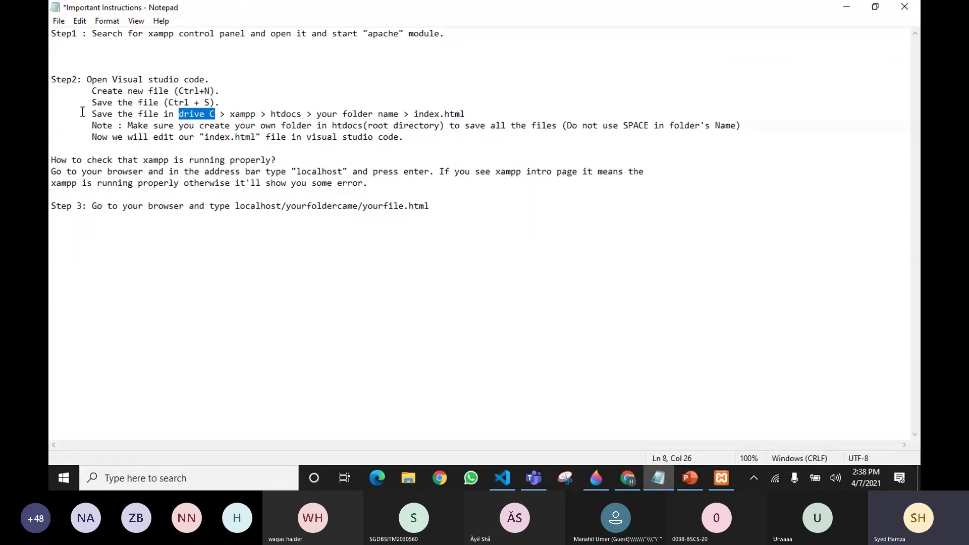
drag(90, 114, 436, 111)
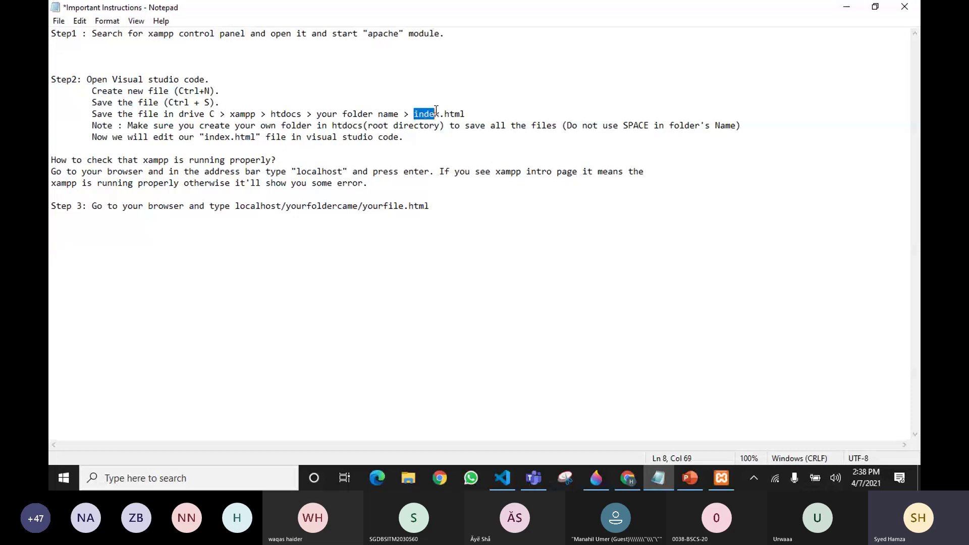
click(486, 116)
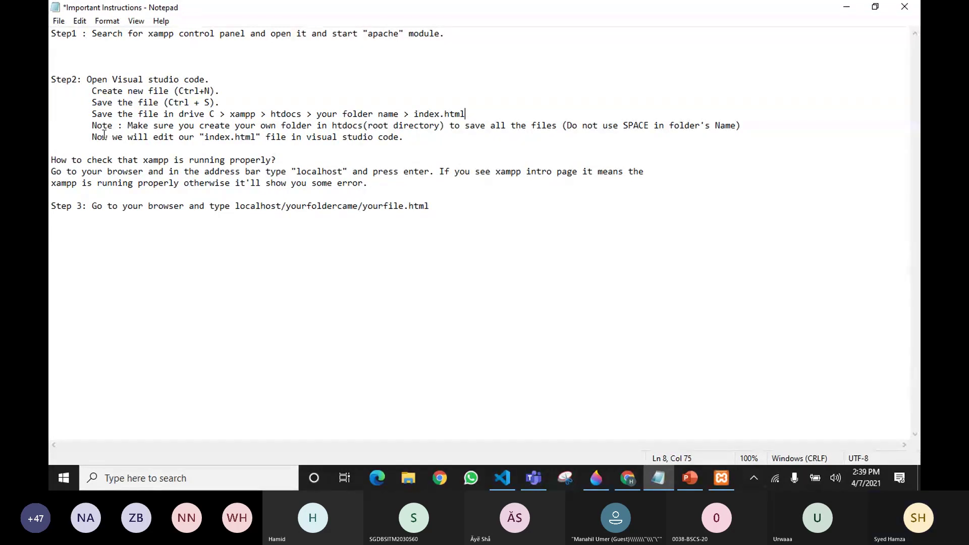
drag(91, 125, 109, 127)
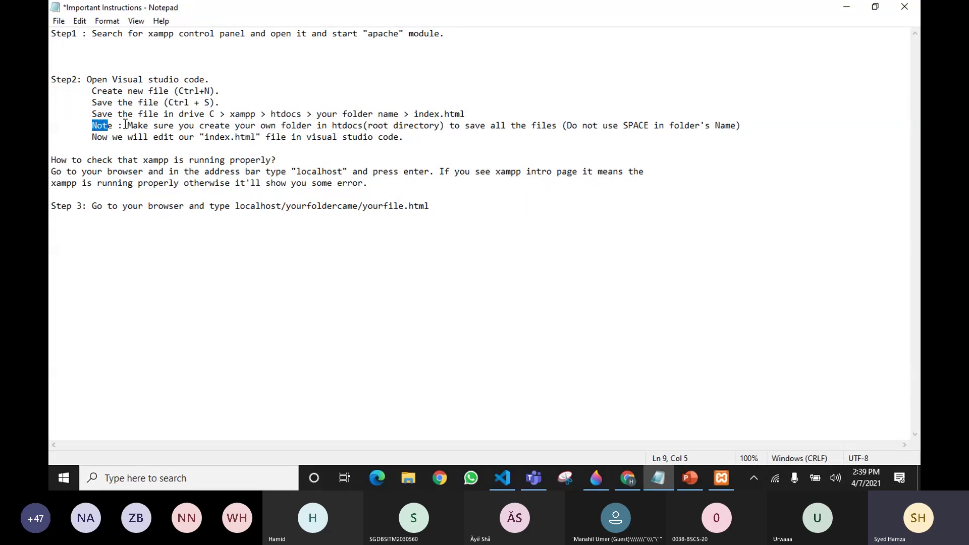
click(263, 126)
drag(264, 125, 363, 127)
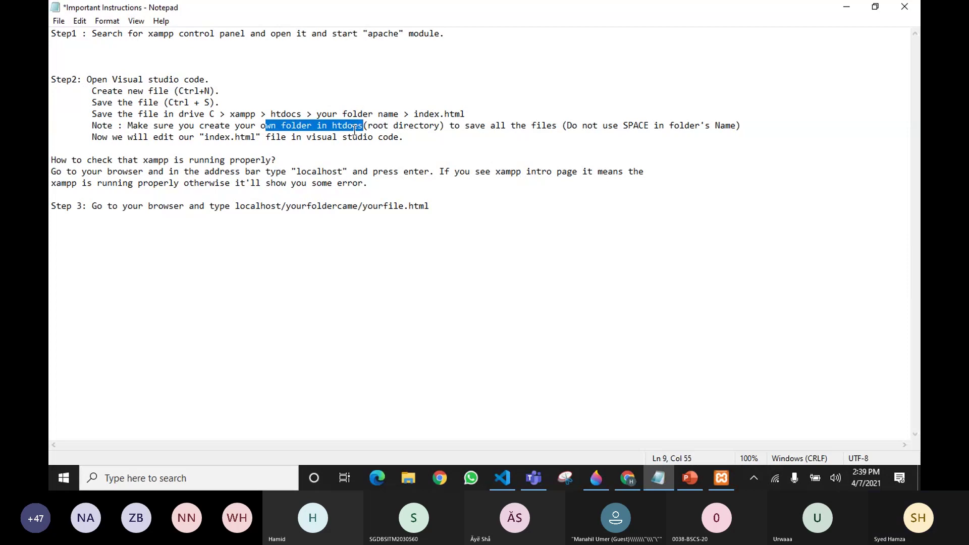
Step: Read the rest of the Step 2 notes on saving files and folder names, with a brief look at index.html in Visual Studio Code
click(353, 135)
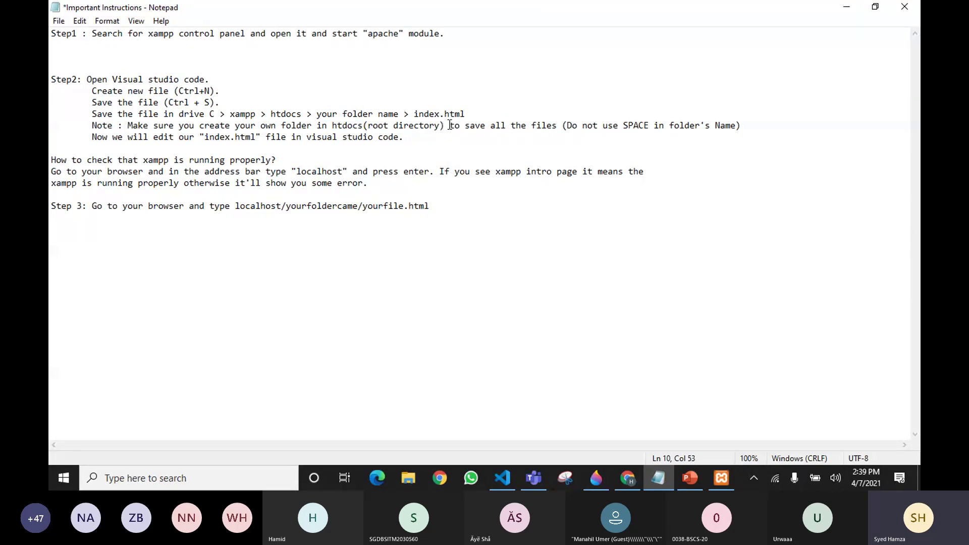
drag(450, 125, 556, 130)
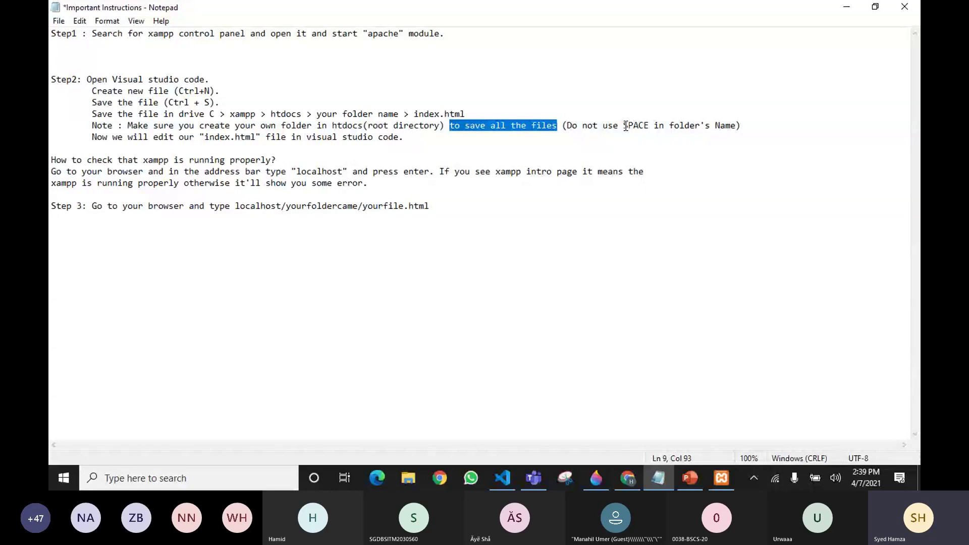
drag(624, 126, 737, 125)
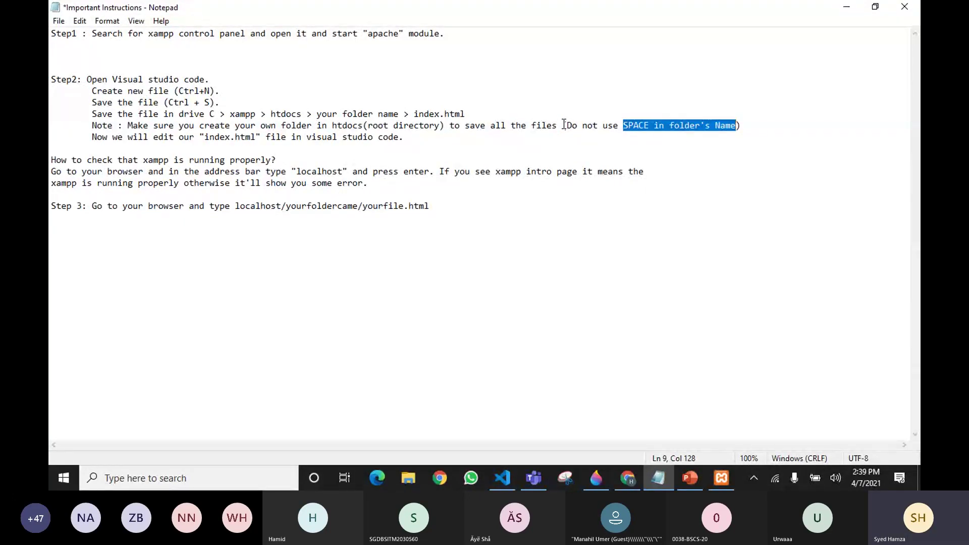
drag(93, 136, 387, 142)
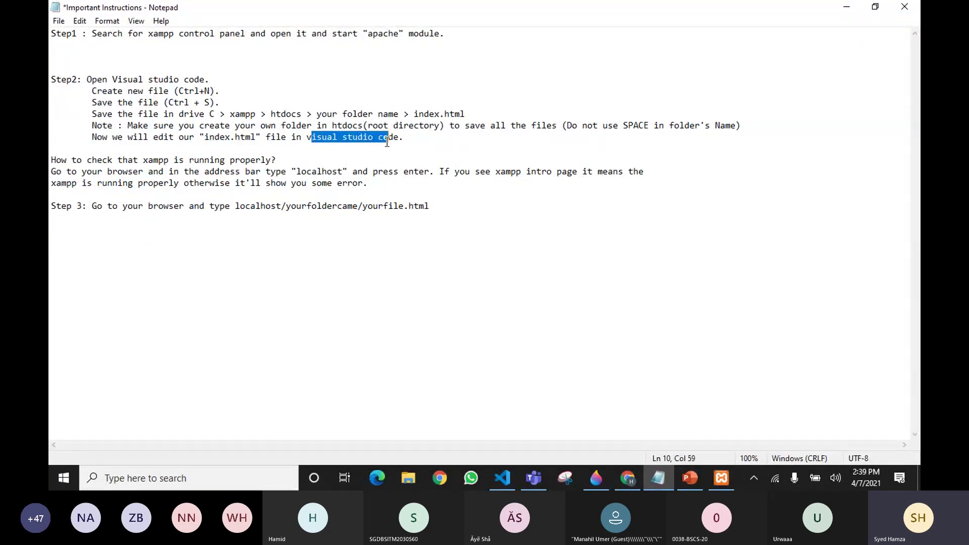
key(alt+Tab)
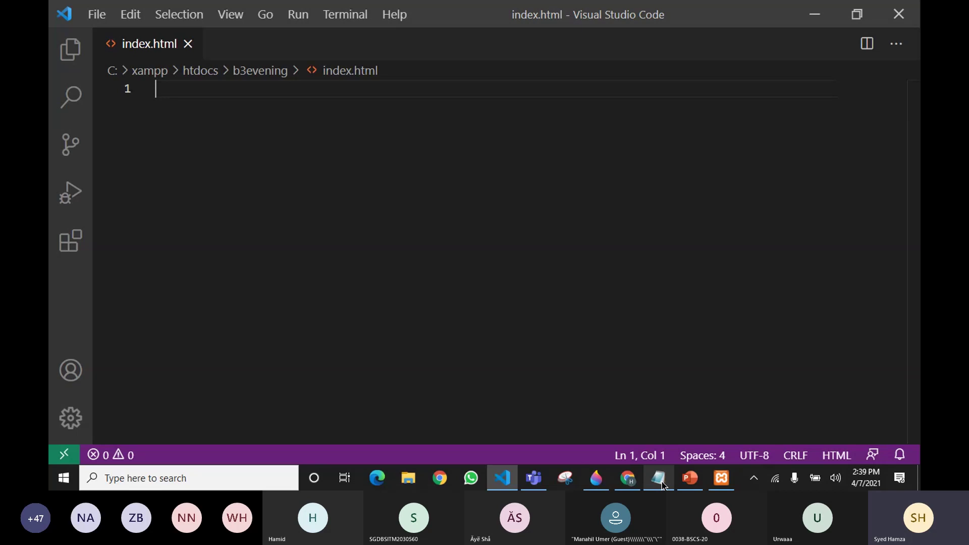
mouse_move(663, 485)
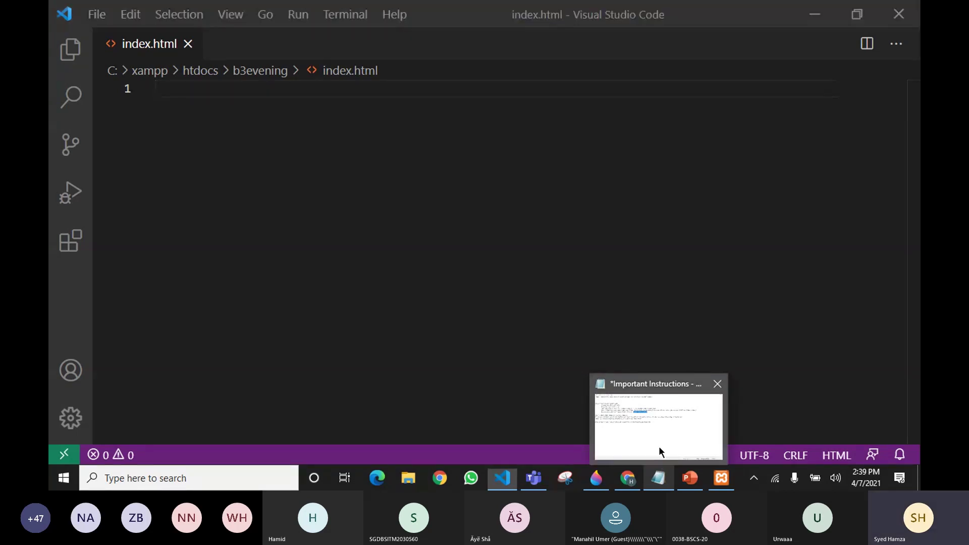
click(659, 447)
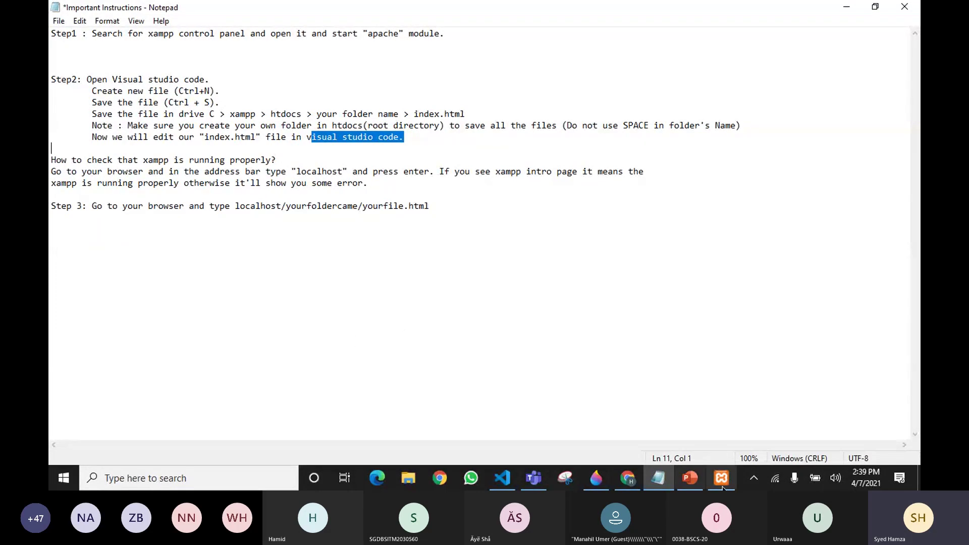
Step: Switch to Chrome, open localhost to check that XAMPP is running, and reset the page zoom to 100%
click(626, 479)
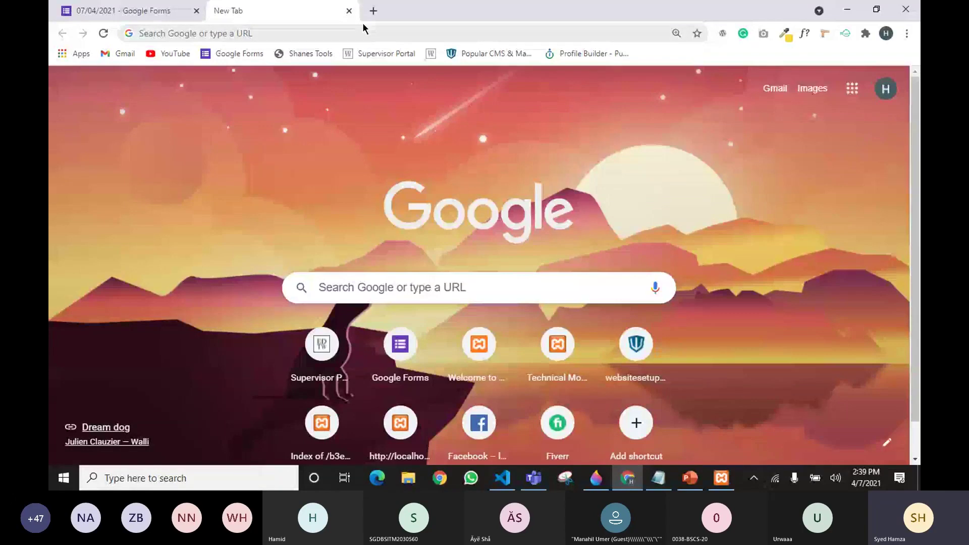
click(412, 33)
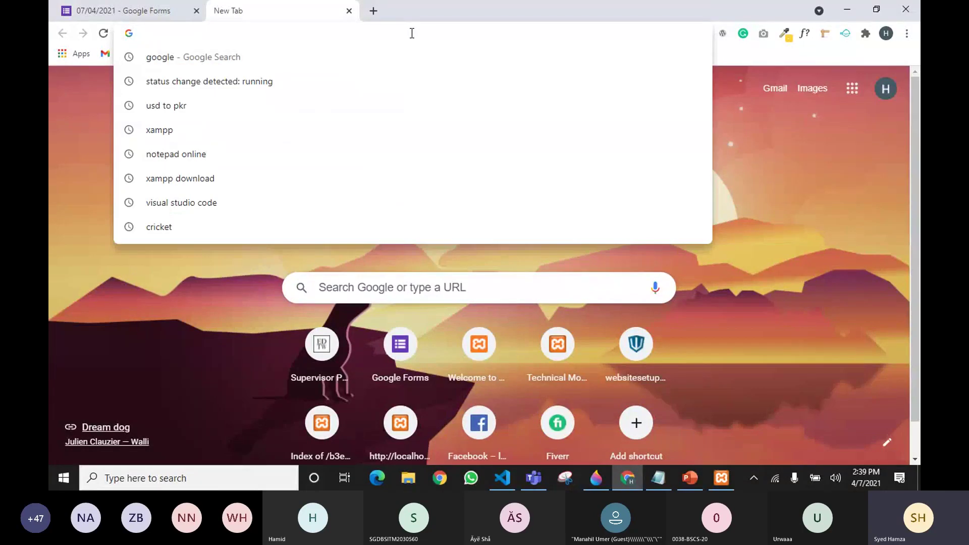
text(l)
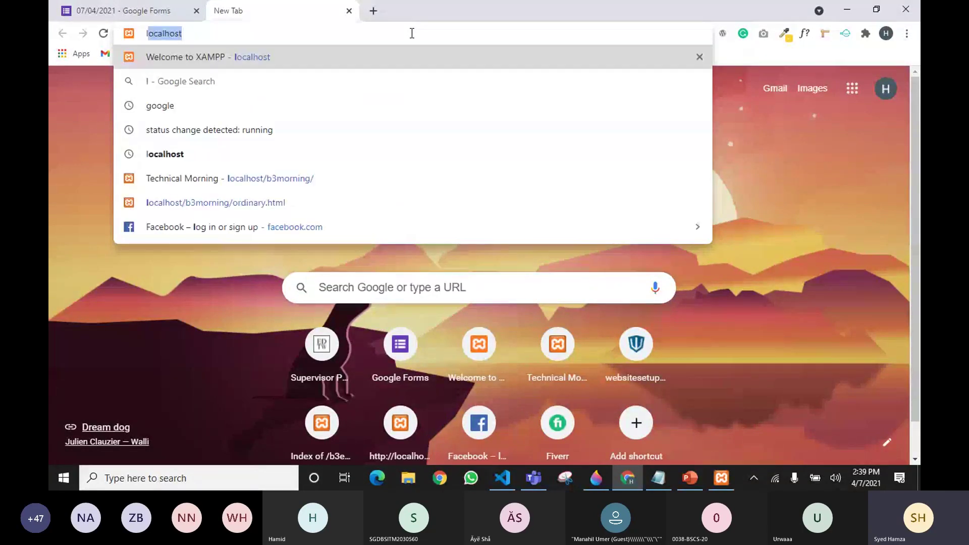
text(ocalhost)
key(Return)
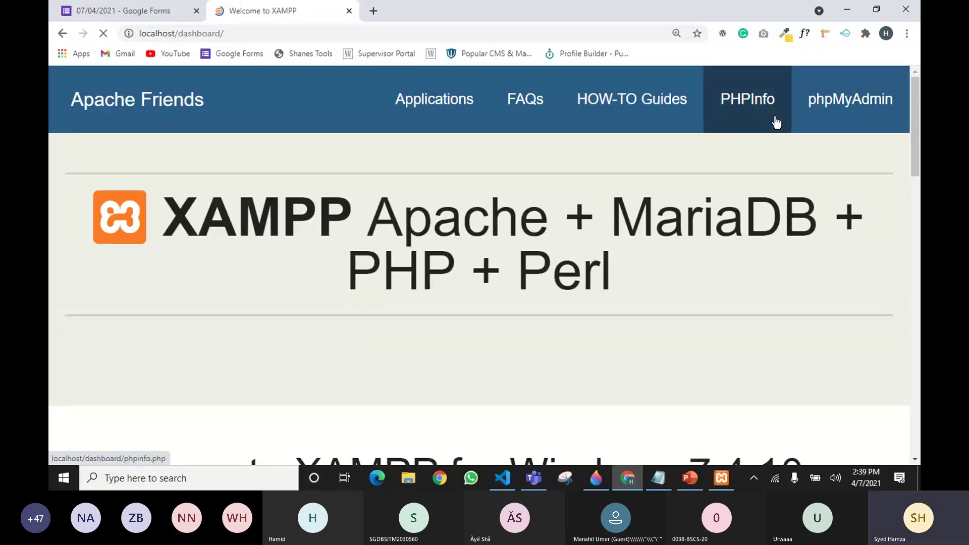
click(677, 33)
click(678, 57)
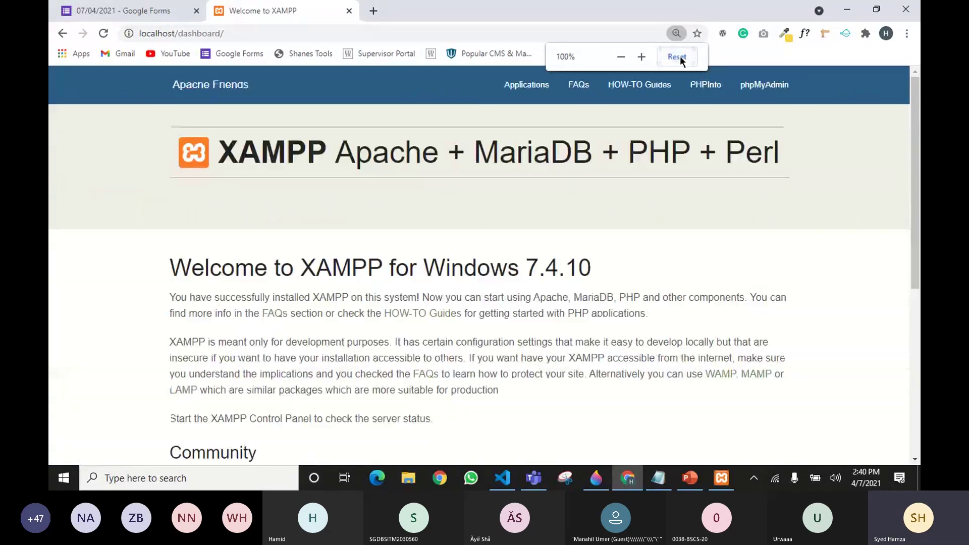
scroll(411, 156, down, 4)
Step: Switch to Notepad and review the instructions on how to check that xampp is running properly
key(alt+Tab)
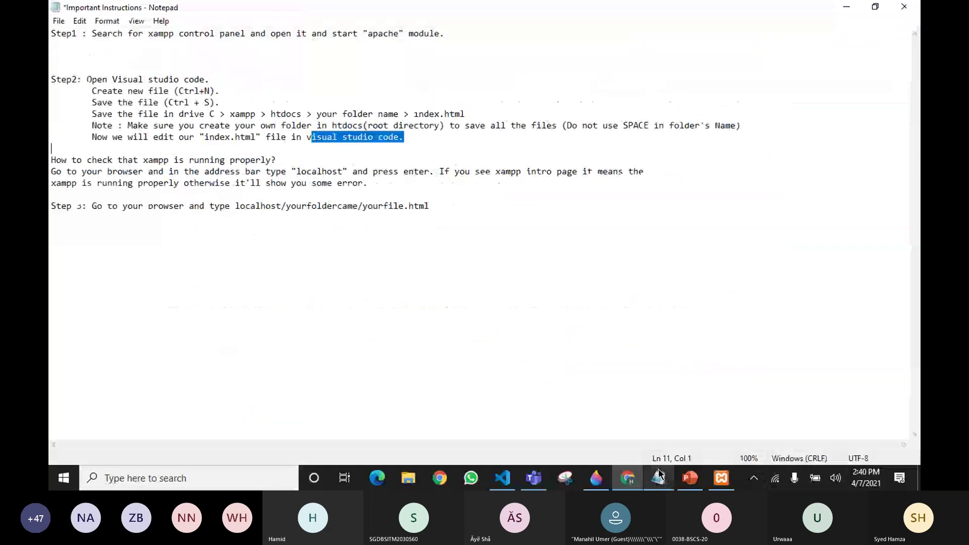
drag(51, 172, 659, 181)
click(174, 174)
click(266, 172)
click(658, 181)
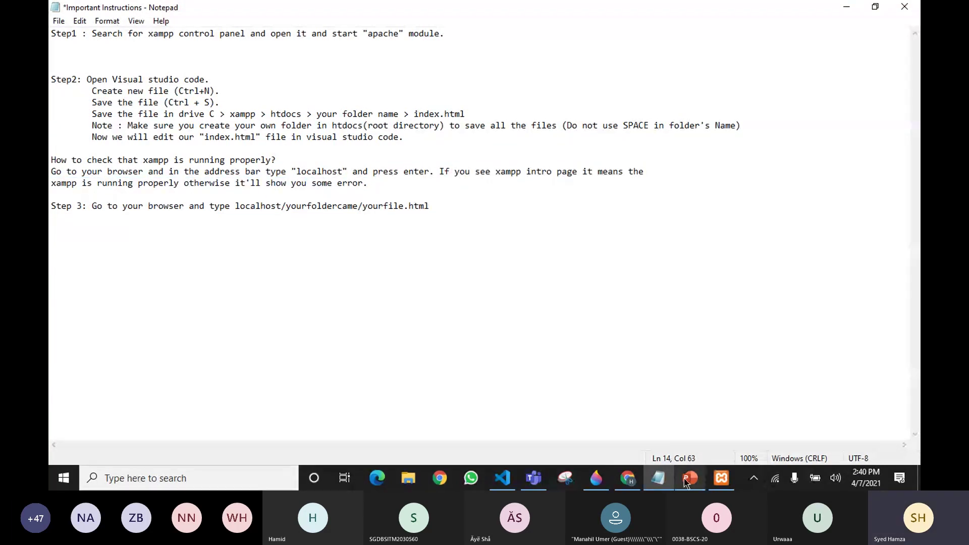
Step: Switch to Chrome and look over the XAMPP welcome page, from its headings to the Bitnami section
click(631, 487)
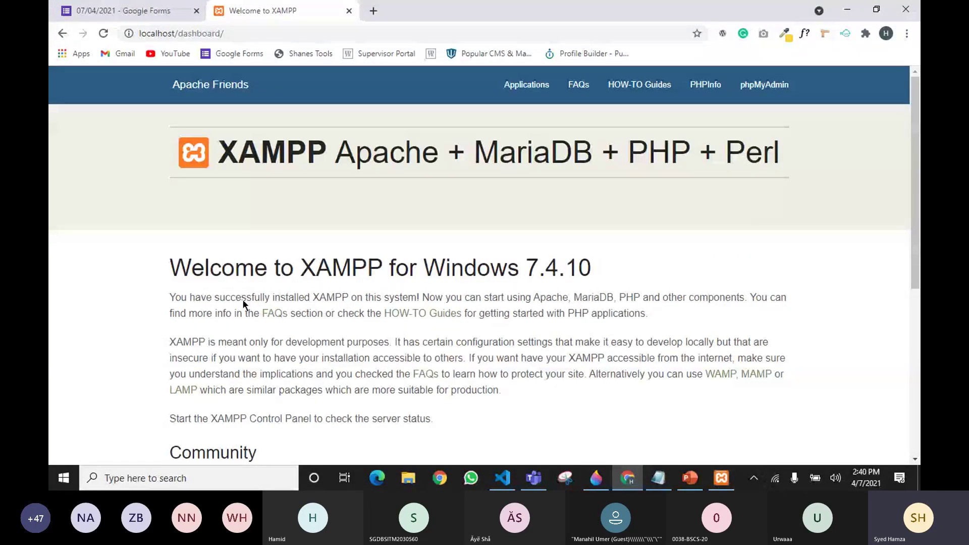
drag(182, 266, 255, 270)
click(255, 269)
drag(242, 148, 629, 152)
scroll(383, 280, down, 4)
scroll(384, 279, down, 1)
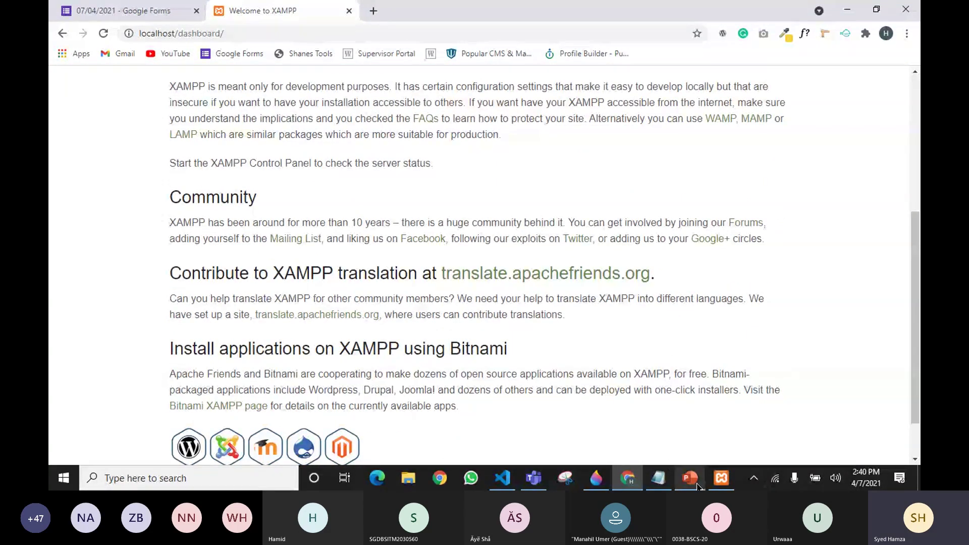
Step: Switch to Notepad and review Step 3 about the localhost address with the folder and file name
click(654, 485)
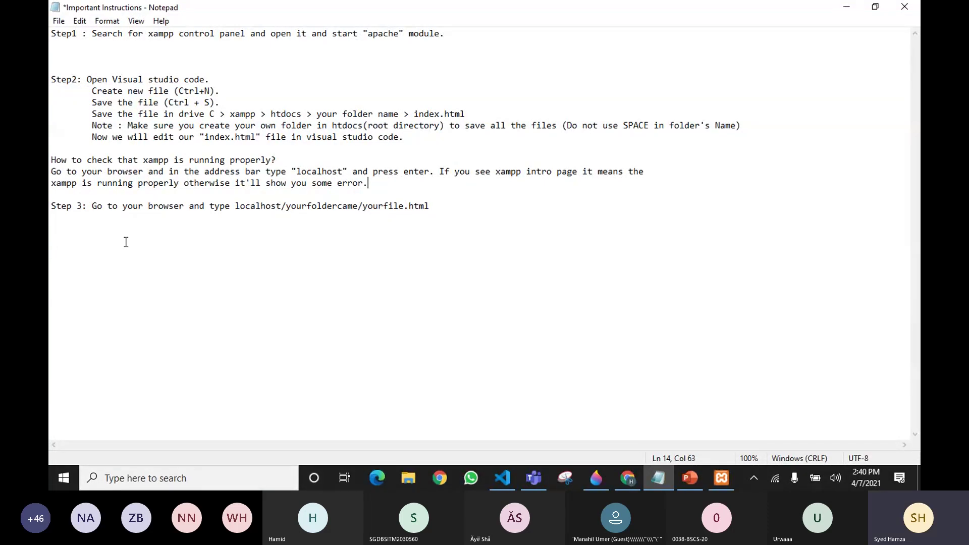
drag(92, 206, 456, 207)
click(287, 204)
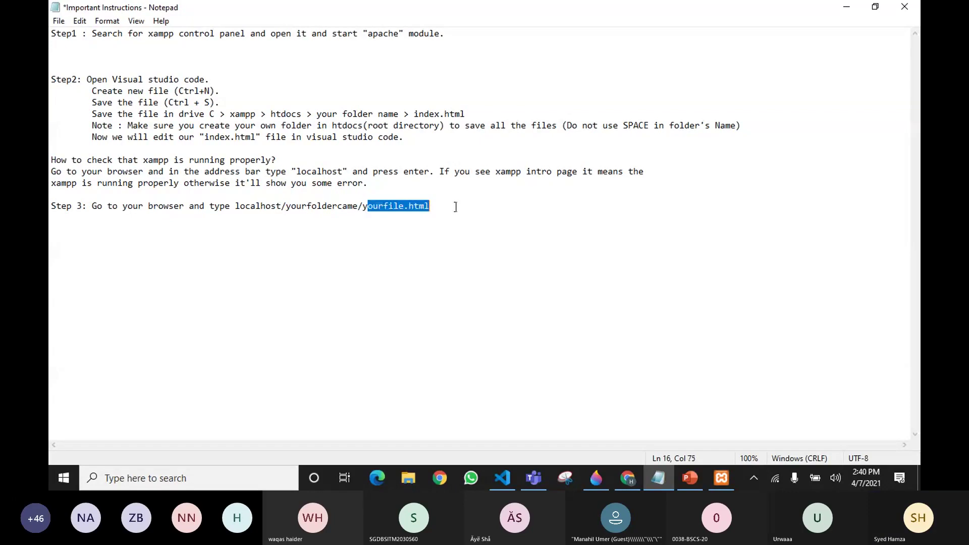
click(481, 213)
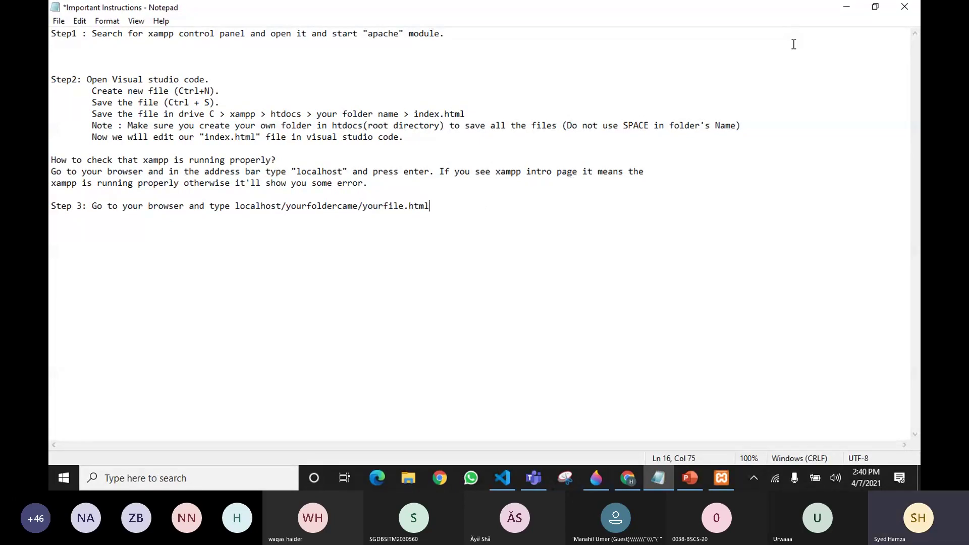
Step: Return to Chrome and enter the address localhost/b3evening/index.html in a new tab
click(847, 7)
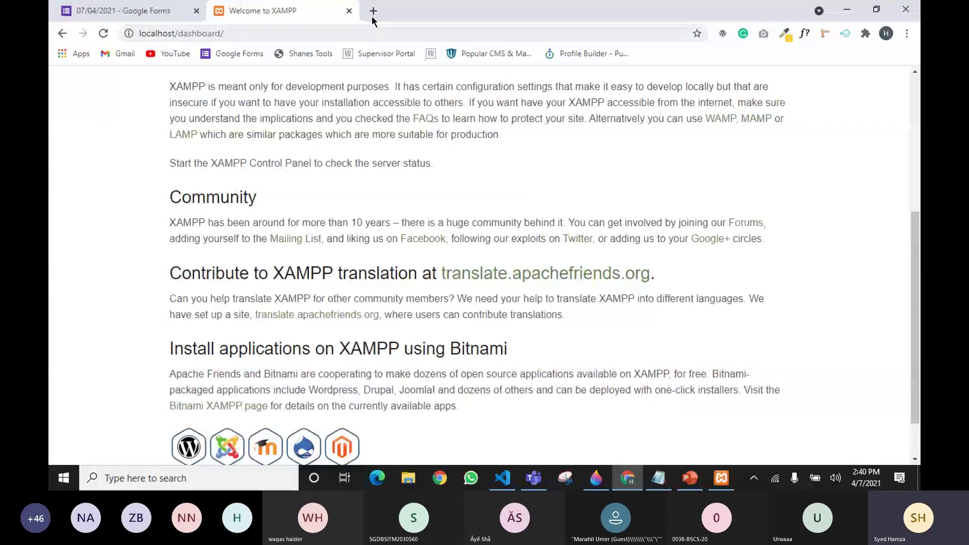
click(378, 14)
text(lo)
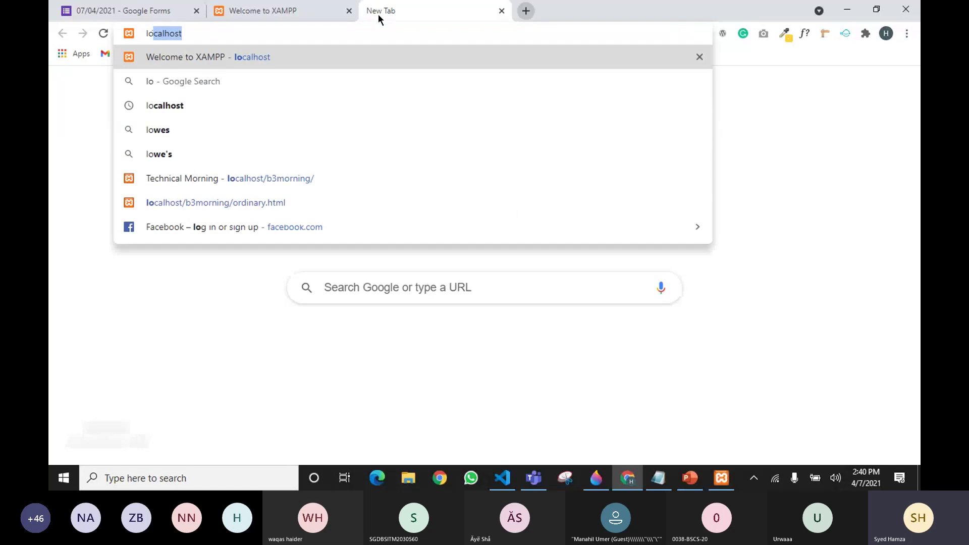
text(ca)
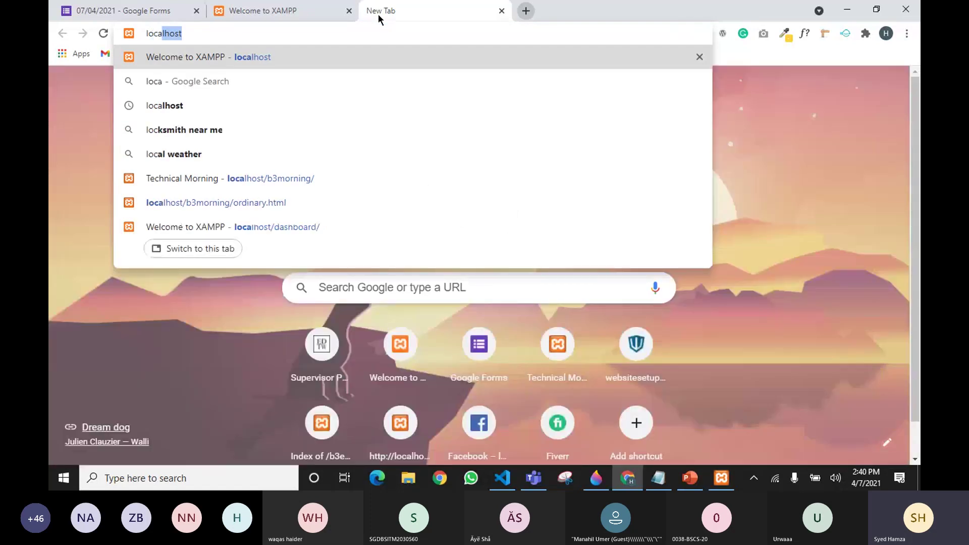
text(l)
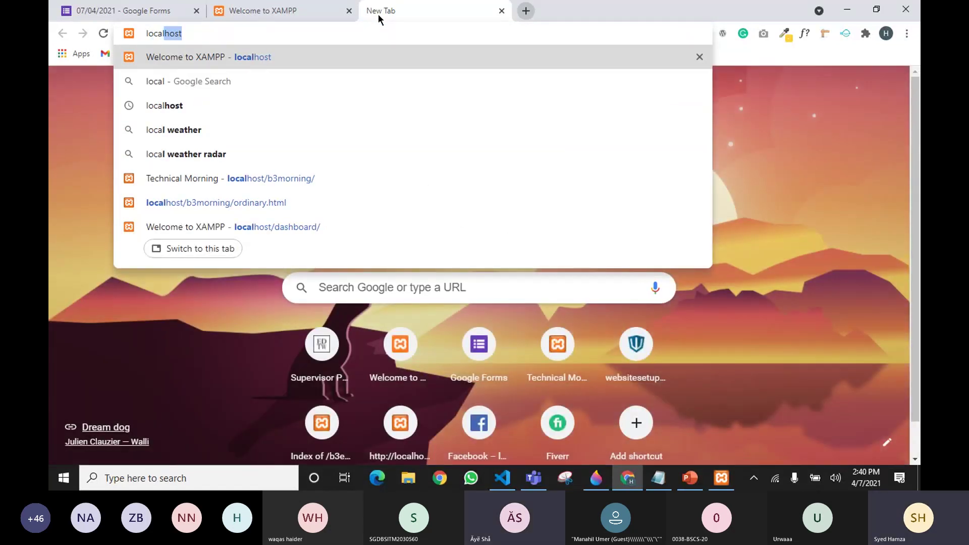
text(host)
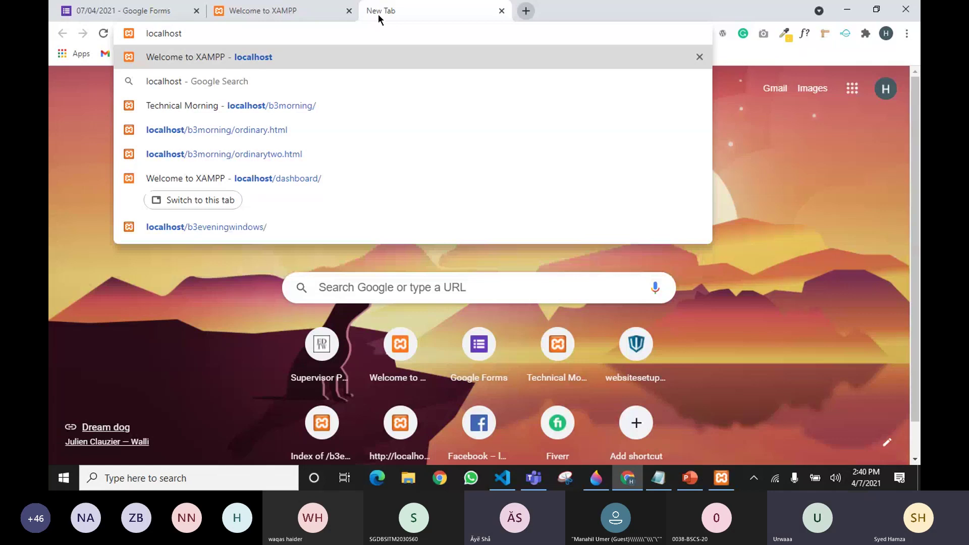
text(/)
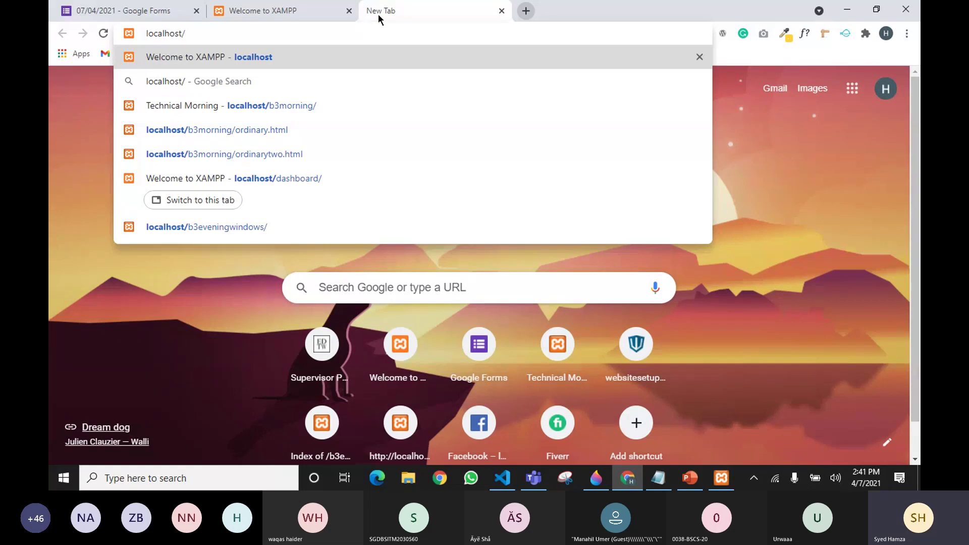
text(b)
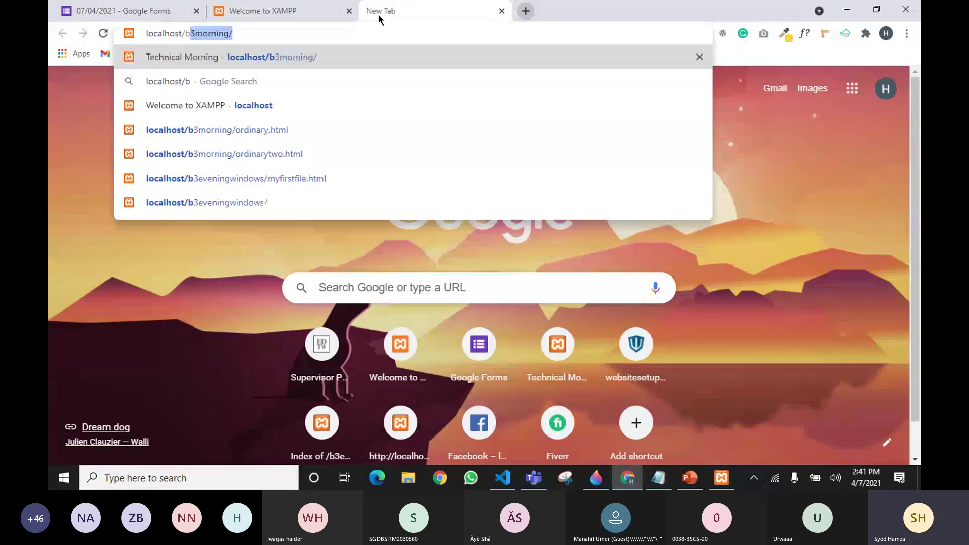
text(3evening/)
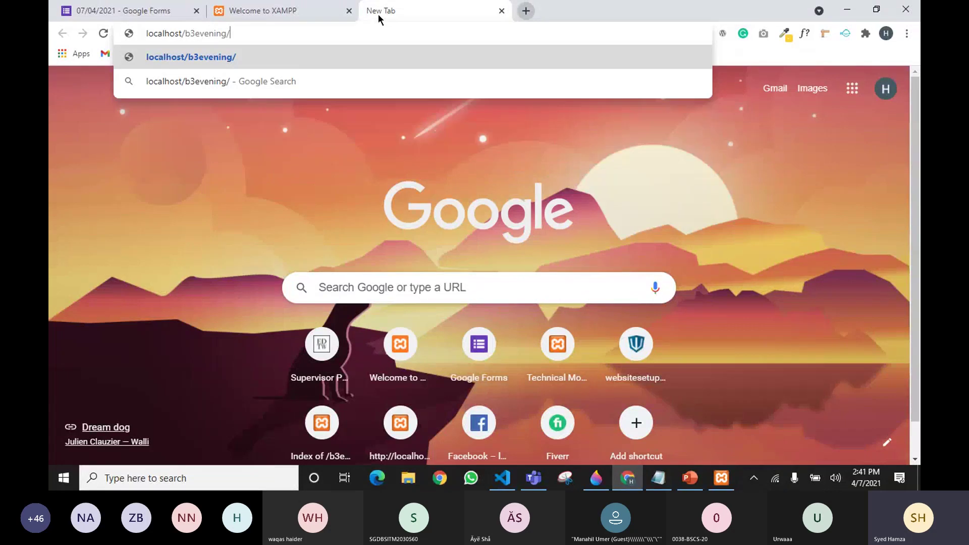
text(index.)
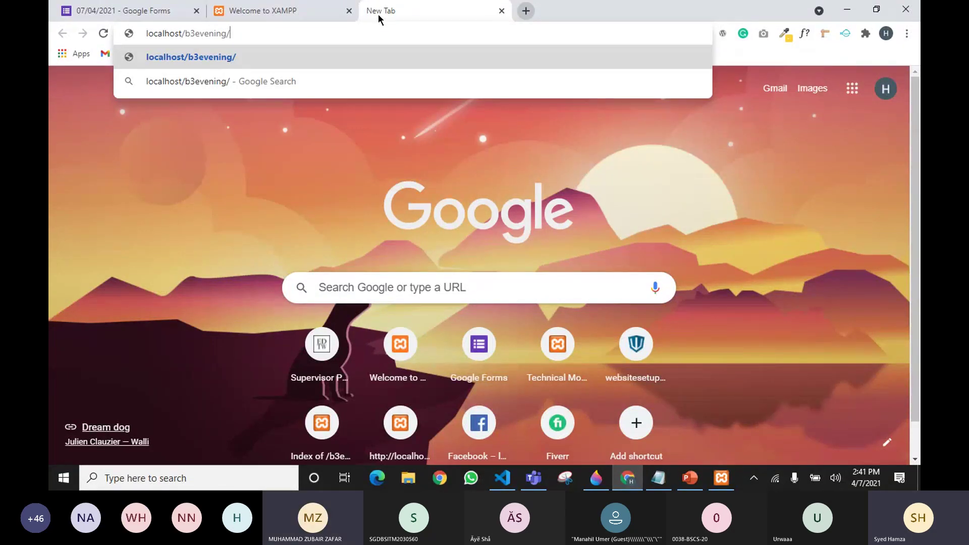
text(html)
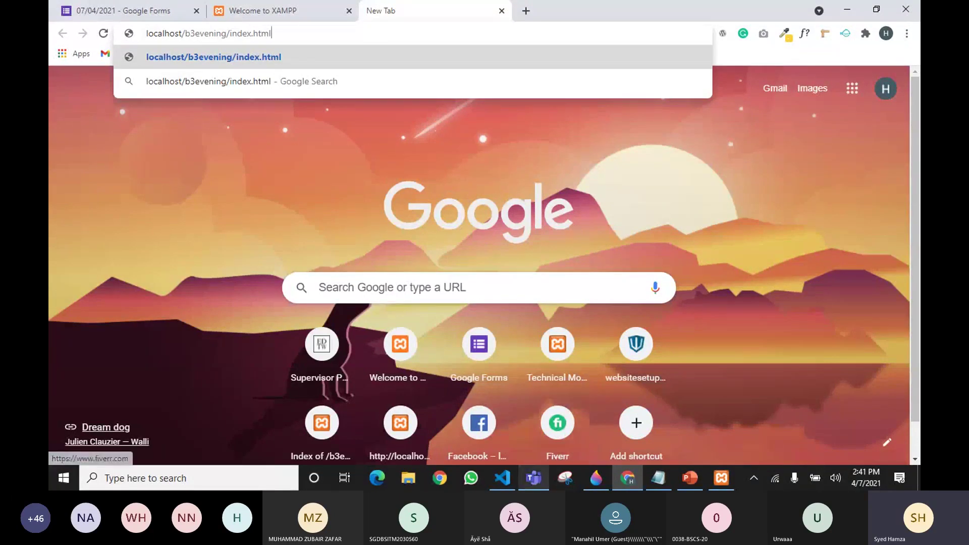
Step: Switch to the Teams meeting, look through the participants list and open the options for the guest who is speaking
mouse_move(534, 478)
click(543, 438)
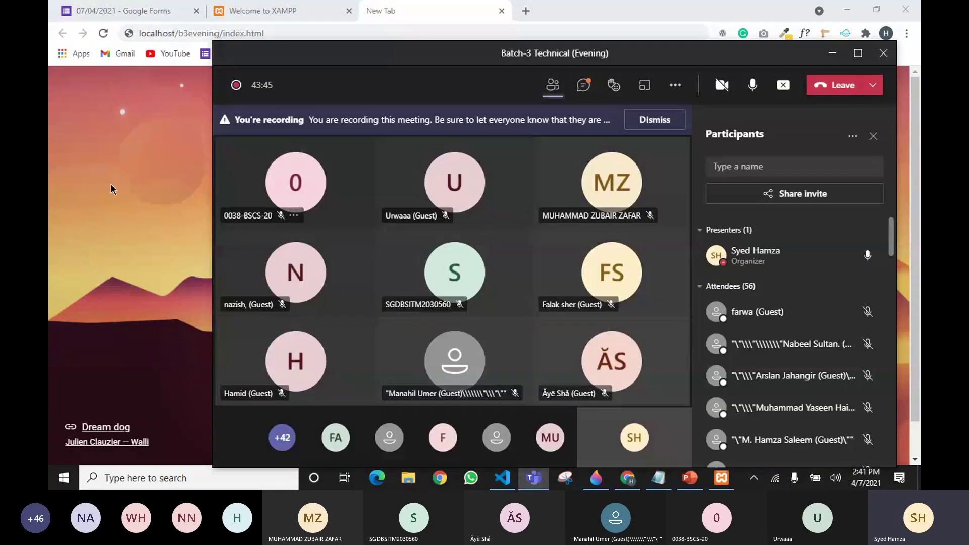
scroll(757, 344, down, 2)
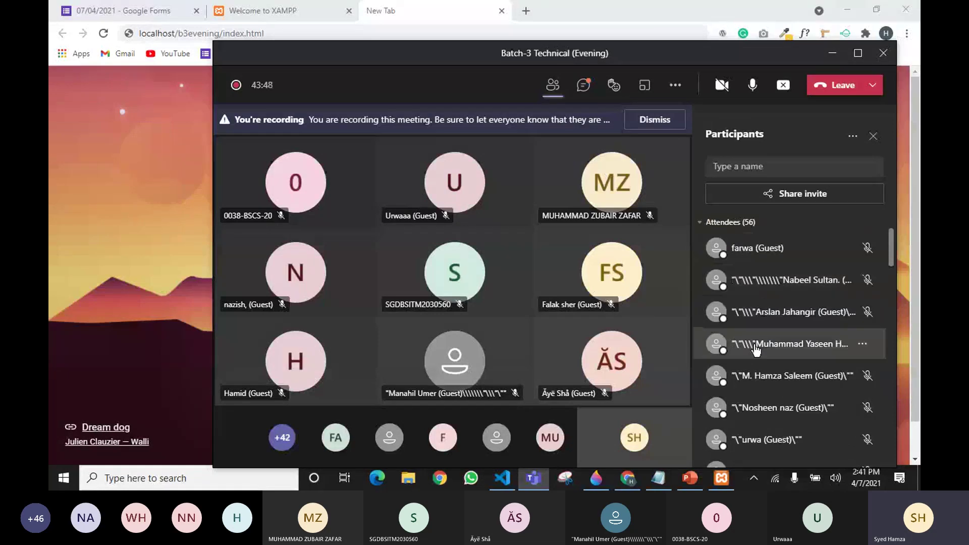
scroll(760, 345, down, 10)
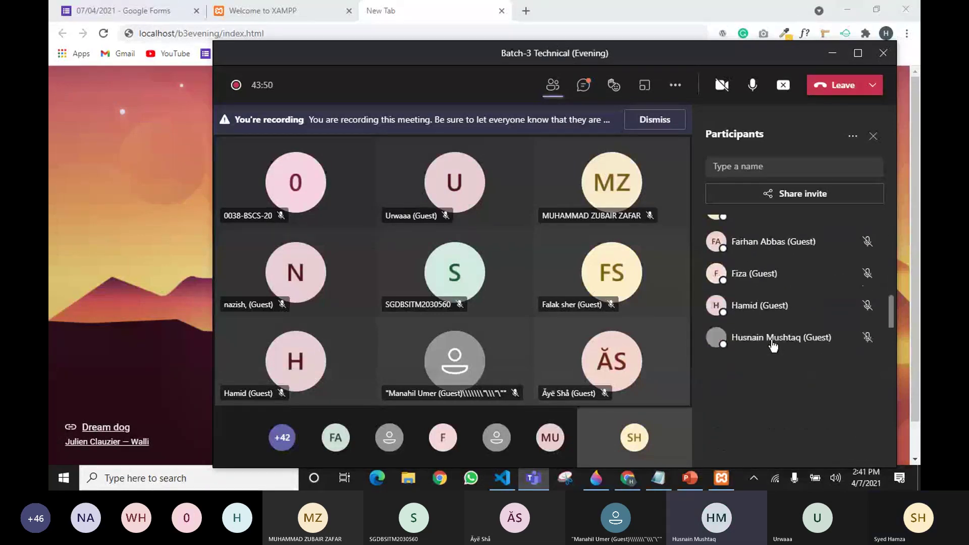
scroll(773, 346, down, 10)
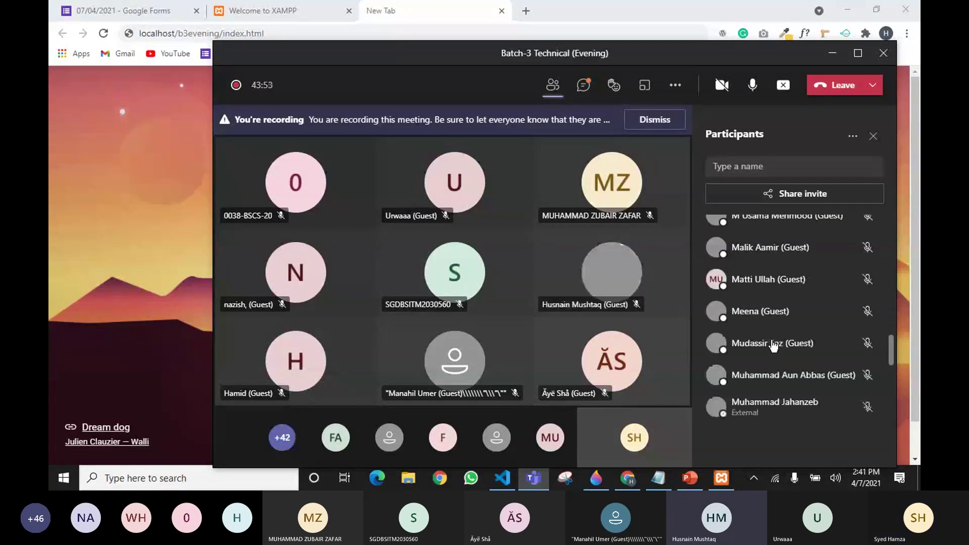
mouse_move(624, 302)
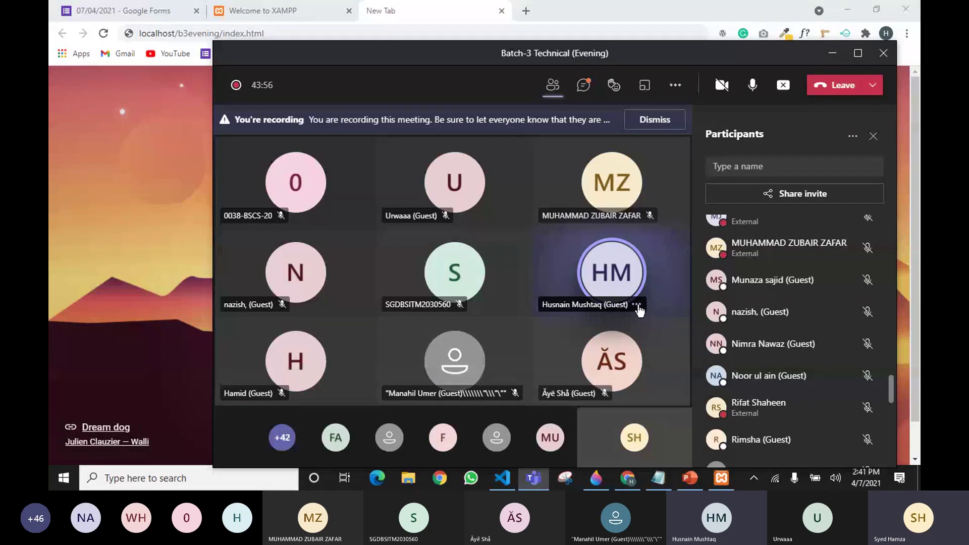
click(638, 305)
click(688, 260)
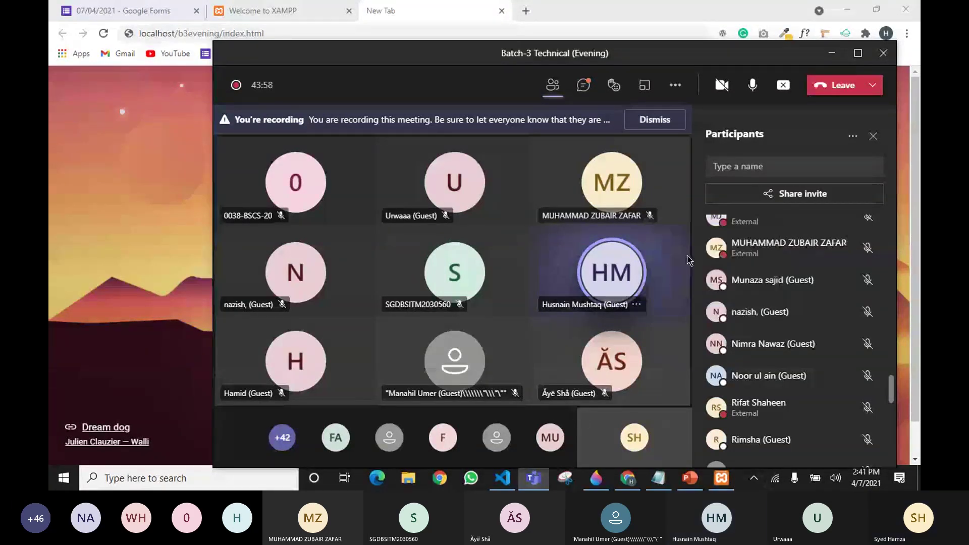
Step: Look through the meeting's participants list from the presenters to the last attendees
scroll(747, 318, up, 5)
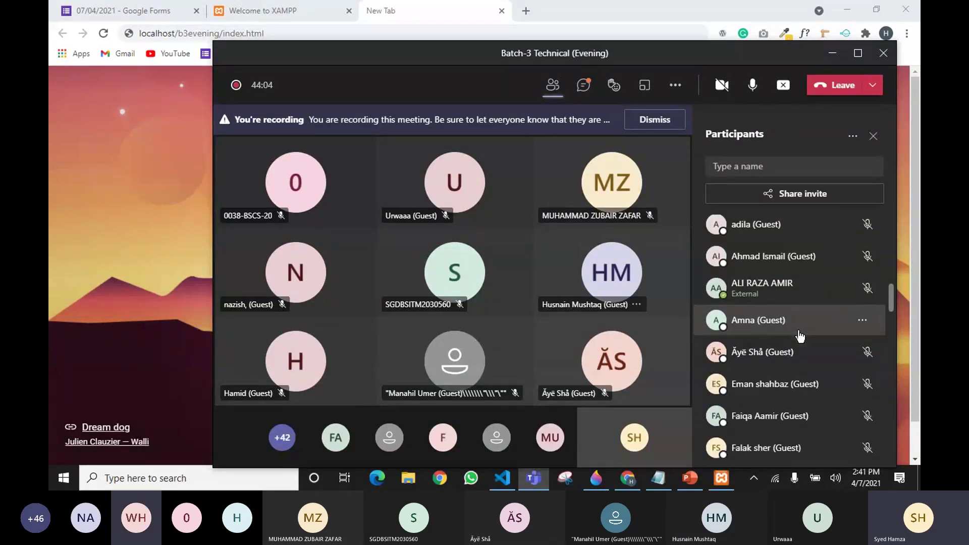
scroll(800, 335, down, 5)
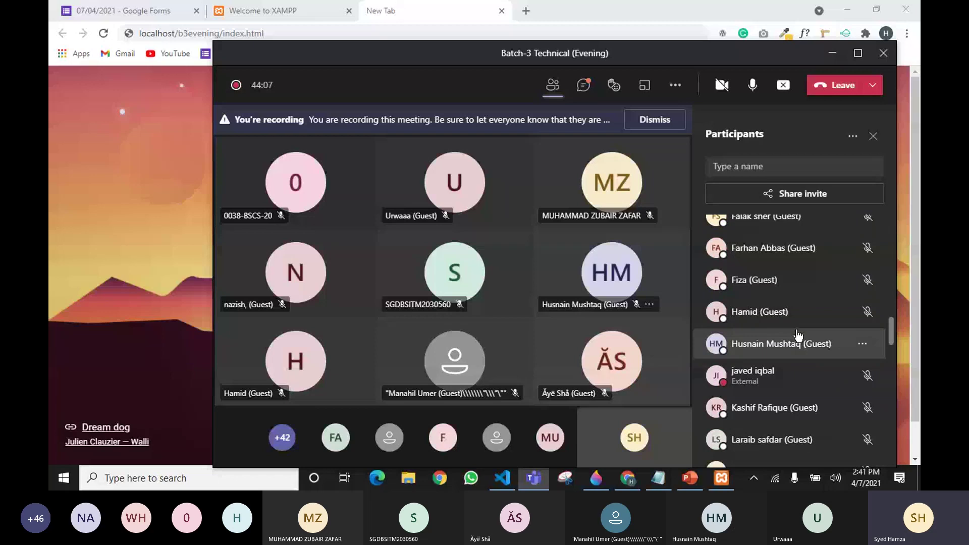
scroll(798, 336, down, 3)
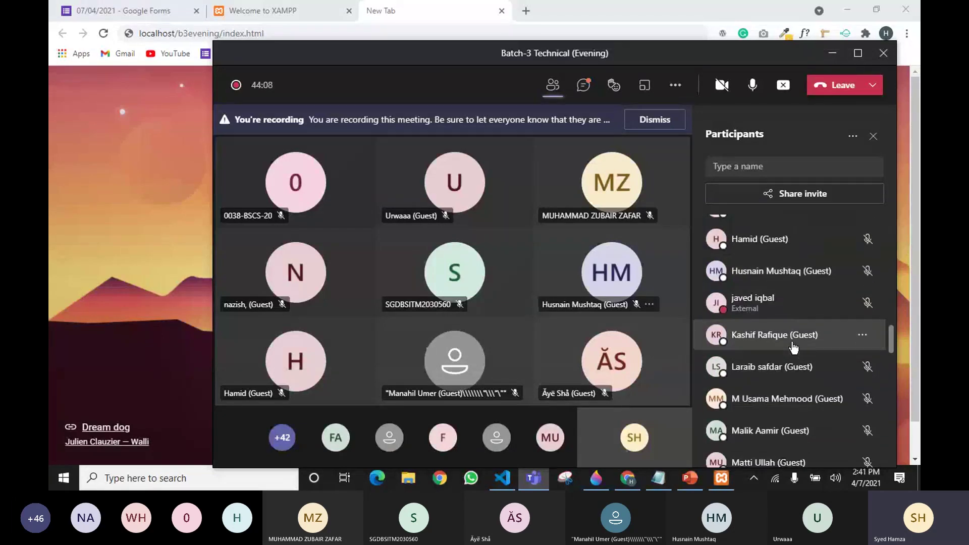
scroll(787, 368, down, 2)
scroll(780, 390, down, 2)
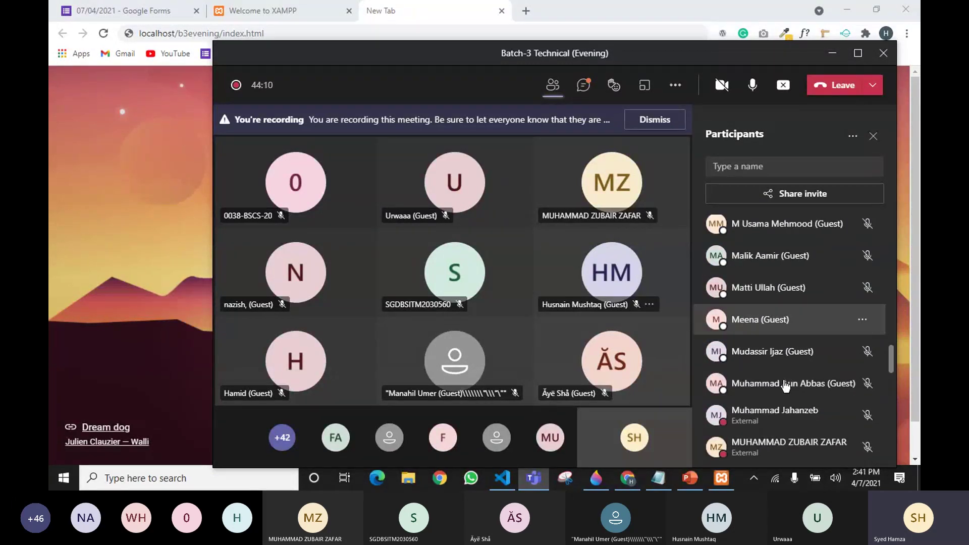
scroll(790, 353, down, 8)
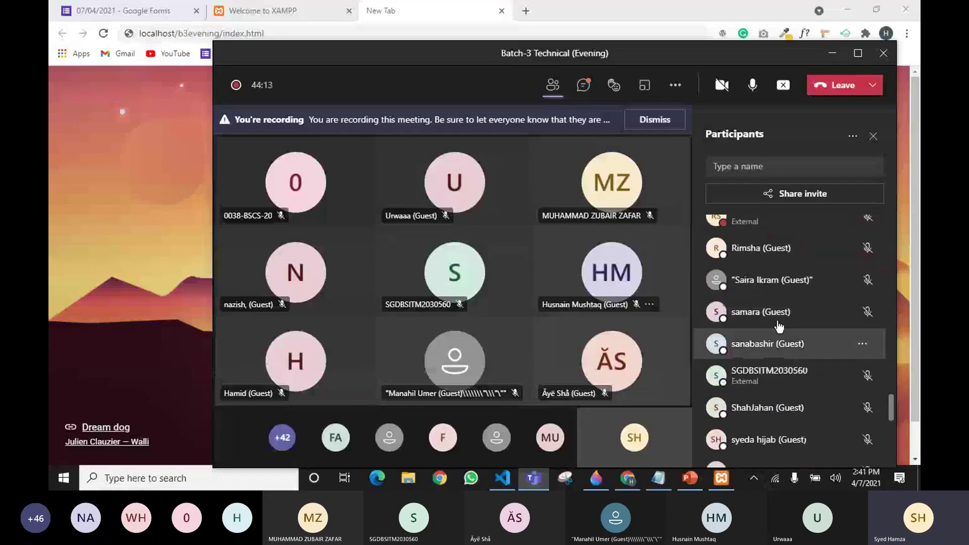
scroll(770, 354, down, 3)
scroll(768, 365, up, 3)
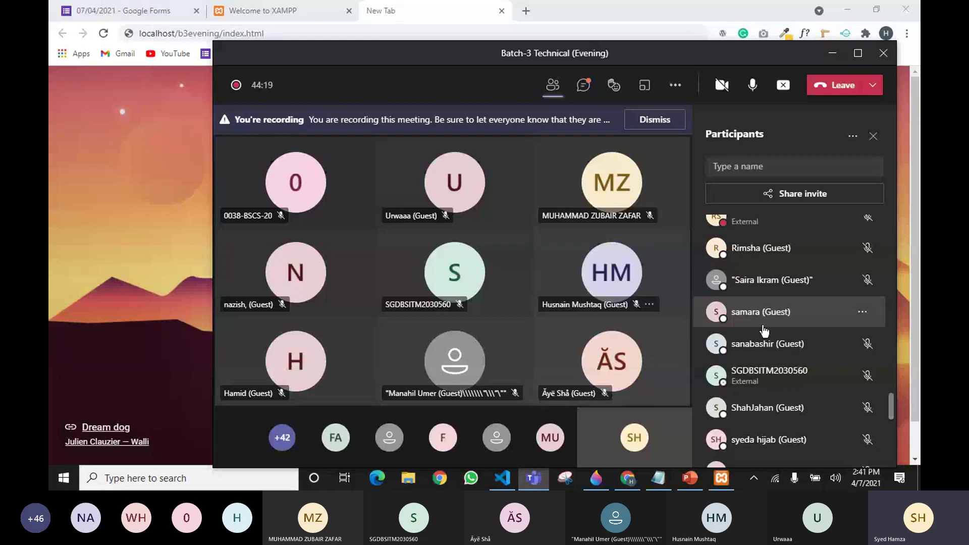
scroll(765, 331, down, 3)
scroll(739, 407, down, 2)
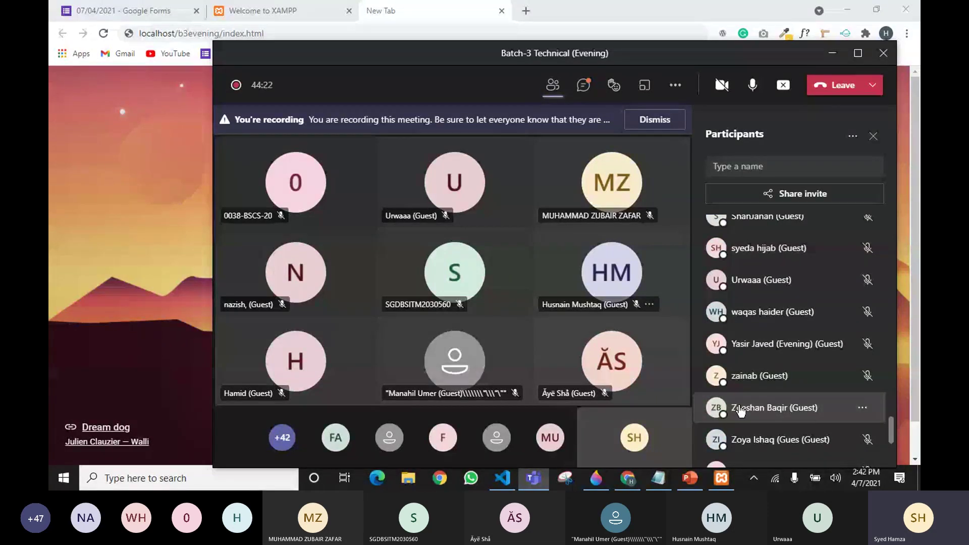
scroll(741, 411, down, 3)
scroll(741, 411, up, 3)
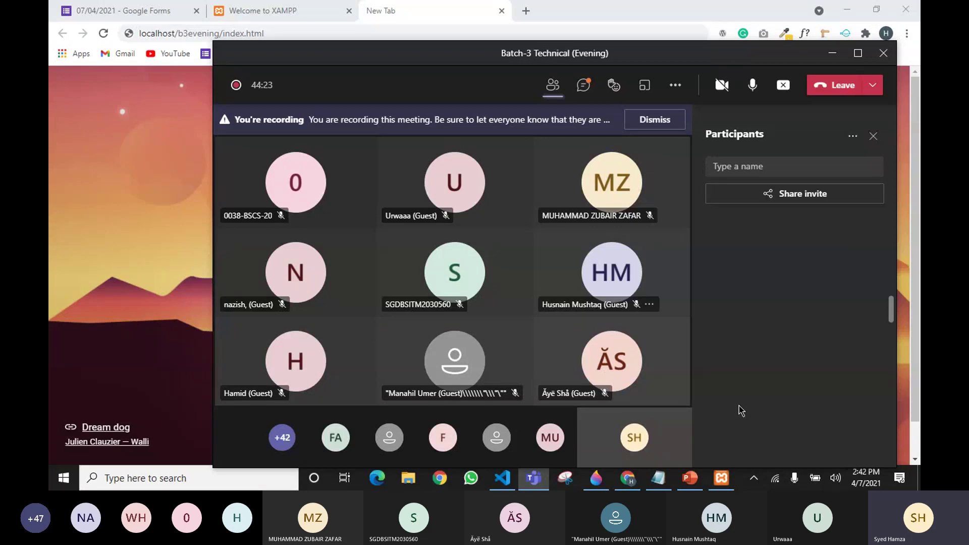
scroll(739, 407, up, 8)
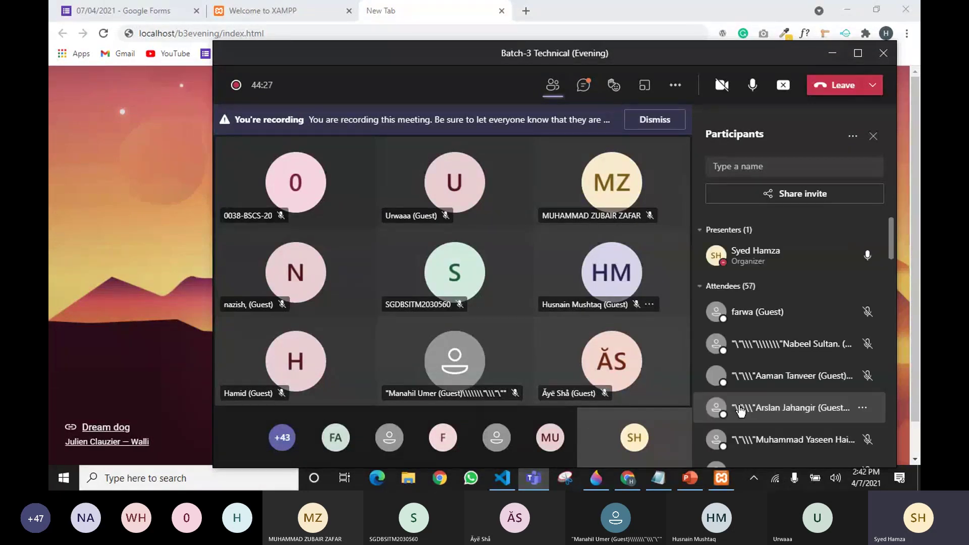
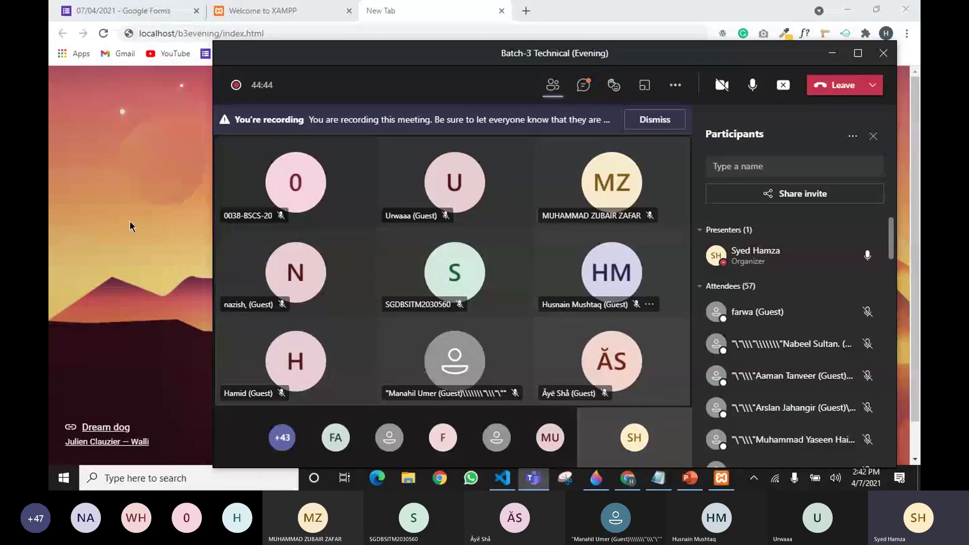
Step: Return to Chrome, remove index.html from the end of the address and load localhost/b3evening/
click(195, 145)
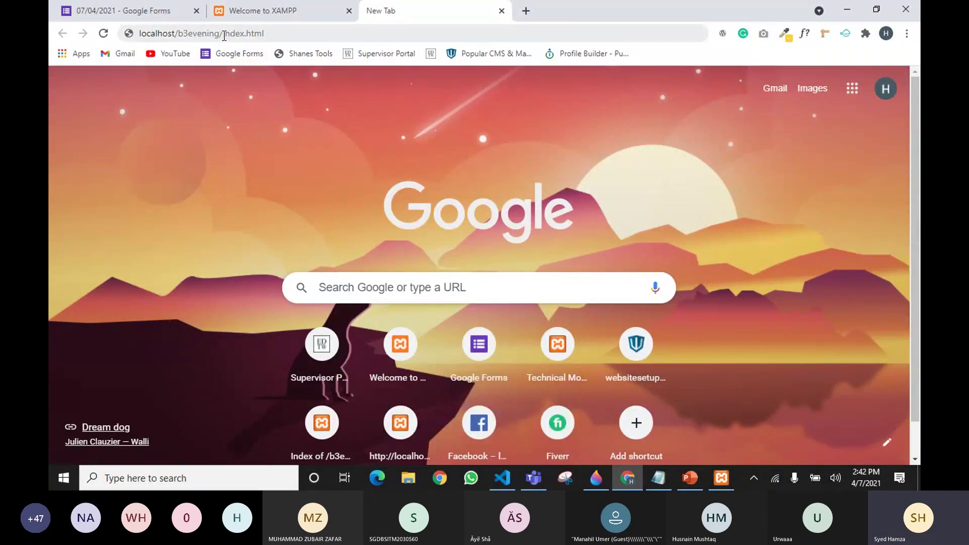
drag(224, 36, 366, 35)
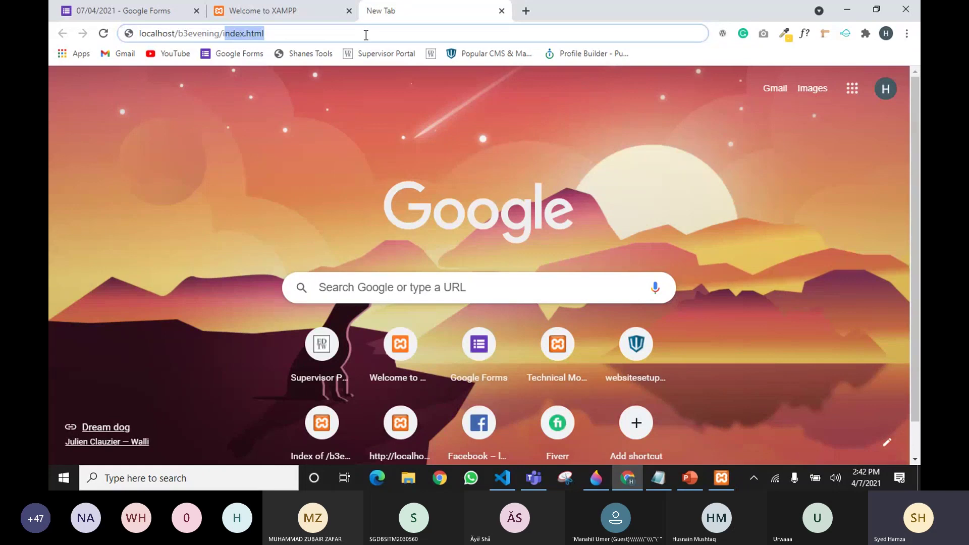
key(BackSpace)
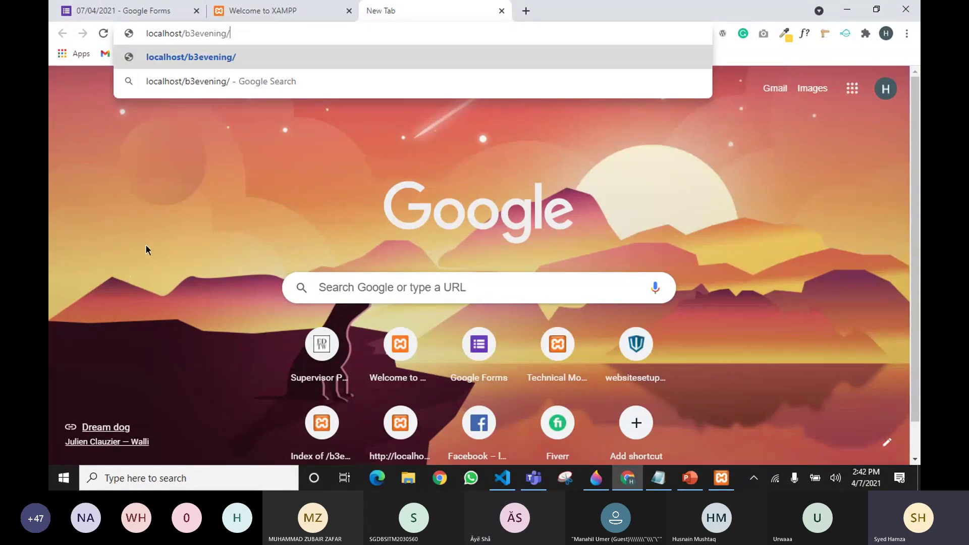
click(192, 198)
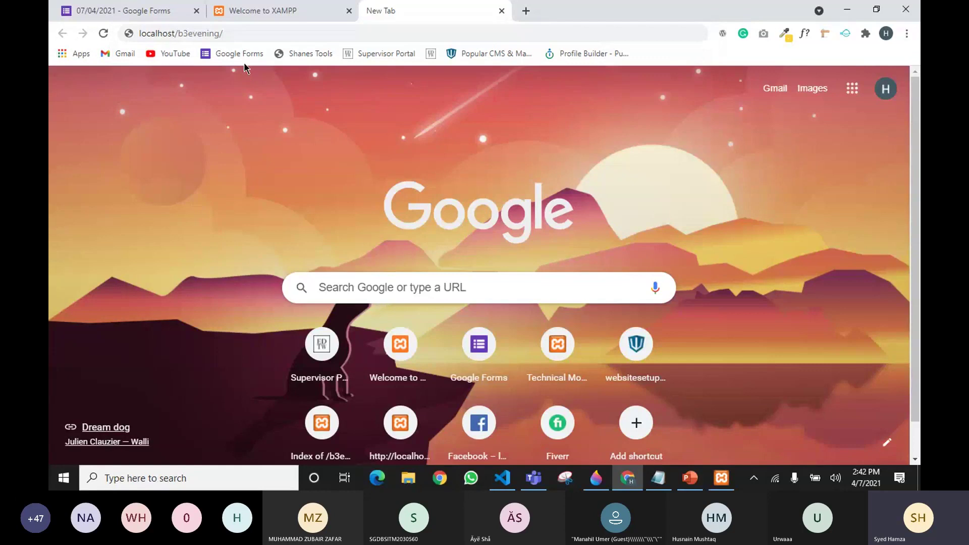
click(240, 34)
key(Return)
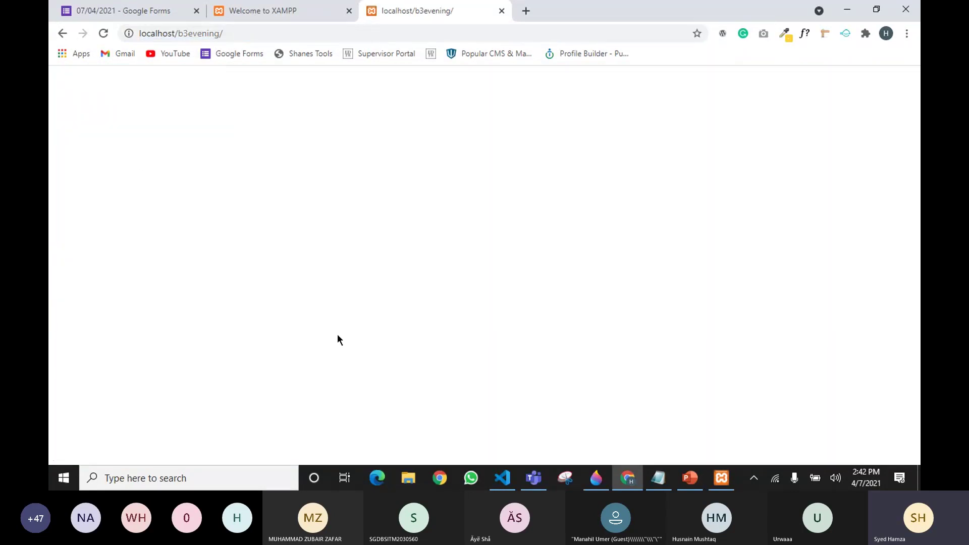
Step: Switch to Visual Studio Code and write "file name : index.html" on line 1 of the empty index.html
click(502, 478)
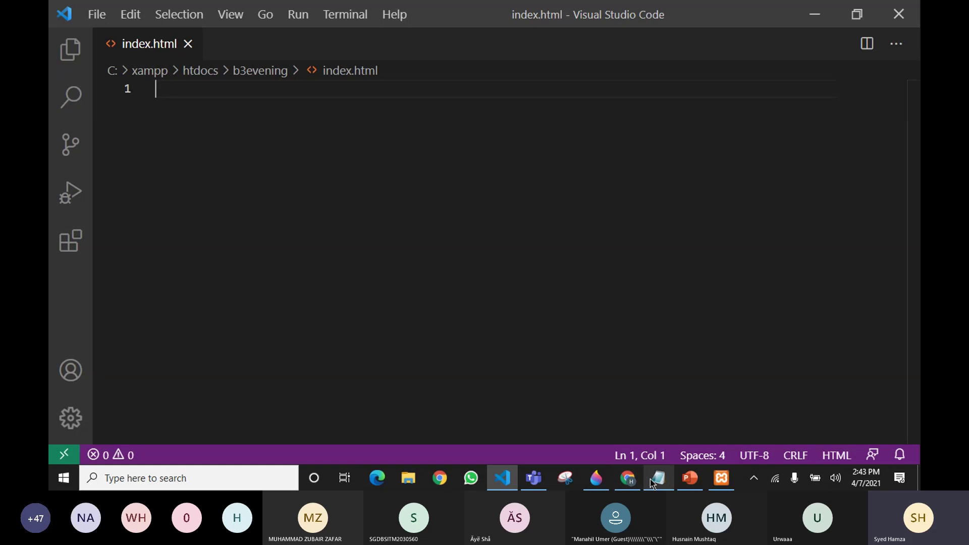
mouse_move(628, 477)
click(639, 430)
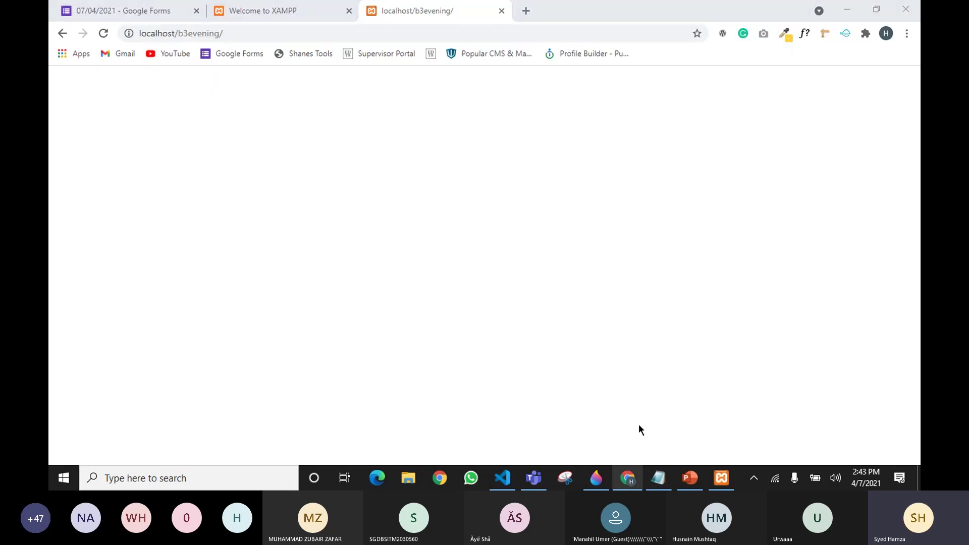
click(502, 478)
text(file )
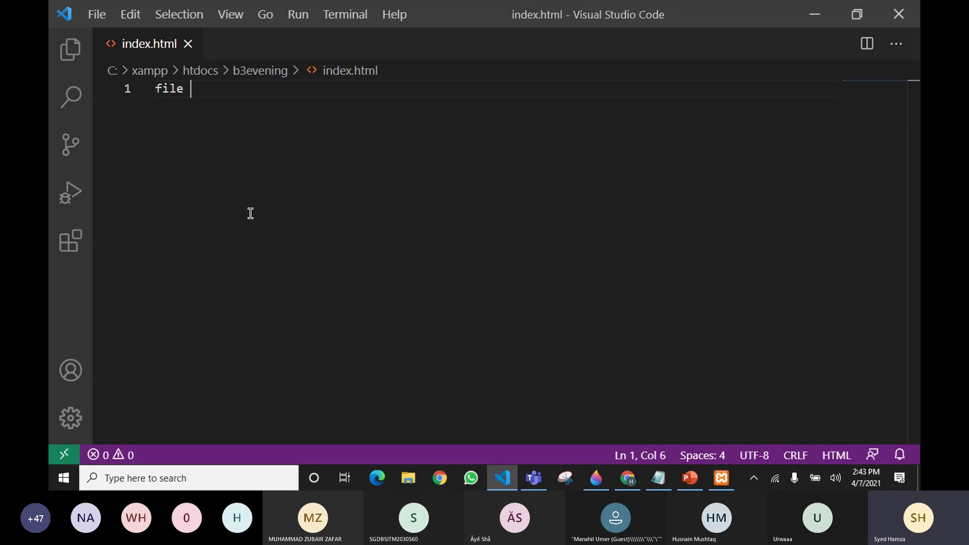
text(name : inde)
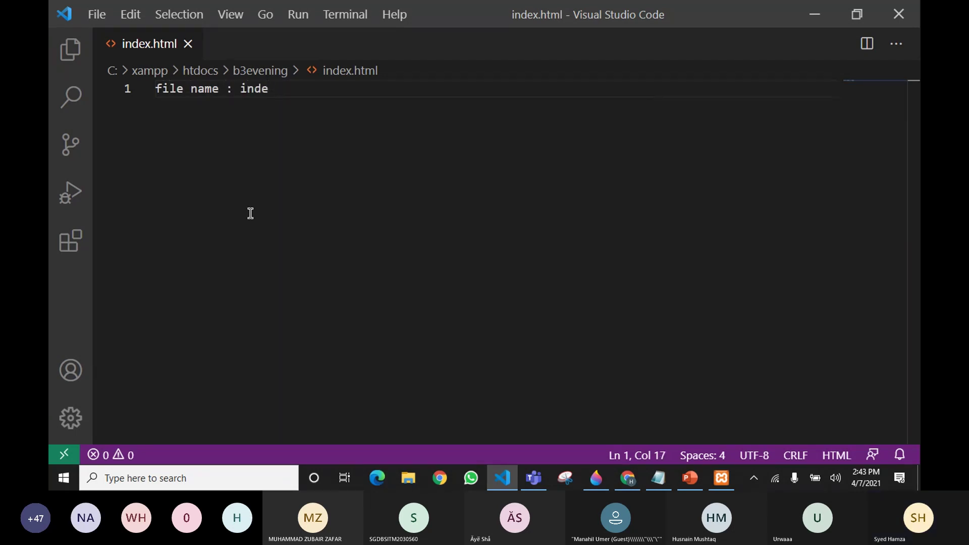
text(x.htl)
key(BackSpace)
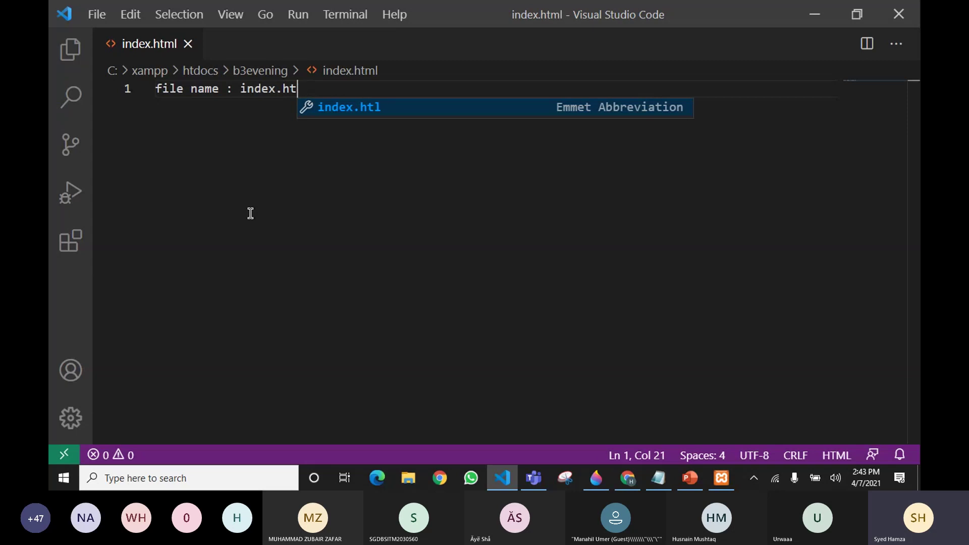
text(ml)
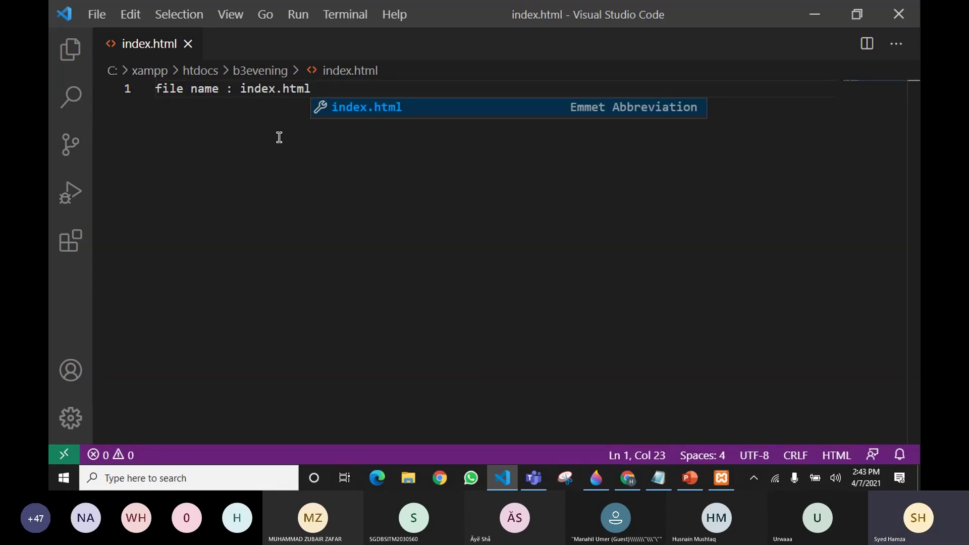
Step: Switch to Chrome, load localhost/b3evening/ again and enlarge the page to 200%
click(626, 482)
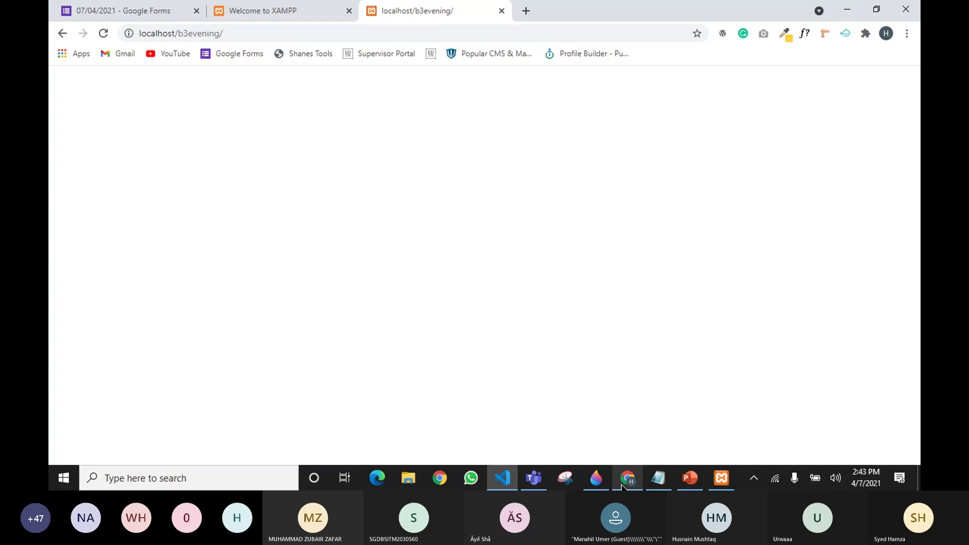
click(282, 35)
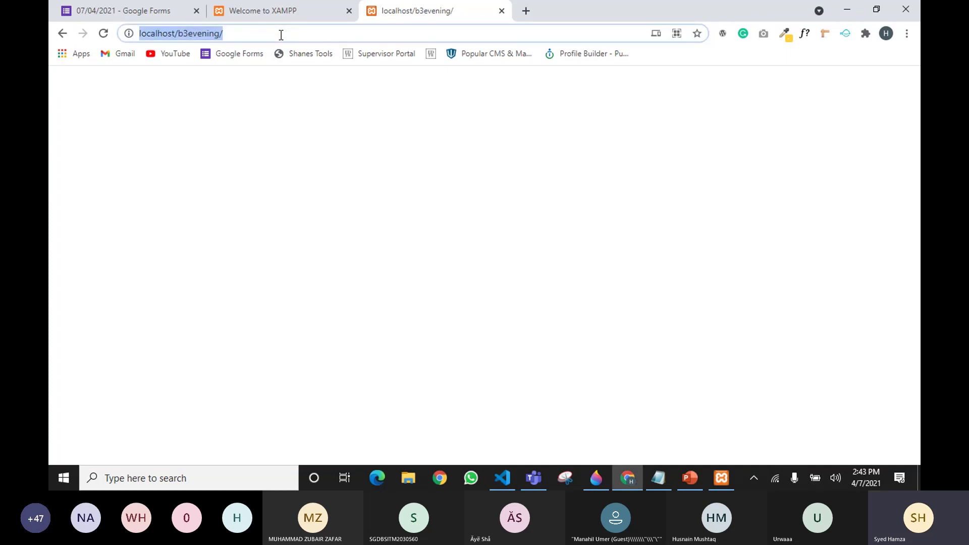
key(Return)
key(ctrl+plus)
key(ctrl+plus)
key(ctrl+plus)
key(ctrl+plus)
key(ctrl+plus)
key(ctrl+plus)
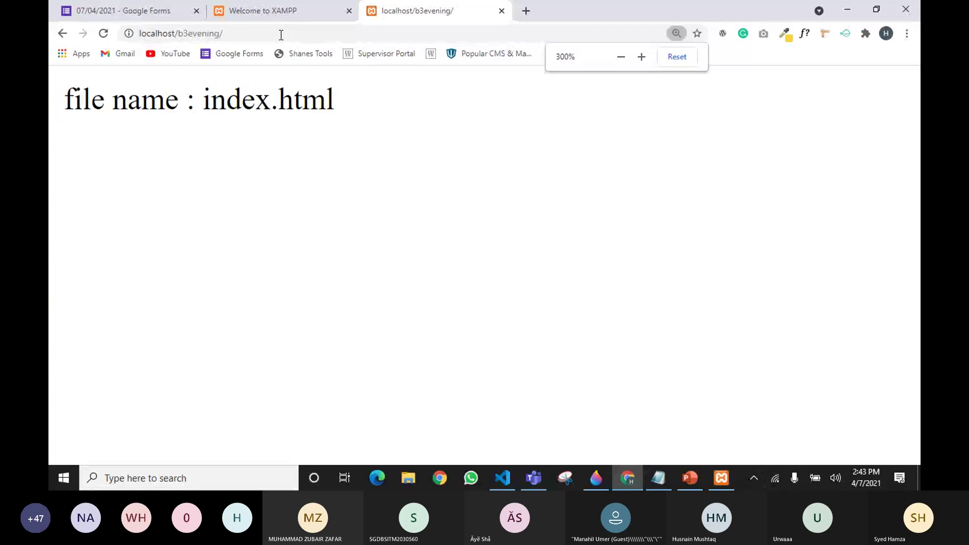
key(ctrl+minus)
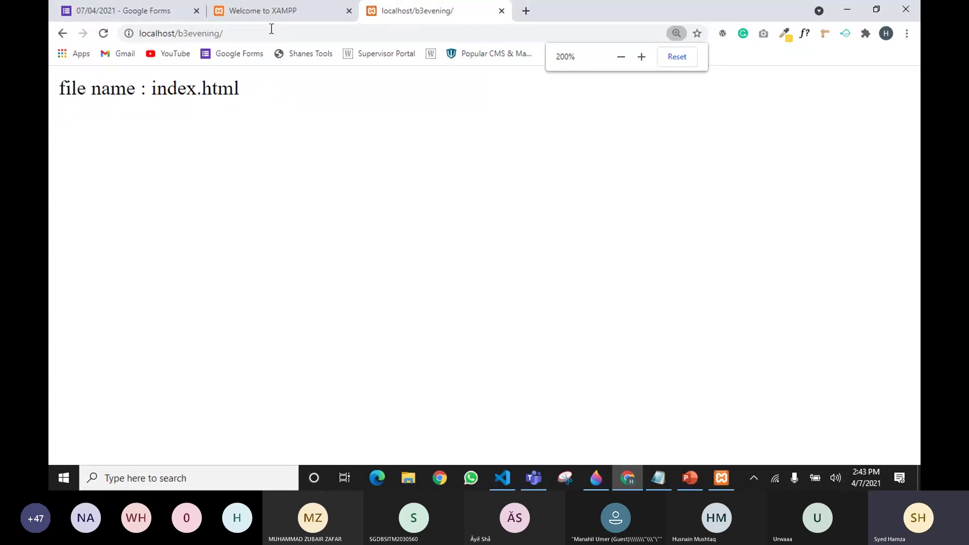
Step: Switch to the Teams meeting and check the participants
mouse_move(535, 480)
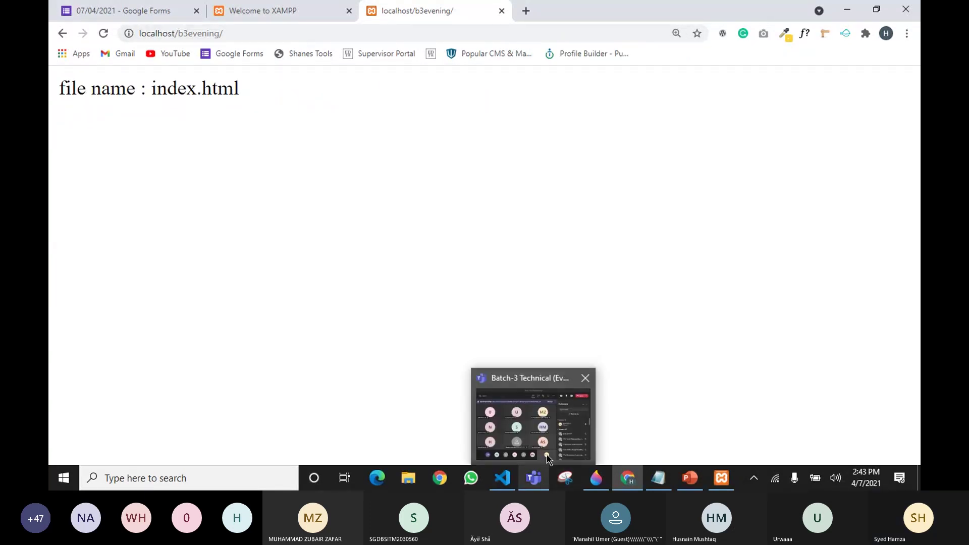
click(547, 455)
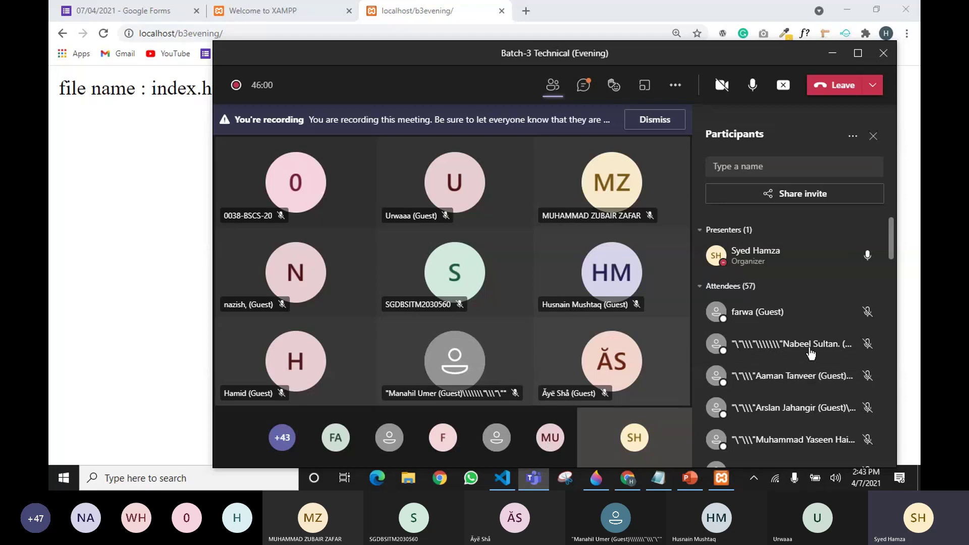
mouse_move(653, 305)
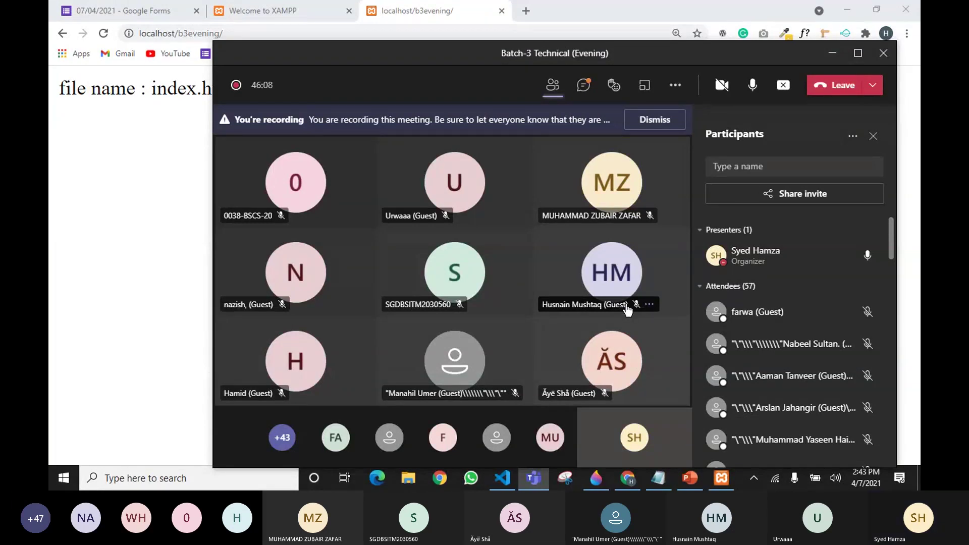
Step: Browse to C:\xampp\htdocs\b3evening in File Explorer to view its contents, and return to index.html in Visual Studio Code
click(408, 478)
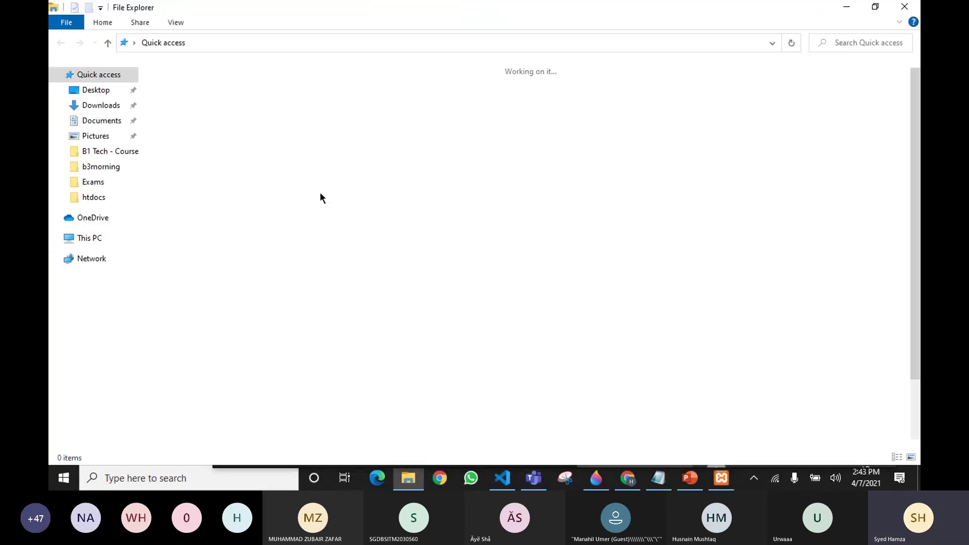
click(104, 361)
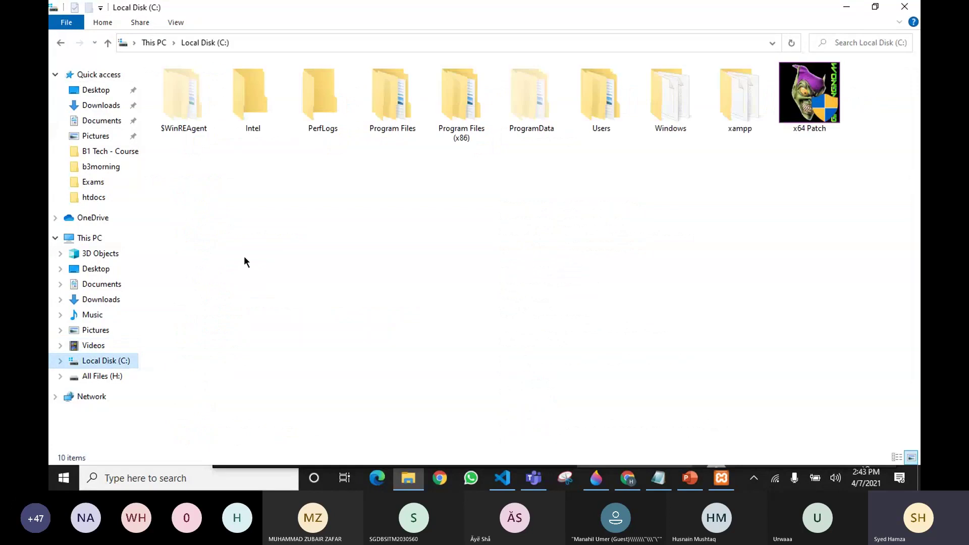
double_click(759, 102)
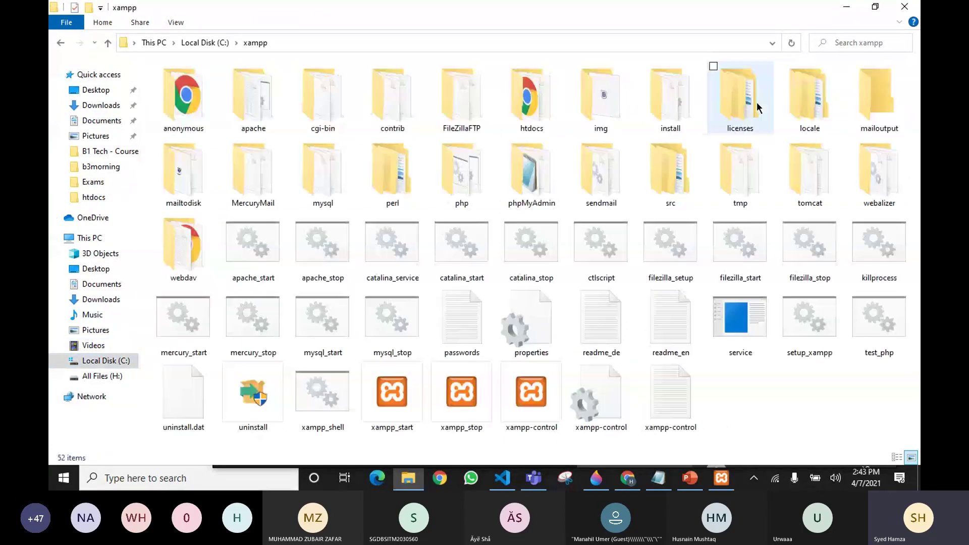
click(499, 107)
double_click(499, 107)
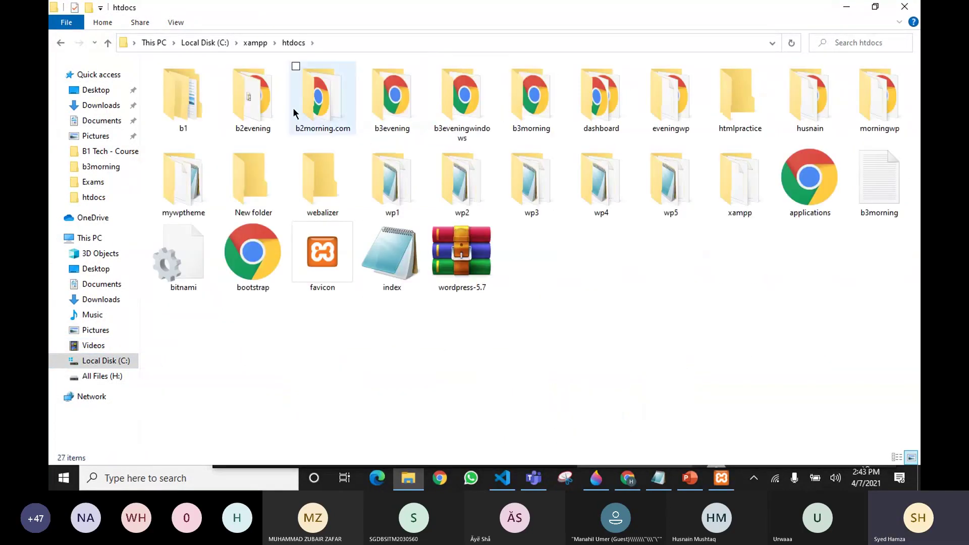
double_click(403, 105)
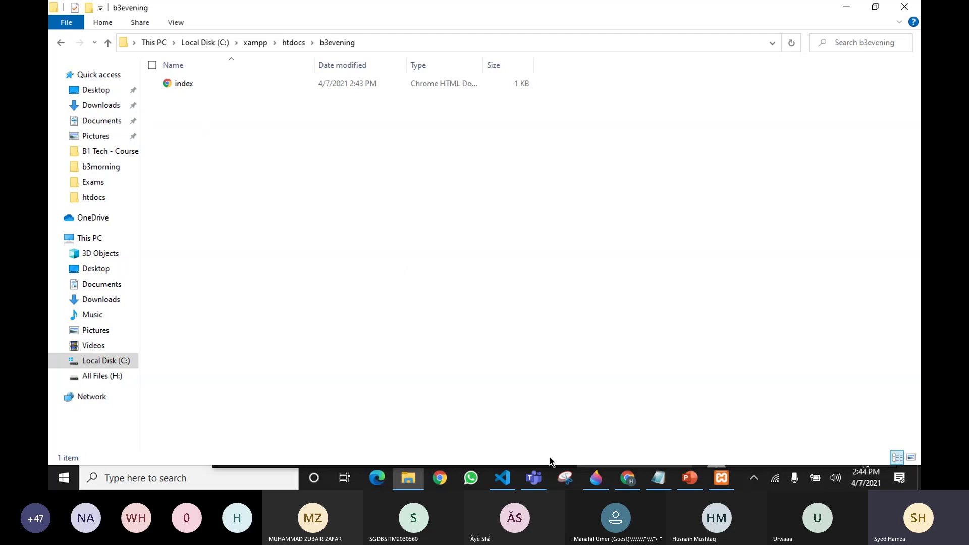
mouse_move(502, 488)
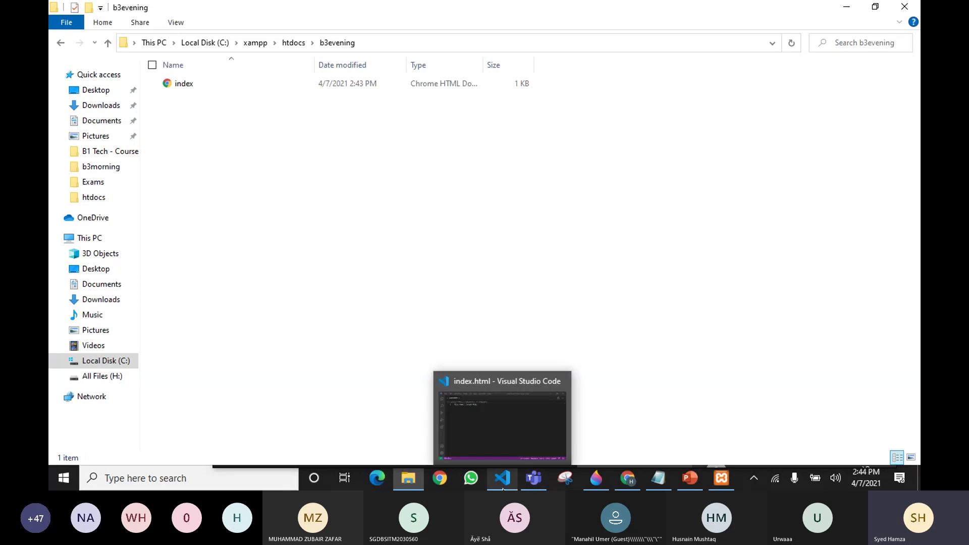
click(516, 441)
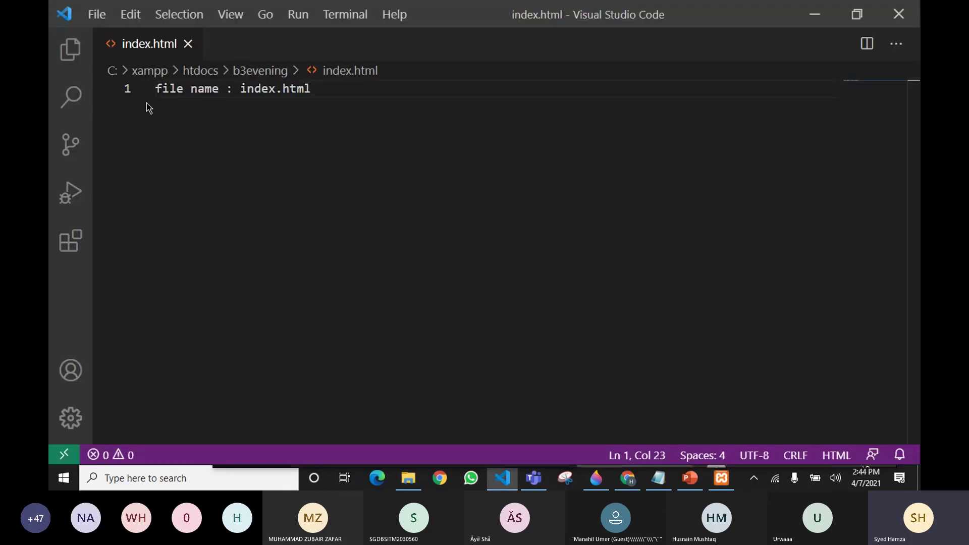
Step: Create a new file and save it as ordinary with the HTML type in the b3evening folder
click(93, 17)
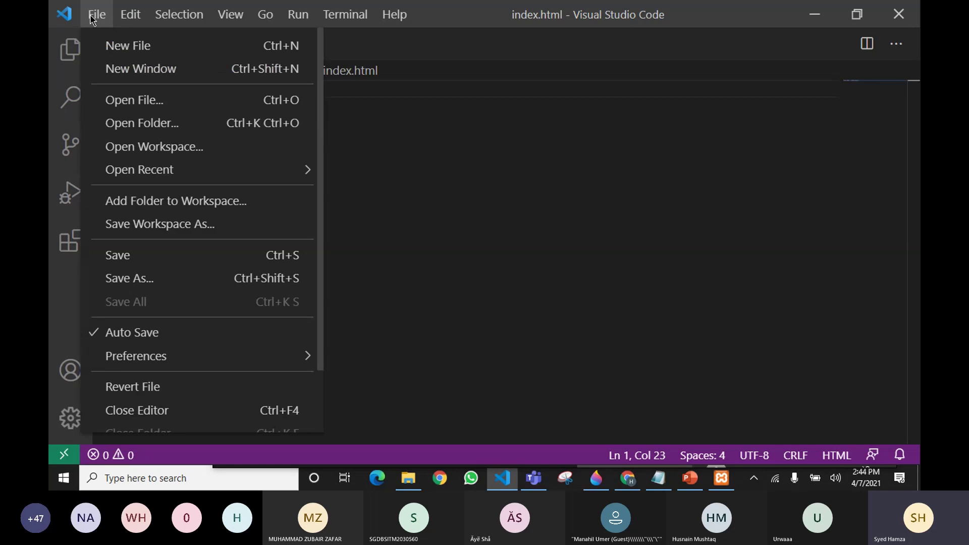
click(129, 50)
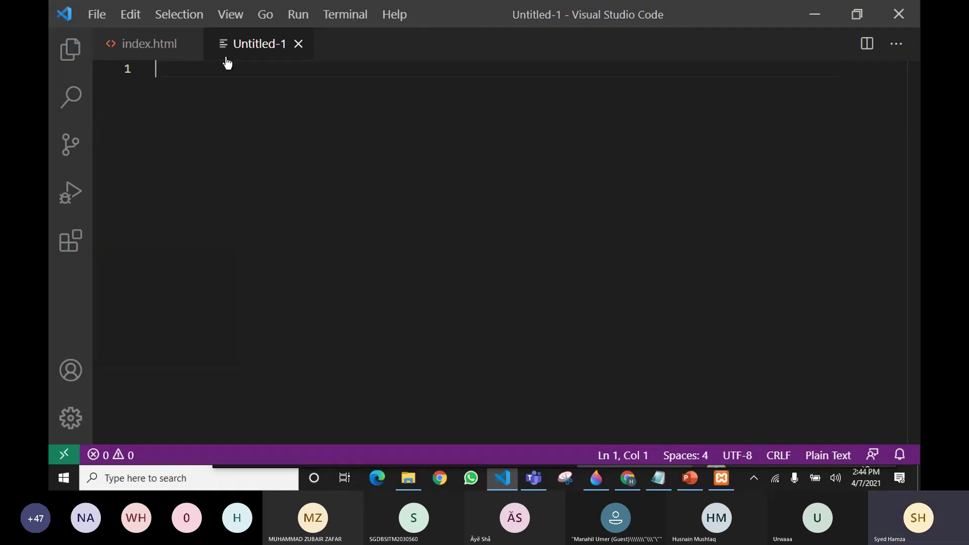
key(ctrl+s)
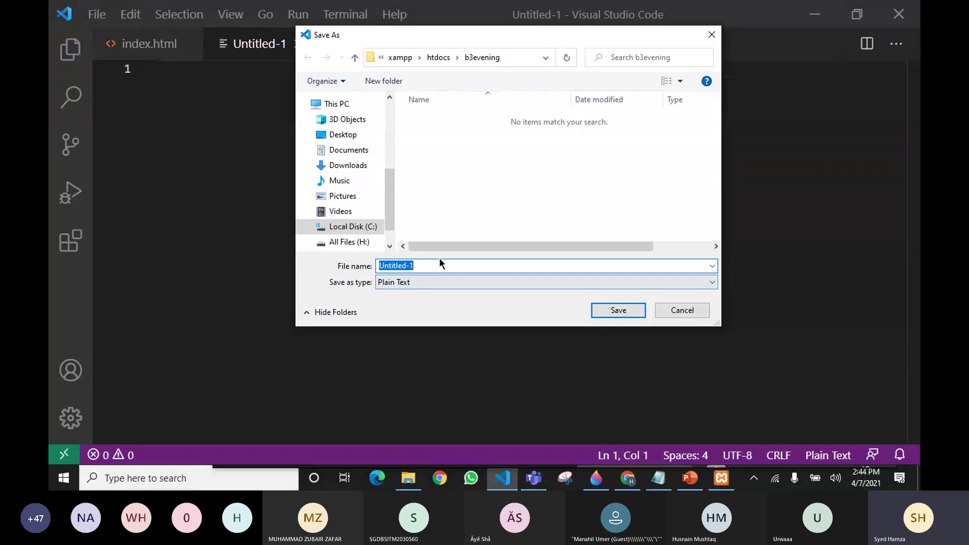
key(BackSpace)
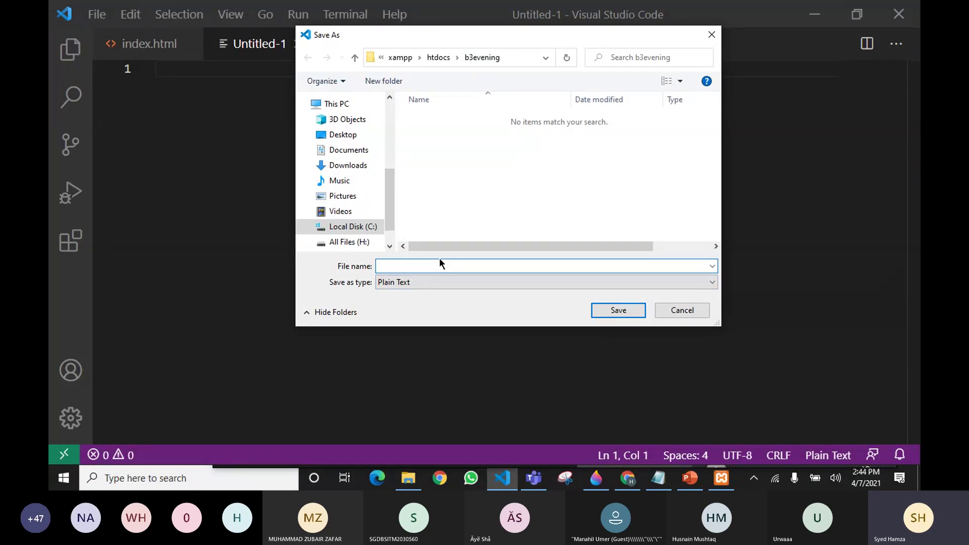
text(ordinary)
click(415, 283)
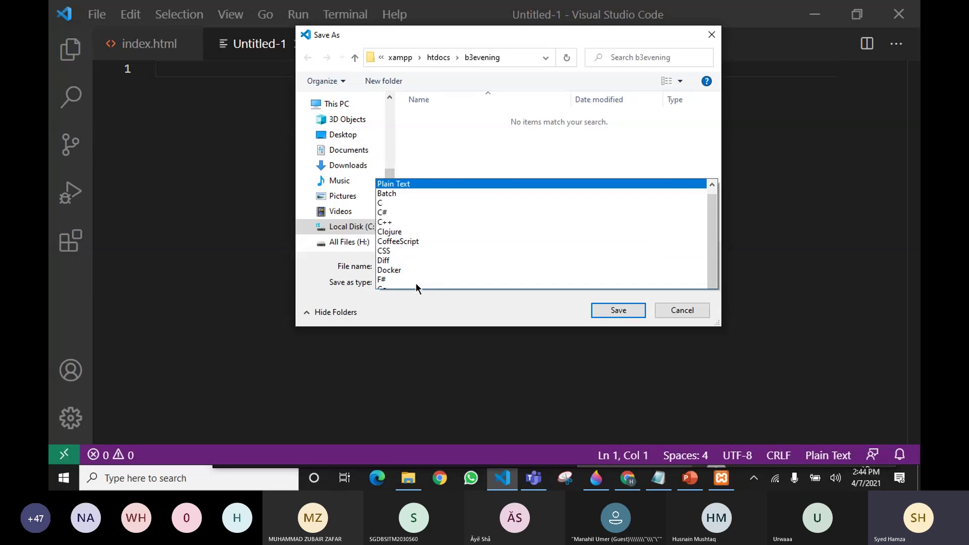
click(388, 149)
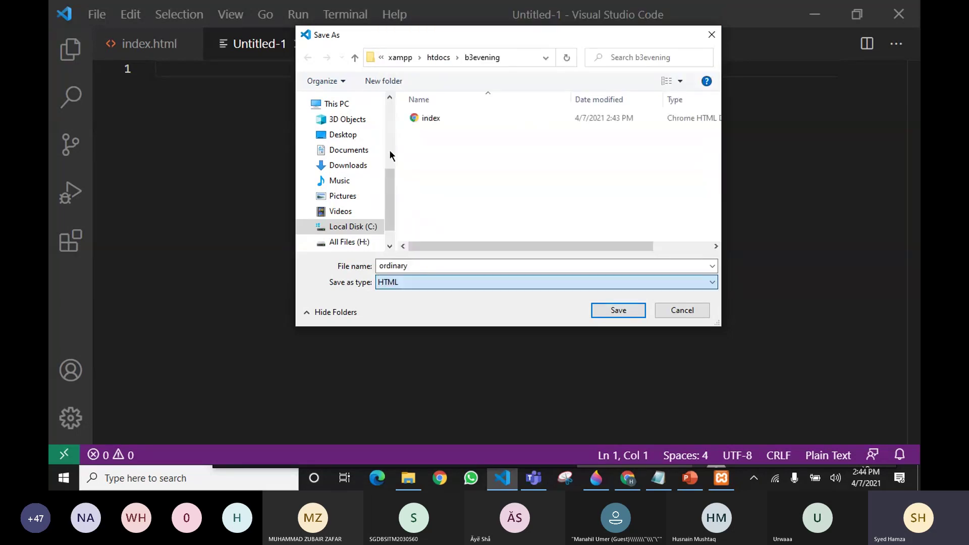
click(617, 313)
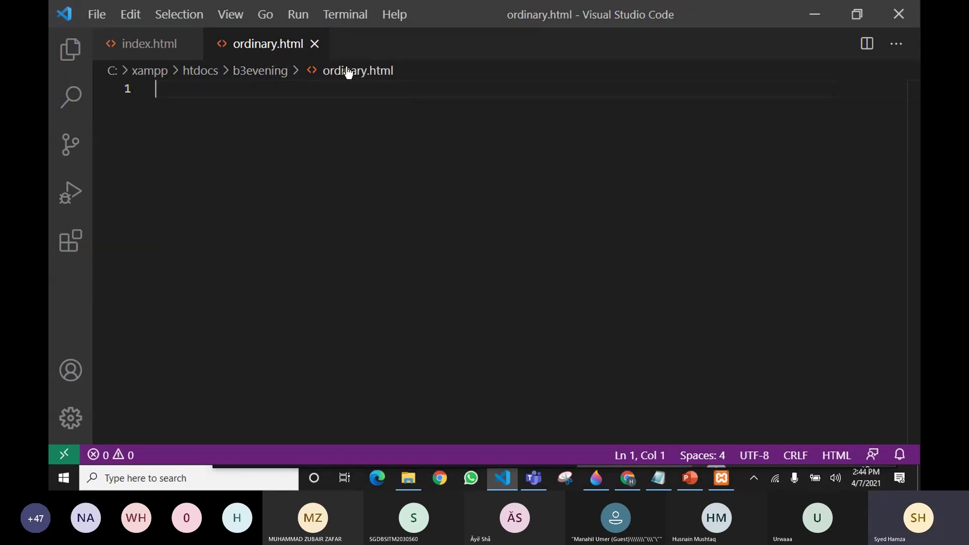
Step: Switch to File Explorer, browse through xampp and htdocs to the files in b3evening, and view the localhost/b3evening/ page in Chrome
click(132, 44)
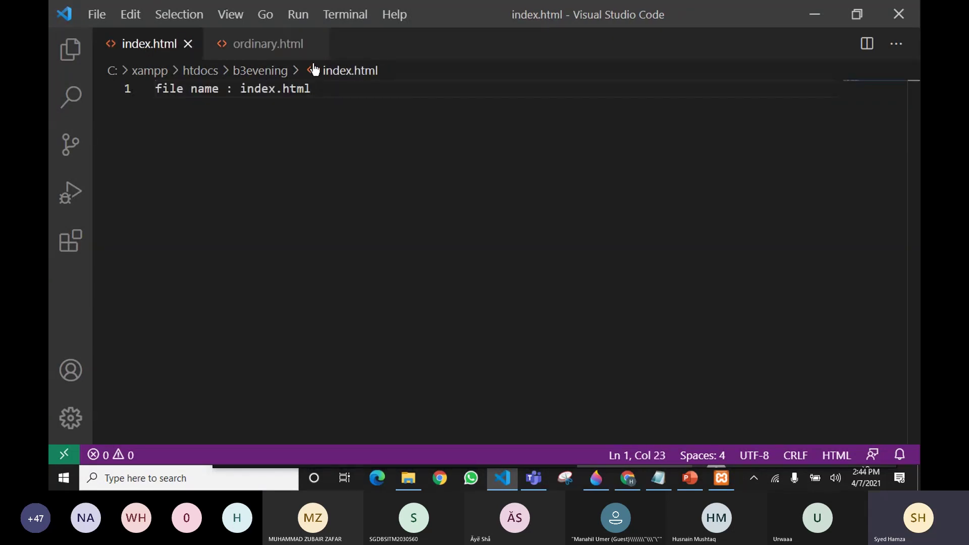
click(268, 44)
click(407, 478)
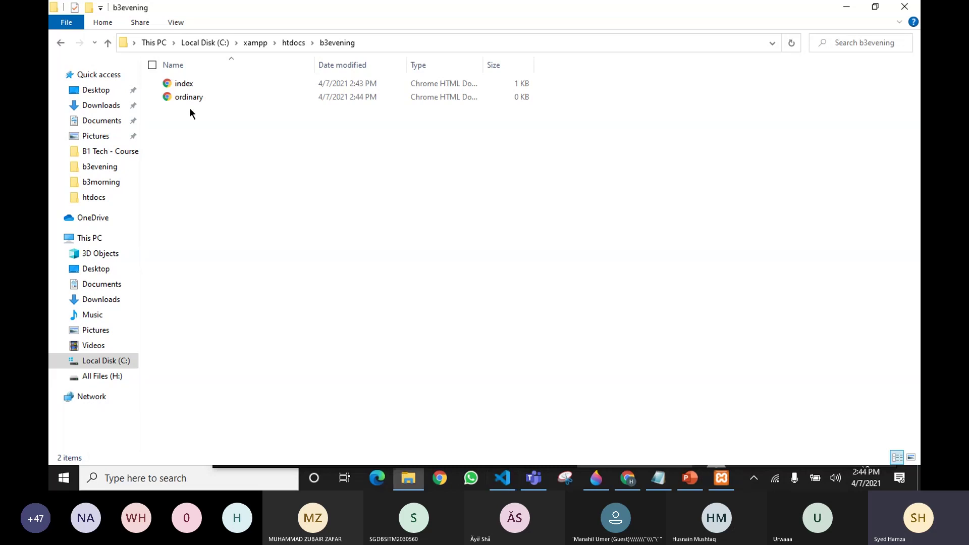
click(293, 46)
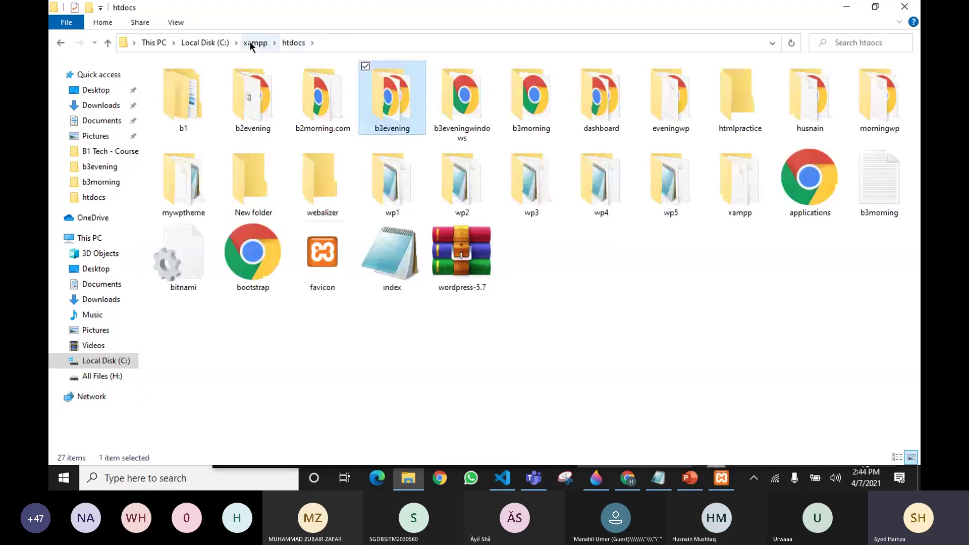
click(256, 42)
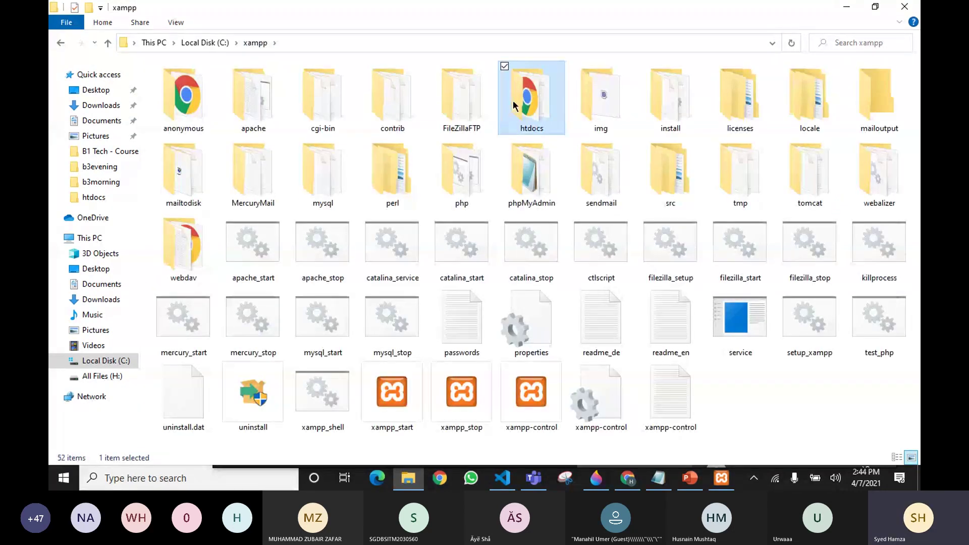
double_click(532, 98)
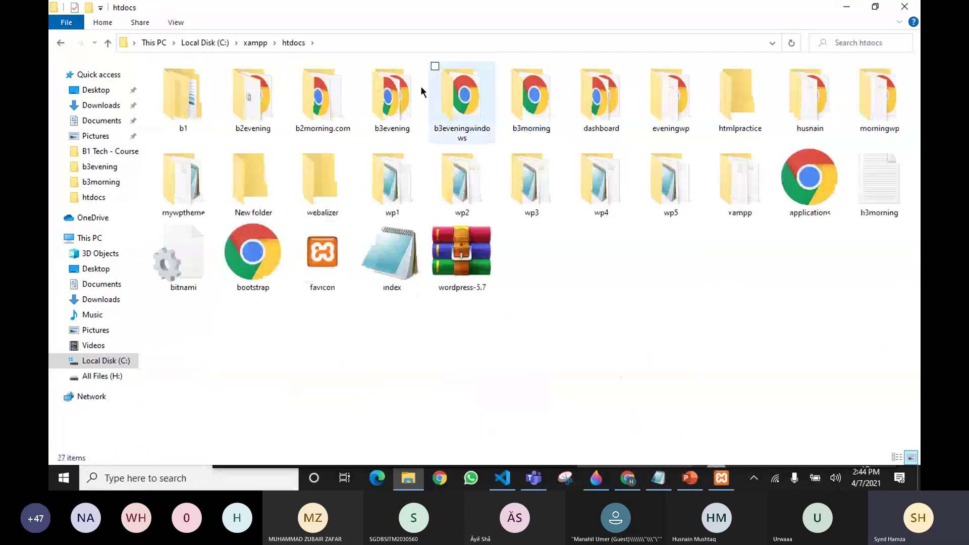
double_click(398, 101)
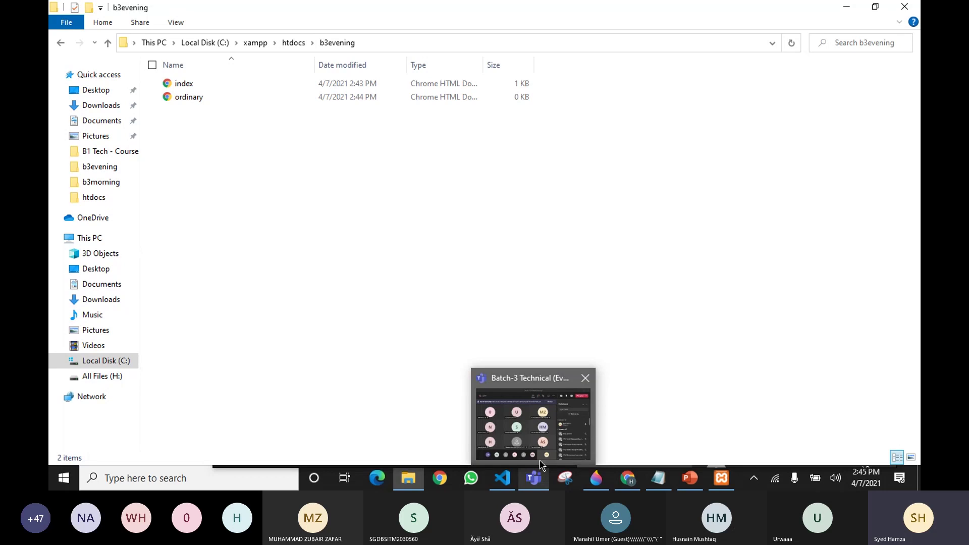
mouse_move(579, 378)
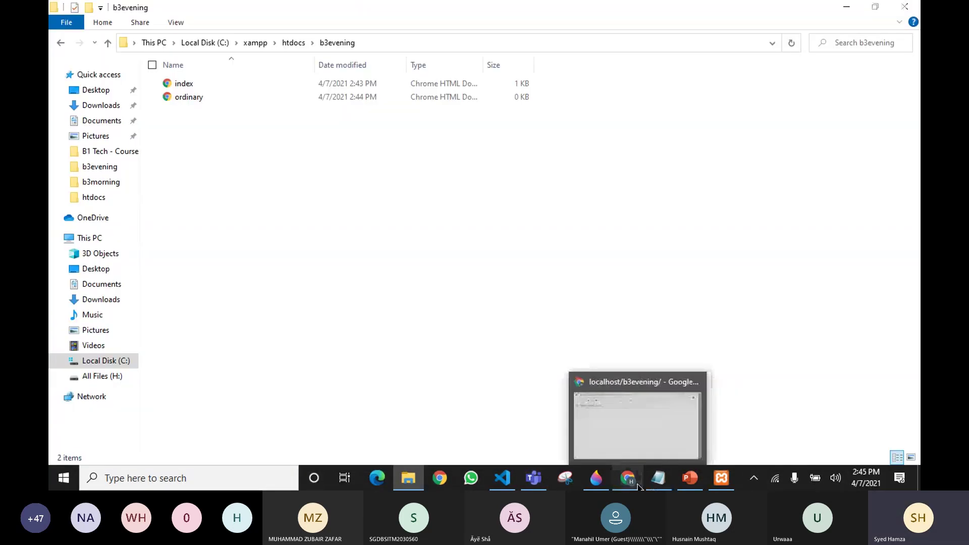
click(631, 482)
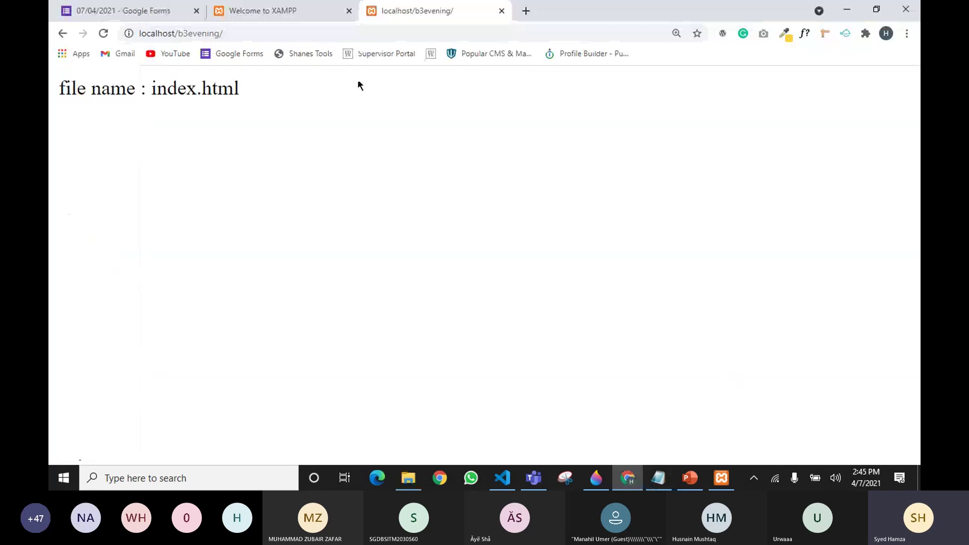
Step: Switch to Visual Studio Code, copy the line from index.html into ordinary.html and change it to "file name : ordinary.html"
click(502, 479)
click(149, 44)
key(ctrl+shift+Left)
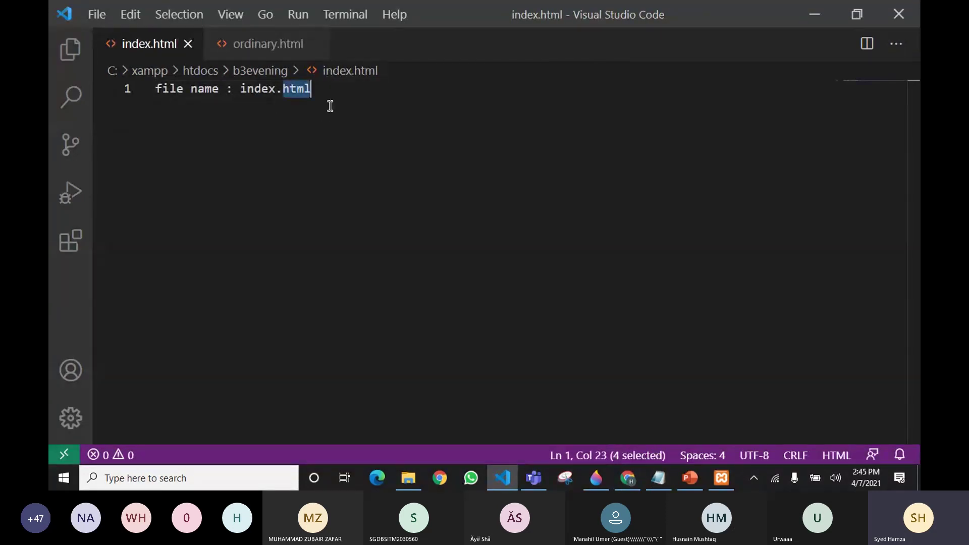
key(shift+Home)
key(ctrl+c)
click(254, 45)
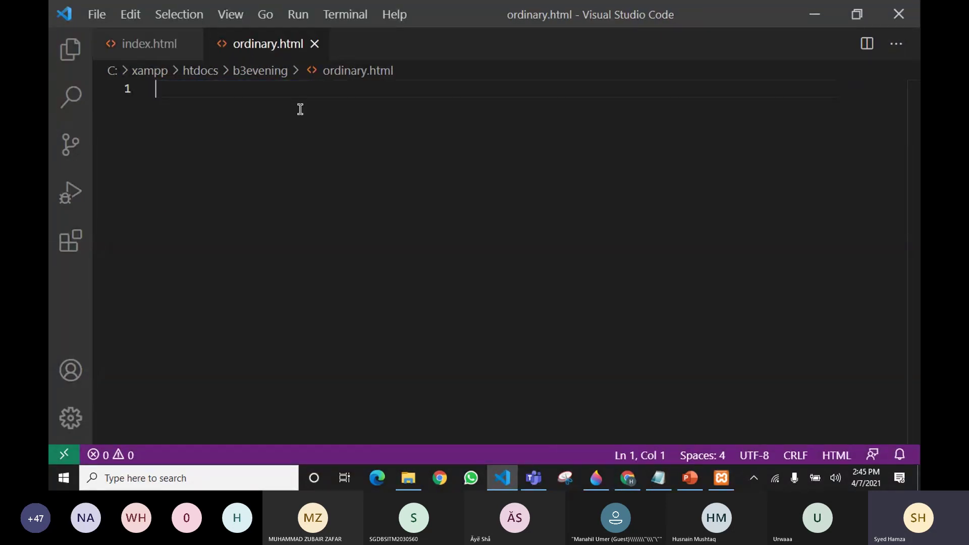
key(ctrl+v)
double_click(262, 91)
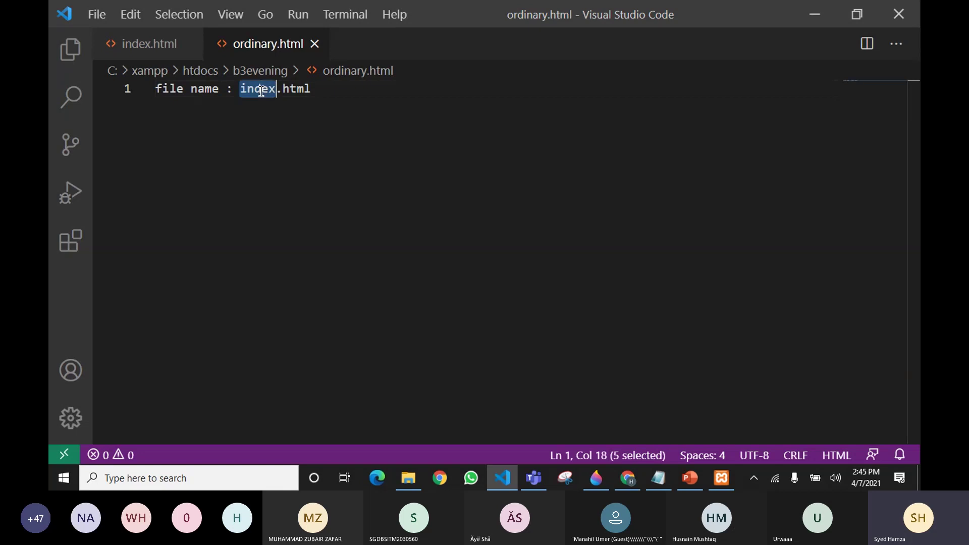
text(ordinary)
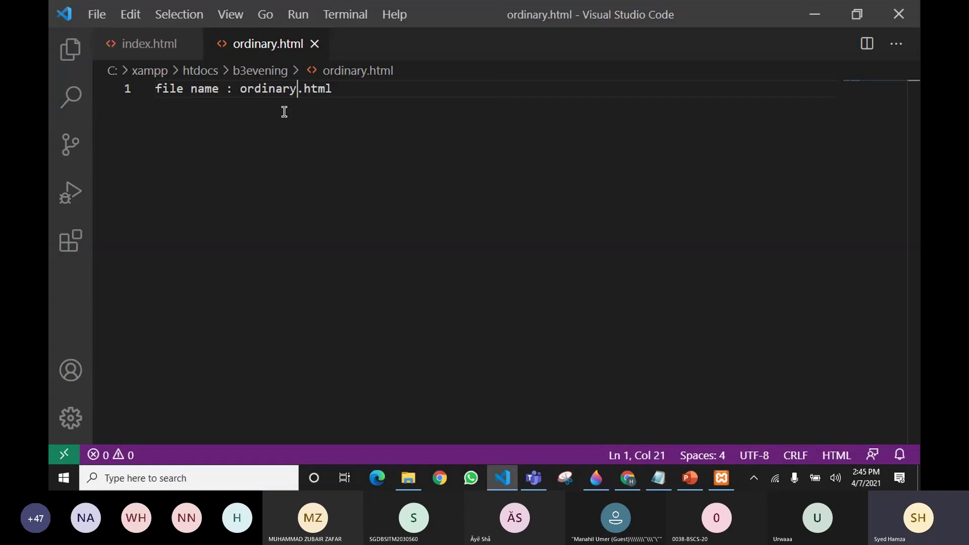
Step: Switch to Chrome, highlight the folder name in the localhost/b3evening/ address, and check the Teams meeting before returning to the page
click(634, 485)
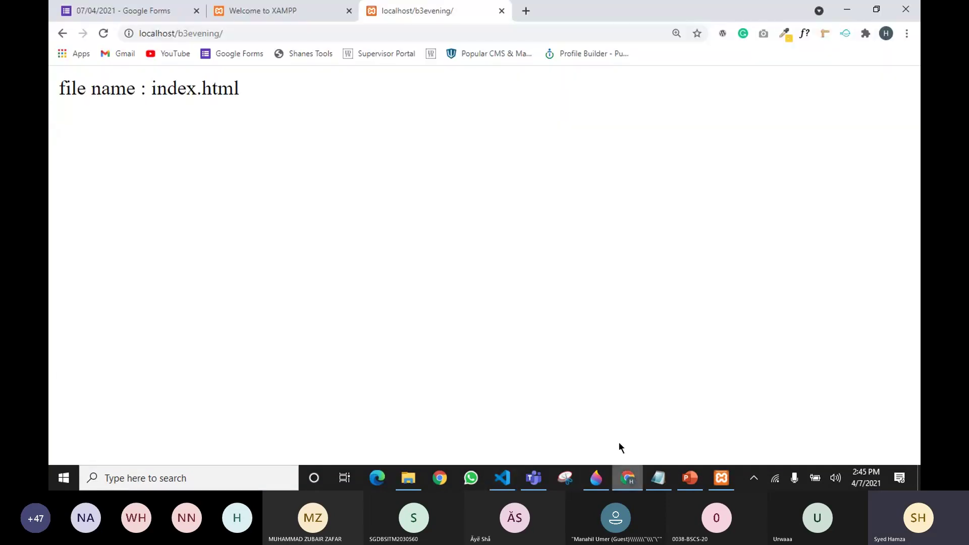
drag(180, 32, 225, 31)
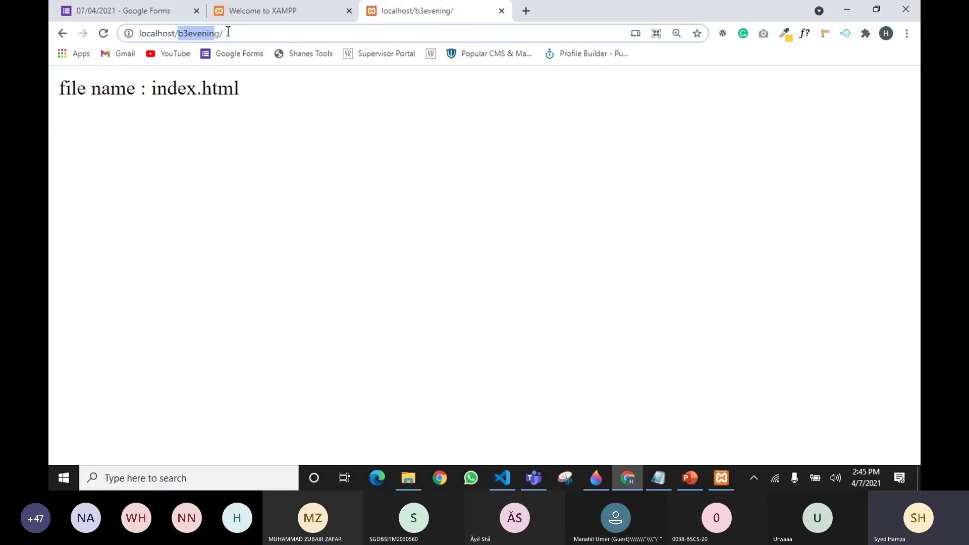
click(320, 27)
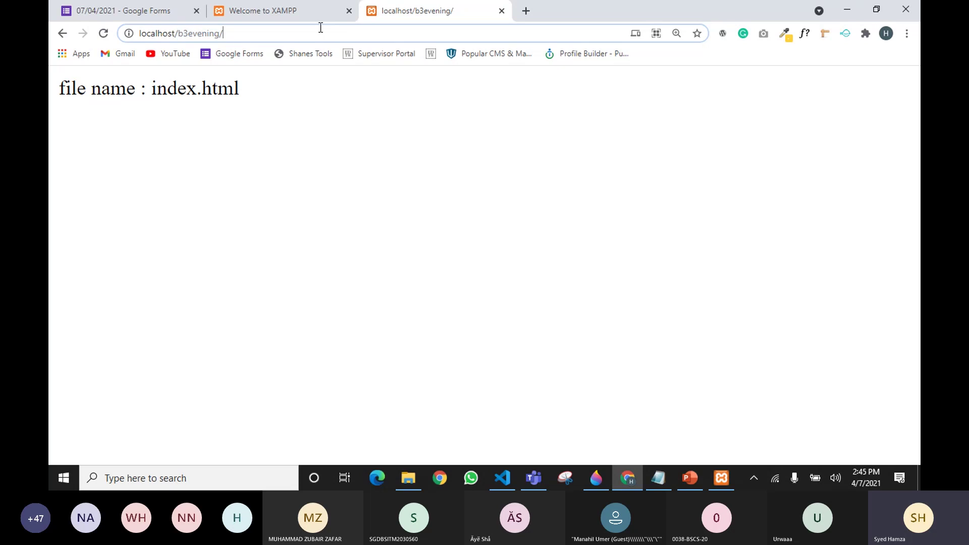
click(536, 482)
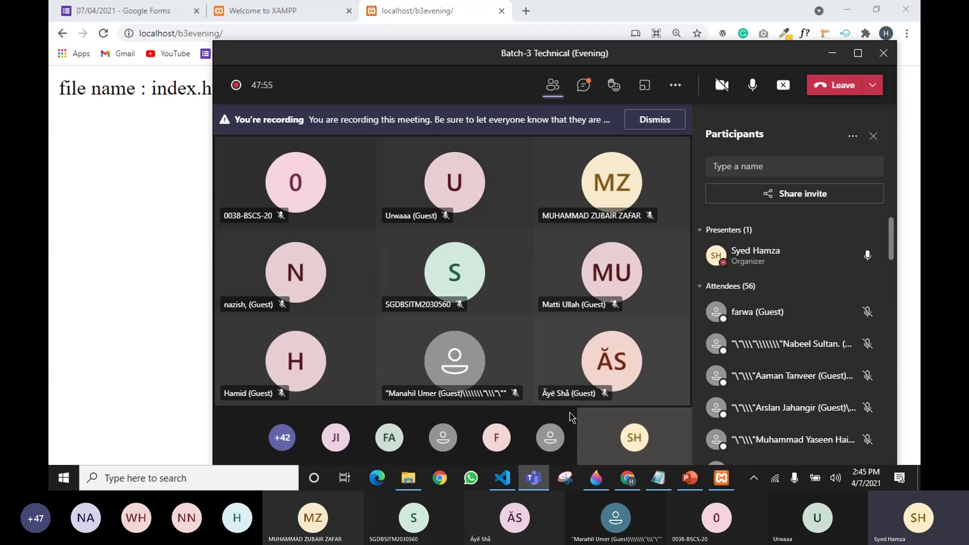
click(122, 179)
Step: Load localhost/b3evening again and highlight the file name index.html in the page text
click(239, 34)
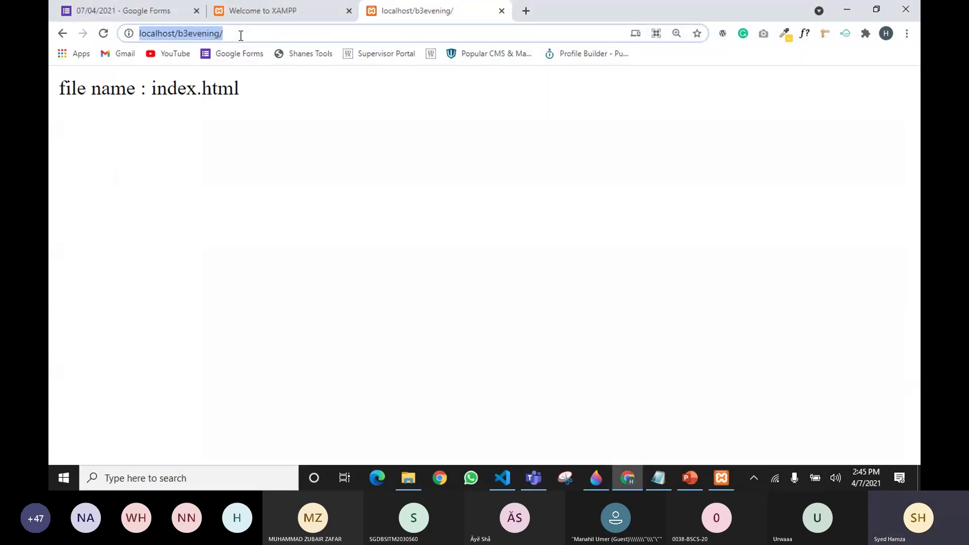
key(Return)
click(241, 35)
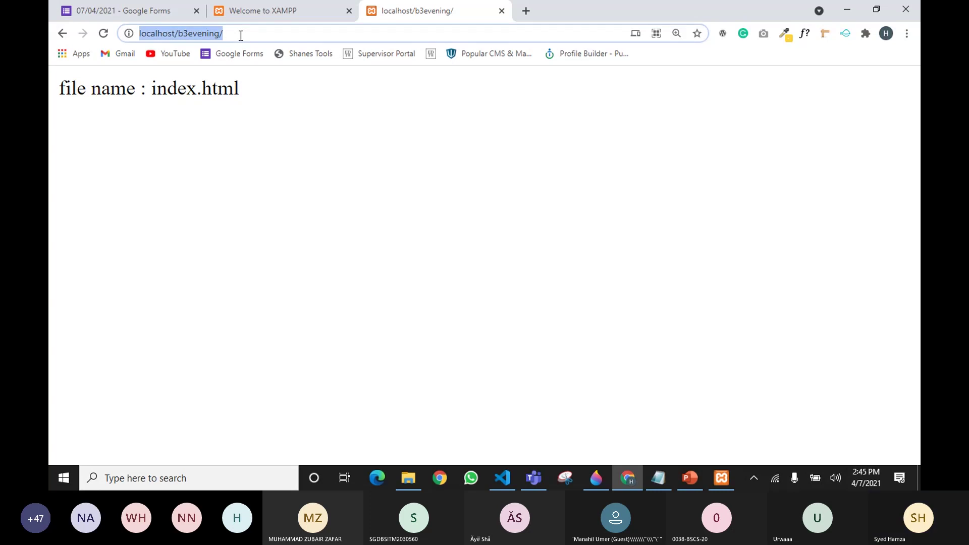
click(182, 33)
drag(176, 31, 398, 26)
key(BackSpace)
text(b3)
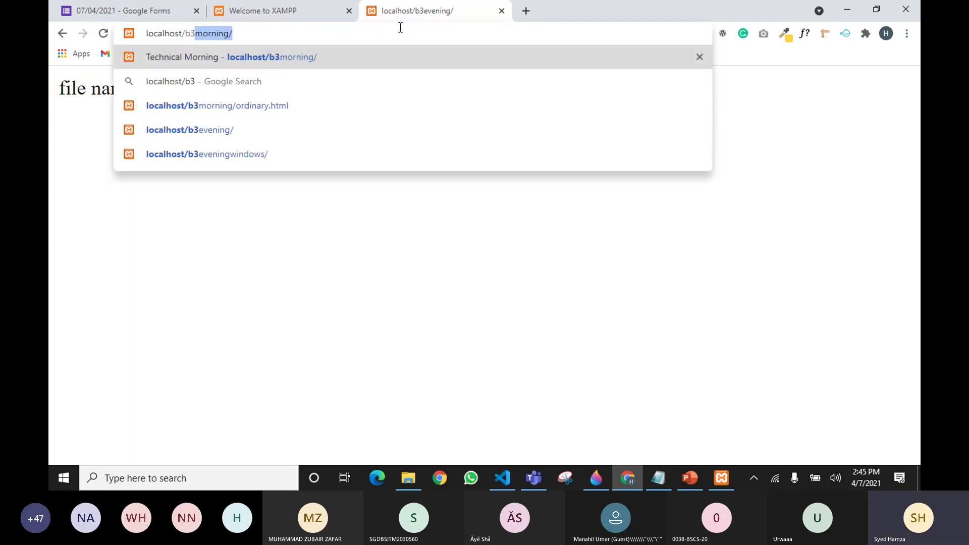
text(evening)
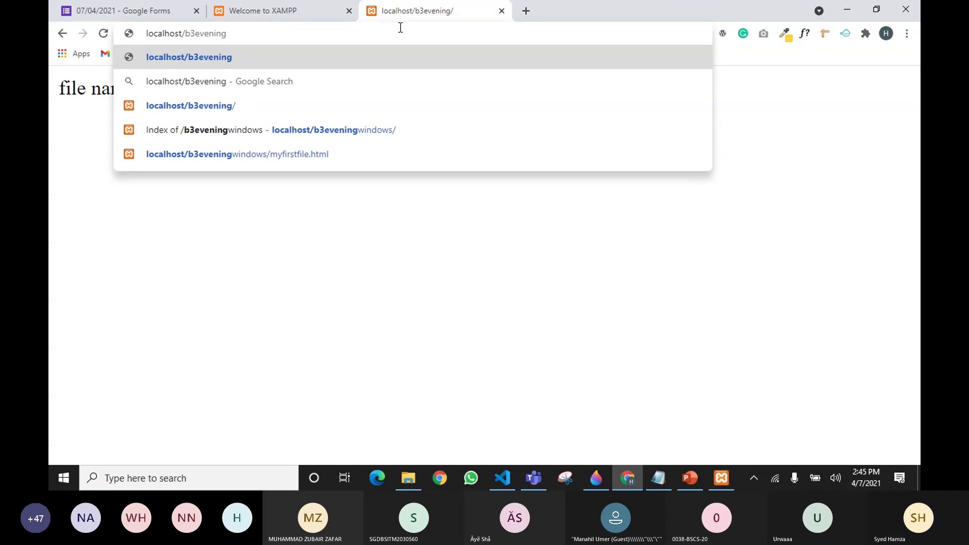
key(Return)
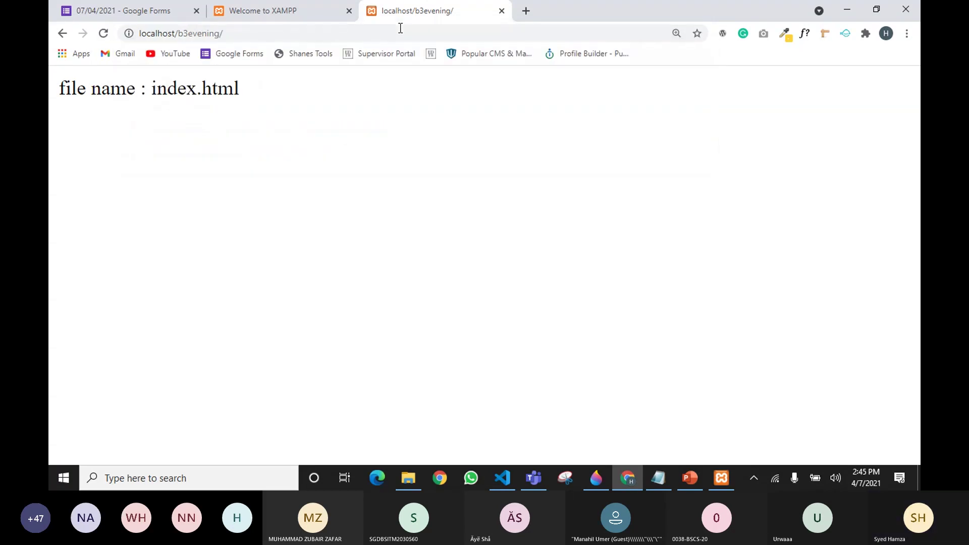
drag(165, 91, 434, 124)
click(370, 158)
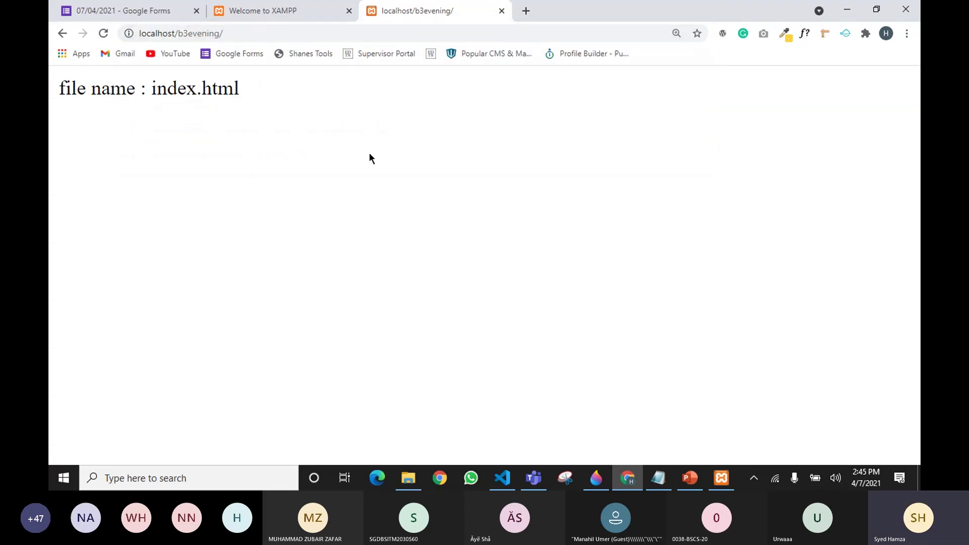
drag(152, 90, 237, 112)
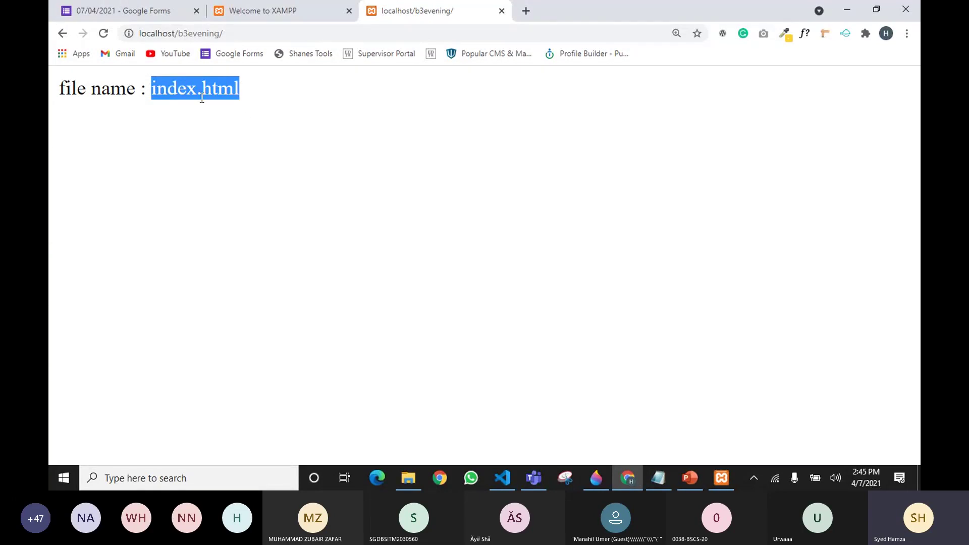
Step: Switch to Visual Studio Code, highlight the file name in ordinary.html and compare it with the text in index.html
click(508, 478)
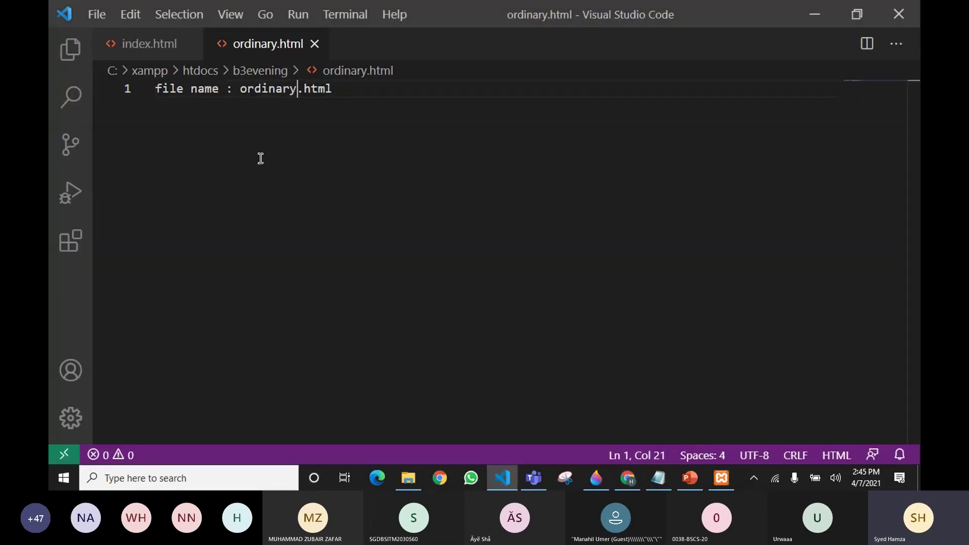
drag(241, 98, 301, 98)
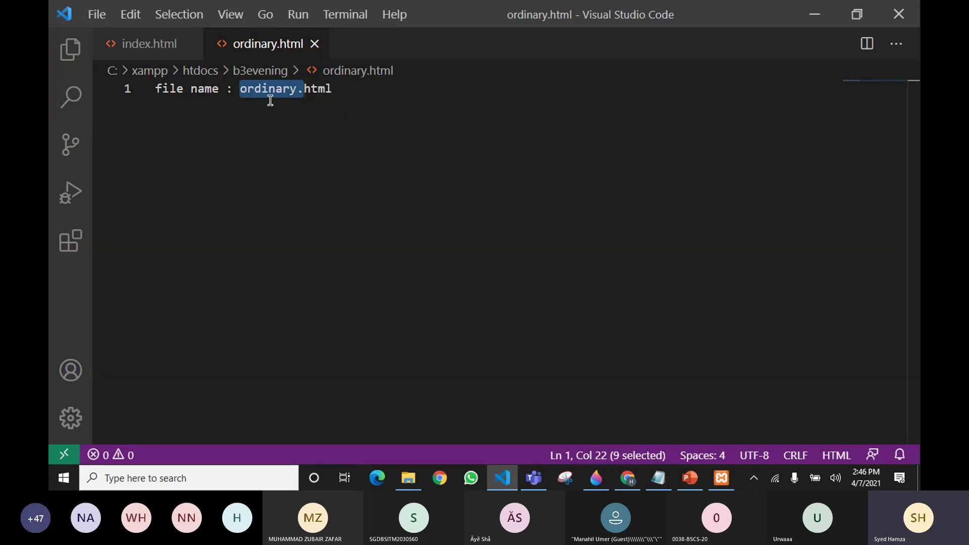
click(143, 45)
click(380, 119)
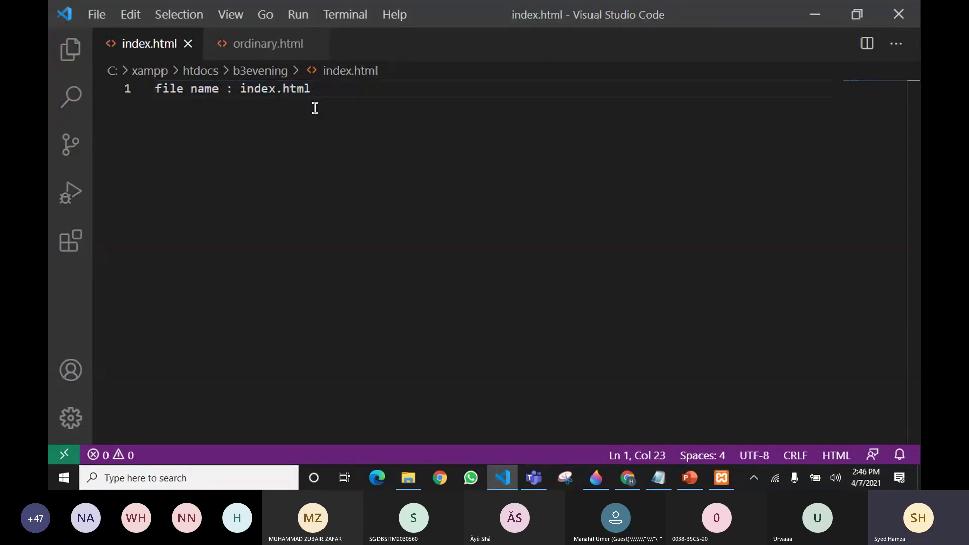
key(alt+Tab)
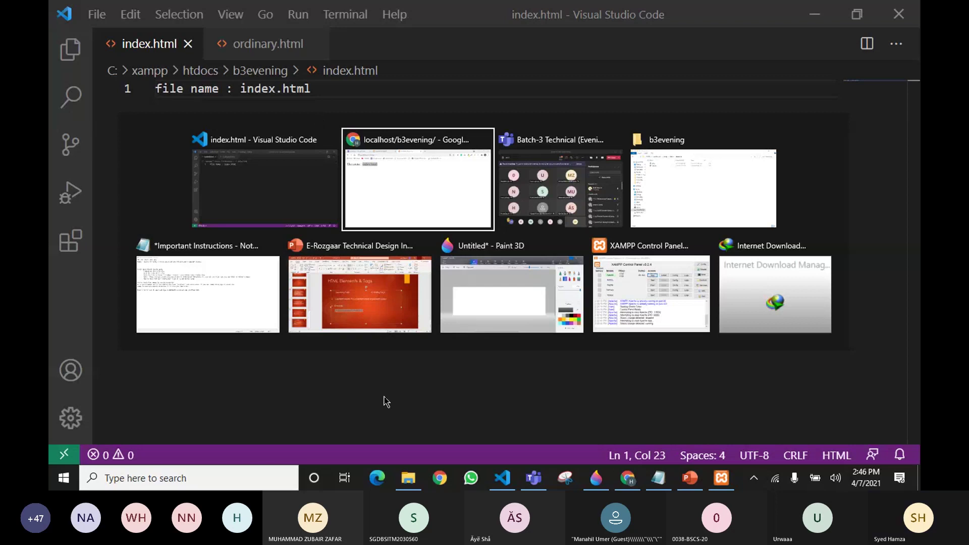
mouse_move(412, 481)
click(327, 245)
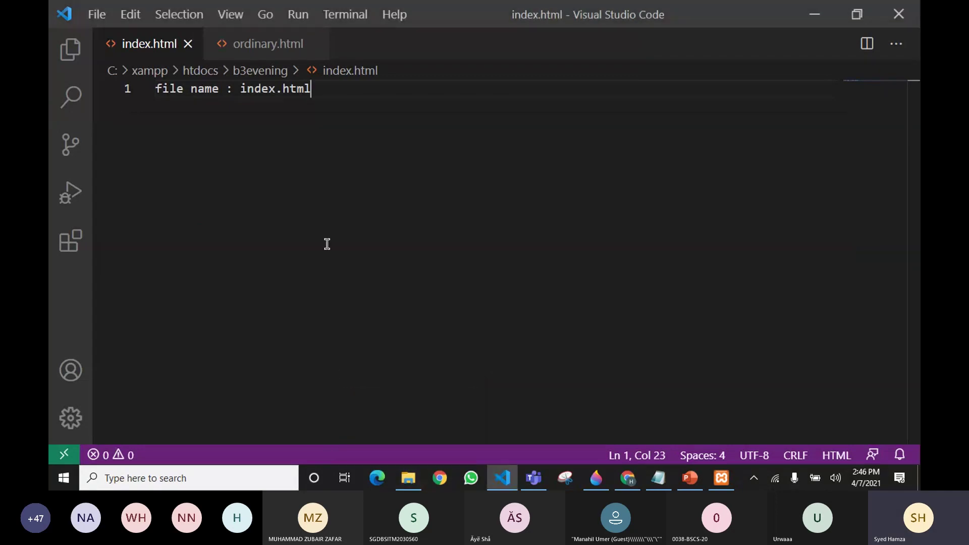
Step: Check the b3evening folder in File Explorer, then switch to Chrome and load localhost/b3evening/ordinary.html
click(406, 481)
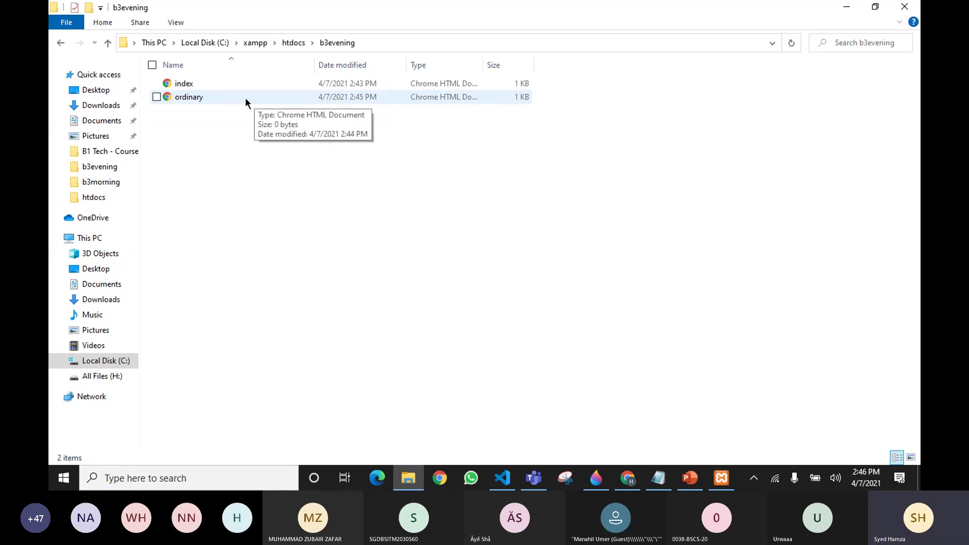
key(alt+Tab)
click(234, 34)
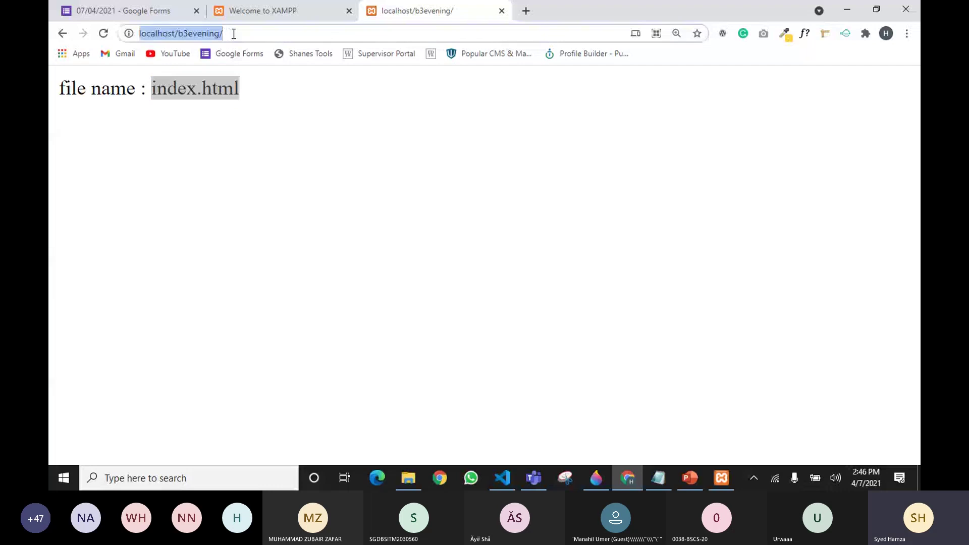
click(313, 34)
text(o)
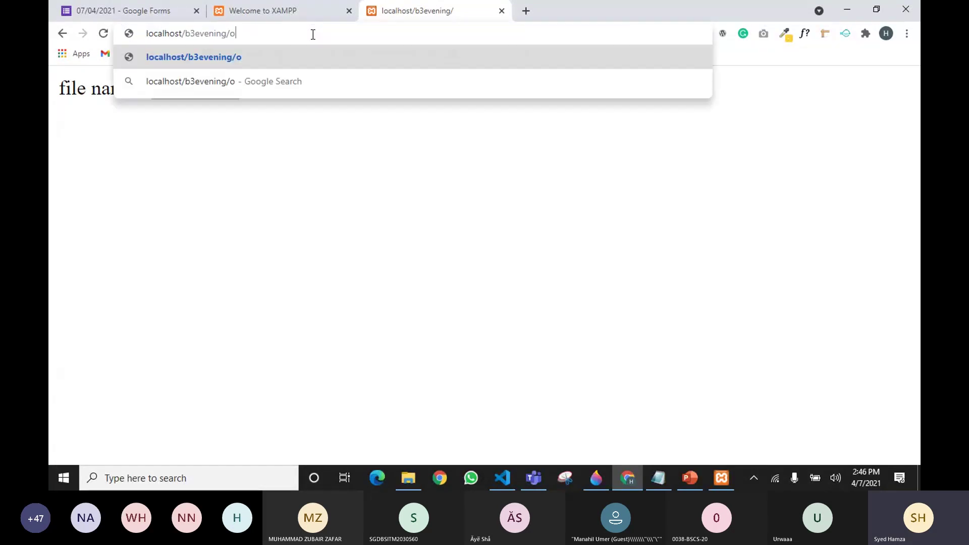
text(rdinary.html)
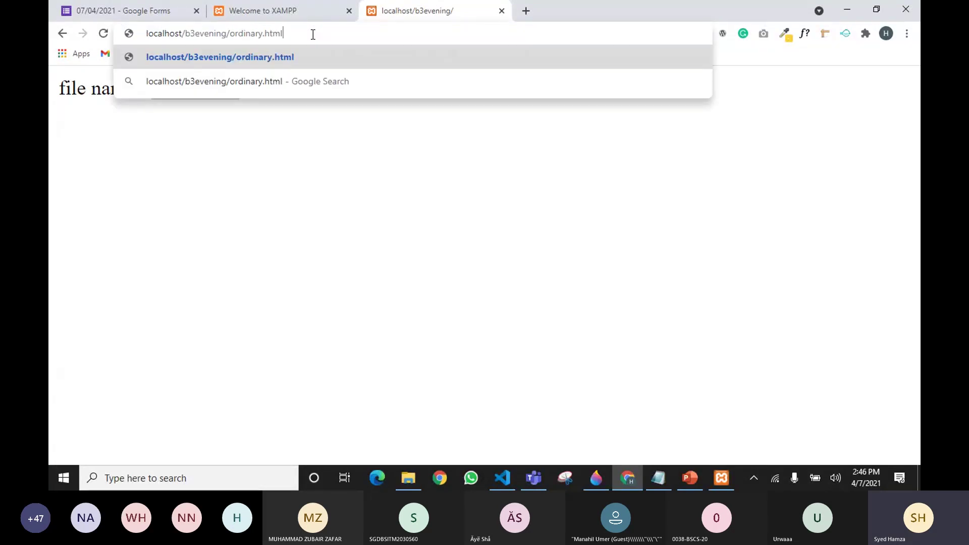
key(Return)
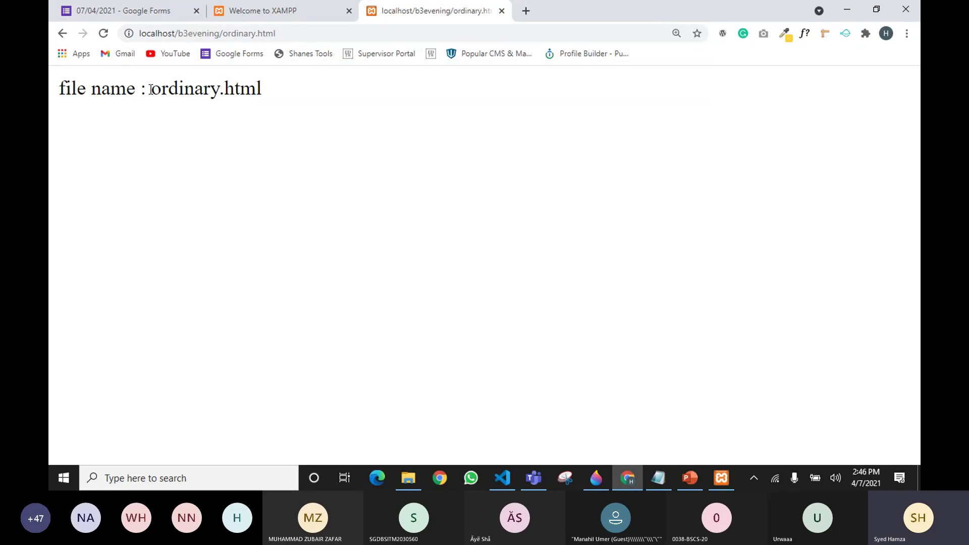
Step: Highlight the file name ordinary.html in the page text and in the page address, and glance at the Teams meeting preview
drag(151, 90, 219, 90)
click(324, 121)
drag(222, 33, 416, 30)
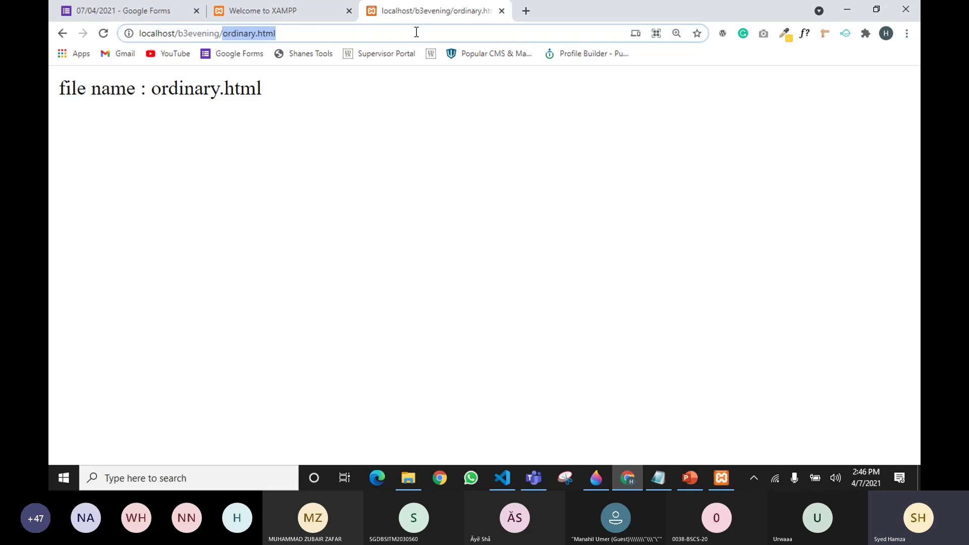
mouse_move(534, 479)
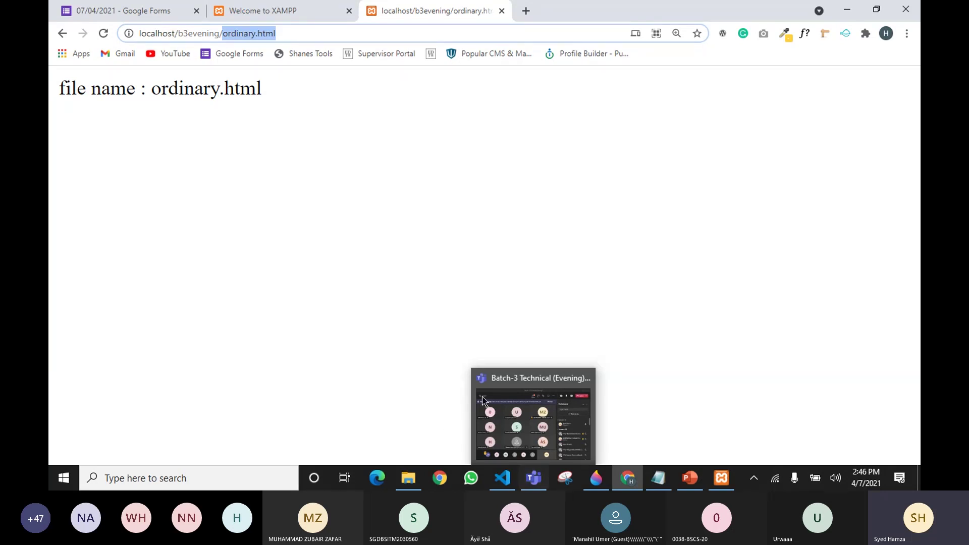
click(526, 11)
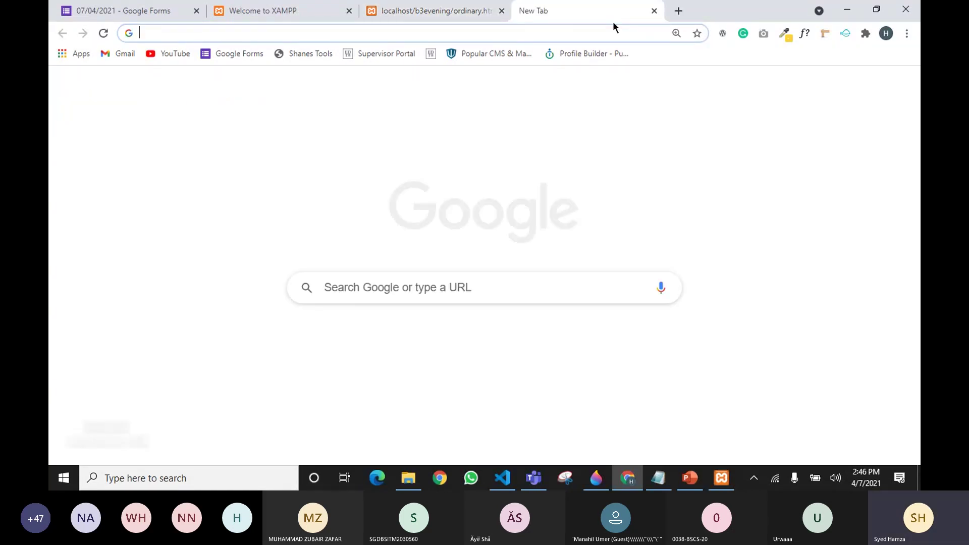
text(www.f)
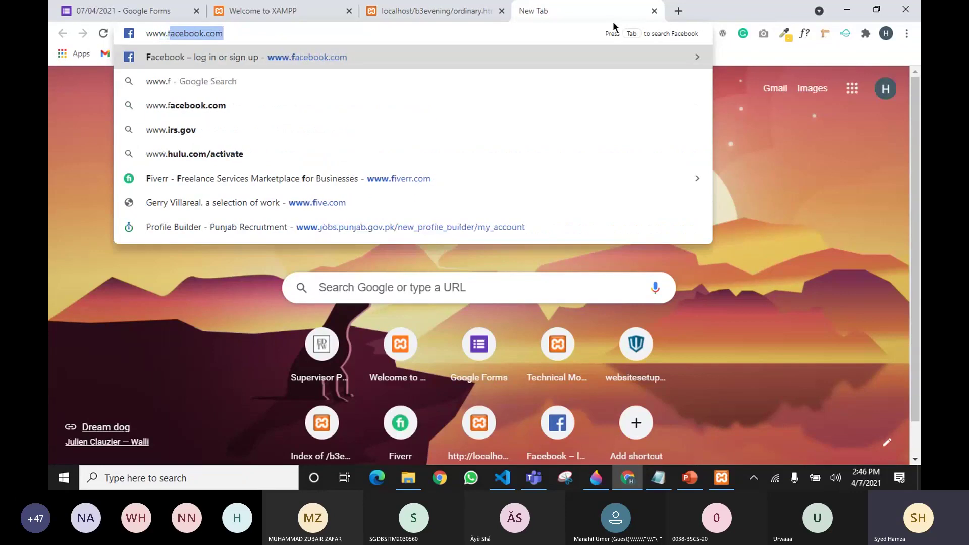
text(iverr.co)
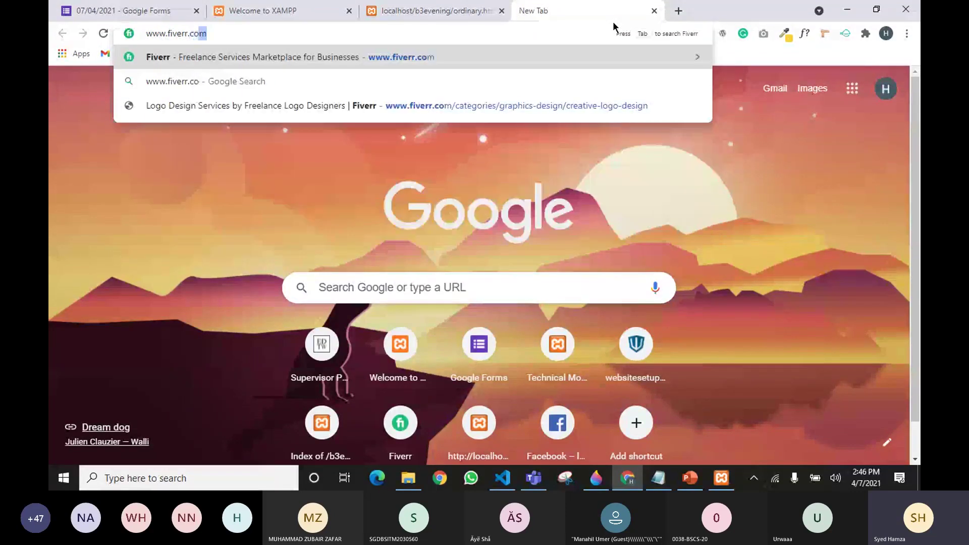
text(m/hom)
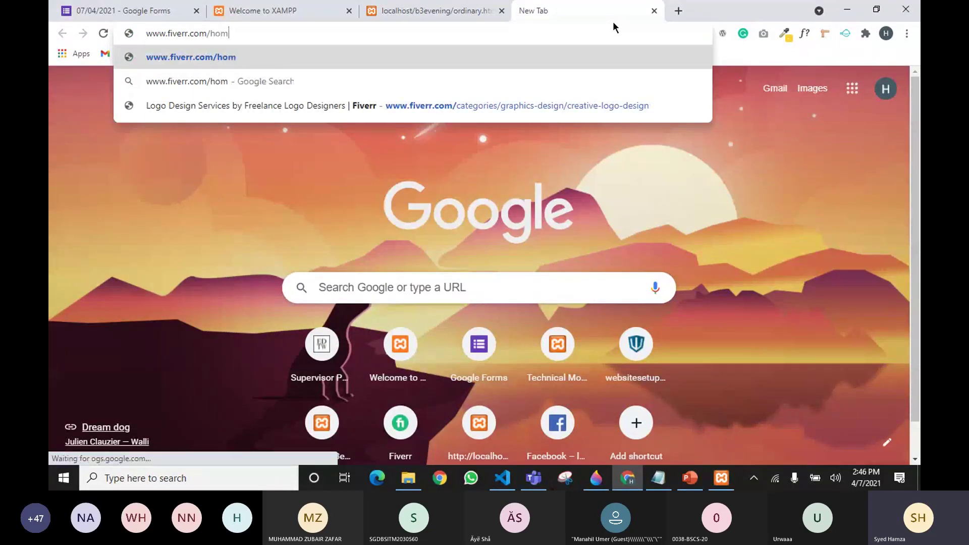
text(e.html)
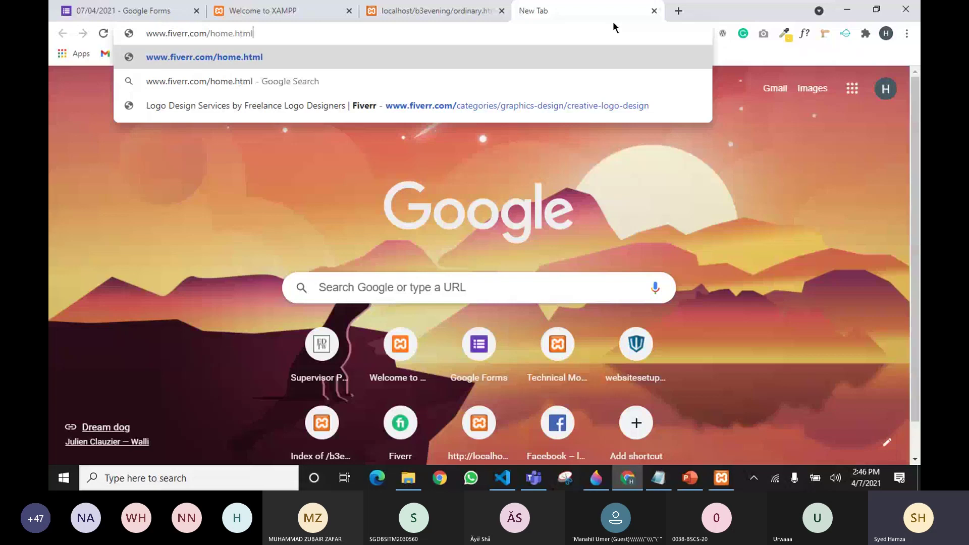
text(?????????)
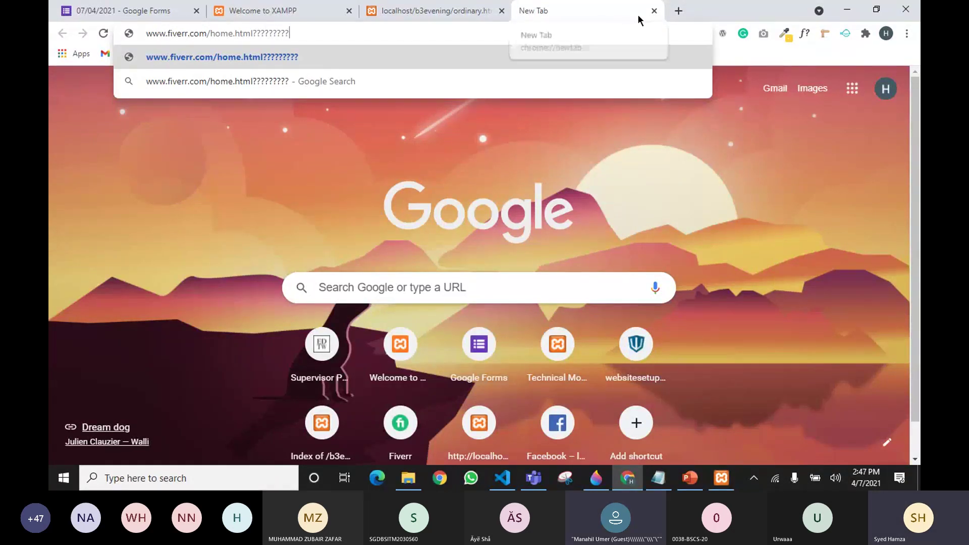
click(682, 15)
text(ww)
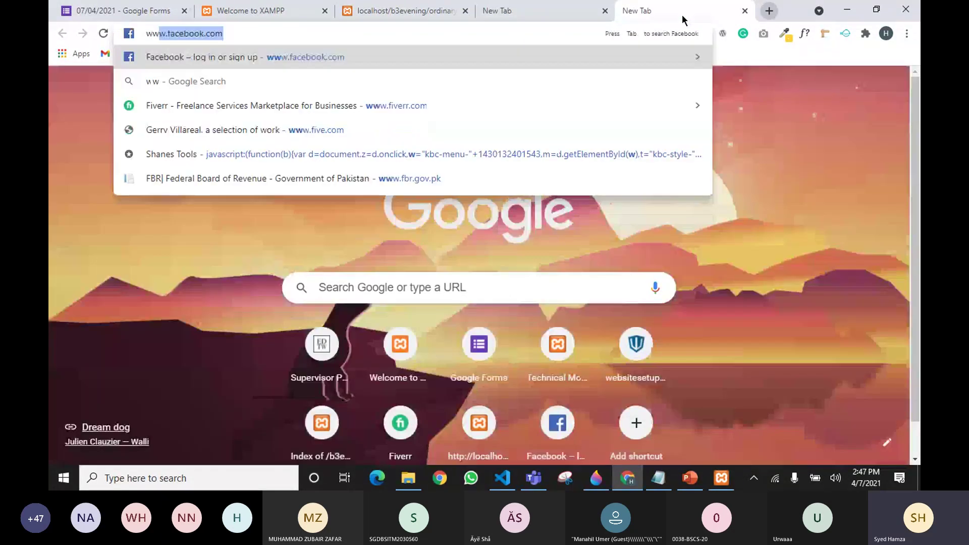
text(w.facebook.com)
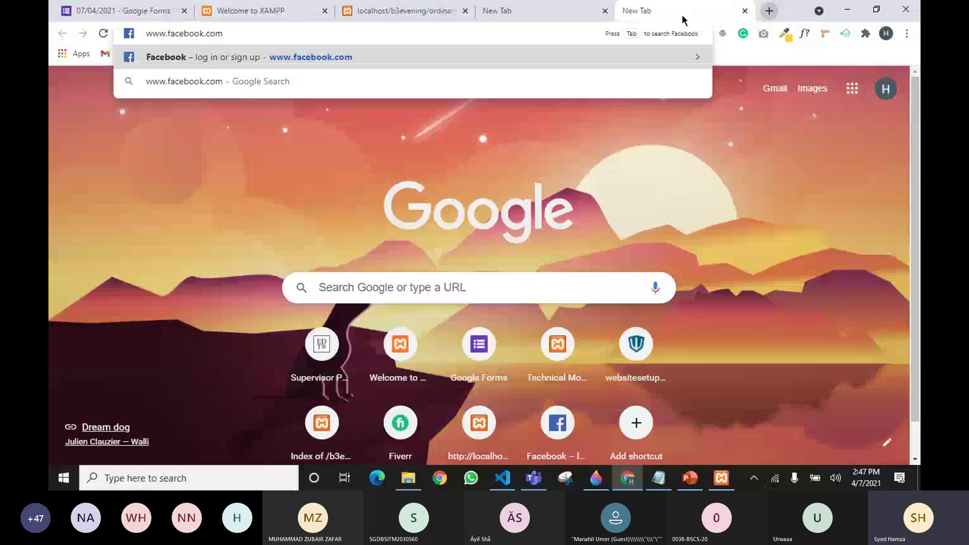
text(/home.html)
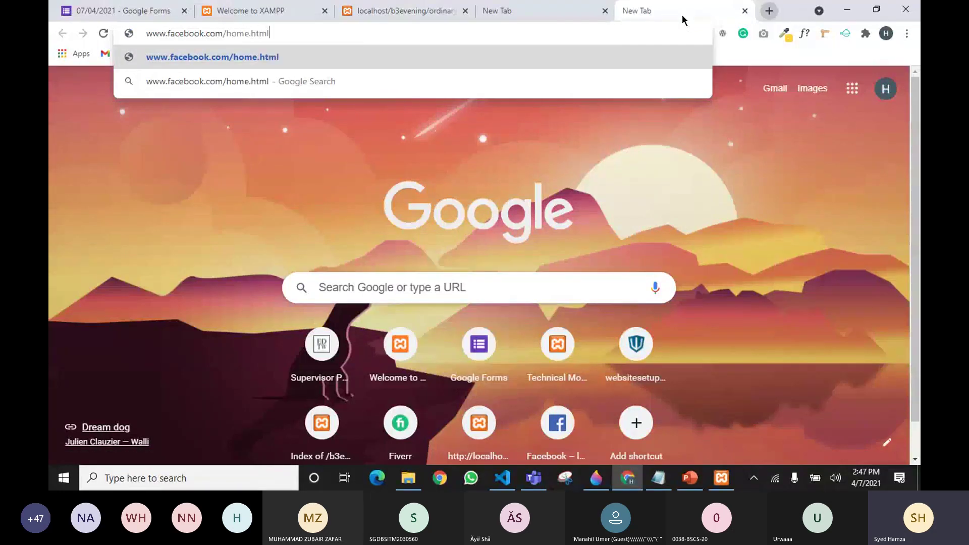
text(???????)
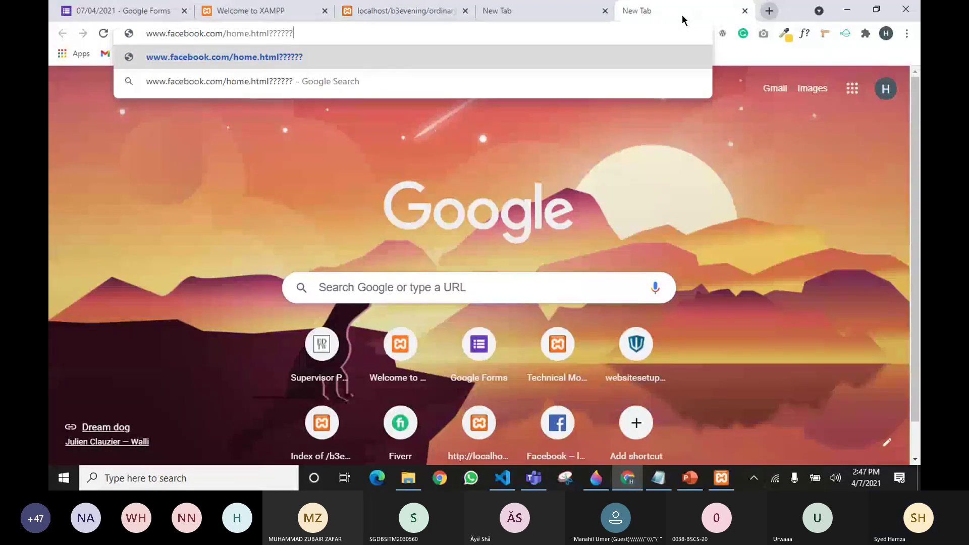
Step: Open a further browser tab and enter freepik.com/mainpage.html followed by question marks as the address, without loading it
click(766, 15)
text(fre)
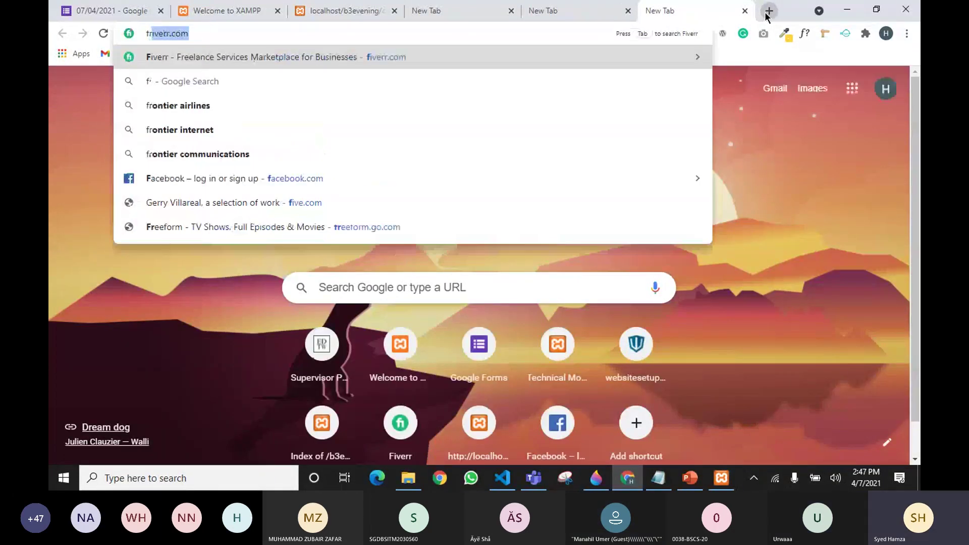
text(e)
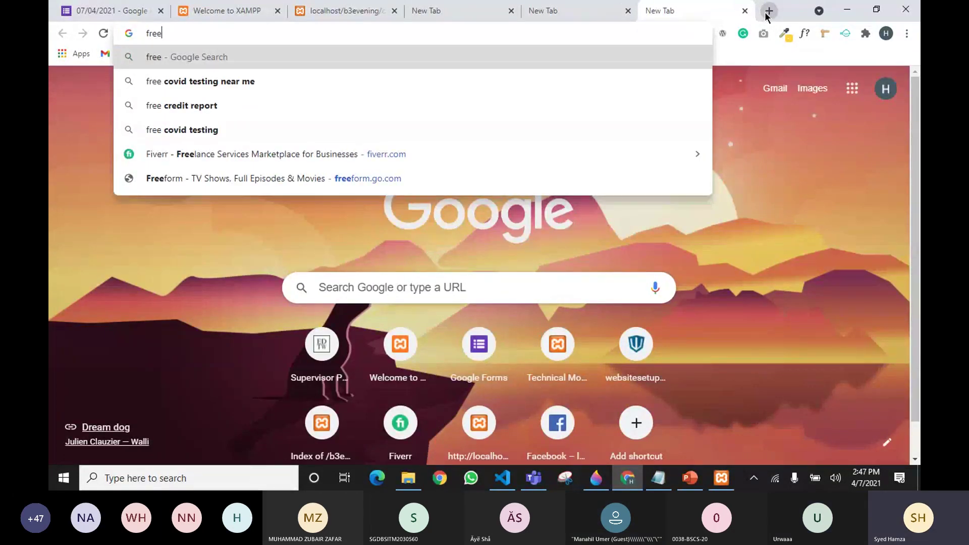
text(pik.c)
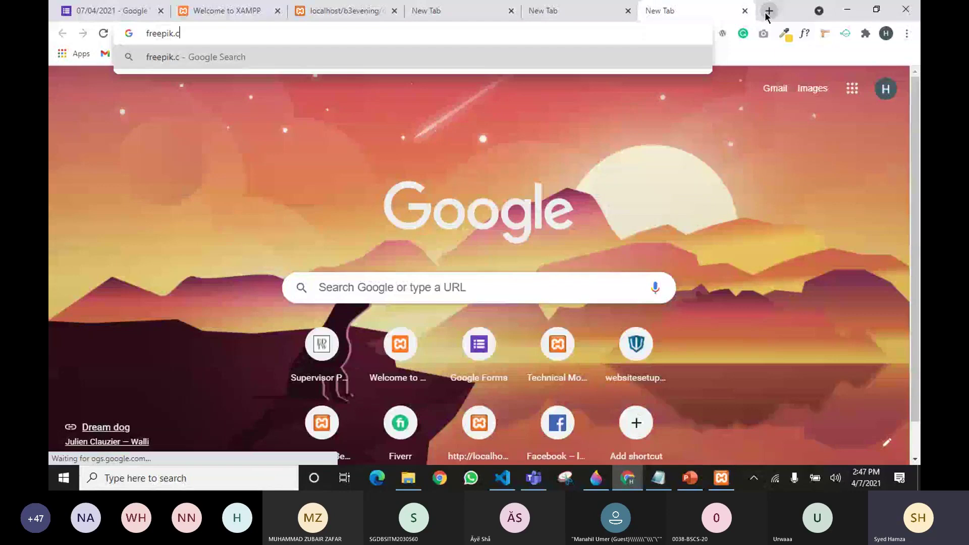
text(om/ht)
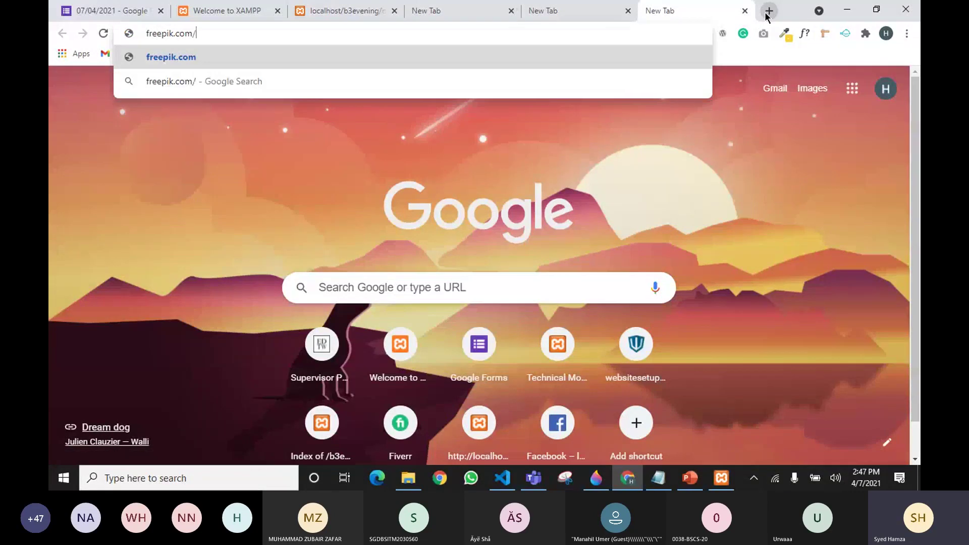
key(BackSpace)
key(BackSpace)
text(ma)
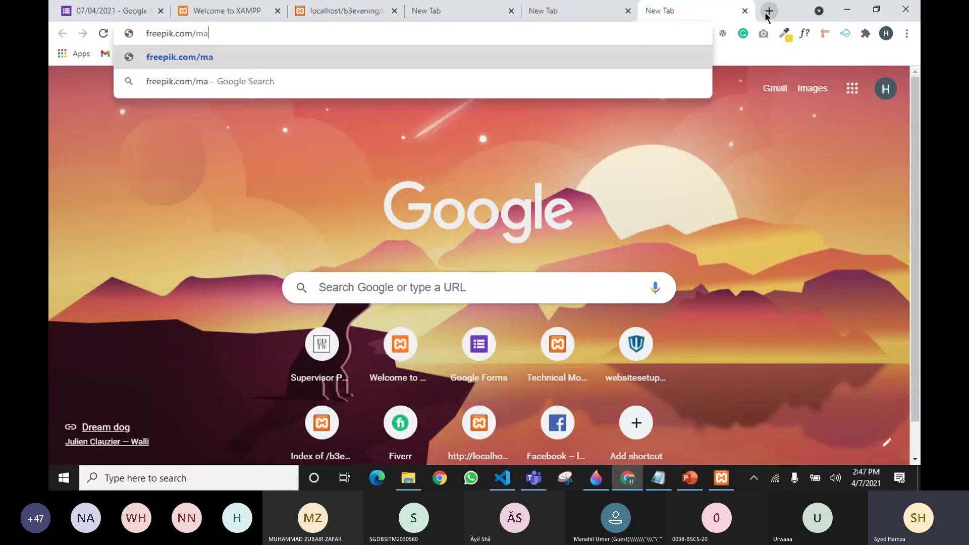
text(inpage)
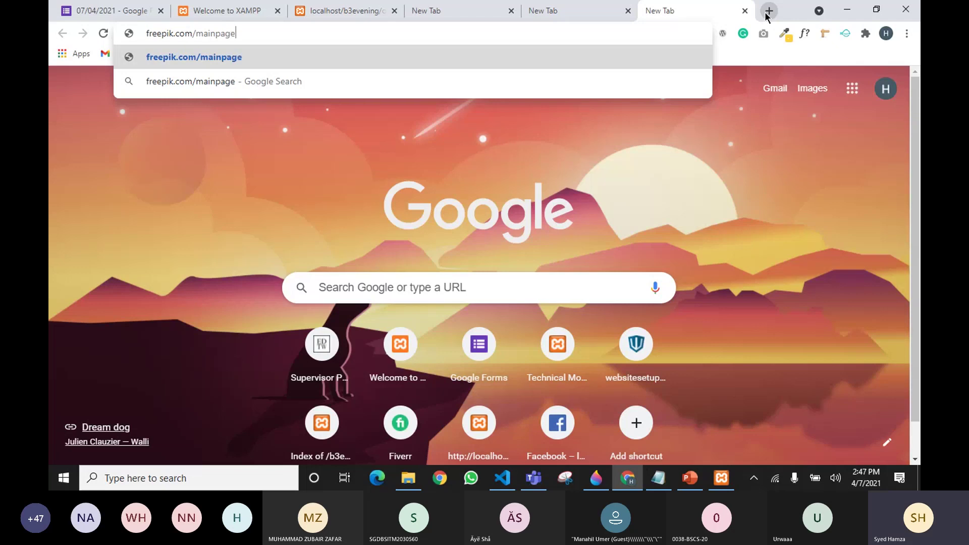
text(.html??)
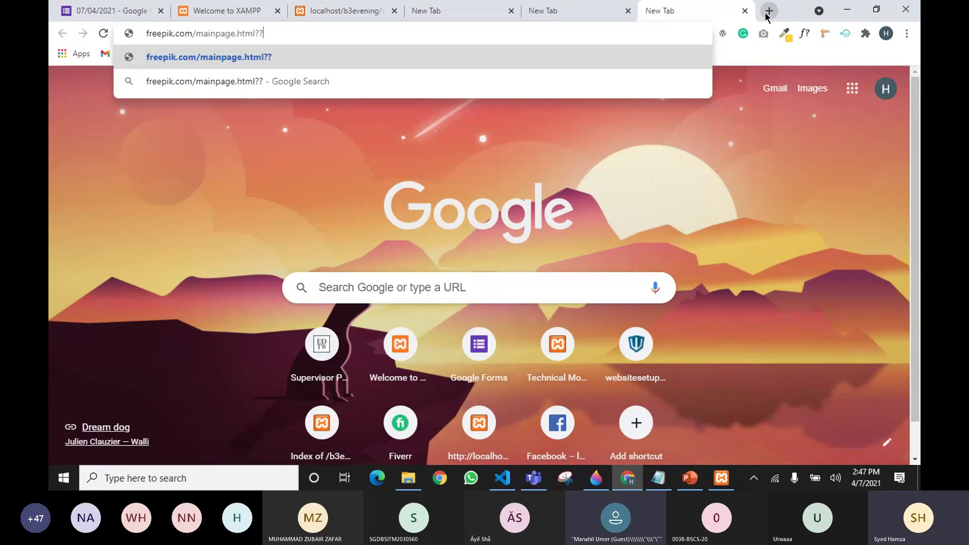
text(???????)
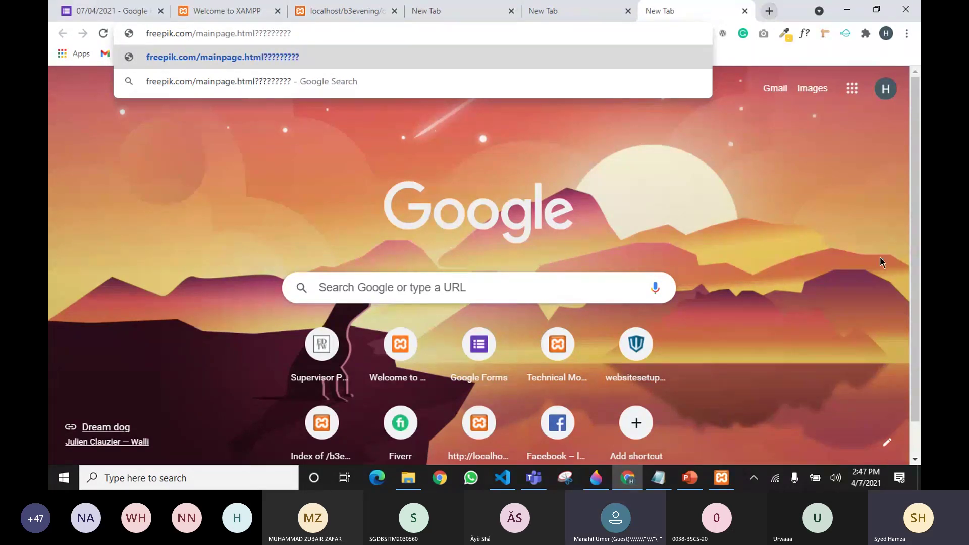
Step: Check the participants in the Teams meeting and return to the freepik.com address in Chrome
mouse_move(538, 483)
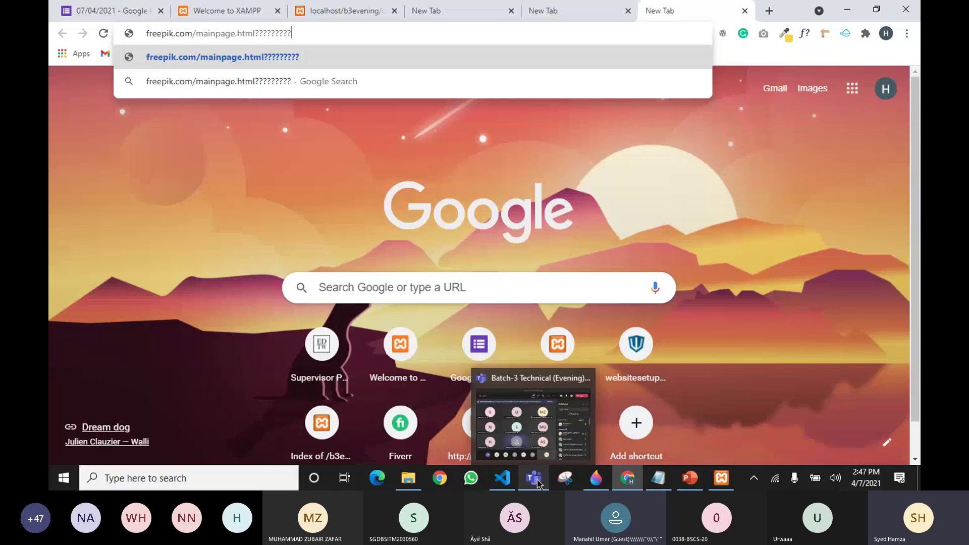
click(533, 424)
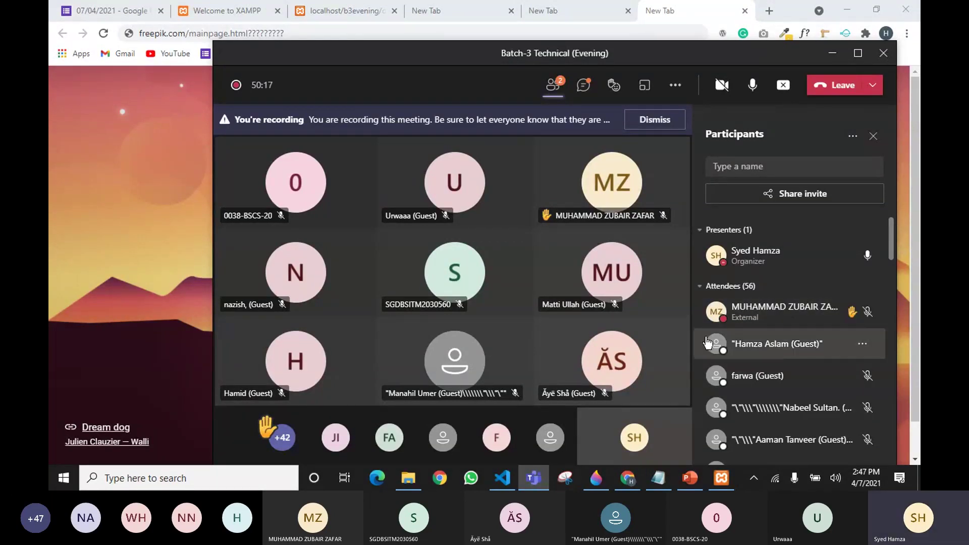
click(204, 111)
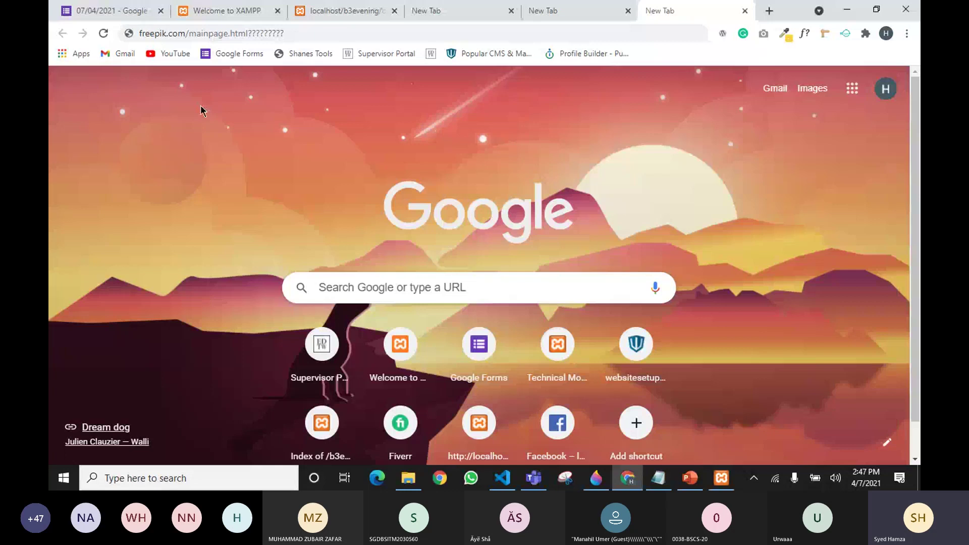
click(192, 39)
click(351, 33)
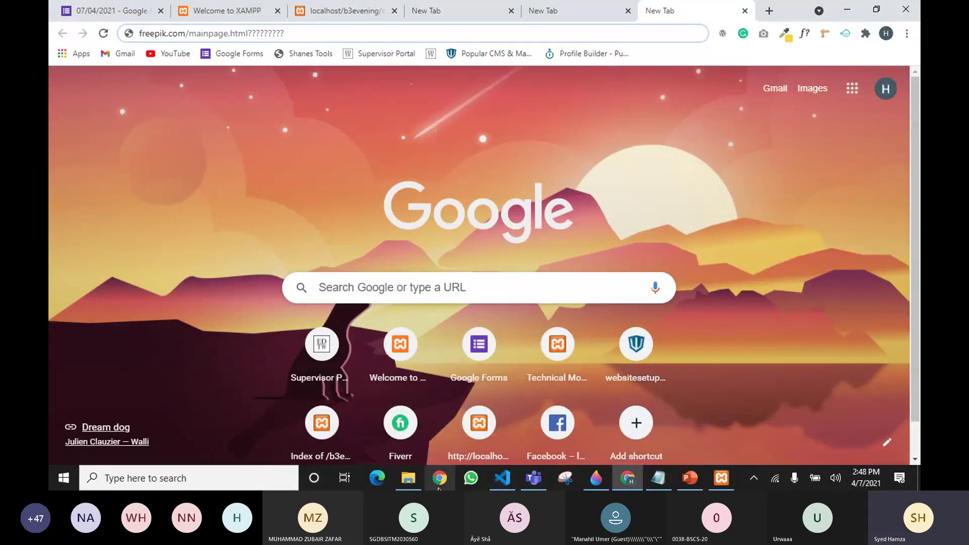
Step: Switch to File Explorer and delete the index file from the b3evening folder
click(409, 478)
click(195, 84)
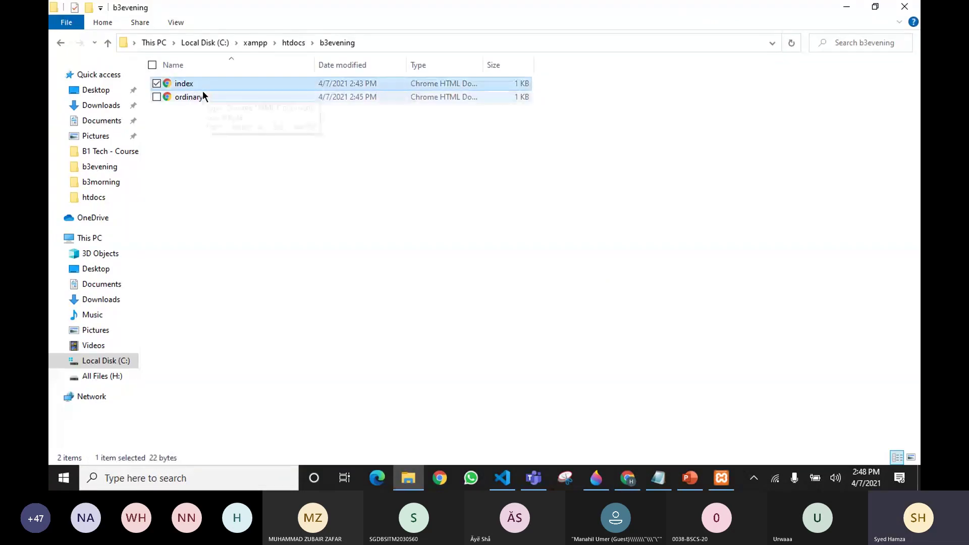
key(Delete)
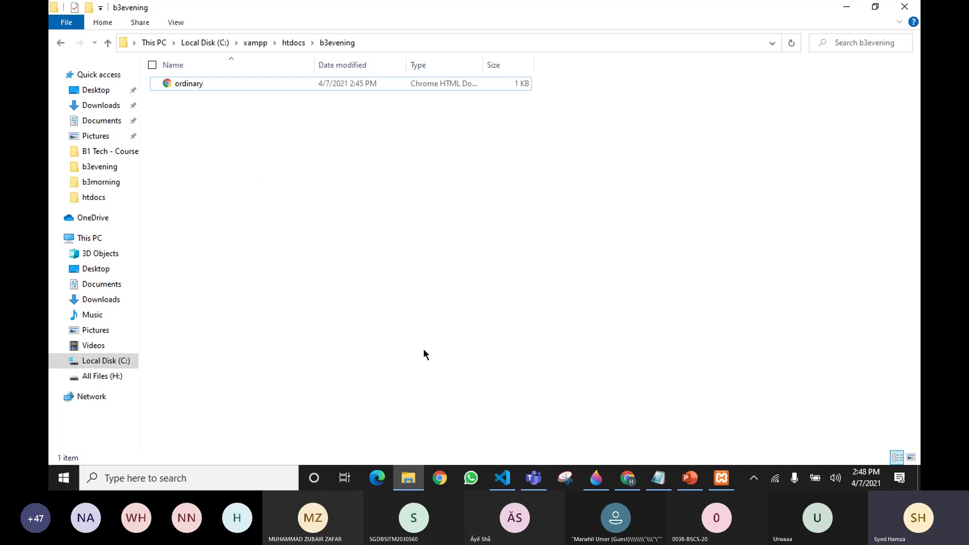
Step: Switch to Visual Studio Code, close the deleted index.html and highlight the file name in the text of ordinary.html
click(513, 485)
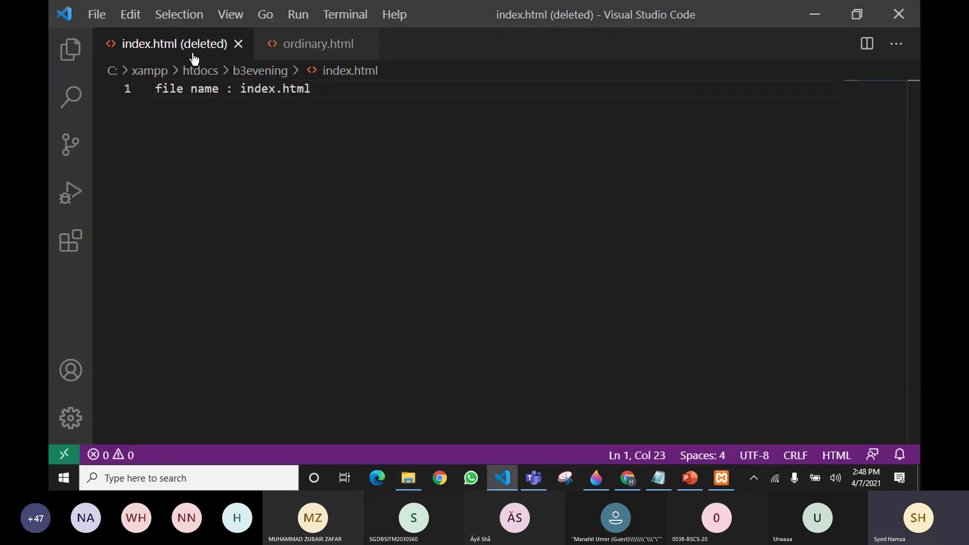
click(239, 48)
click(307, 179)
drag(248, 90, 291, 90)
click(344, 98)
Step: Create a new empty file in the editor alongside ordinary.html
click(94, 15)
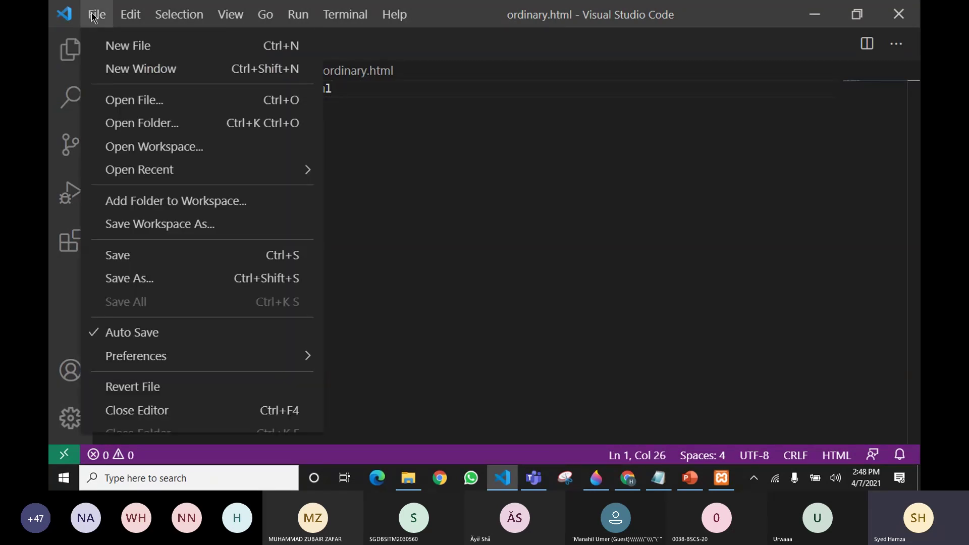
mouse_move(130, 14)
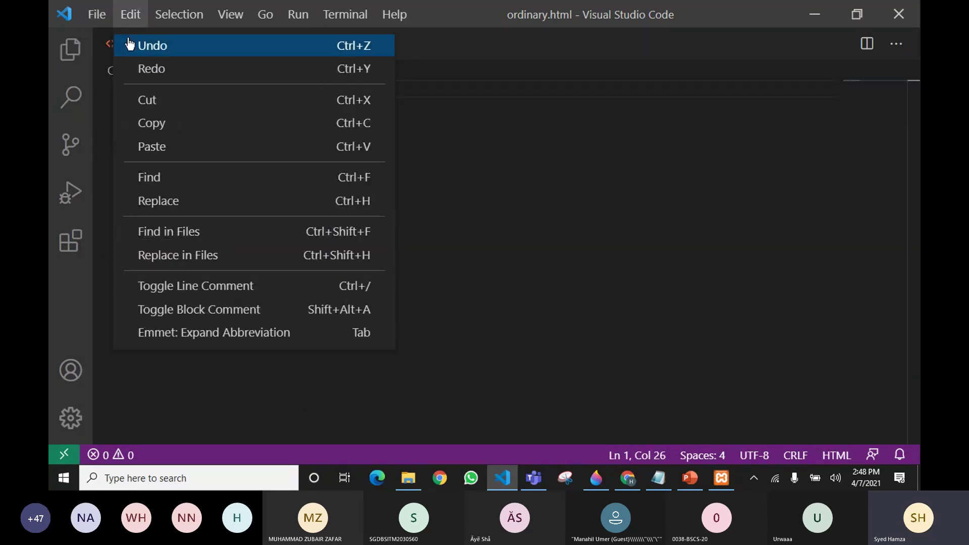
click(124, 45)
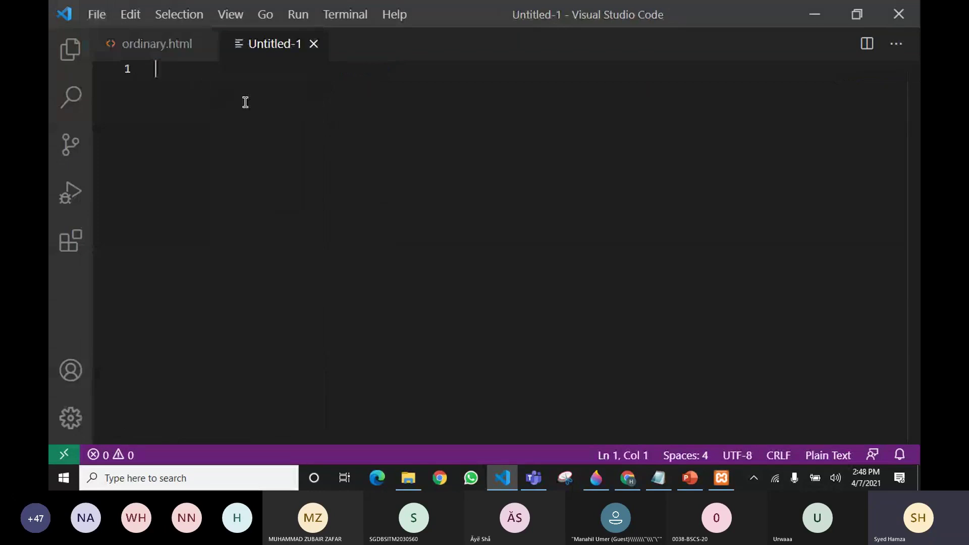
Step: Write the line "filename : ordinarytwo.html" in the new empty file
text(ile)
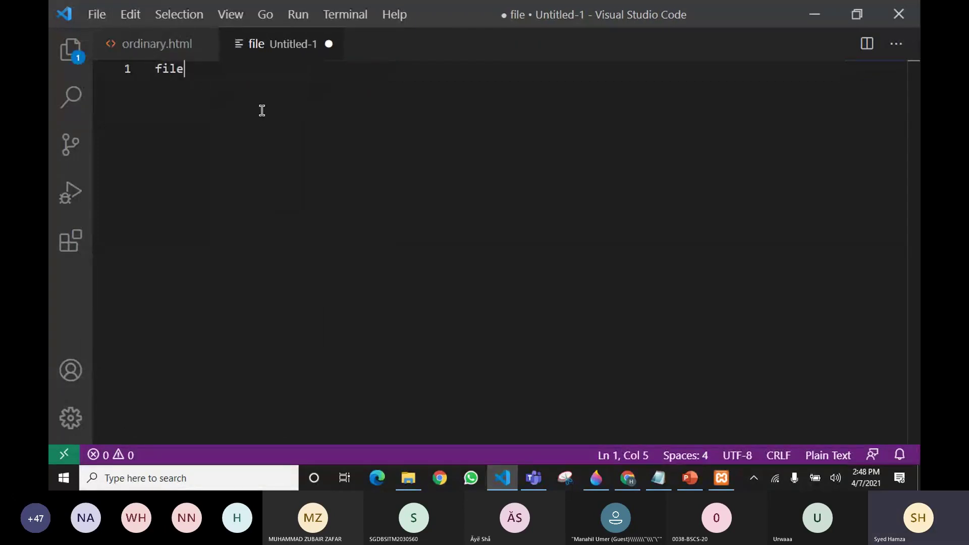
text(name : ordinary)
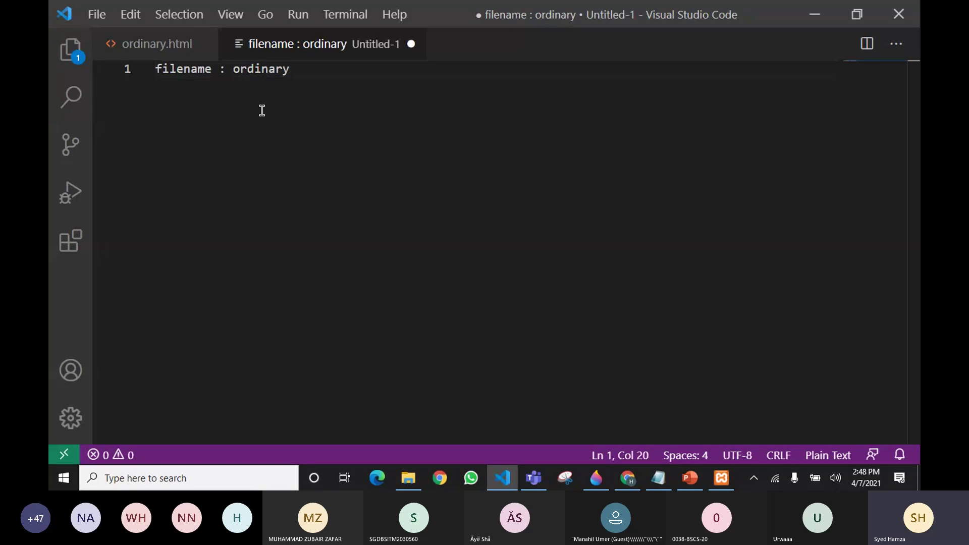
text(2.html)
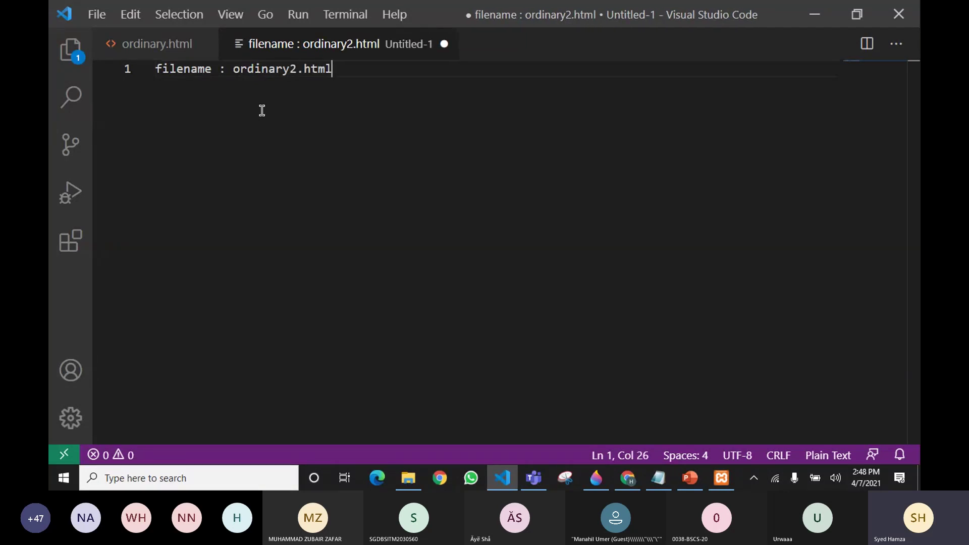
click(296, 71)
key(BackSpace)
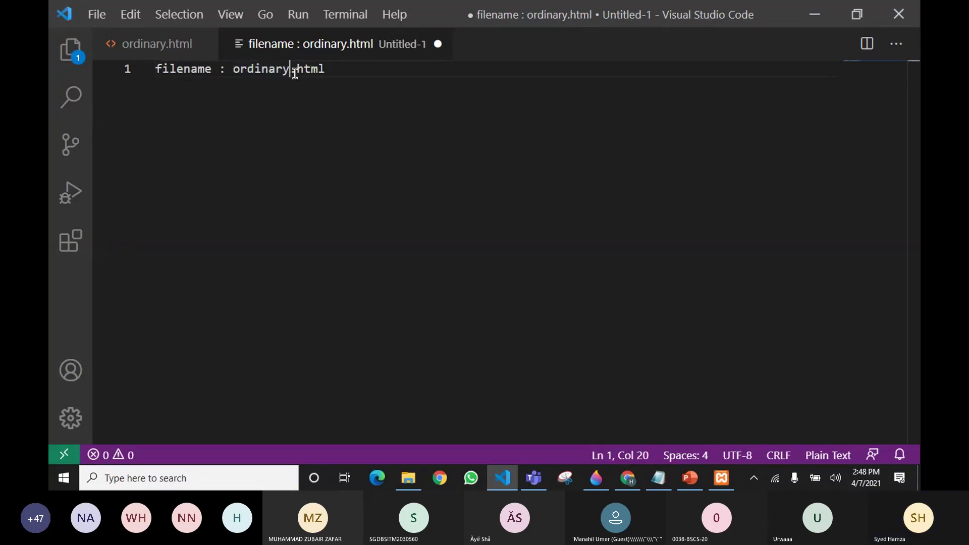
text(two)
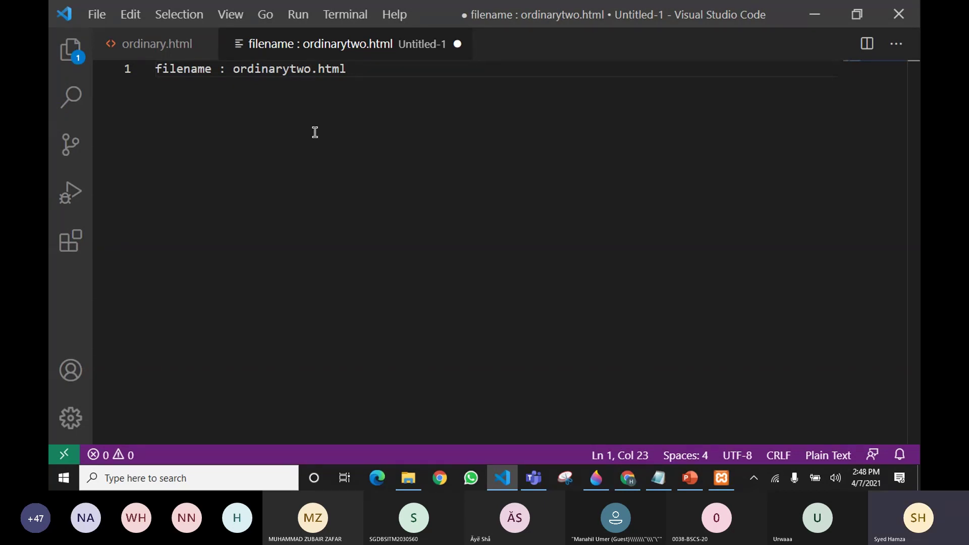
Step: Save the new file as ordinarytwo with the HTML file type in the b3evening folder
key(ctrl+s)
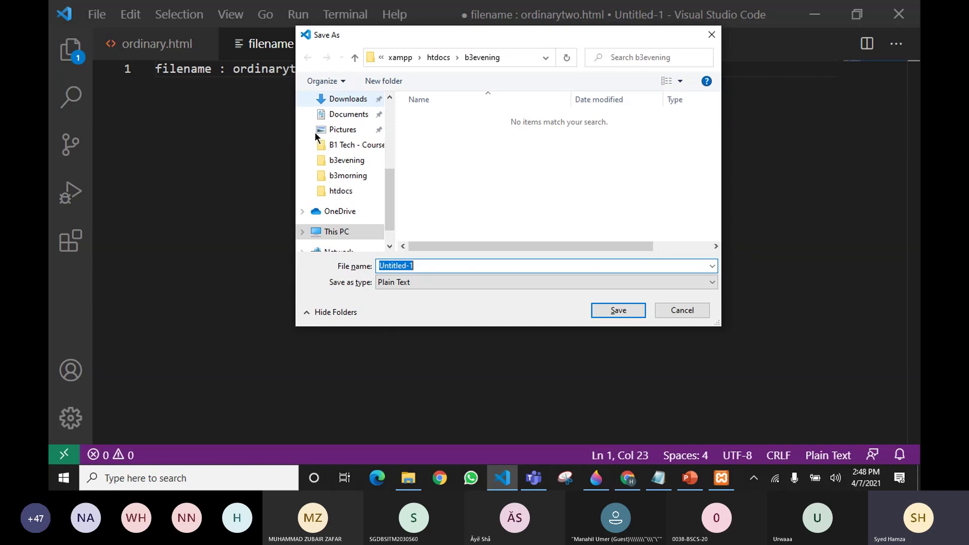
text(or)
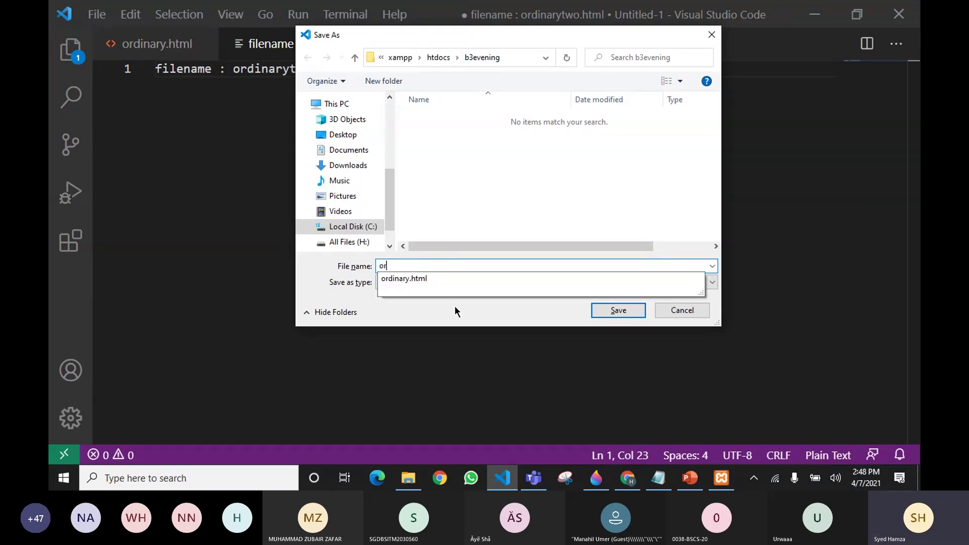
text(dinarytwo)
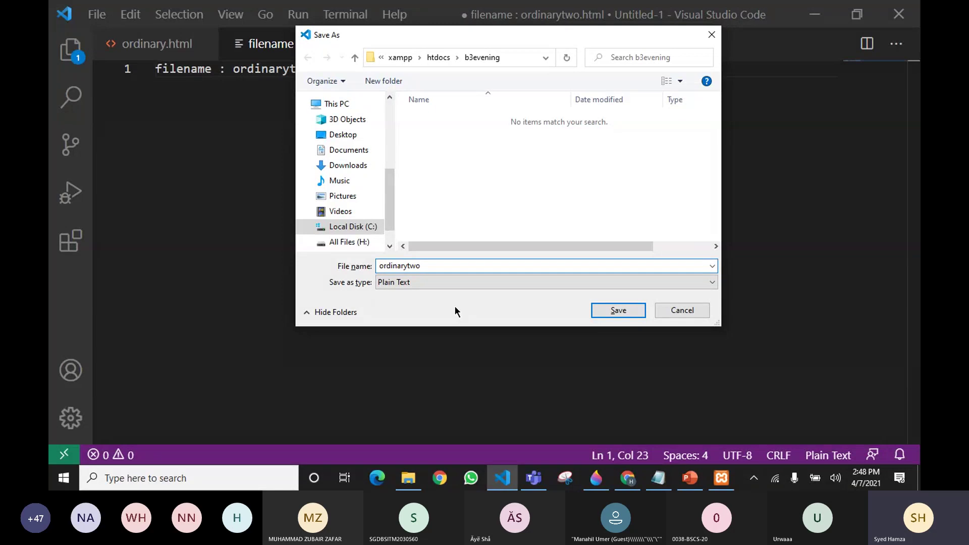
click(447, 283)
click(401, 142)
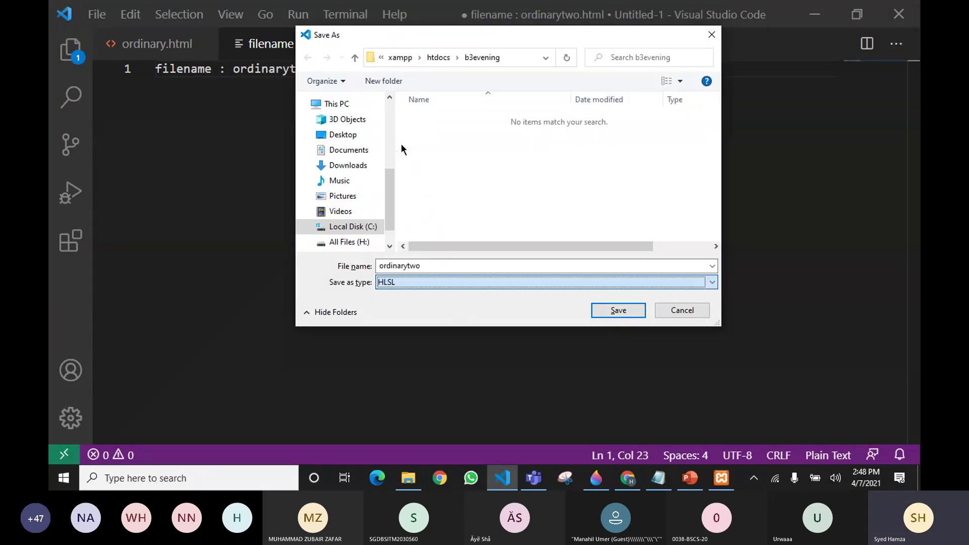
click(417, 281)
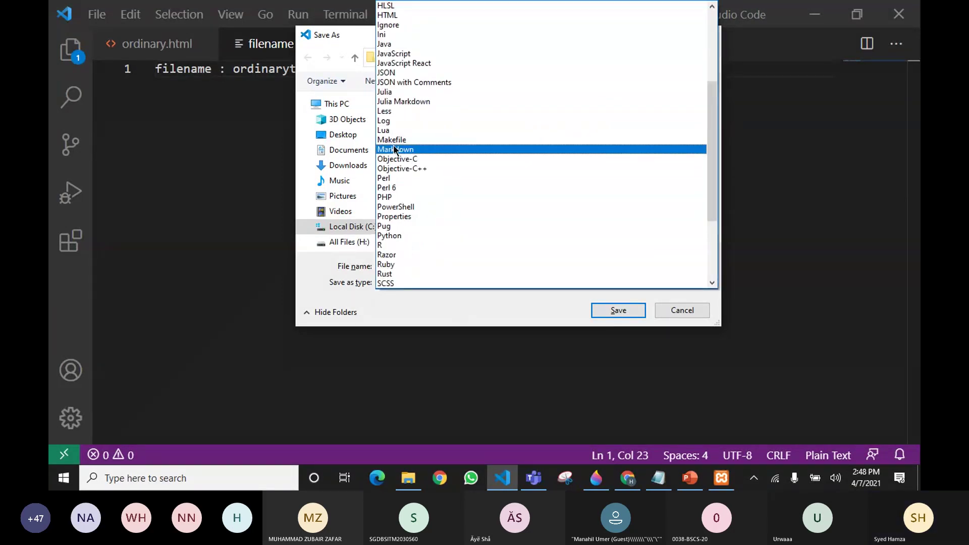
scroll(396, 187, up, 1)
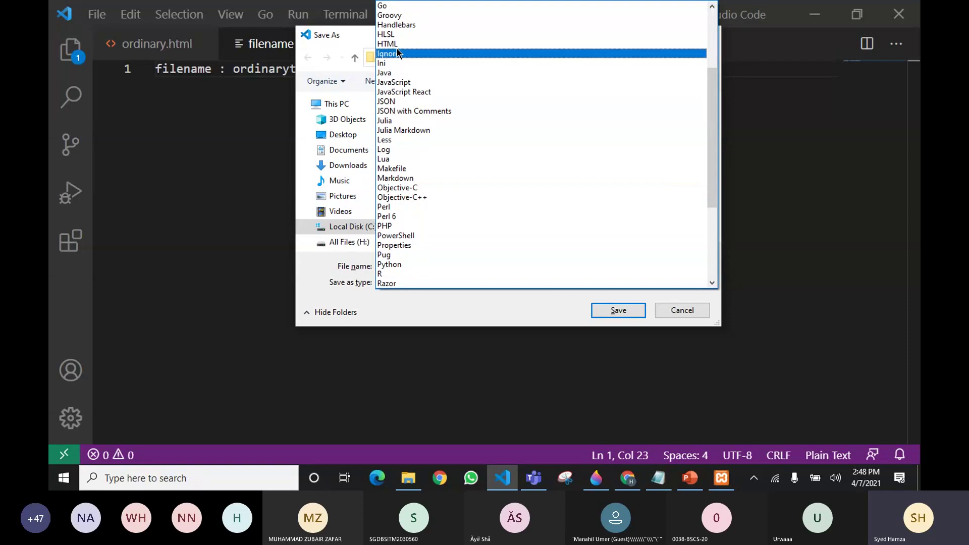
click(389, 44)
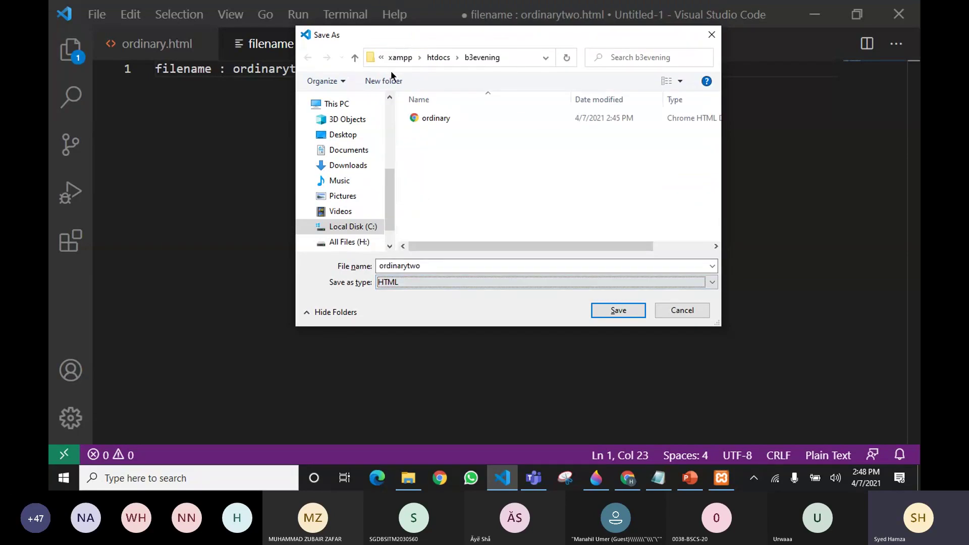
click(618, 311)
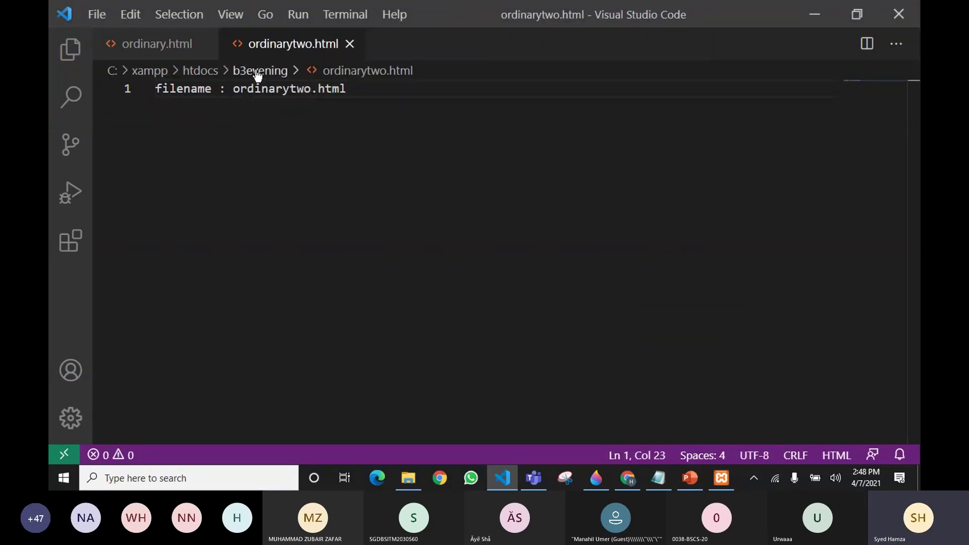
Step: Switch to File Explorer, show the b3evening files as large thumbnails, and return to ordinarytwo.html in Visual Studio Code
click(408, 478)
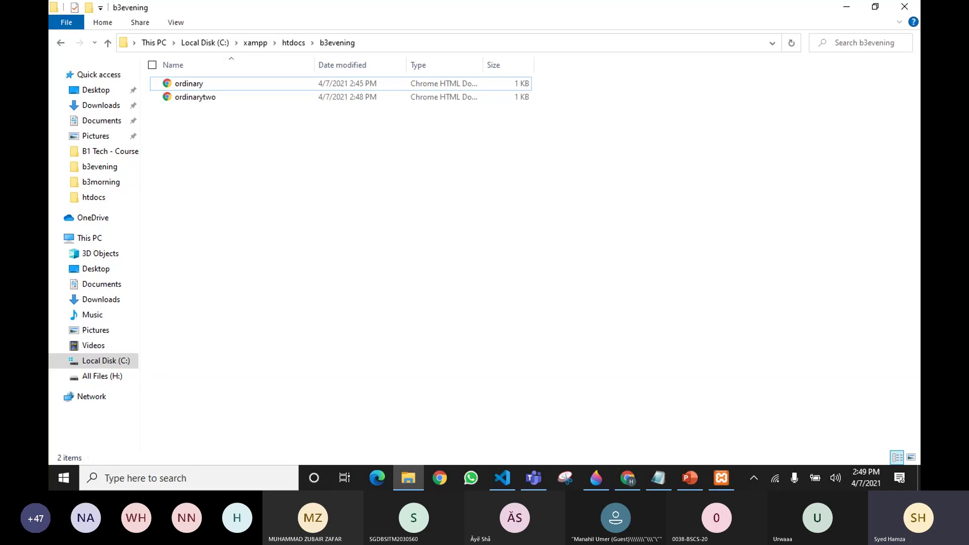
click(912, 457)
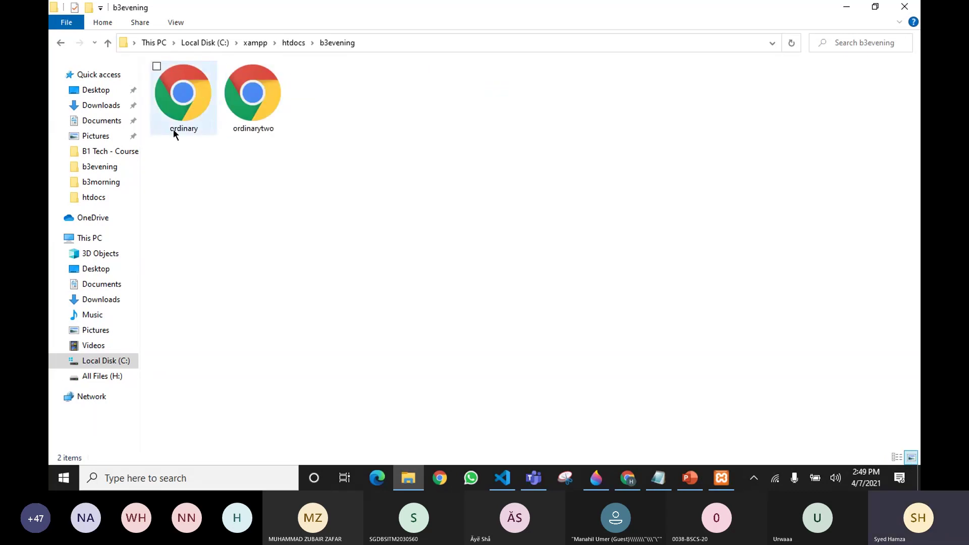
key(alt+Tab)
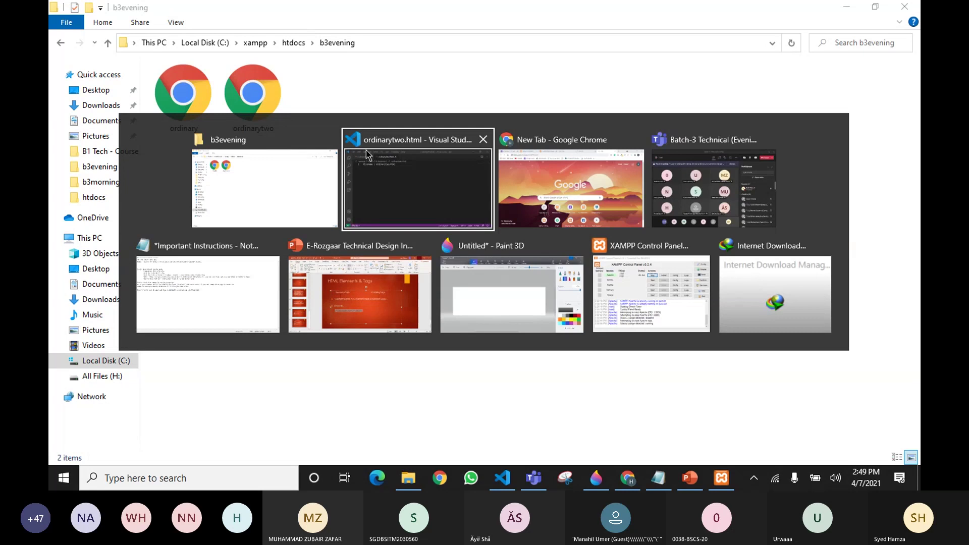
click(386, 174)
key(alt+s)
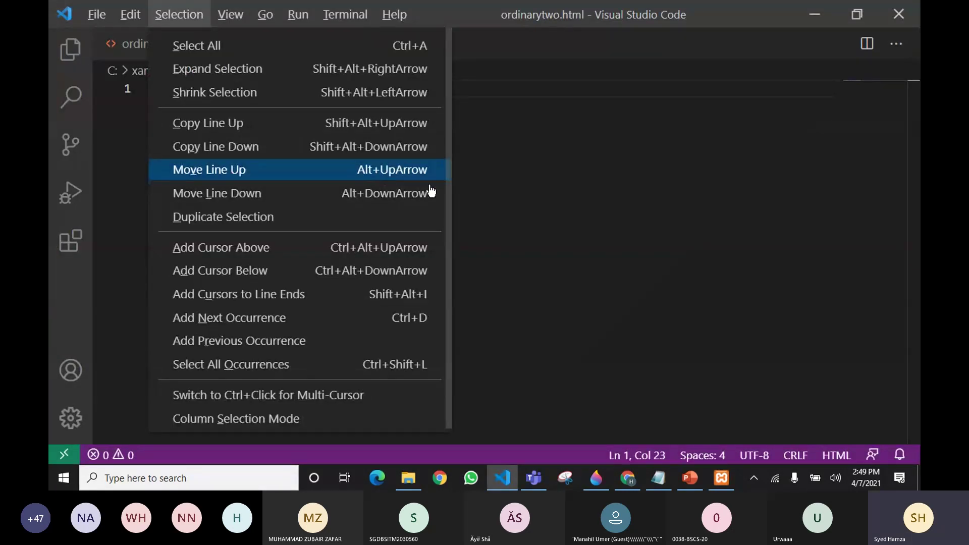
click(516, 192)
Step: Switch to Chrome, load localhost/b3evening/ without a file name and highlight the folder name in the address
key(alt+Tab)
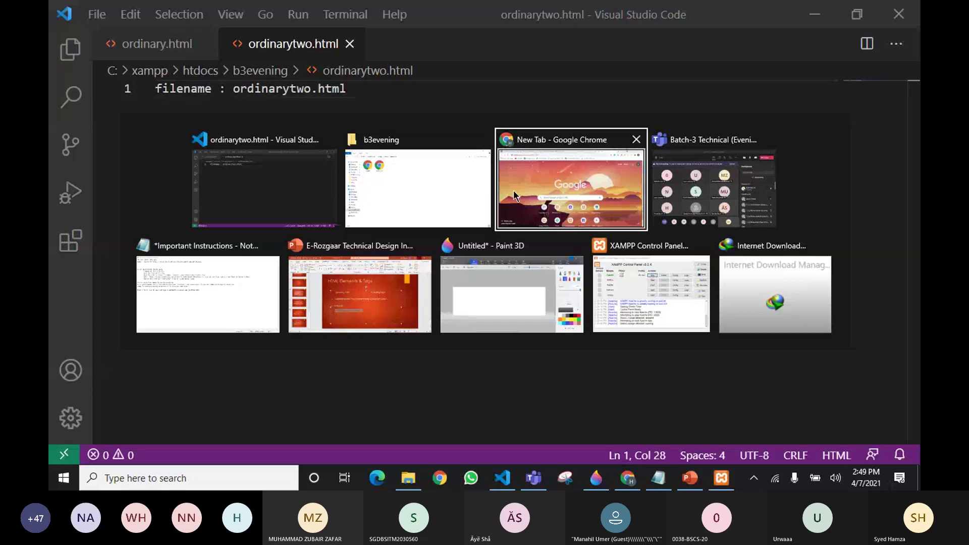
click(513, 192)
click(340, 14)
double_click(242, 33)
key(BackSpace)
key(Return)
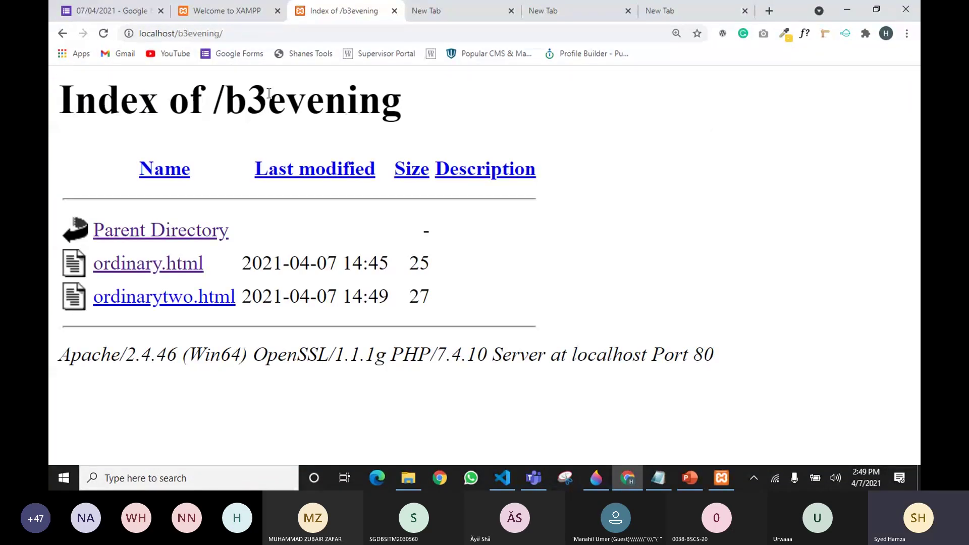
drag(183, 33, 216, 33)
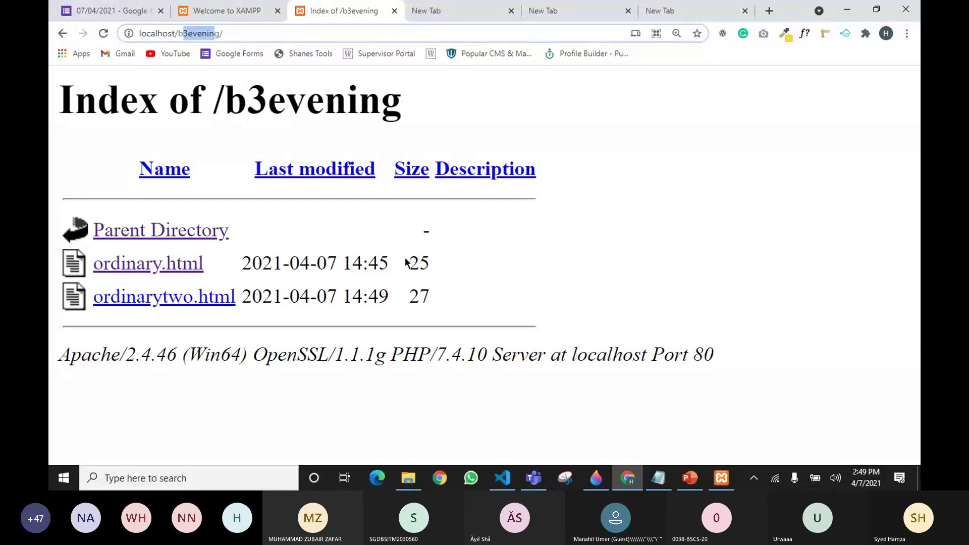
click(333, 223)
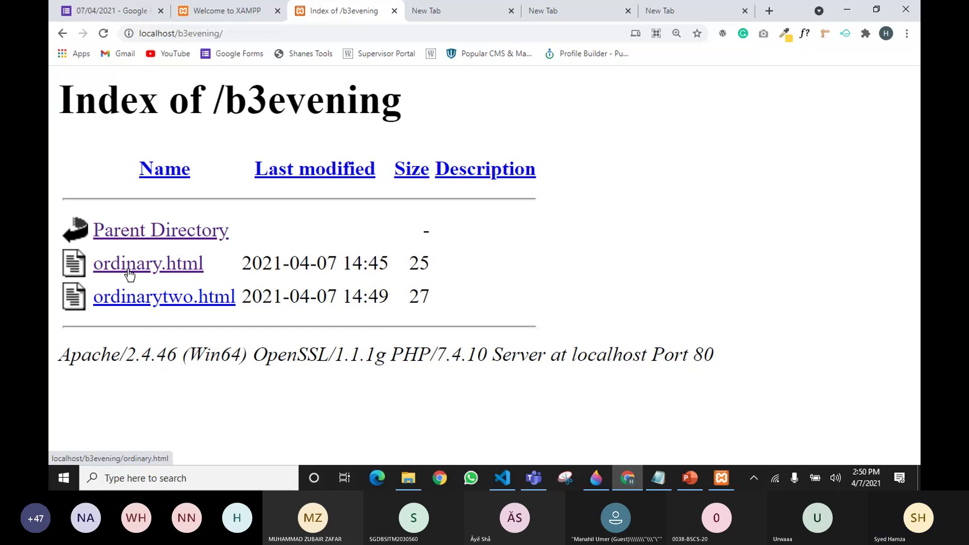
Step: Open ordinarytwo.html from the b3evening directory listing and highlight its file name in the address
click(179, 308)
drag(223, 33, 334, 33)
click(334, 33)
triple_click(268, 33)
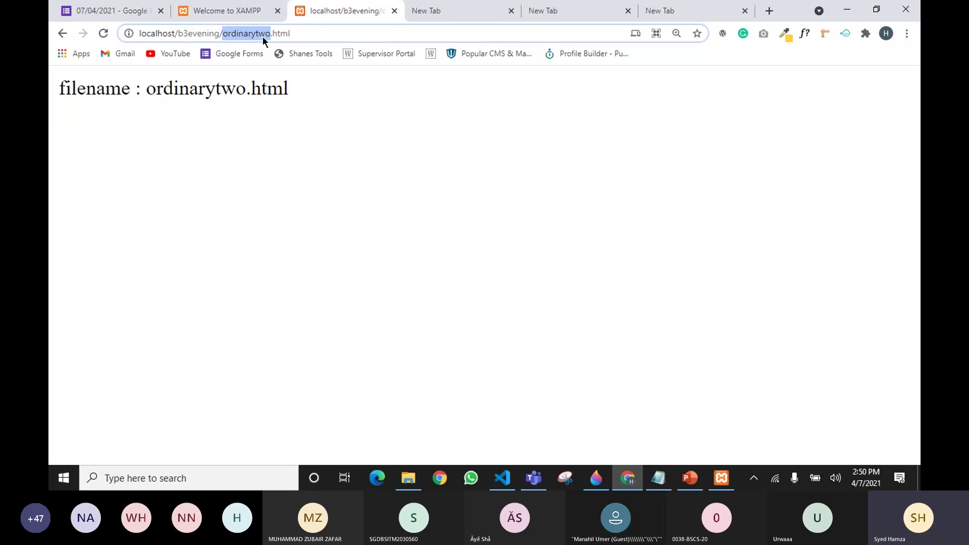
Step: Change the address to localhost/b3evening/ordinary.html, load it and highlight the file name in the page text
click(271, 34)
key(BackSpace)
key(BackSpace)
key(BackSpace)
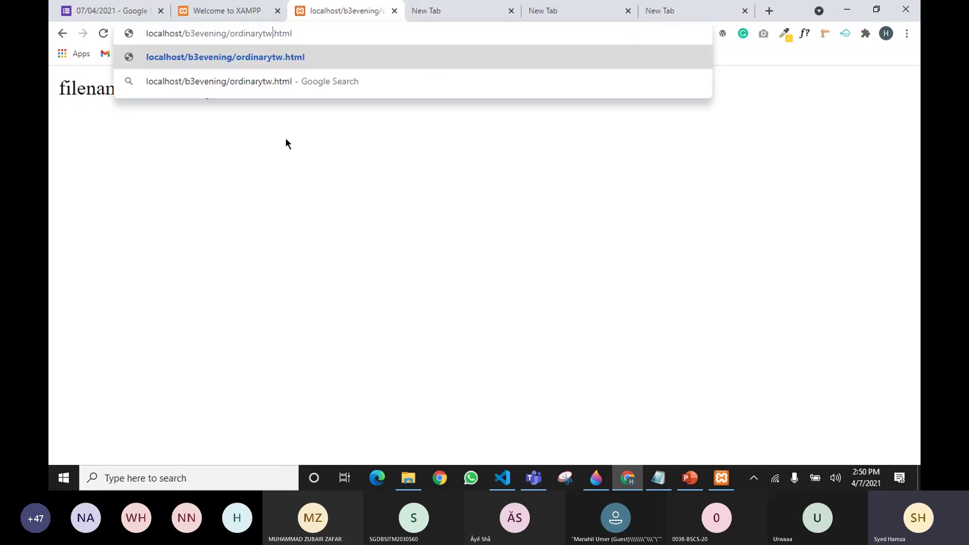
key(Return)
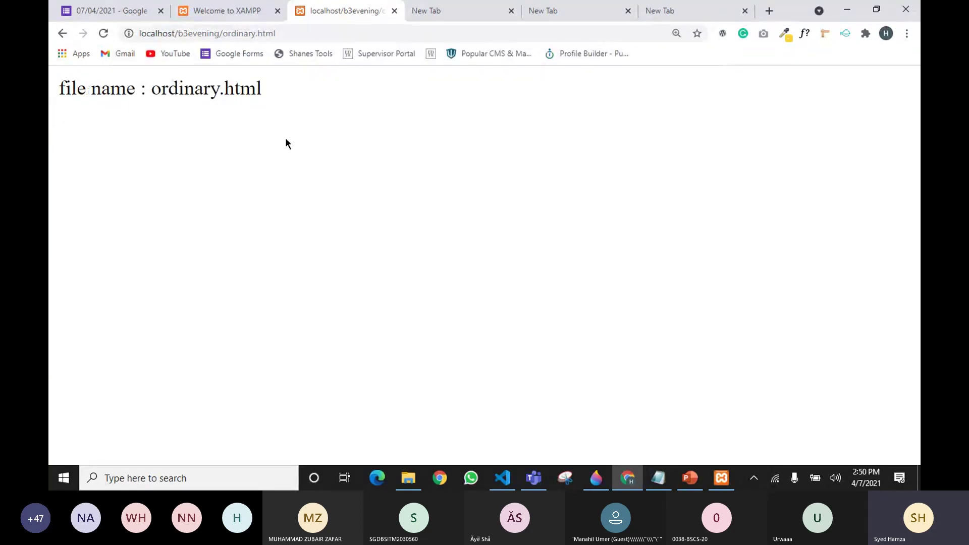
drag(161, 93, 308, 104)
click(500, 135)
Step: Check the Teams meeting, return to Chrome and highlight ordinary.html in the address
mouse_move(531, 484)
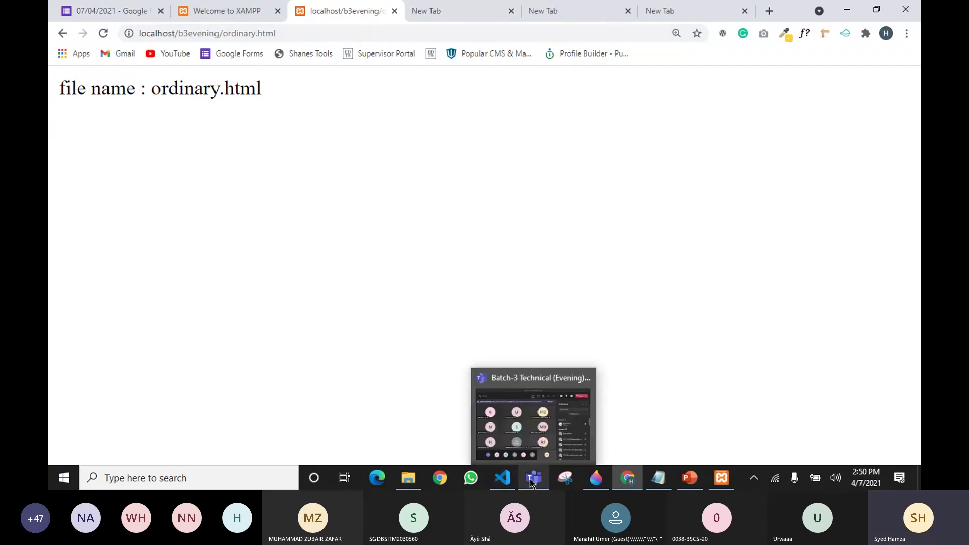
click(547, 422)
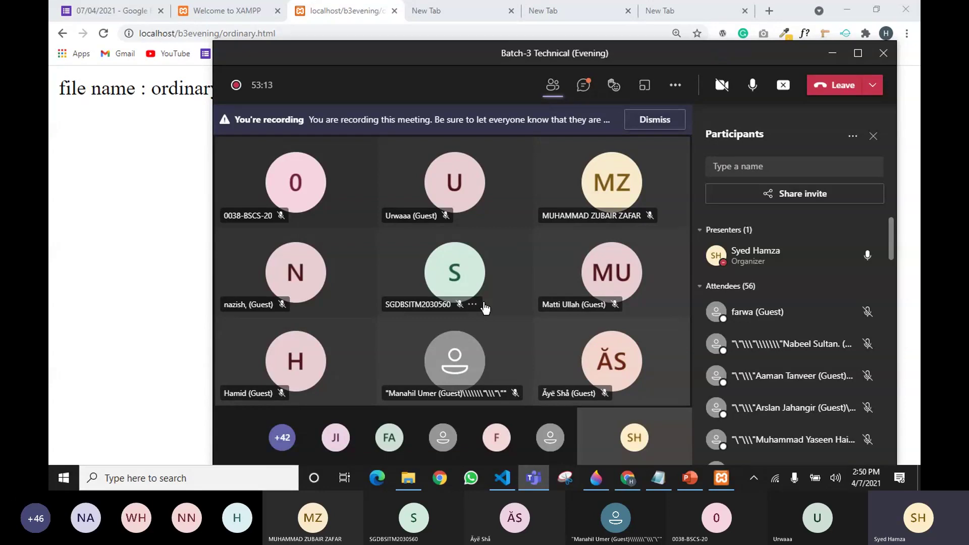
click(126, 259)
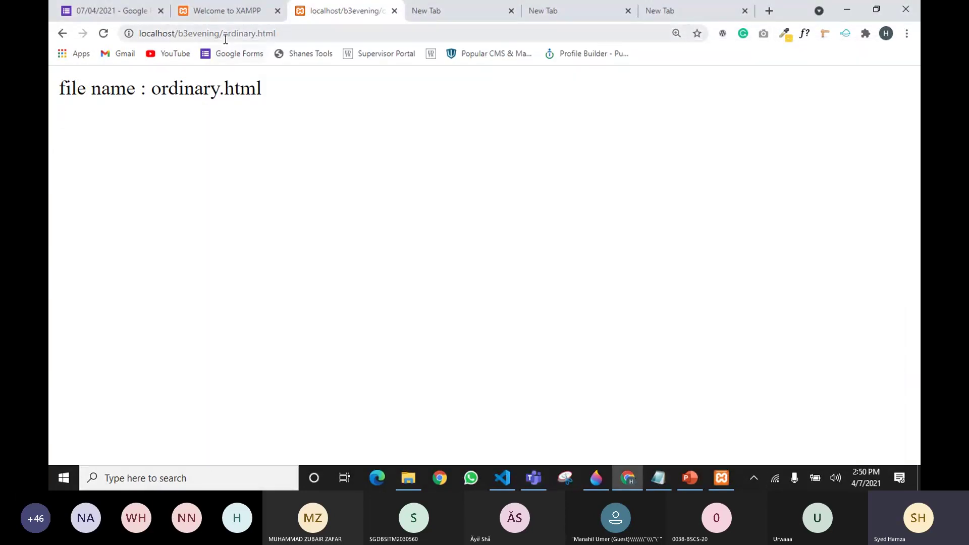
drag(223, 34, 327, 28)
click(327, 28)
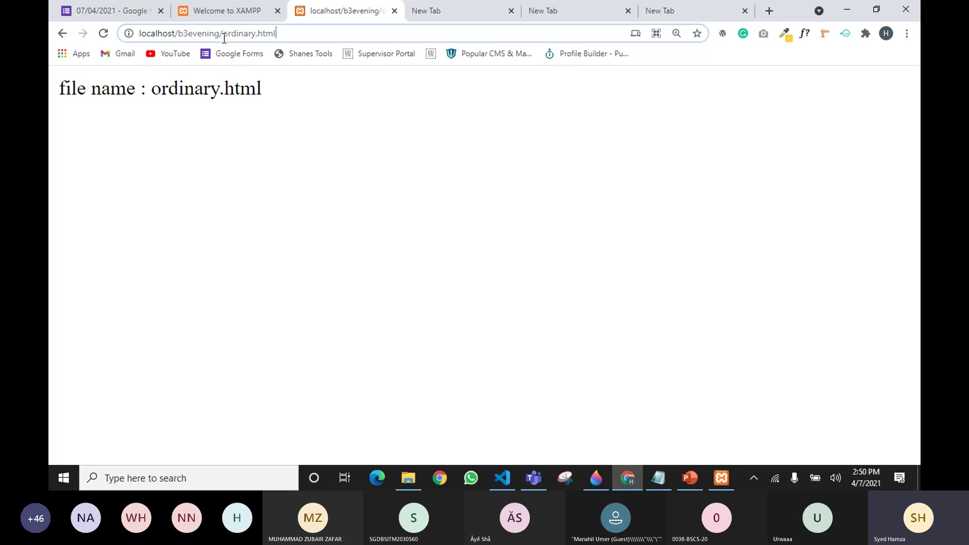
Step: Check the Teams meeting, view the files in the b3evening folder in File Explorer, and return to the meeting
click(538, 483)
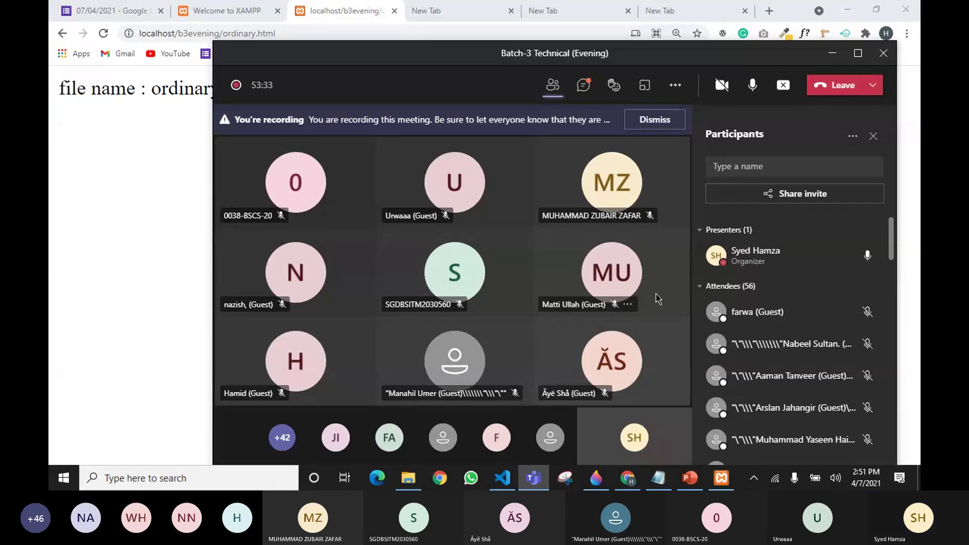
mouse_move(406, 487)
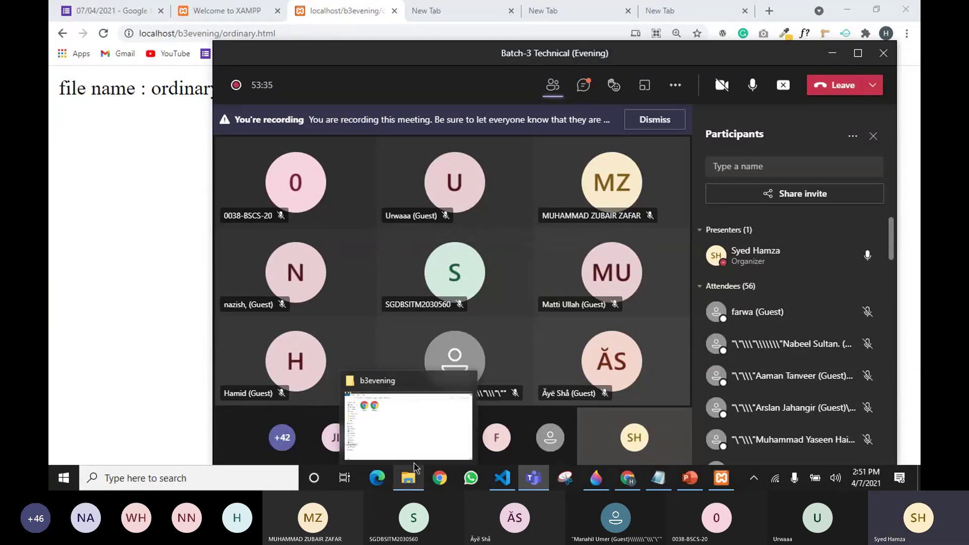
click(417, 446)
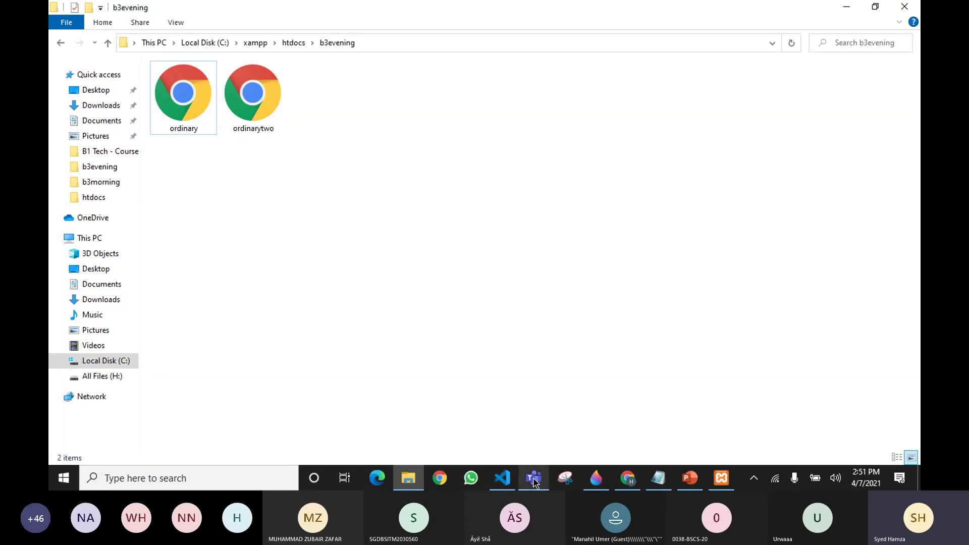
mouse_move(535, 483)
click(535, 450)
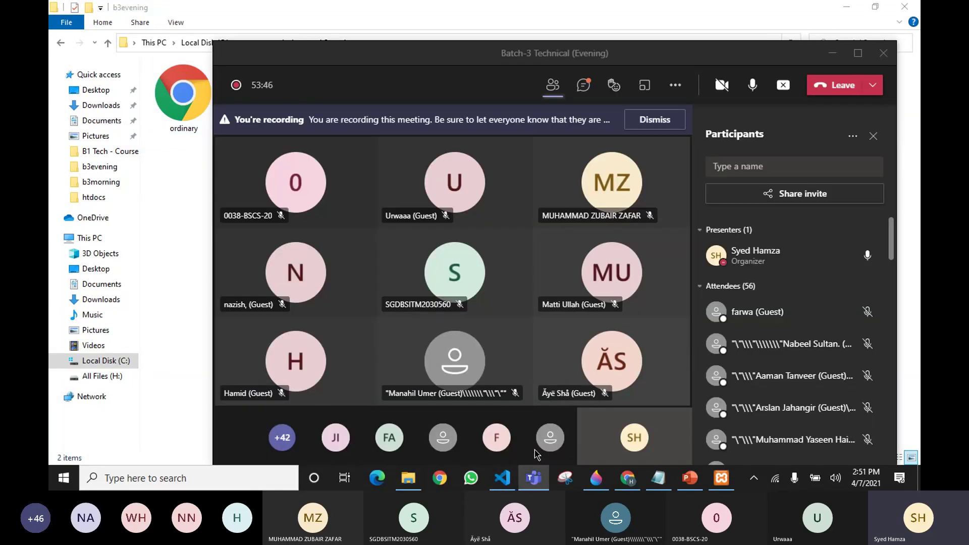